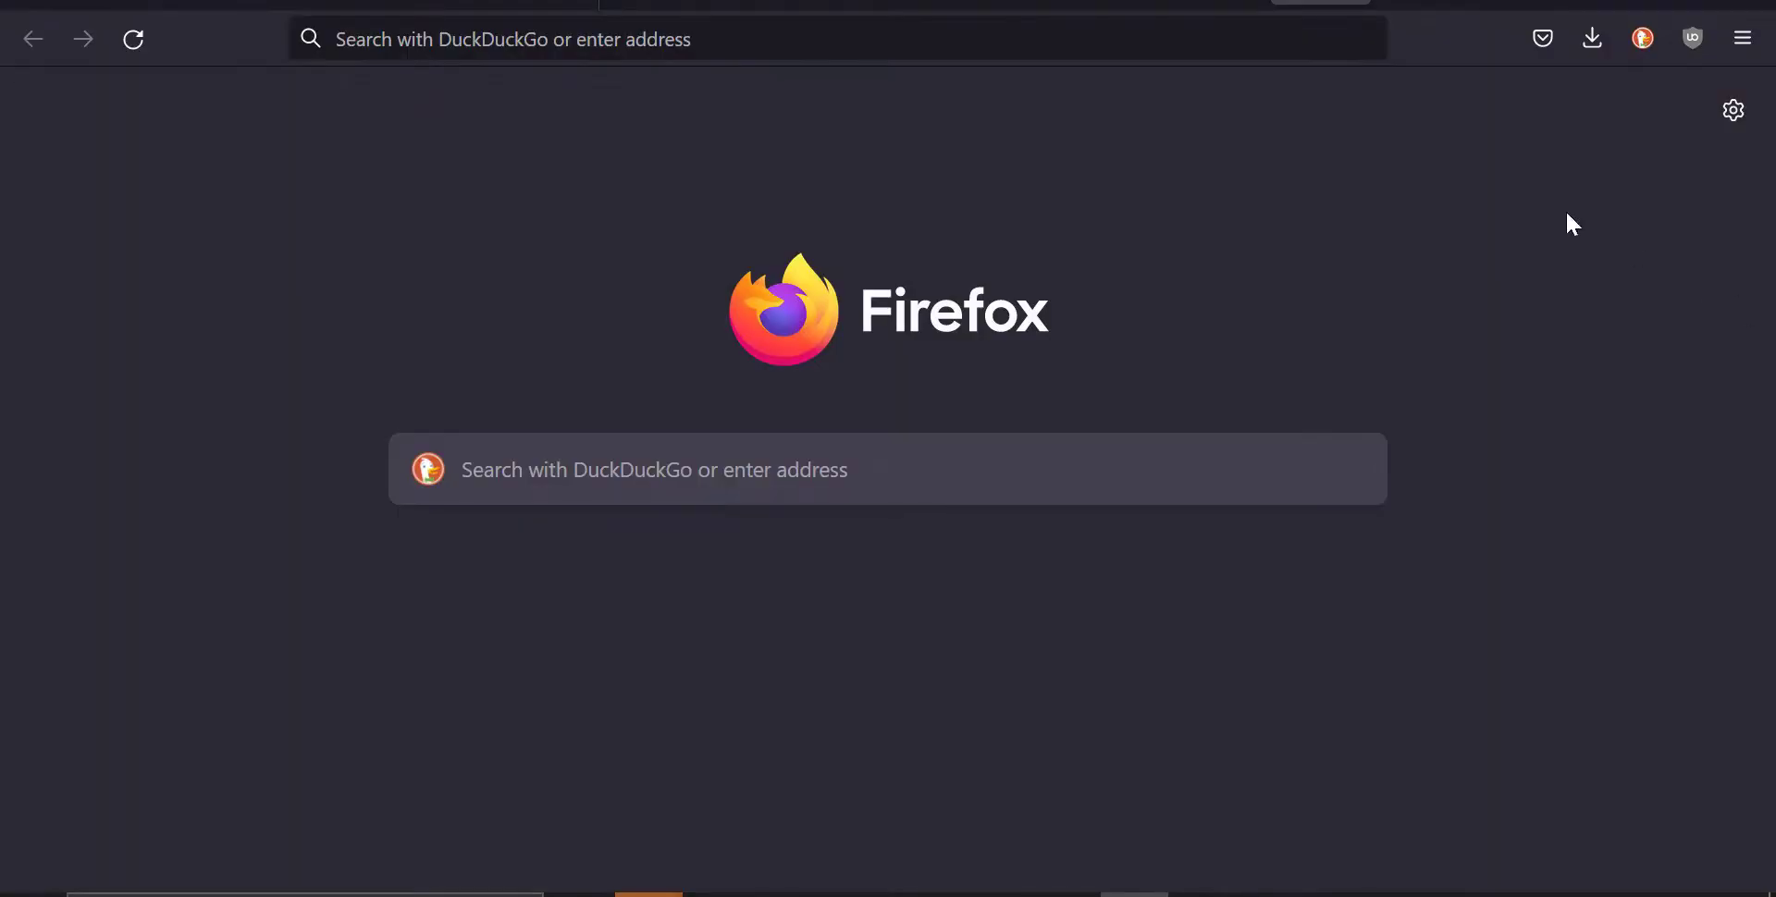
Step: Open the SciFinder site at scifinder.cas.org
left_click(1232, 46)
type("scifinder.cas.org/")
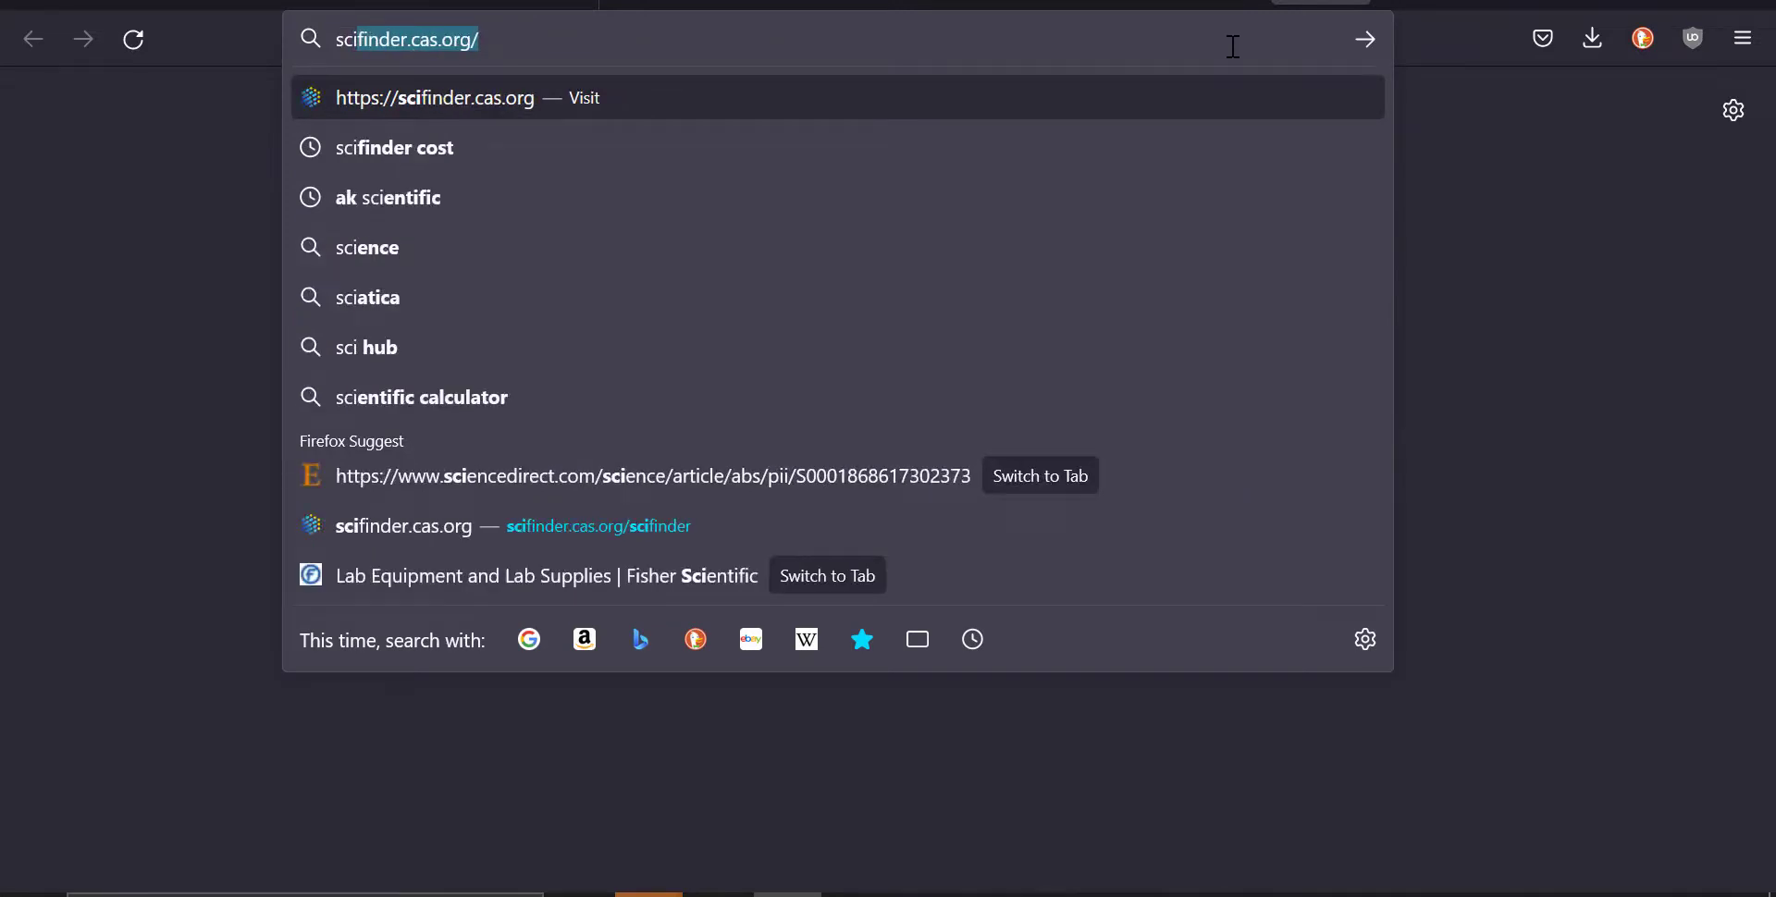
key("Return")
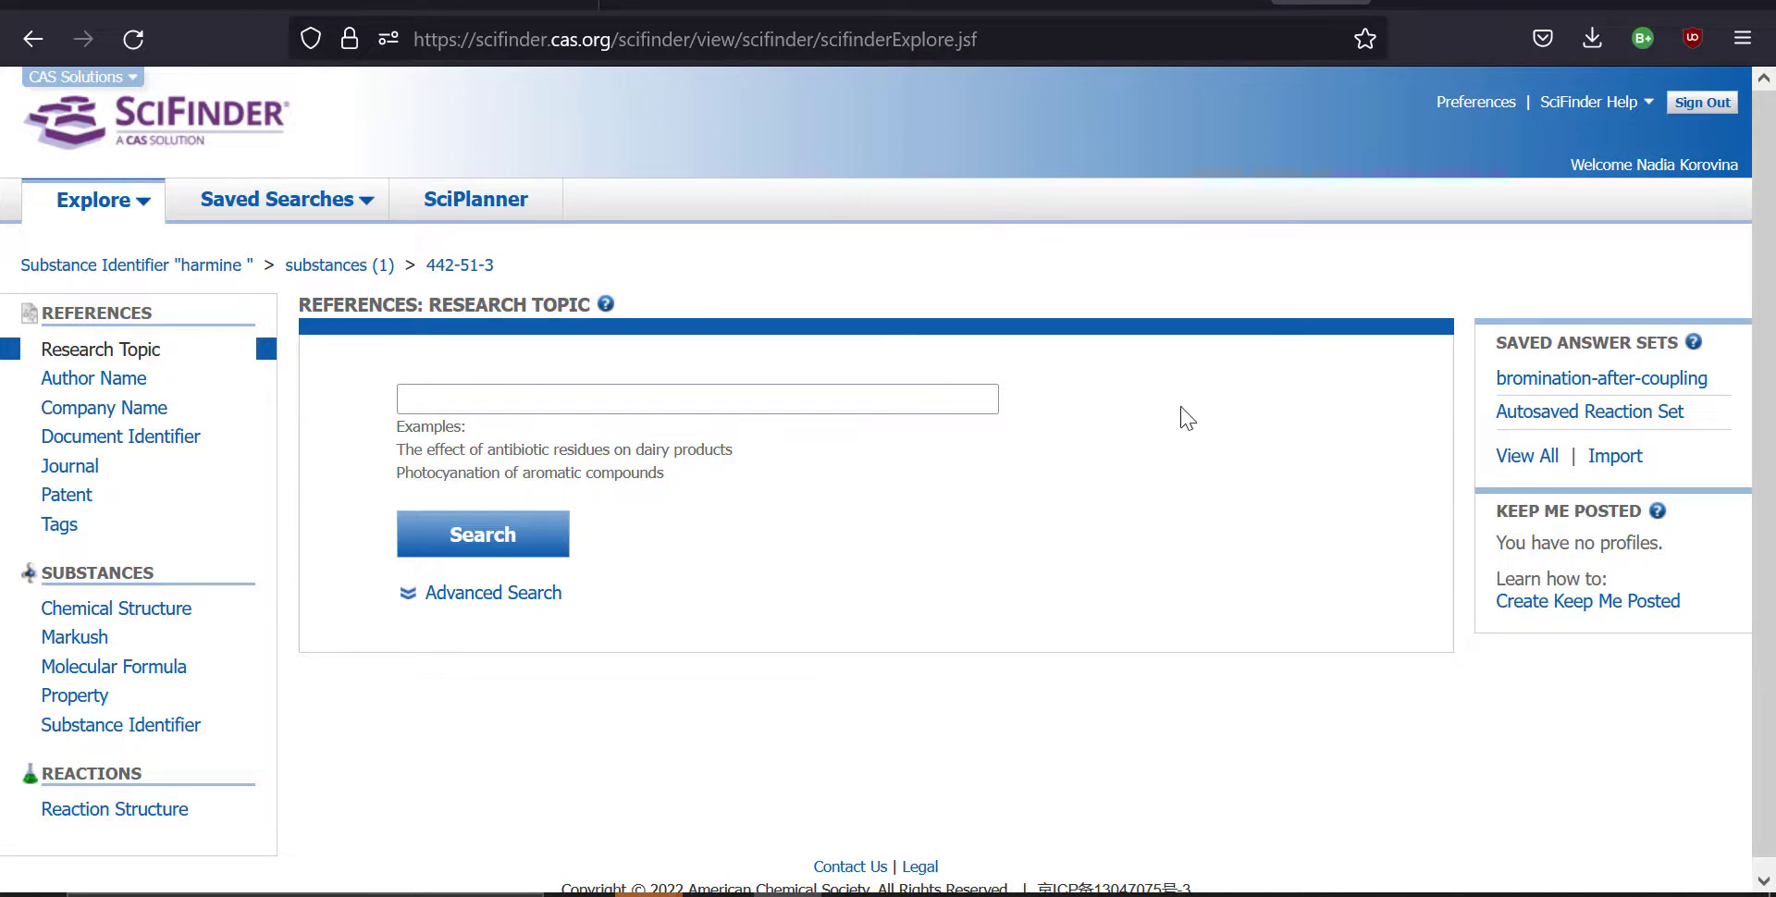
Step: Search the substances by substance identifier for "harmine"
left_click(463, 532)
left_click(167, 730)
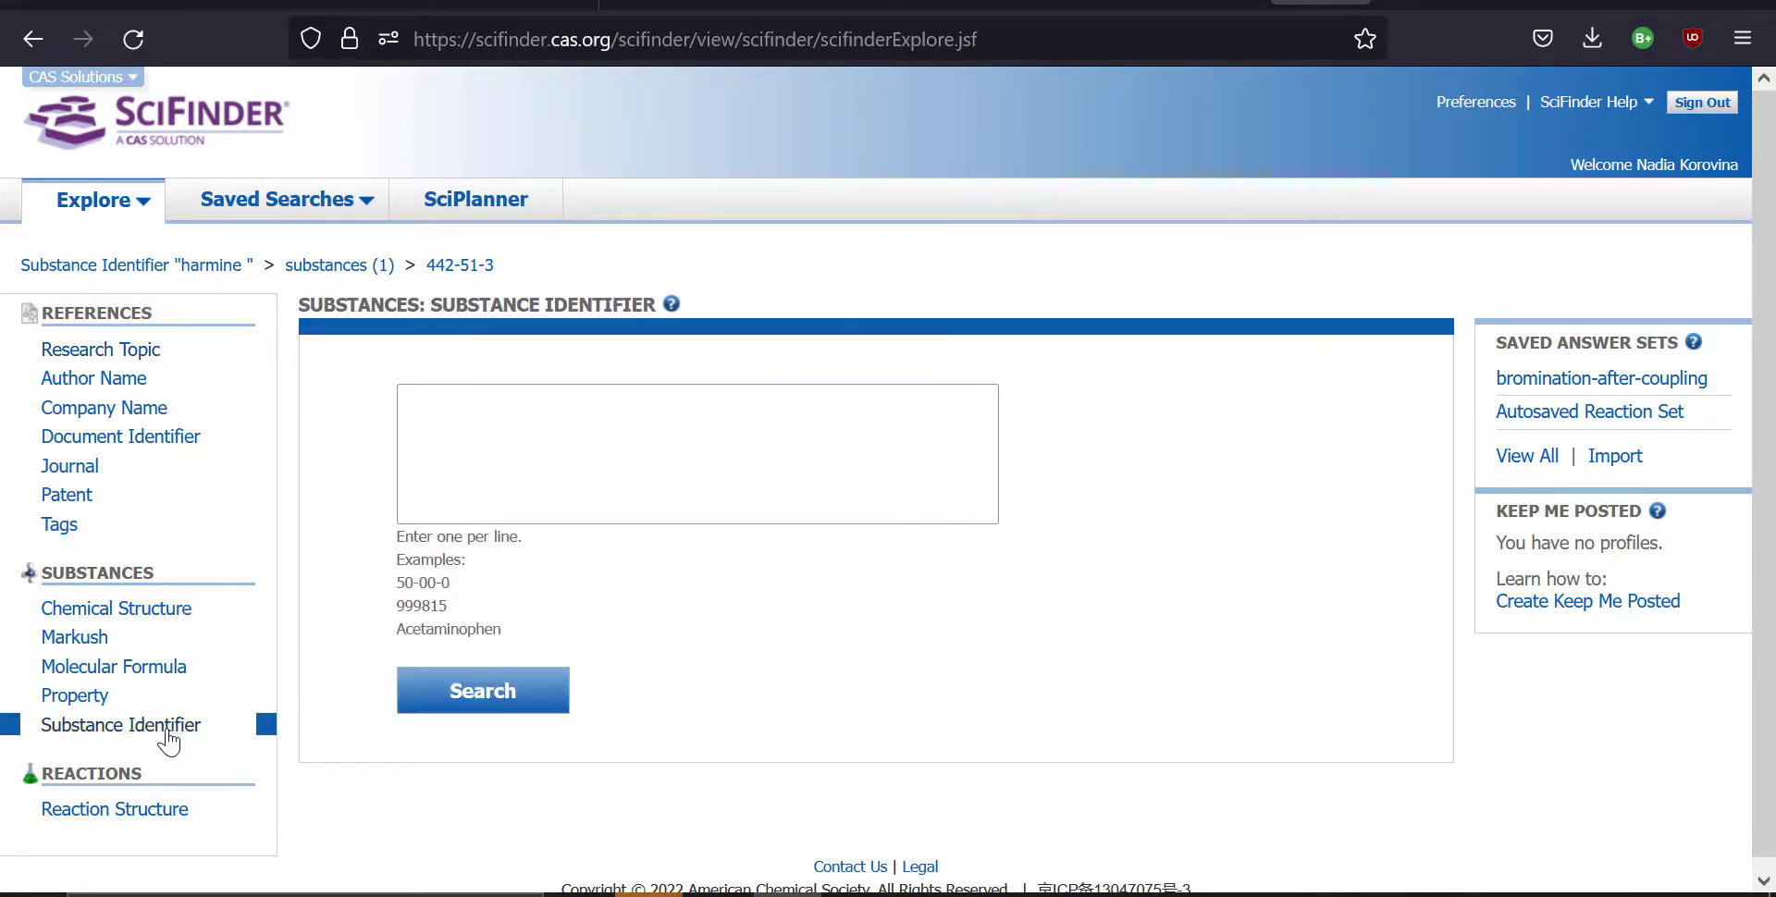
left_click(456, 380)
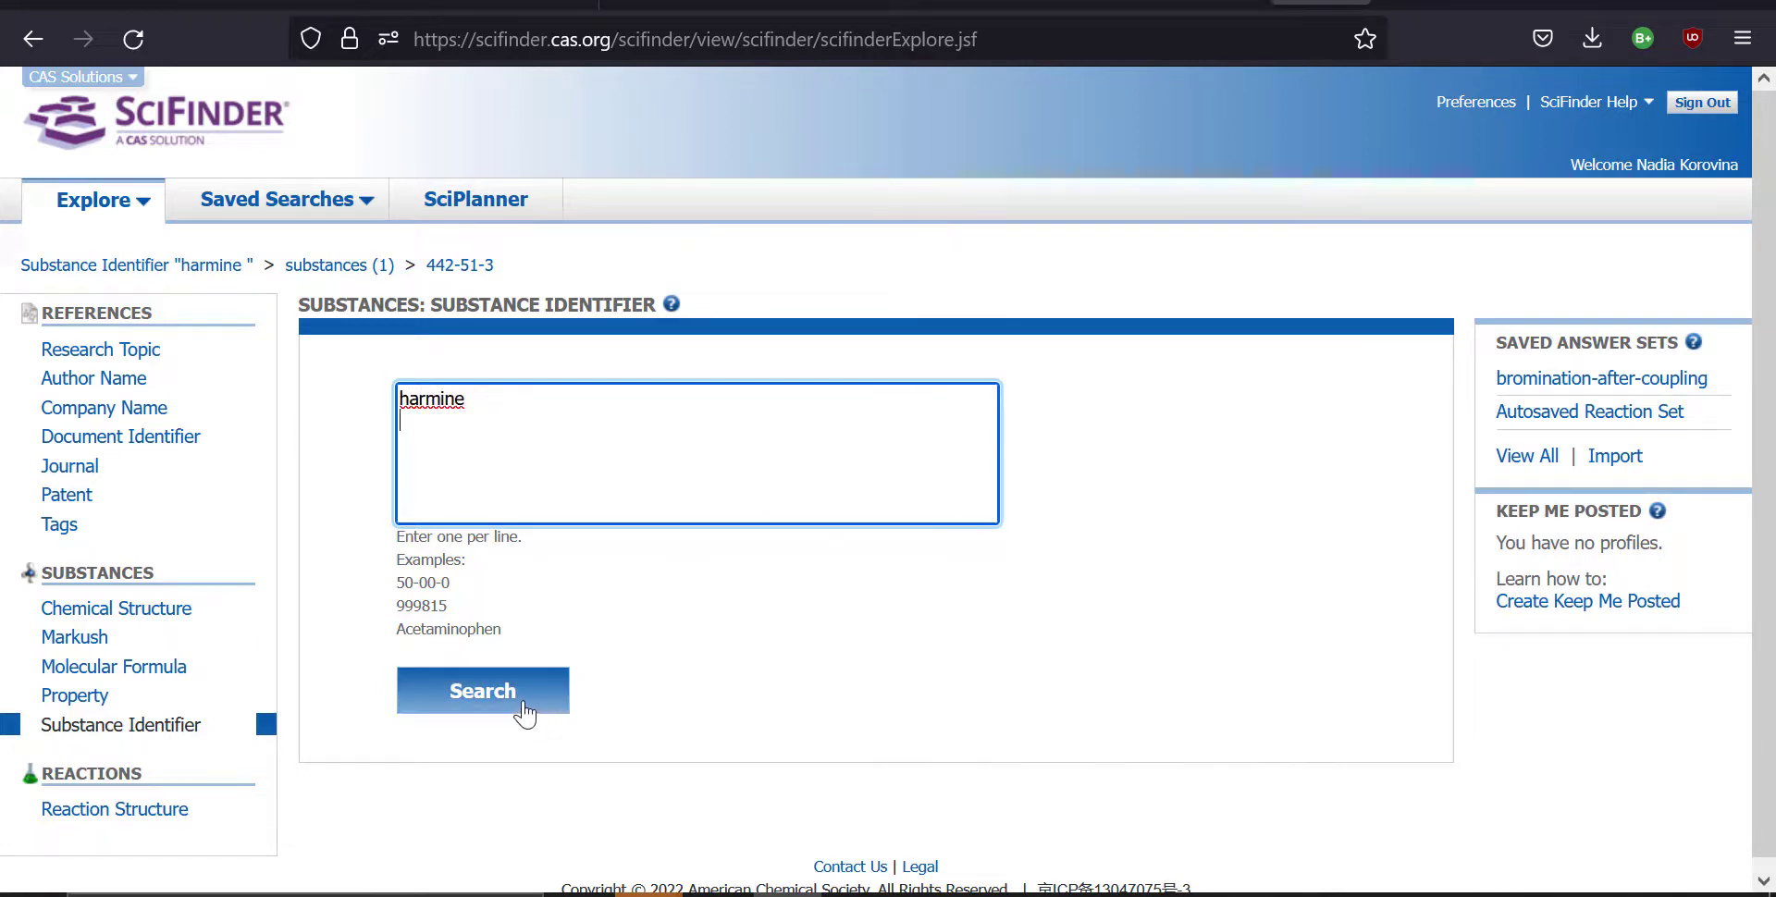
left_click(536, 690)
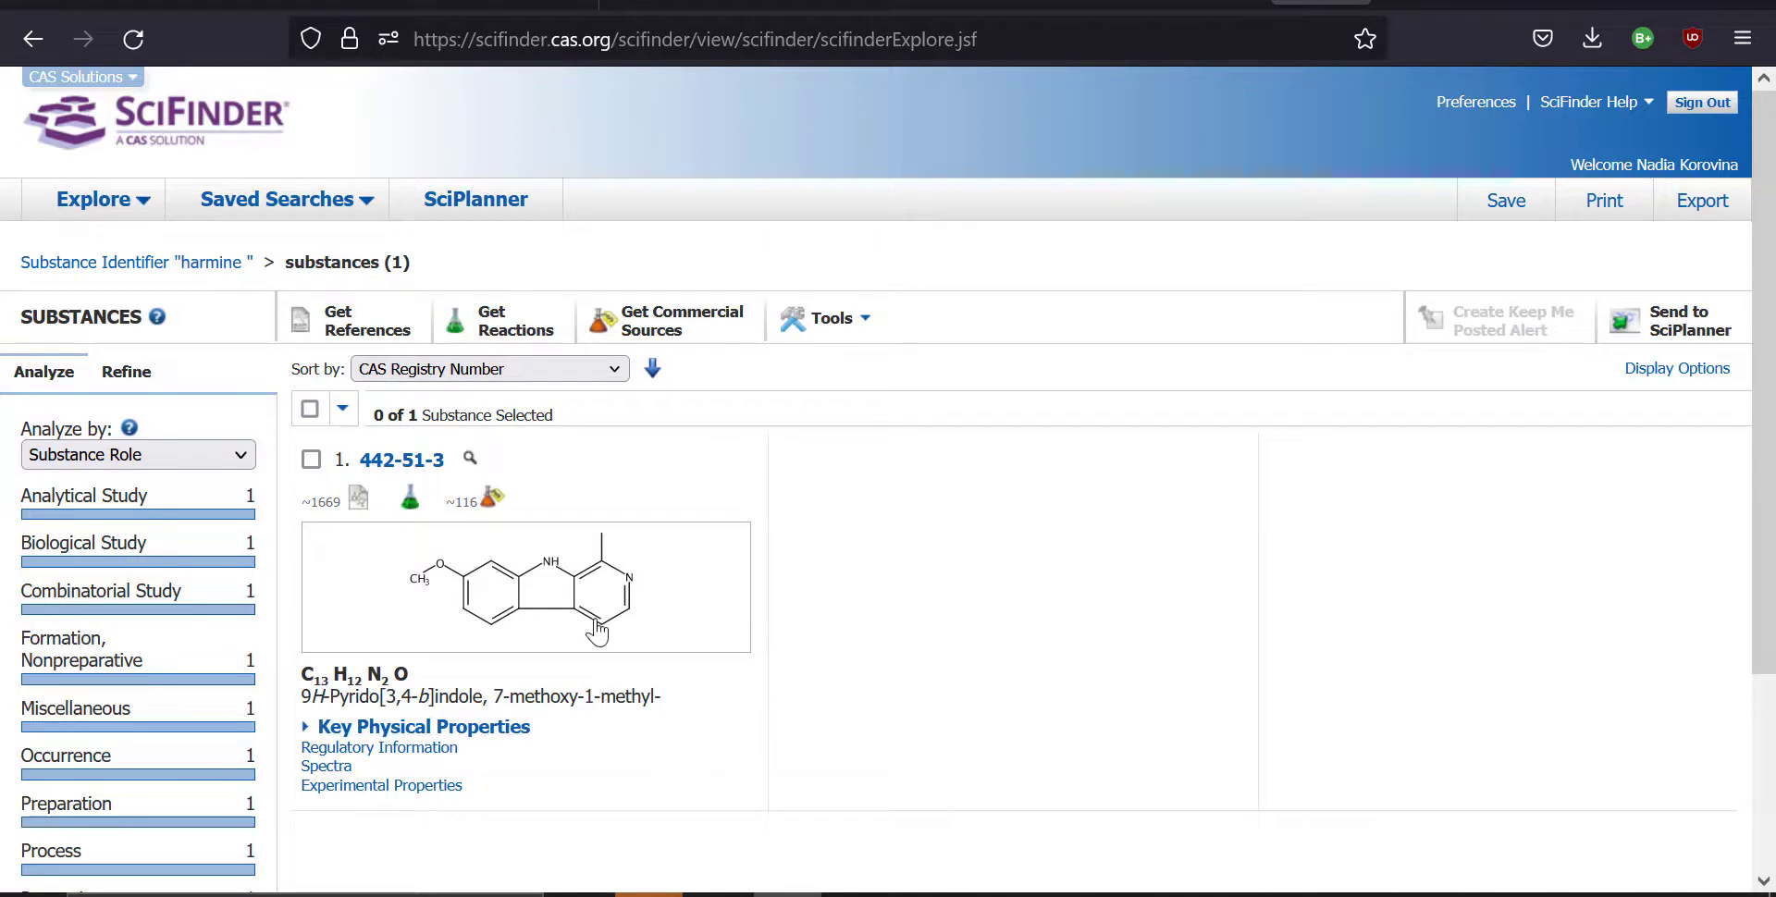
Step: Open the substance detail record for harmine and look through its key properties, other names and data sections
mouse_move(444, 650)
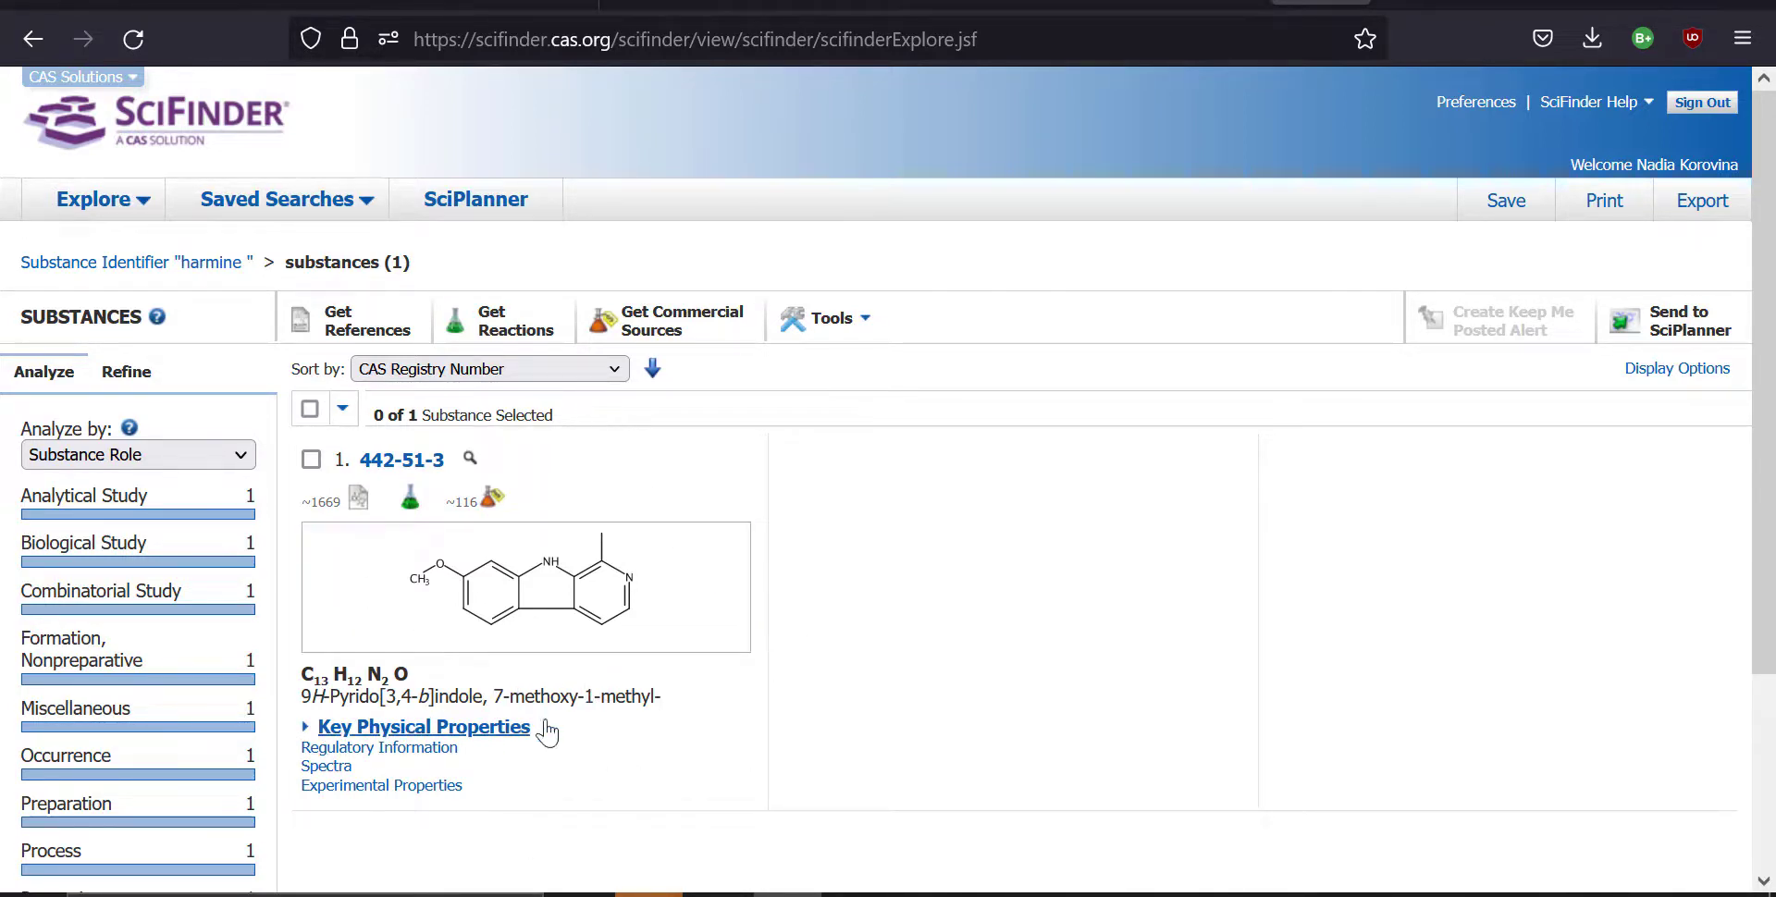
left_click(588, 609)
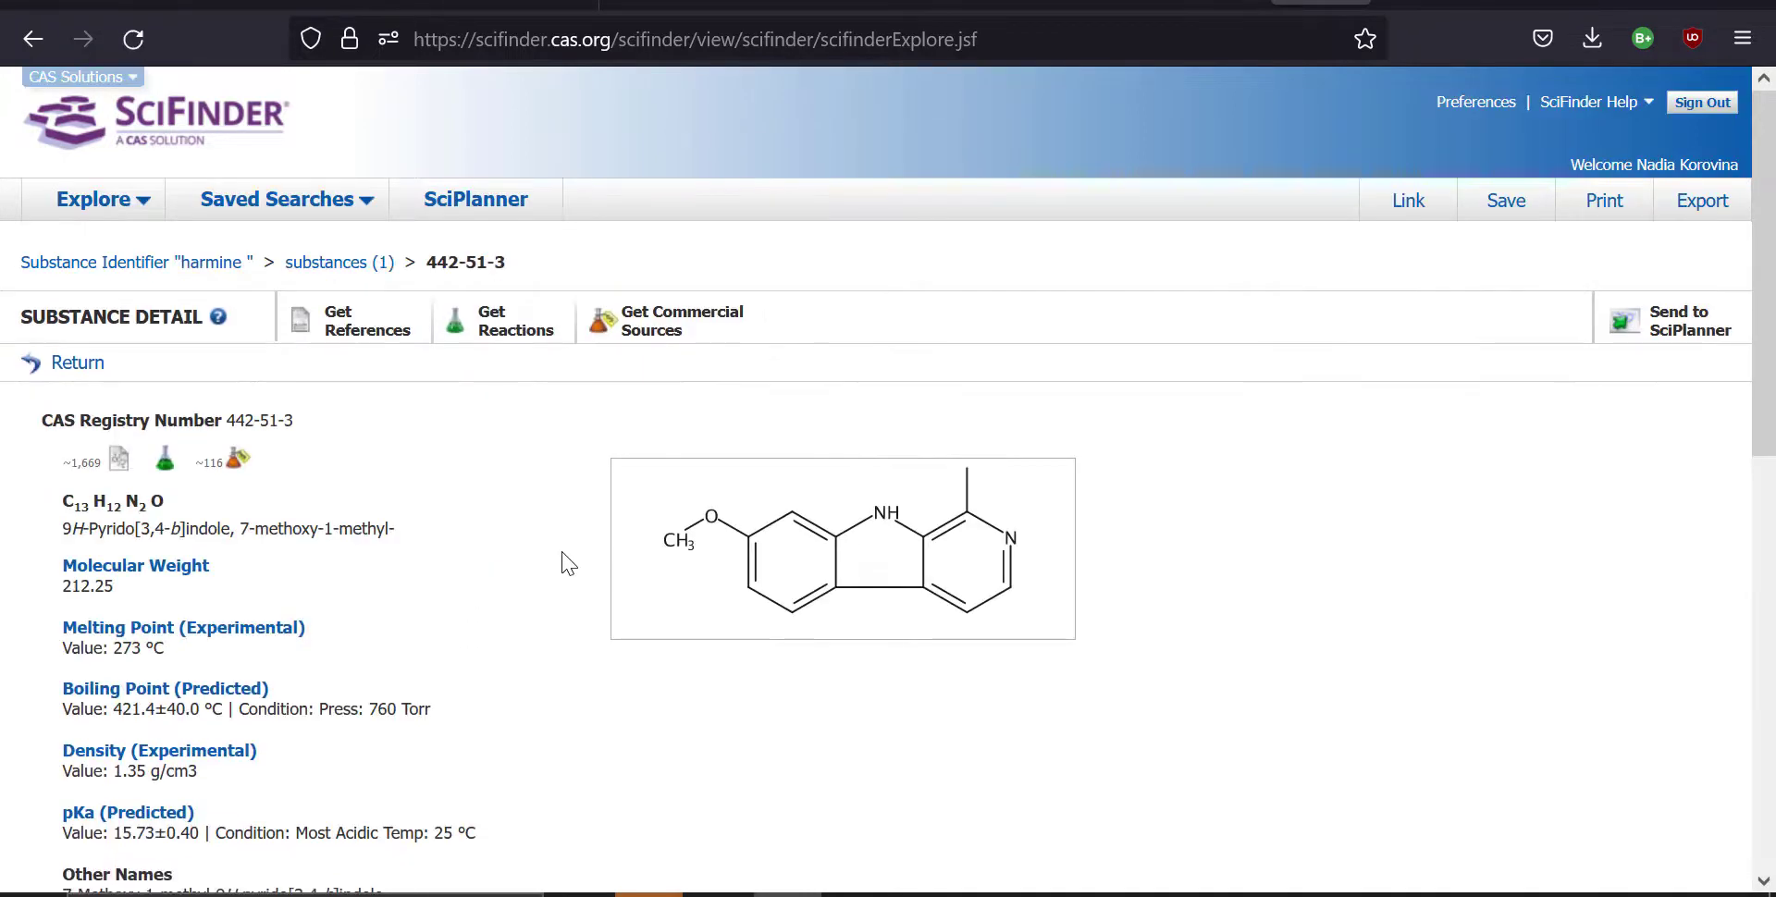
scroll(568, 562, "down", 1)
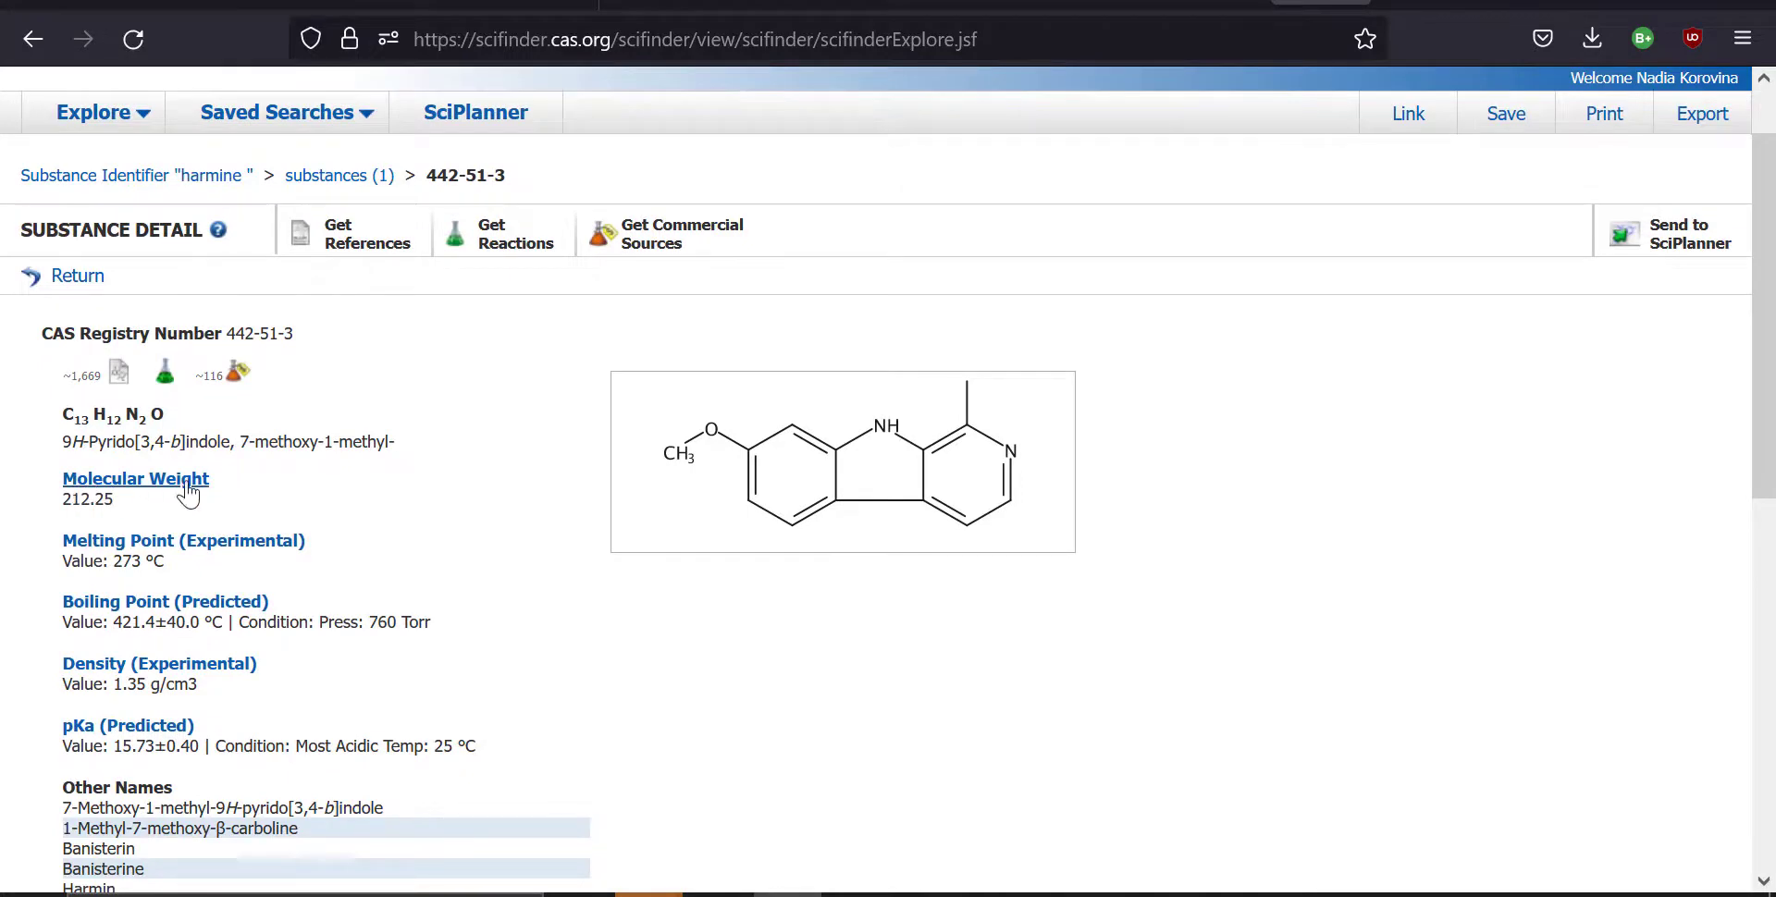
scroll(278, 495, "down", 2)
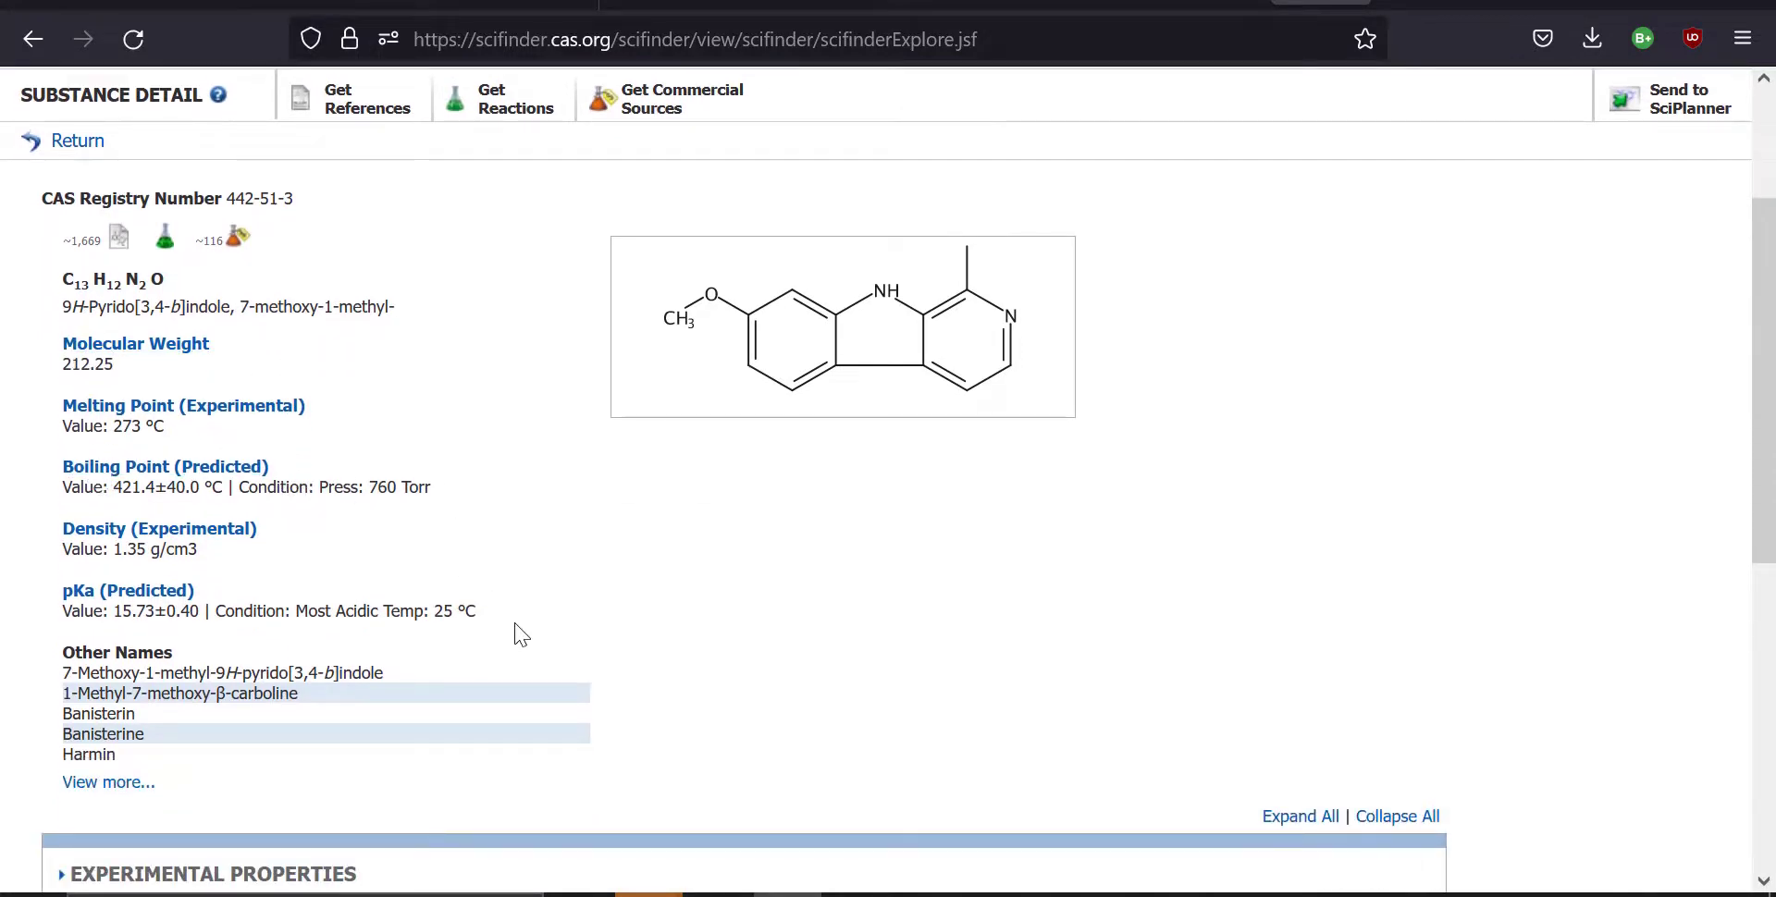
scroll(516, 626, "down", 2)
scroll(374, 492, "down", 3)
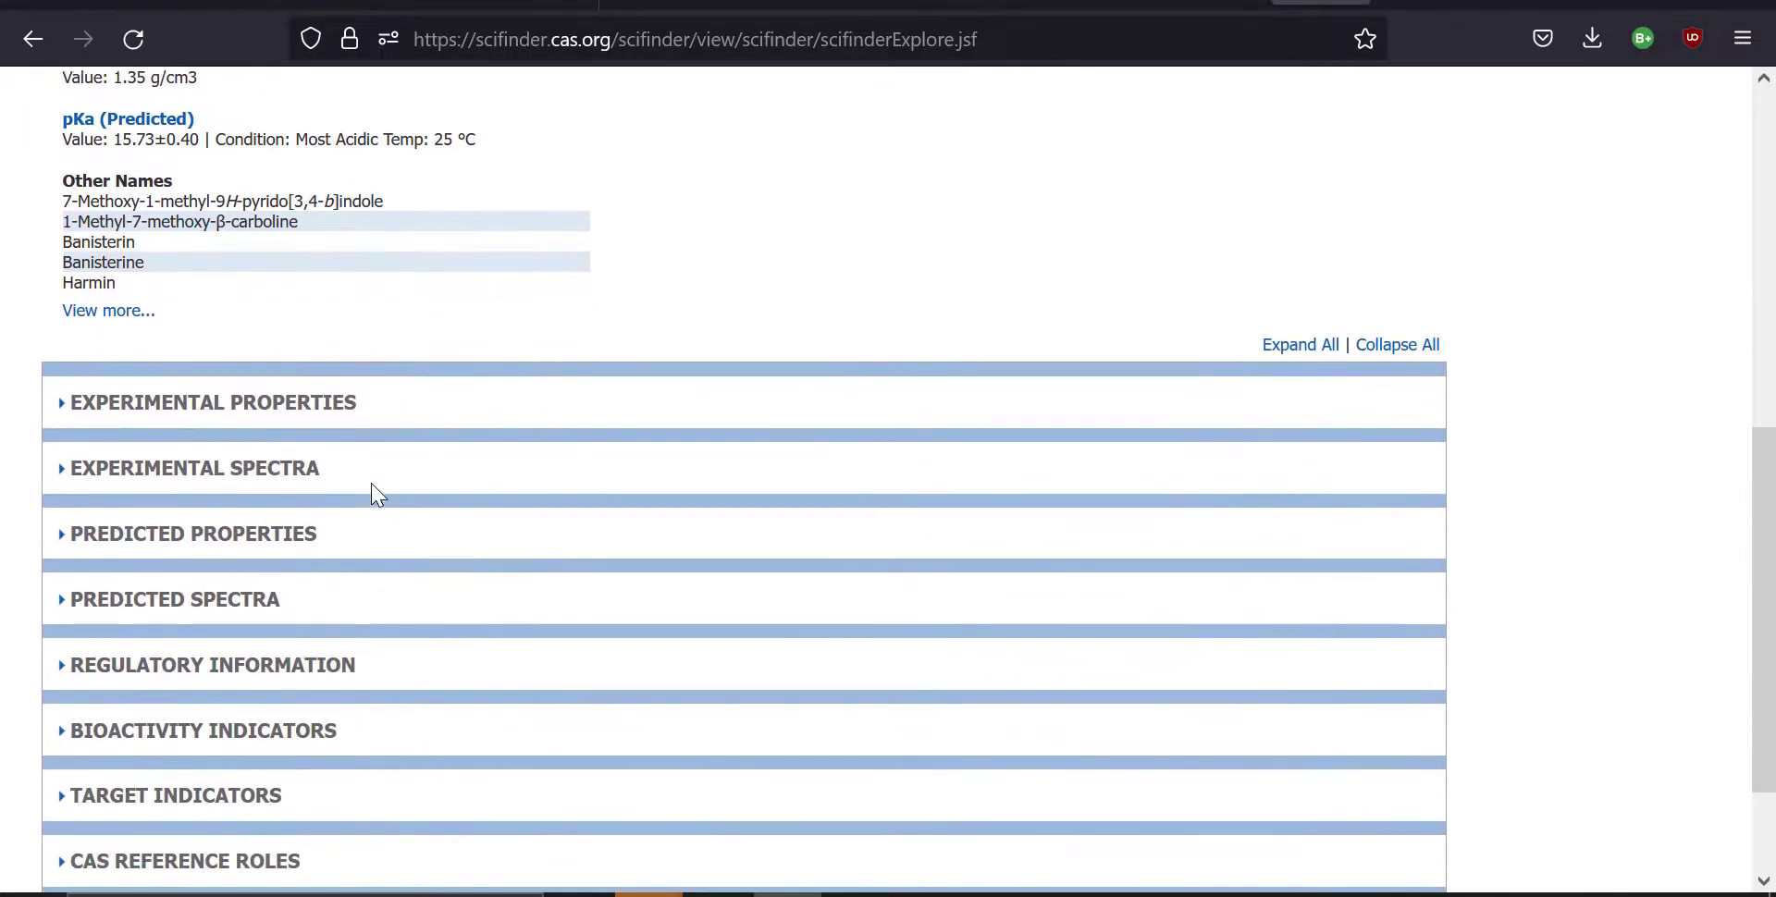
Step: Expand the predicted and experimental spectra of harmine and examine the proton NMR entries and their source notes
left_click(52, 611)
scroll(571, 719, "down", 1)
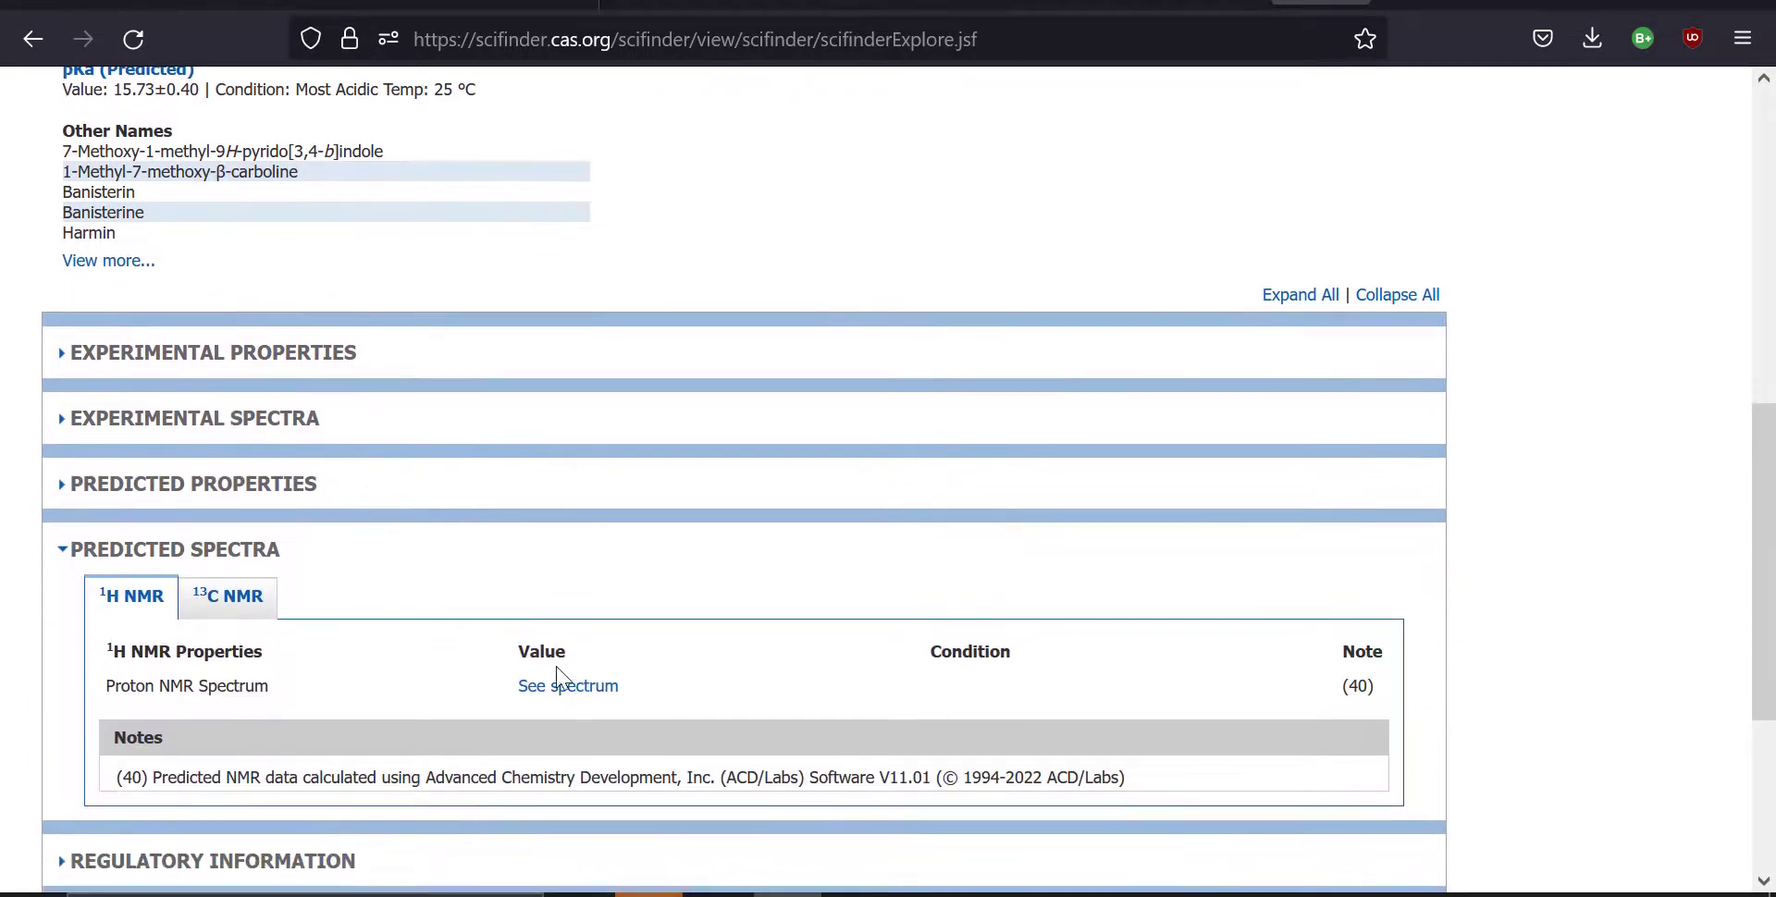
left_click(59, 430)
scroll(497, 606, "down", 2)
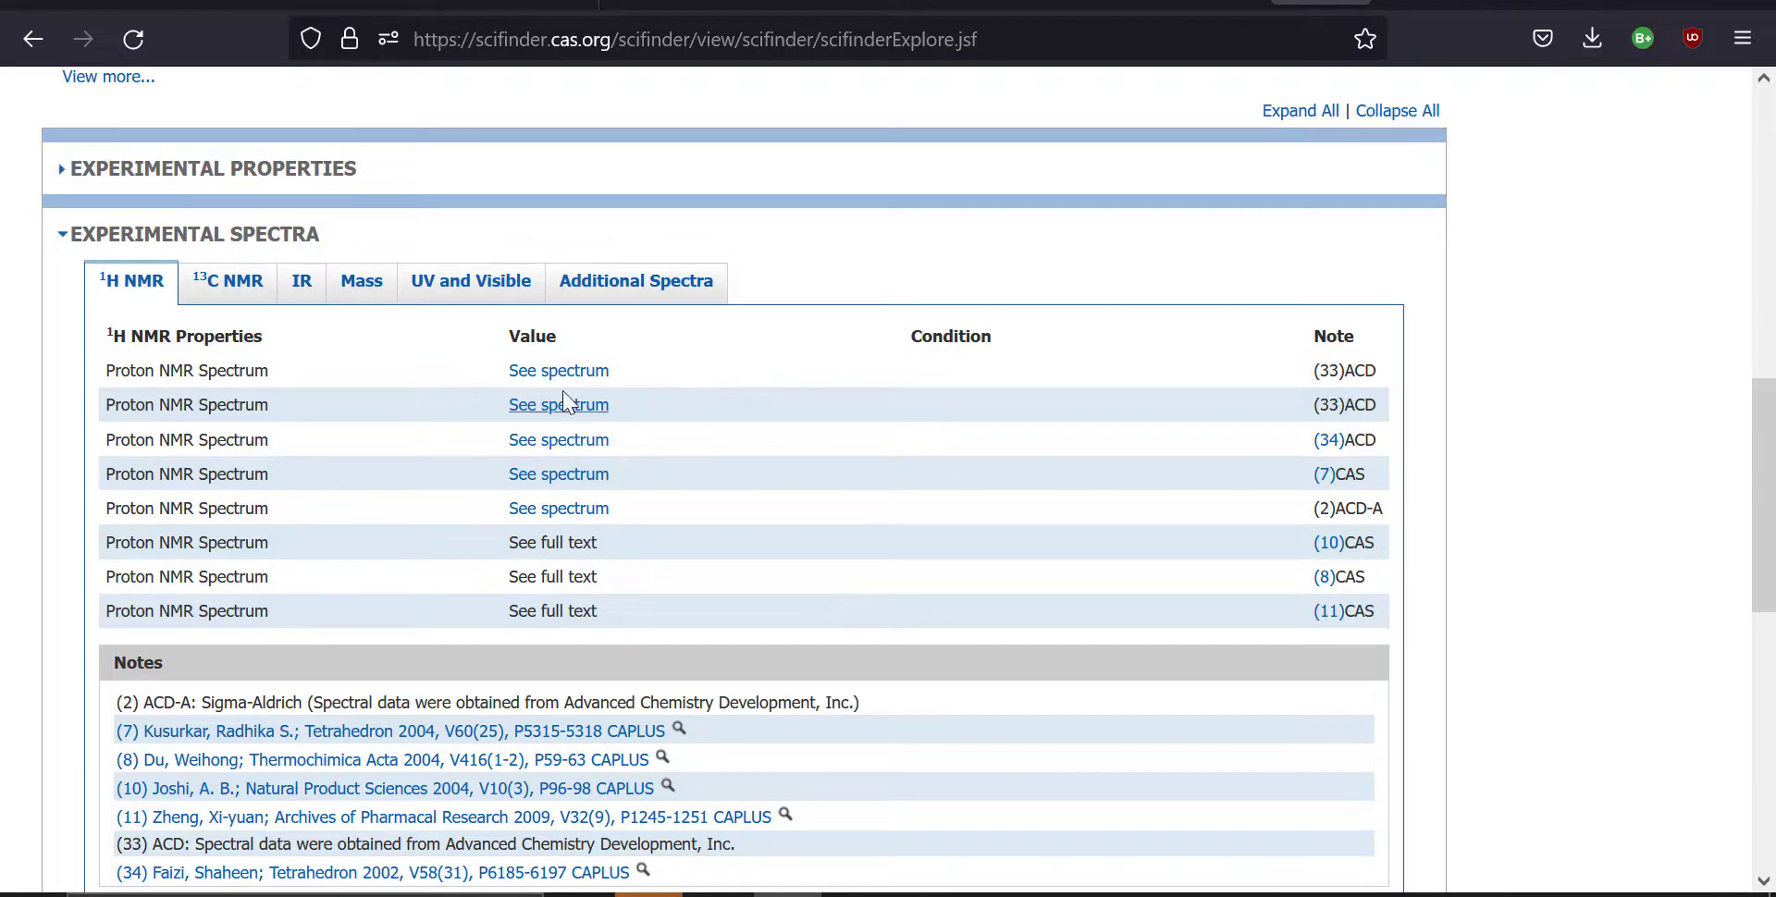
scroll(312, 653, "down", 2)
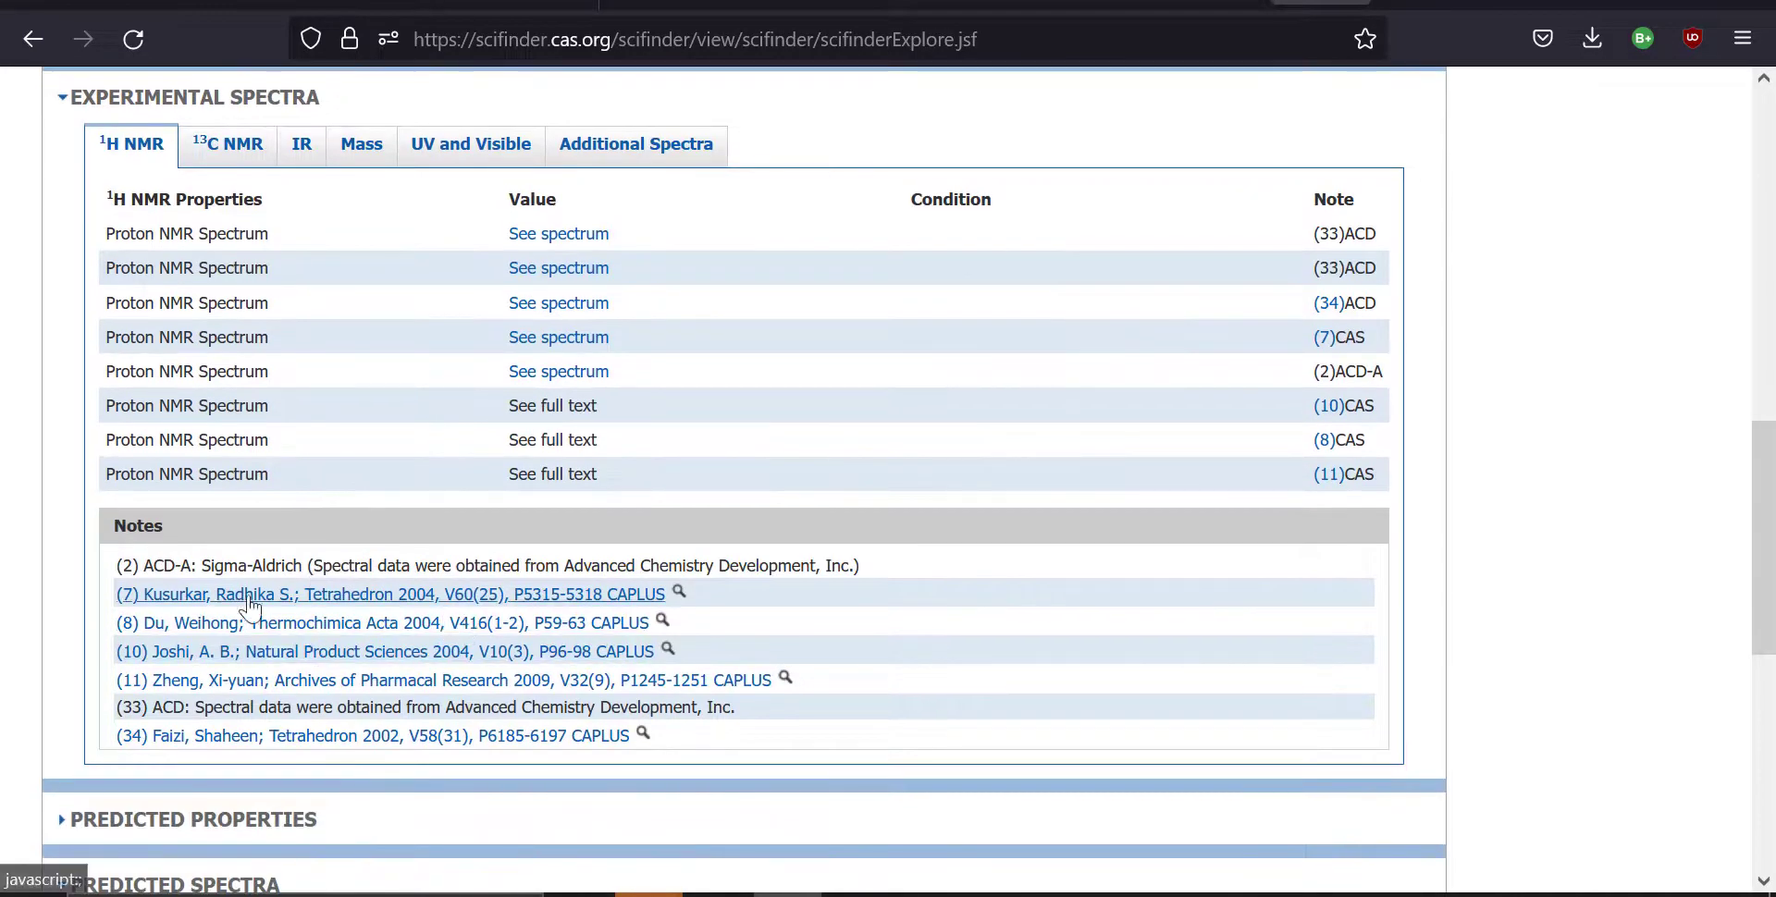
scroll(326, 645, "down", 5)
Step: Retrieve the reactions that synthesize harmine from the structure's options on its substance detail page
scroll(325, 645, "up", 10)
scroll(325, 645, "up", 9)
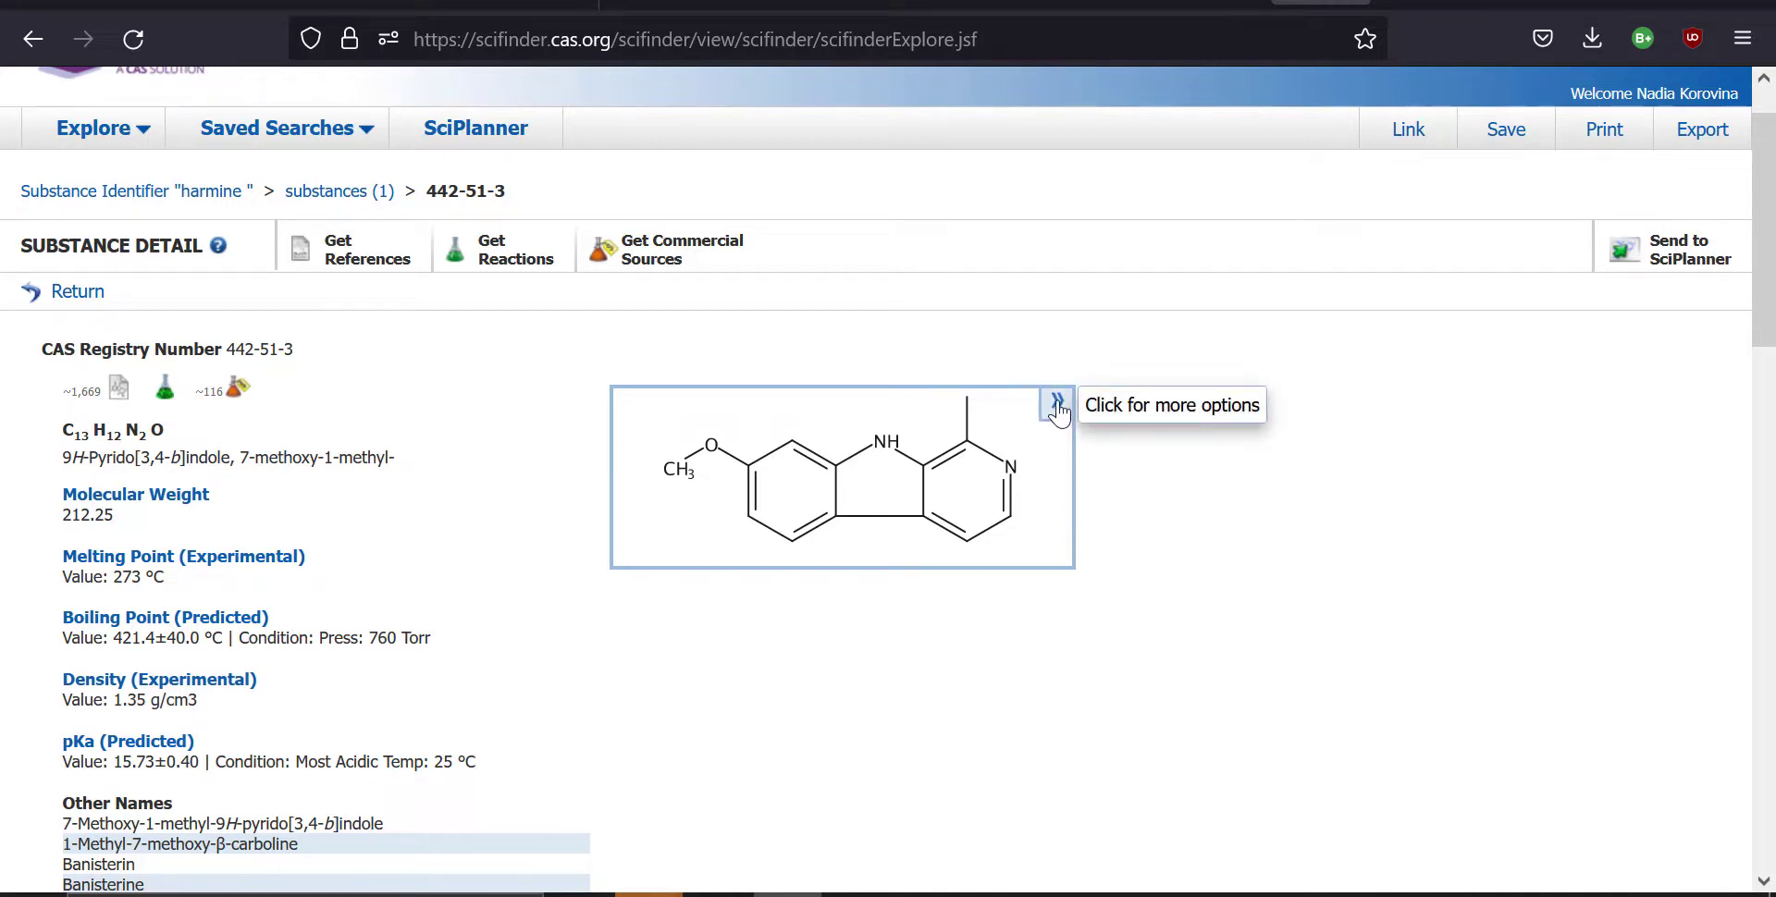
left_click(1058, 404)
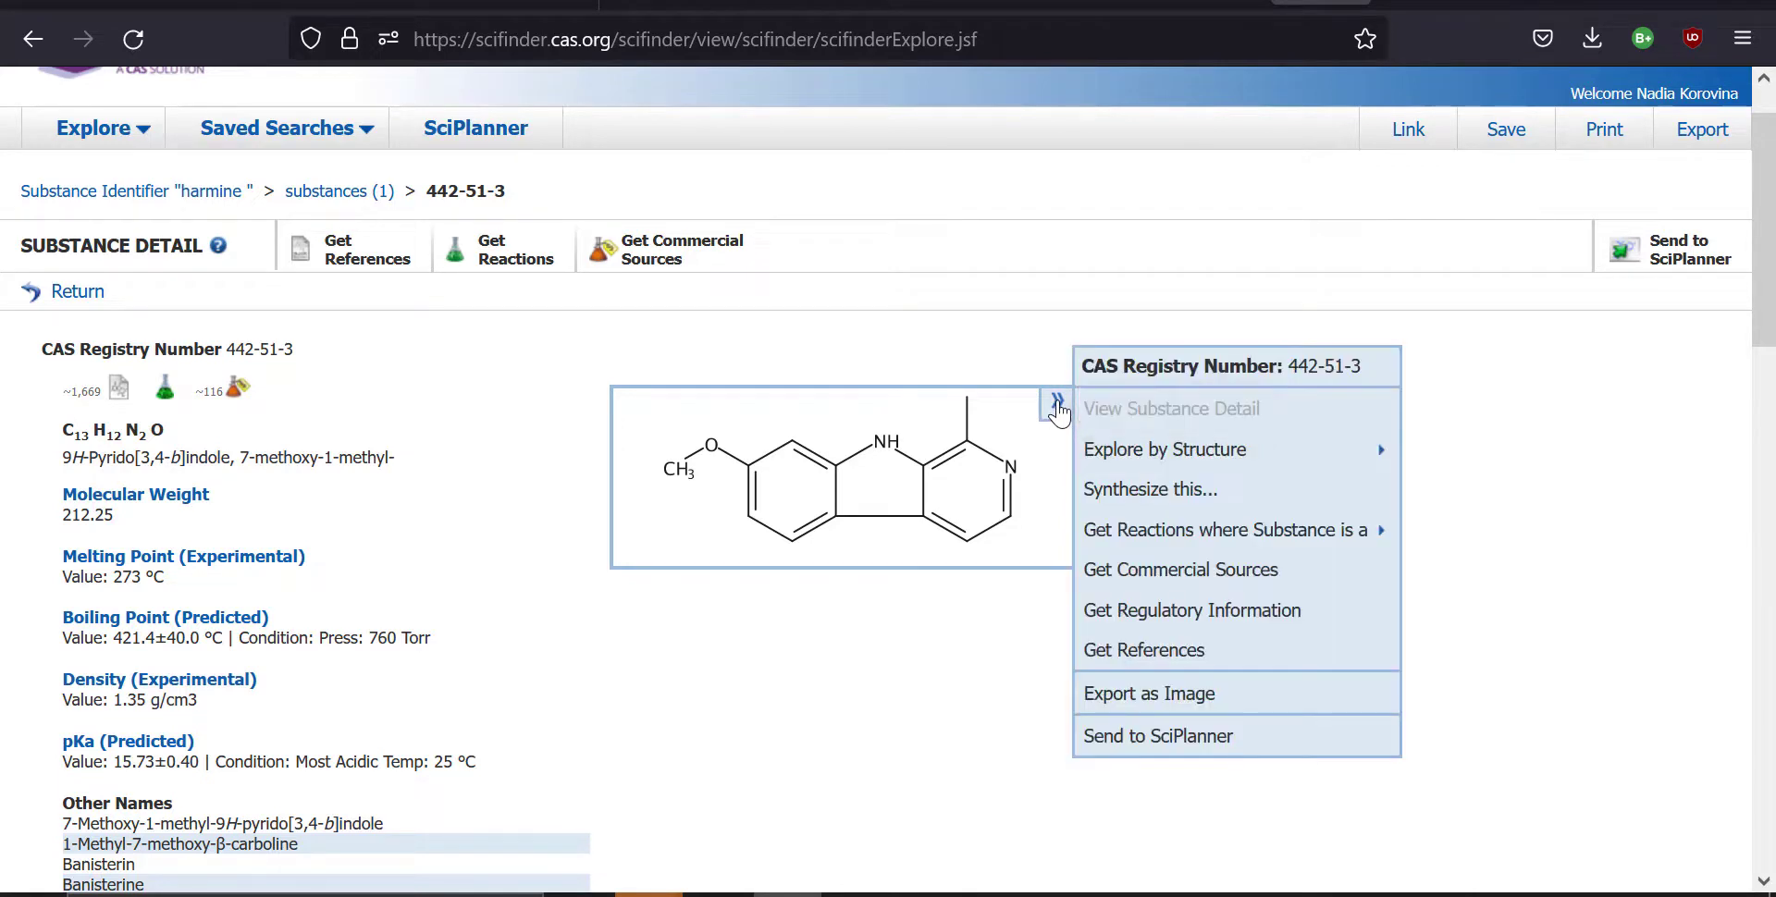
left_click(1141, 490)
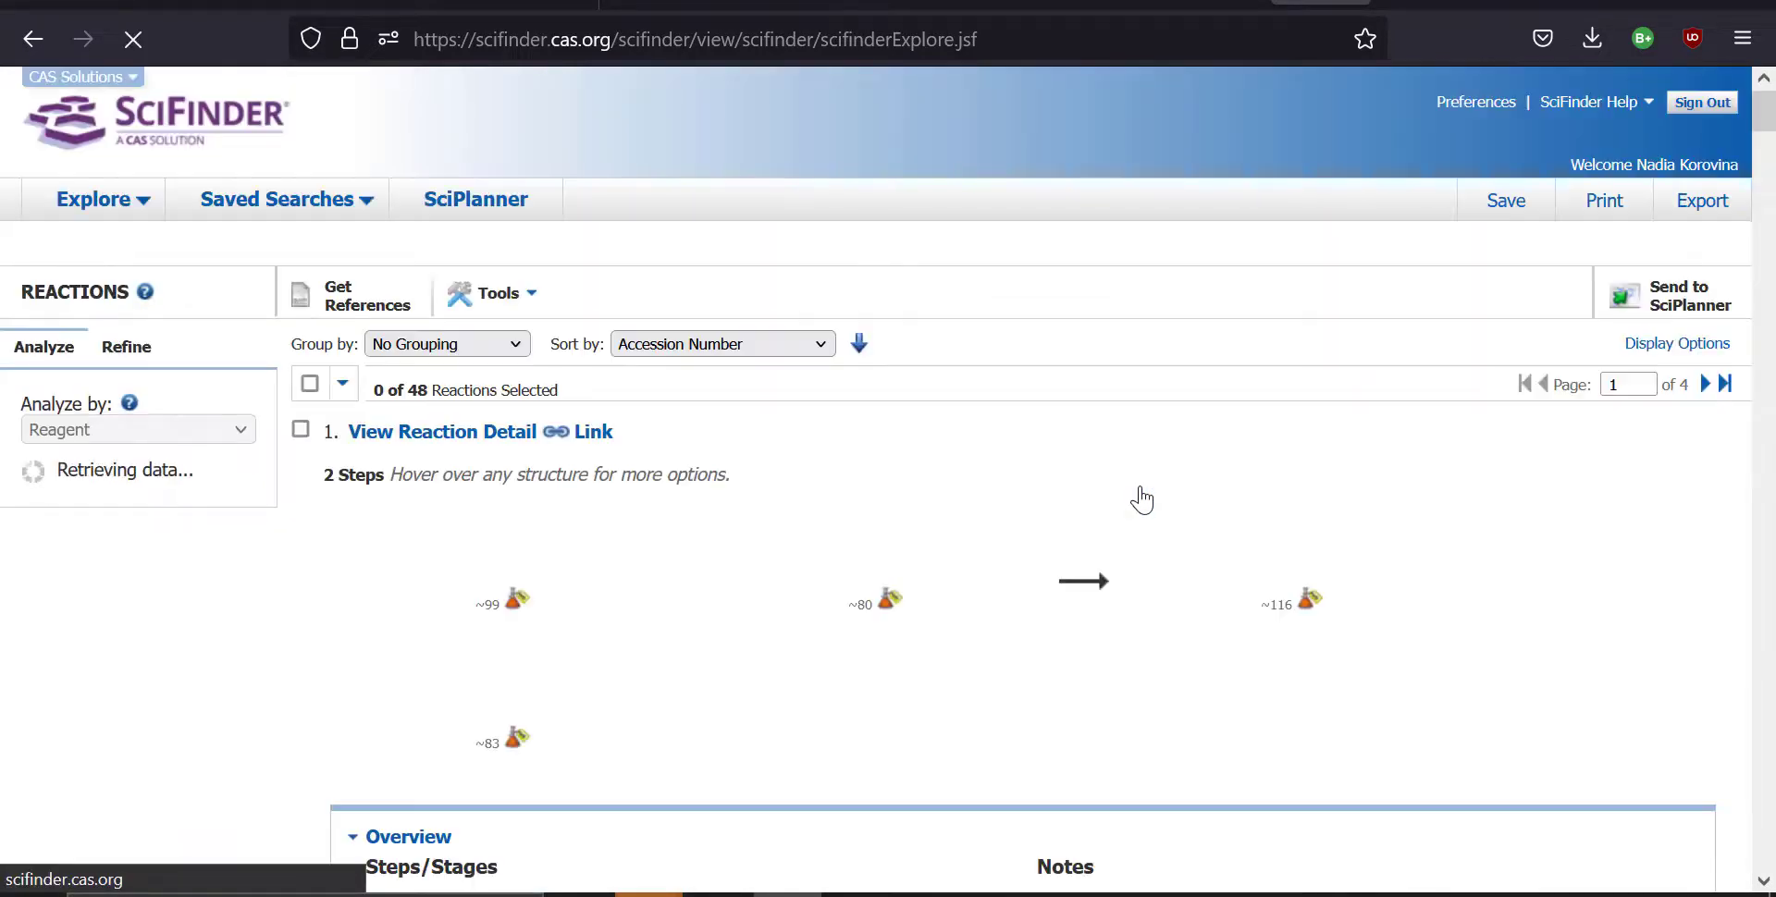
Step: Browse the retrieved harmine syntheses, comparing their reaction schemes, conditions, yields and references
scroll(1142, 500, "down", 3)
scroll(1142, 500, "down", 3)
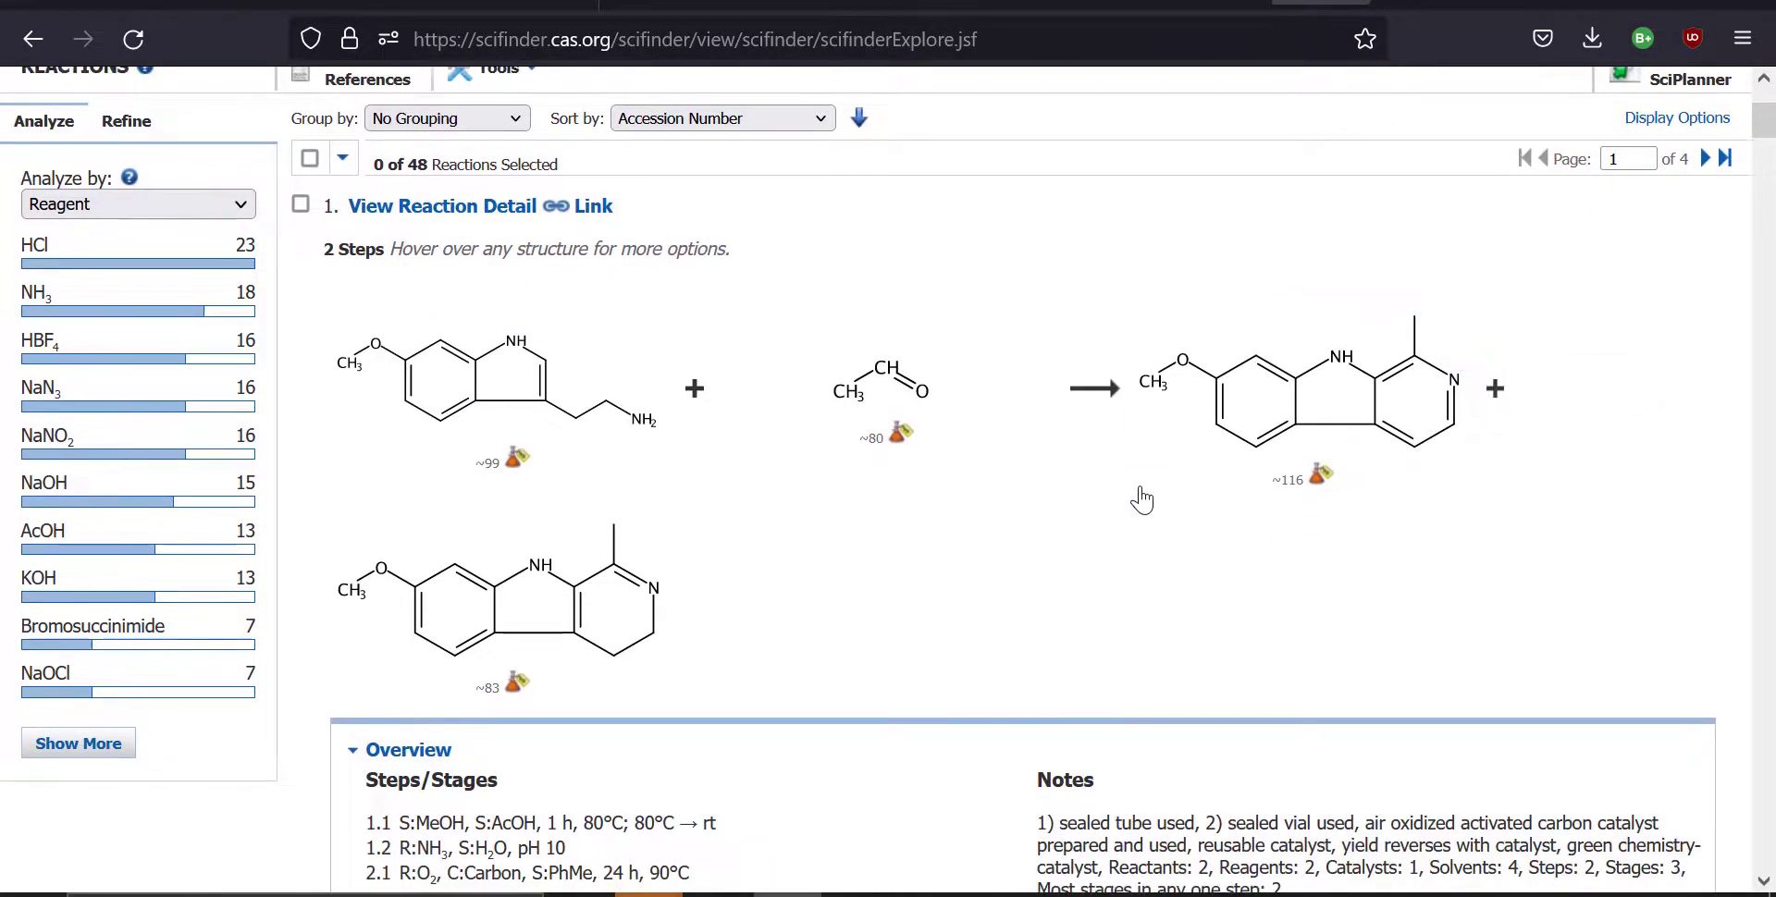
scroll(1142, 499, "down", 3)
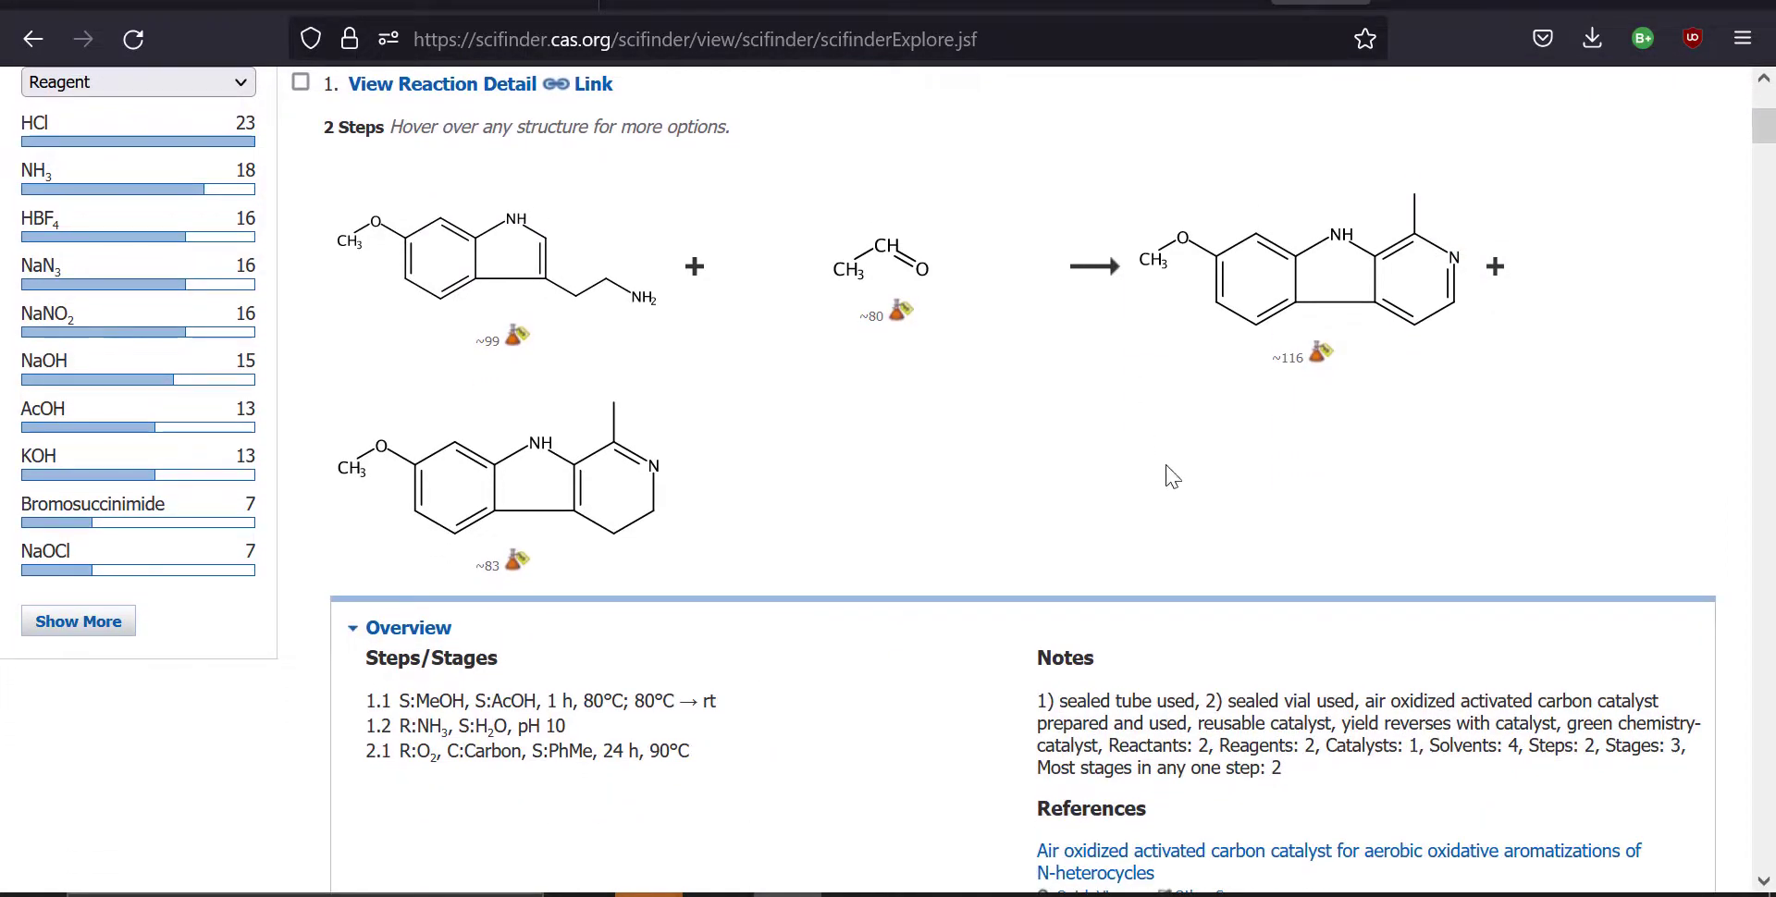
scroll(1195, 447, "down", 15)
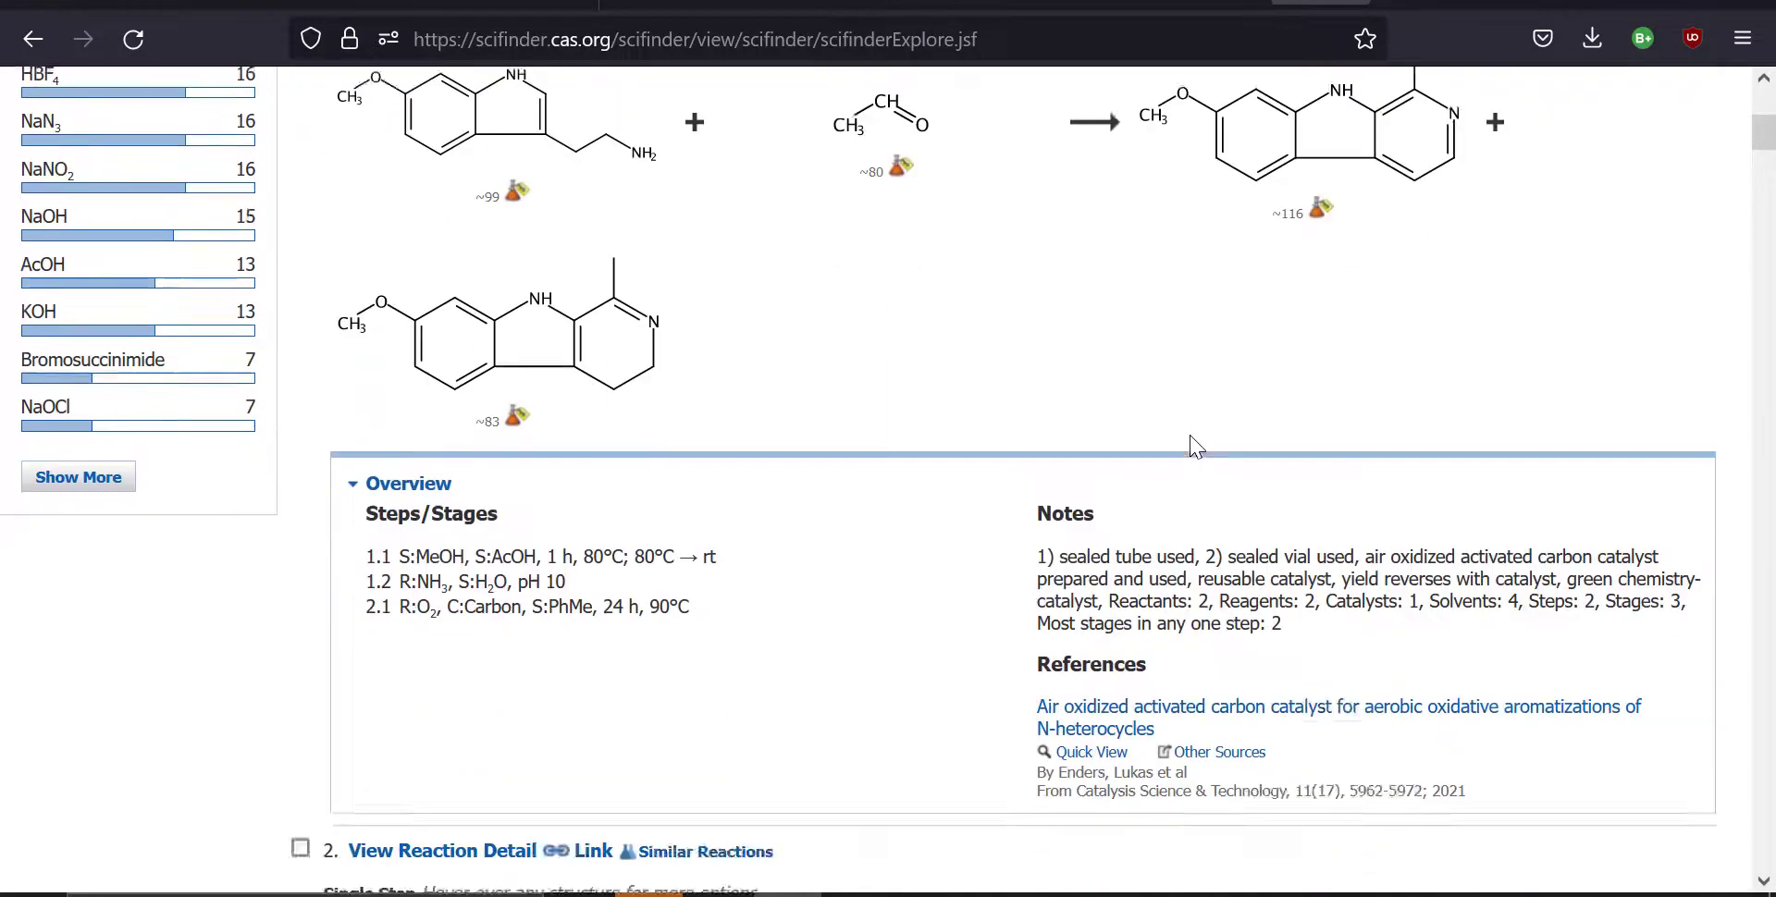
scroll(1193, 447, "down", 13)
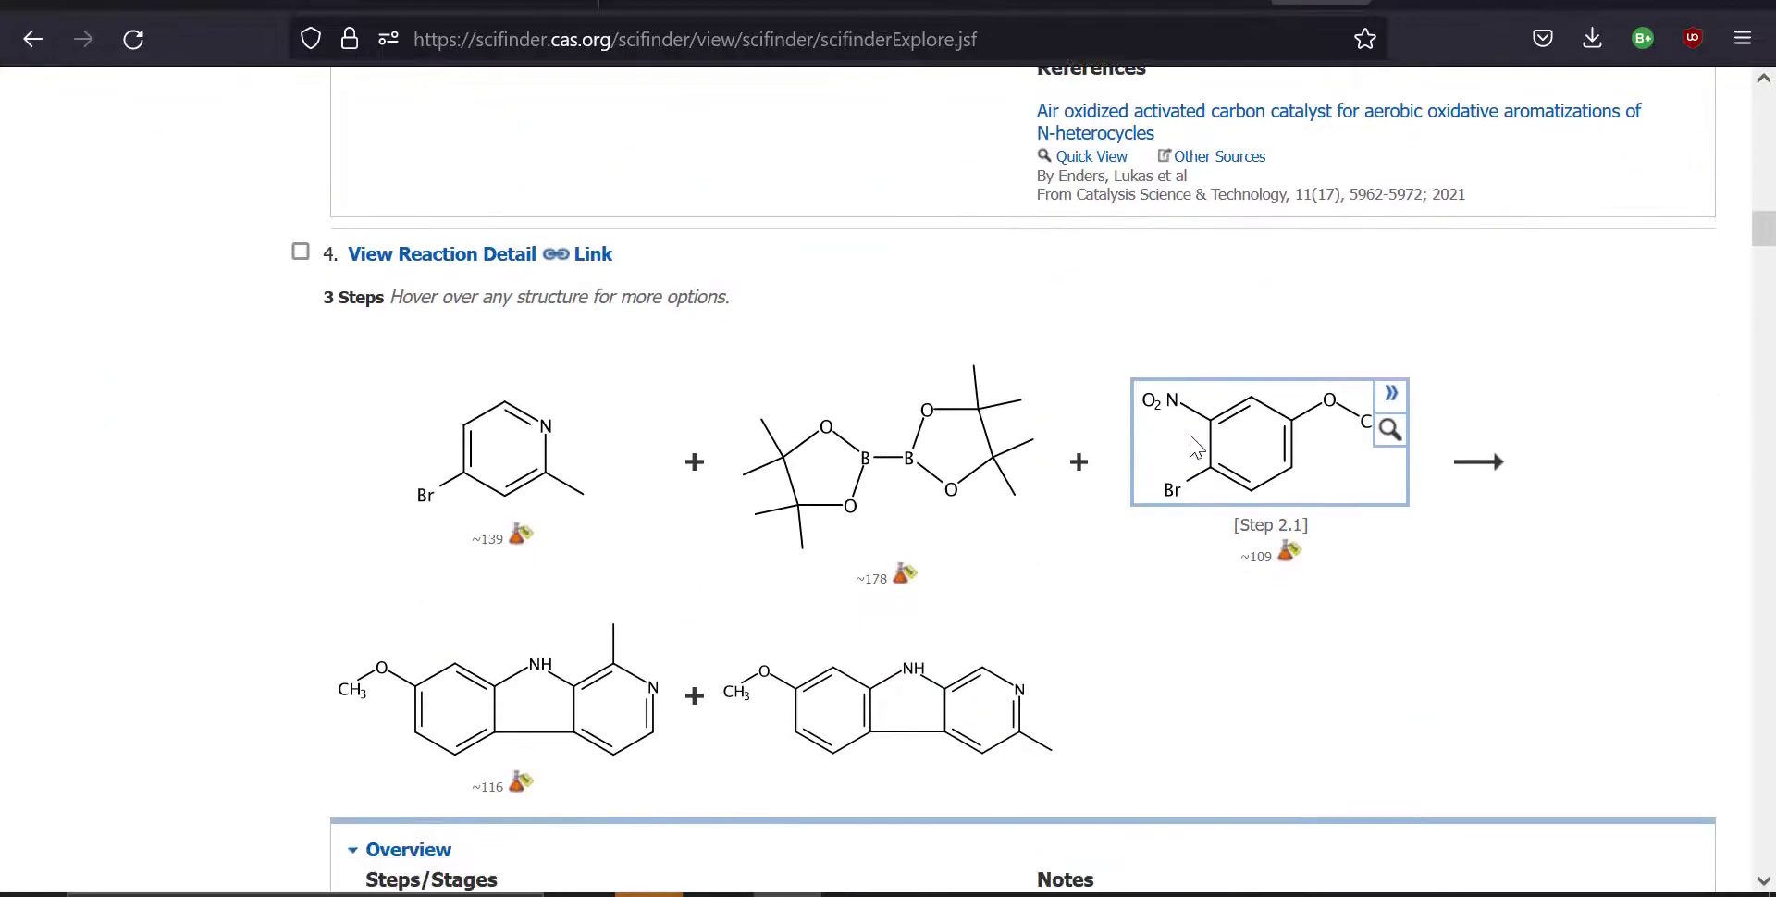
scroll(1193, 446, "down", 13)
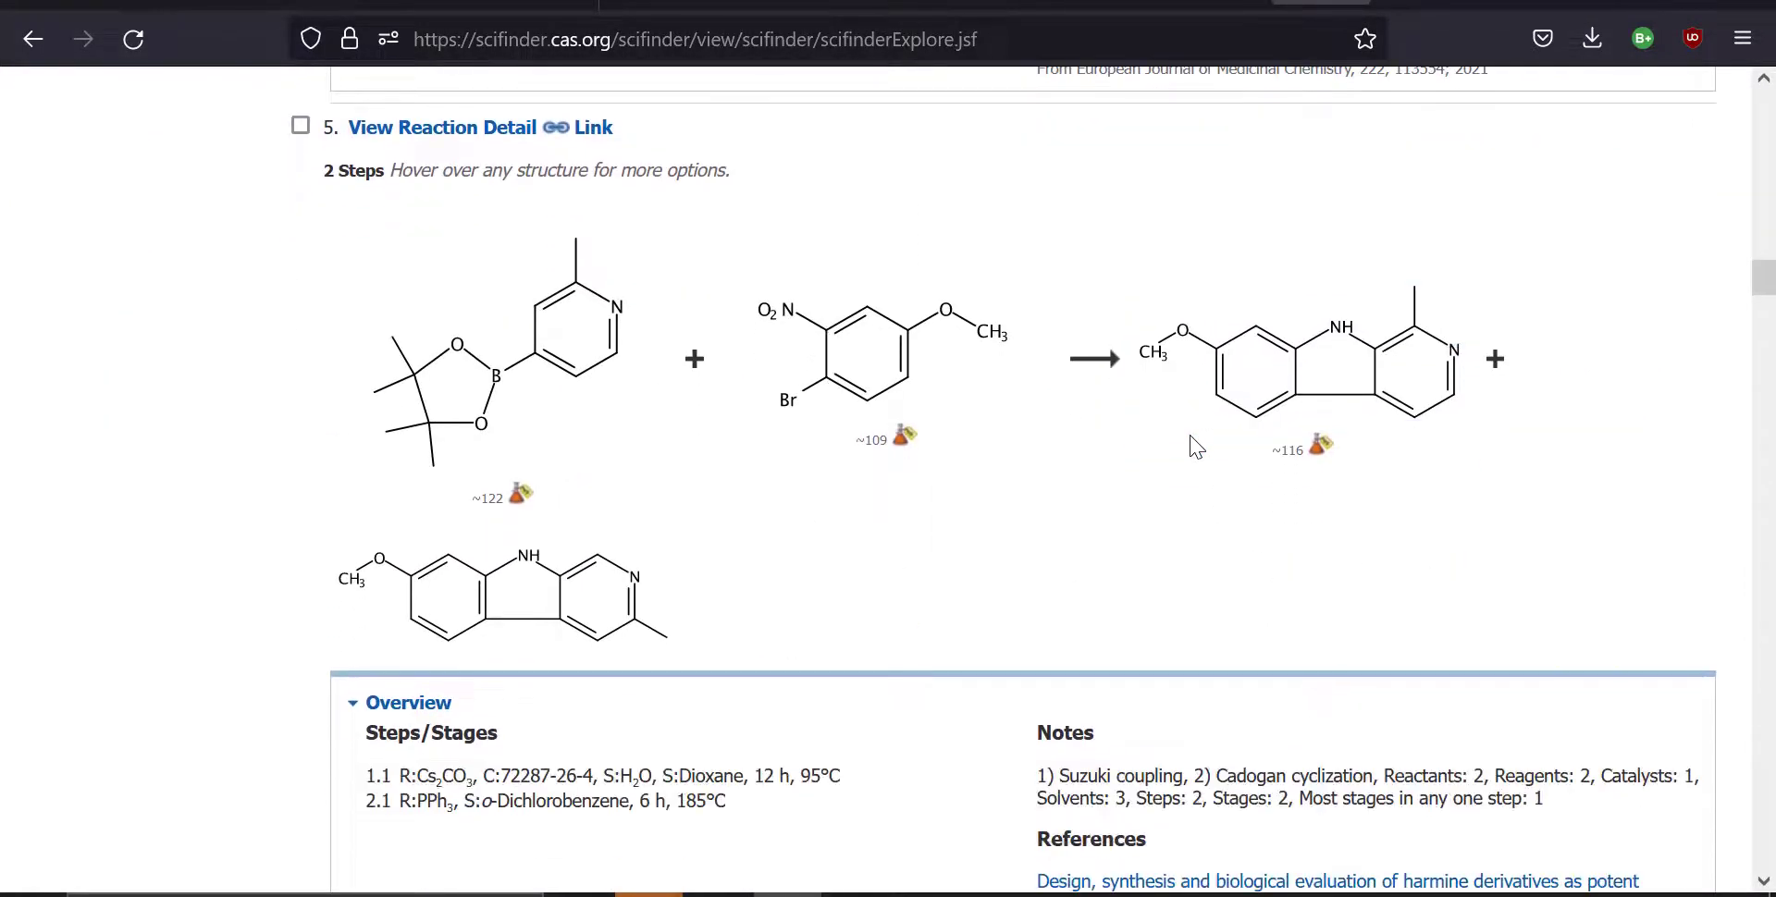
scroll(1195, 447, "down", 5)
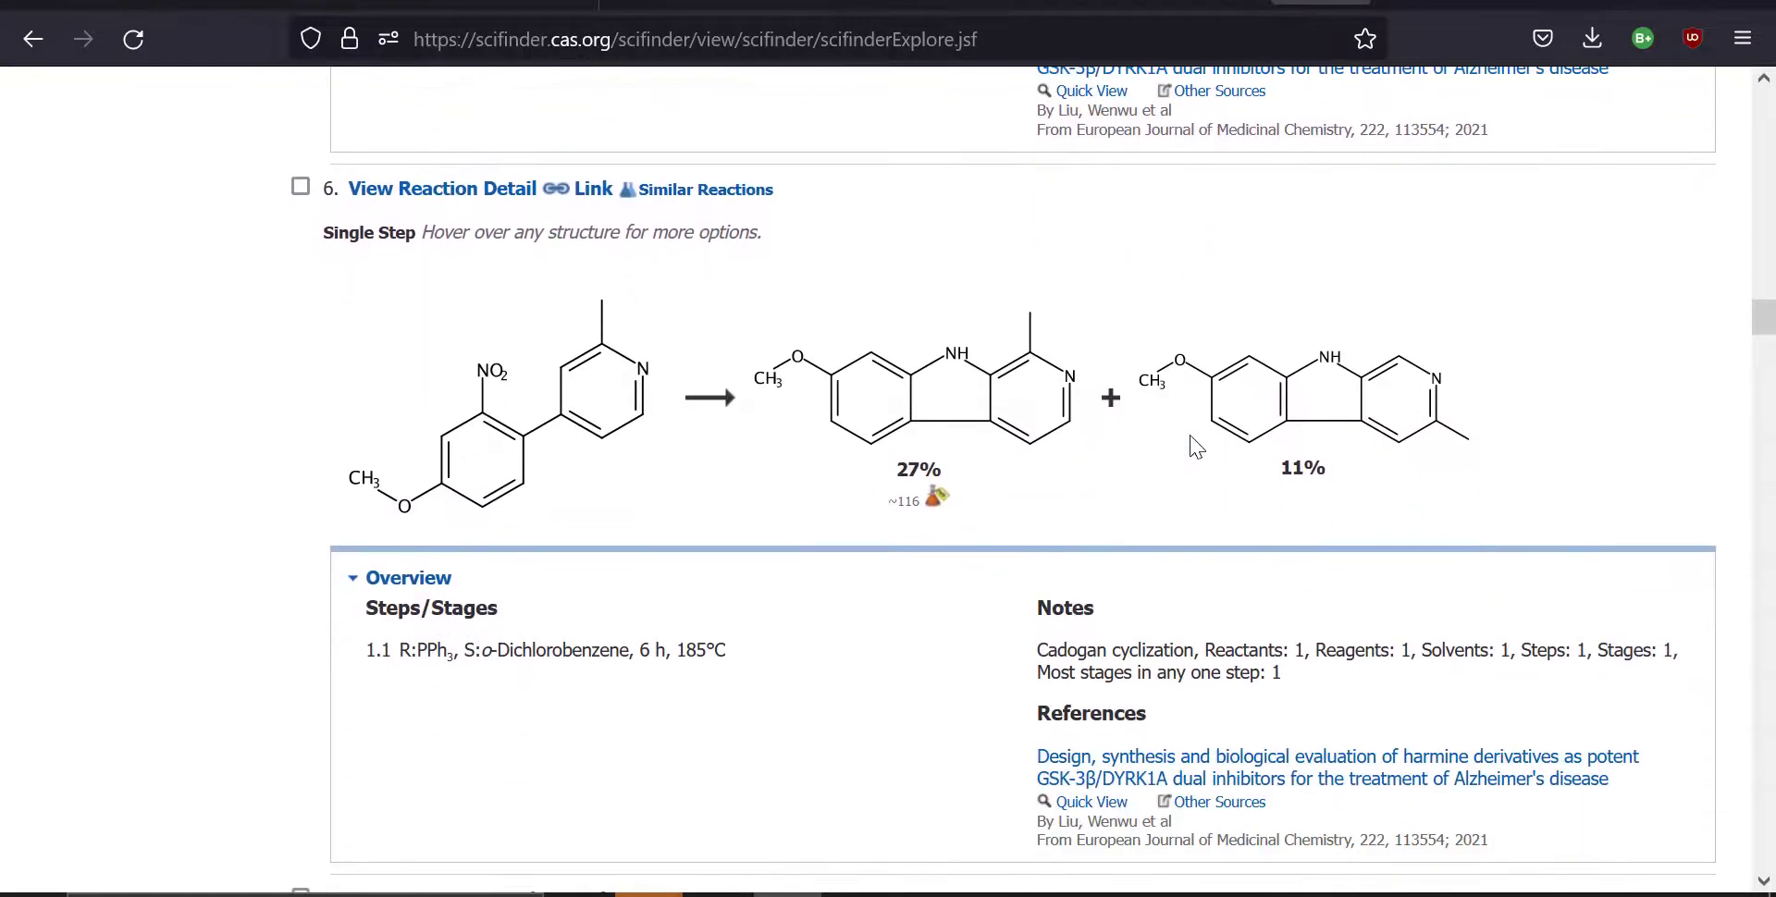
scroll(1196, 446, "down", 8)
Step: Review the reagent analysis of the reaction list and the other criteria available for analyzing it
key("Home")
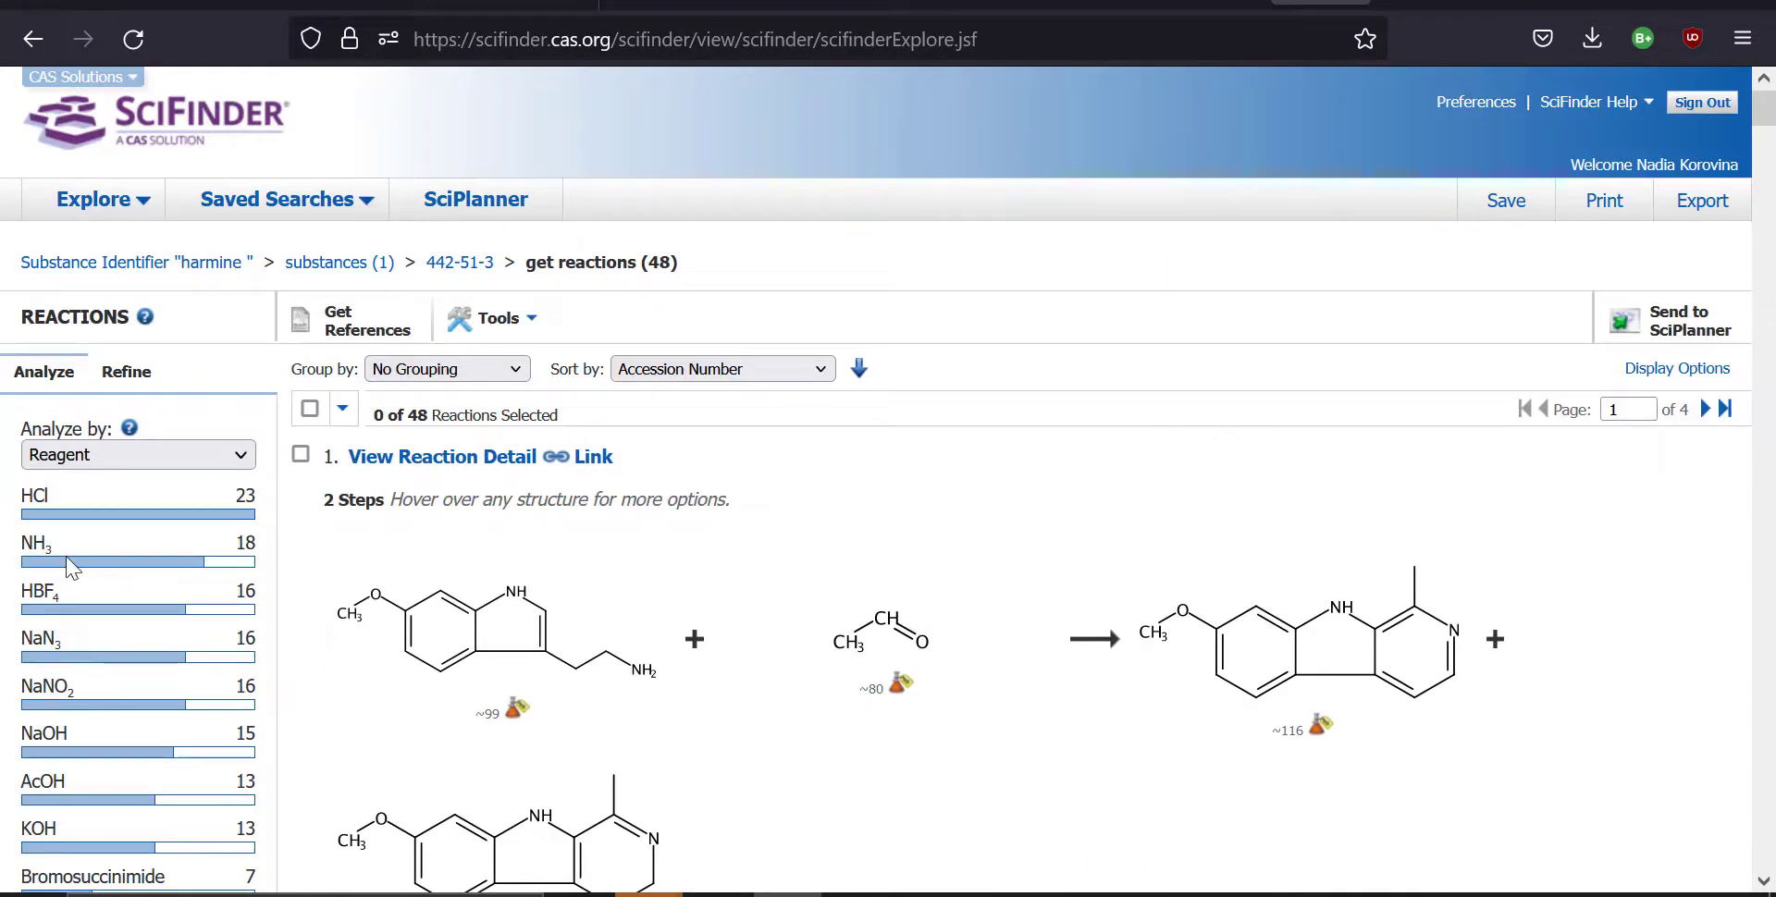
scroll(68, 568, "down", 1)
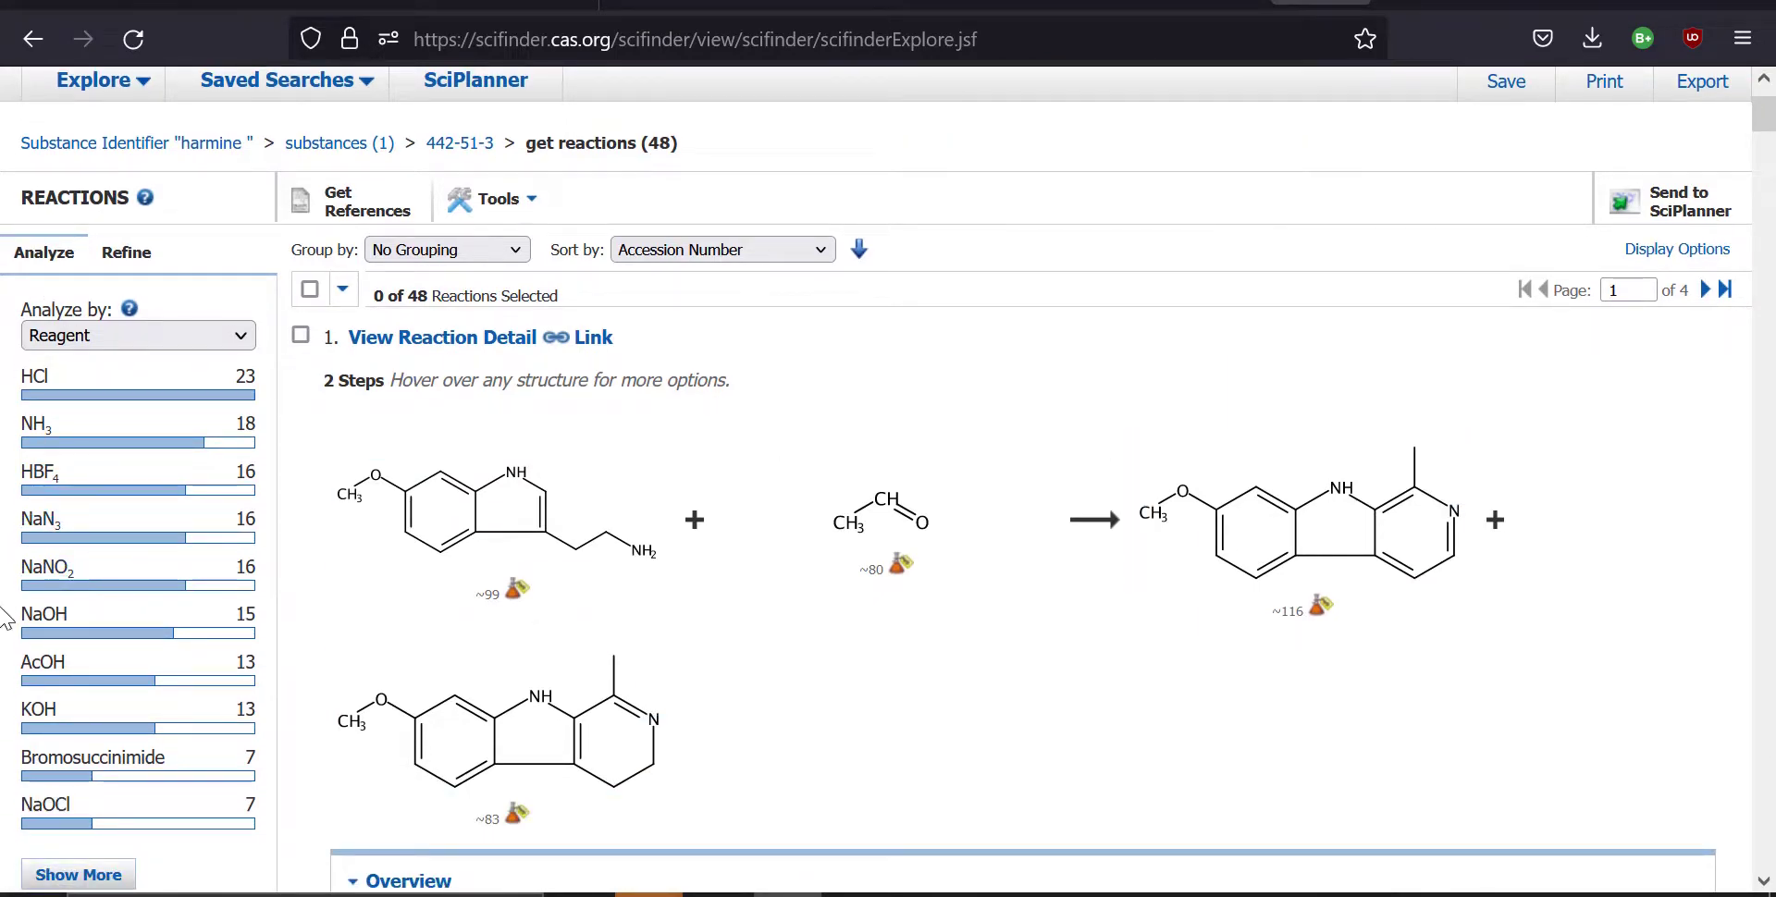
scroll(18, 666, "down", 2)
scroll(40, 726, "up", 3)
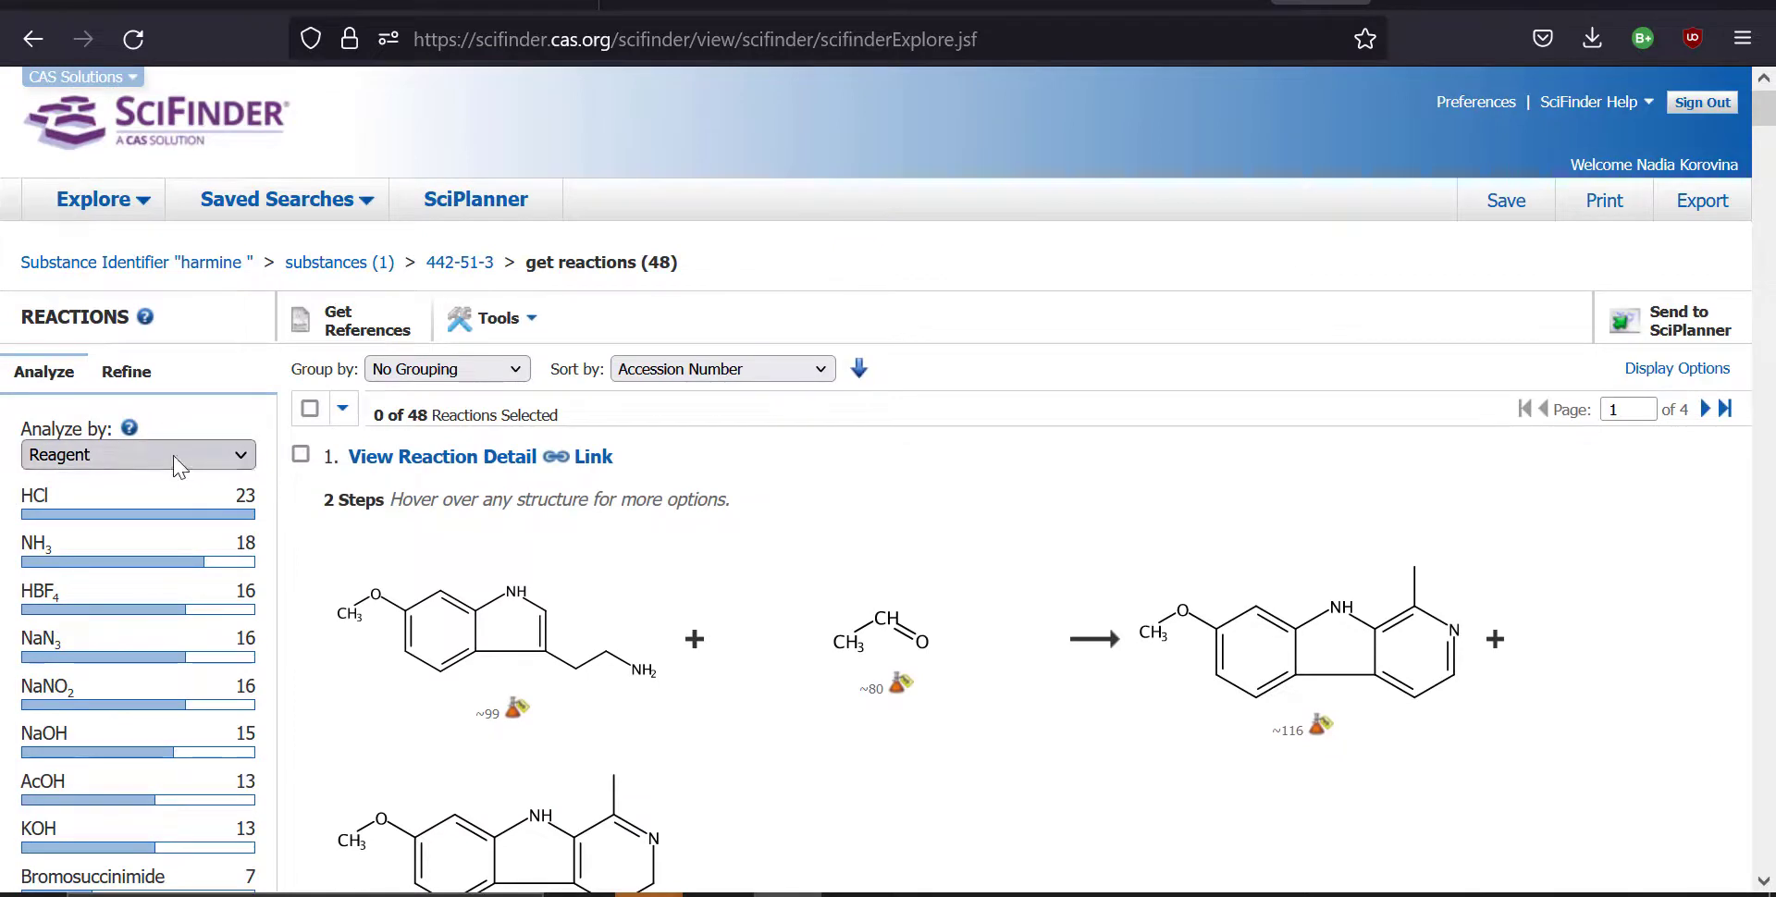
left_click(178, 456)
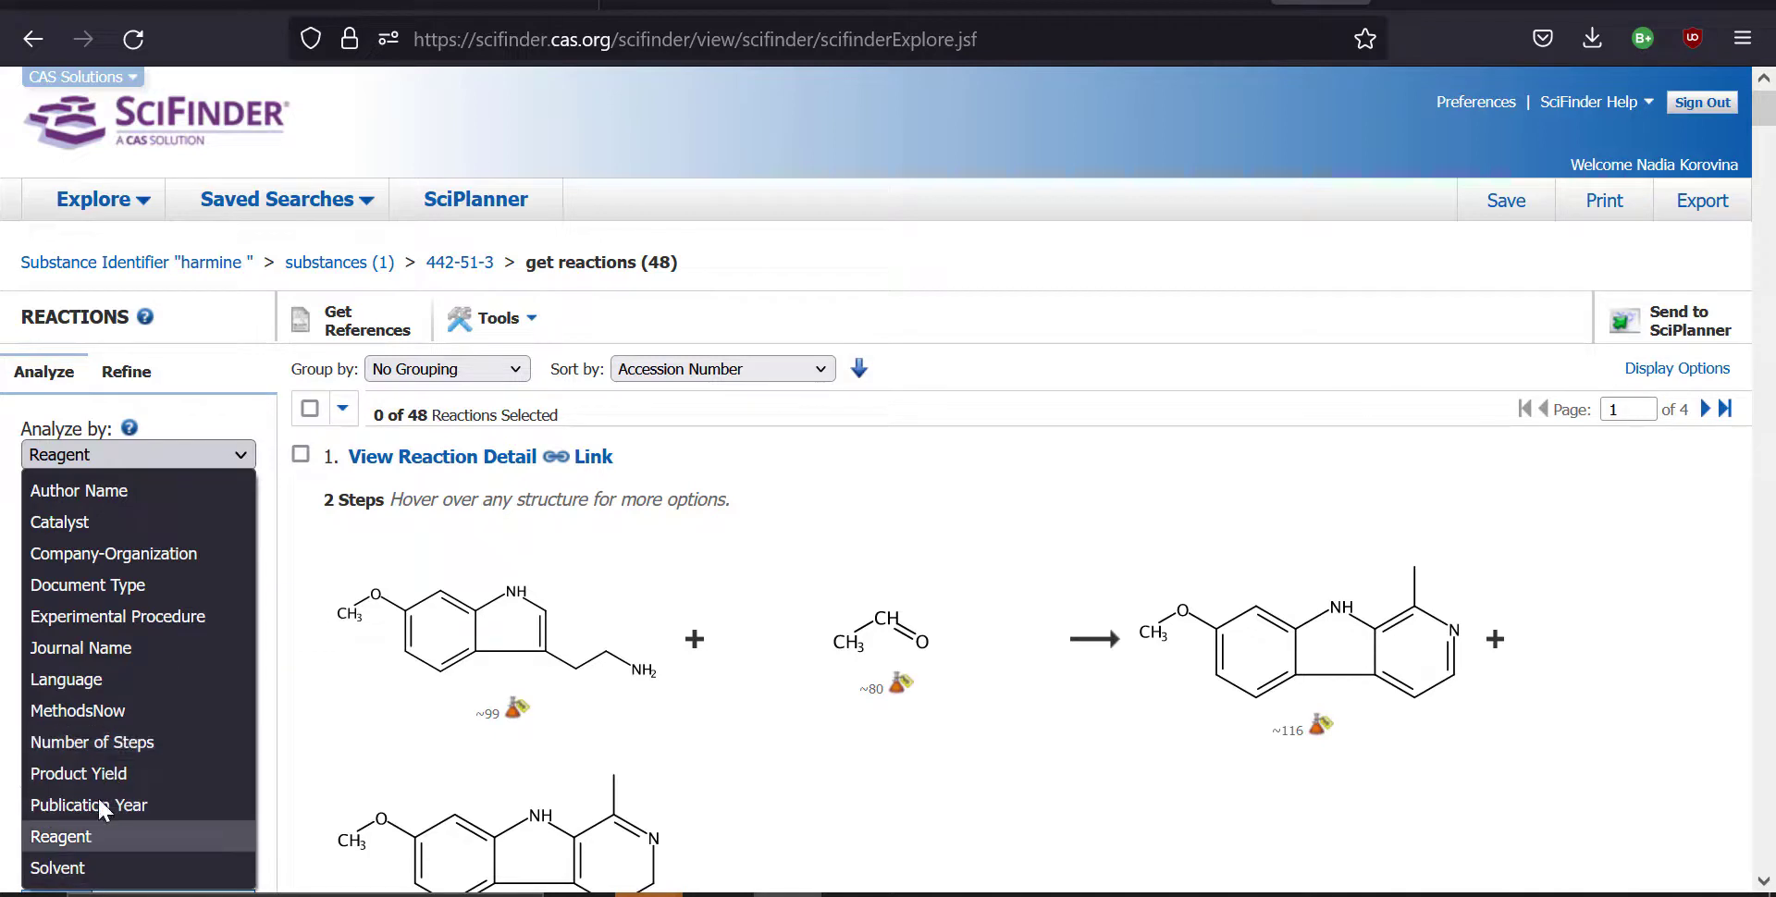
scroll(5, 684, "down", 3)
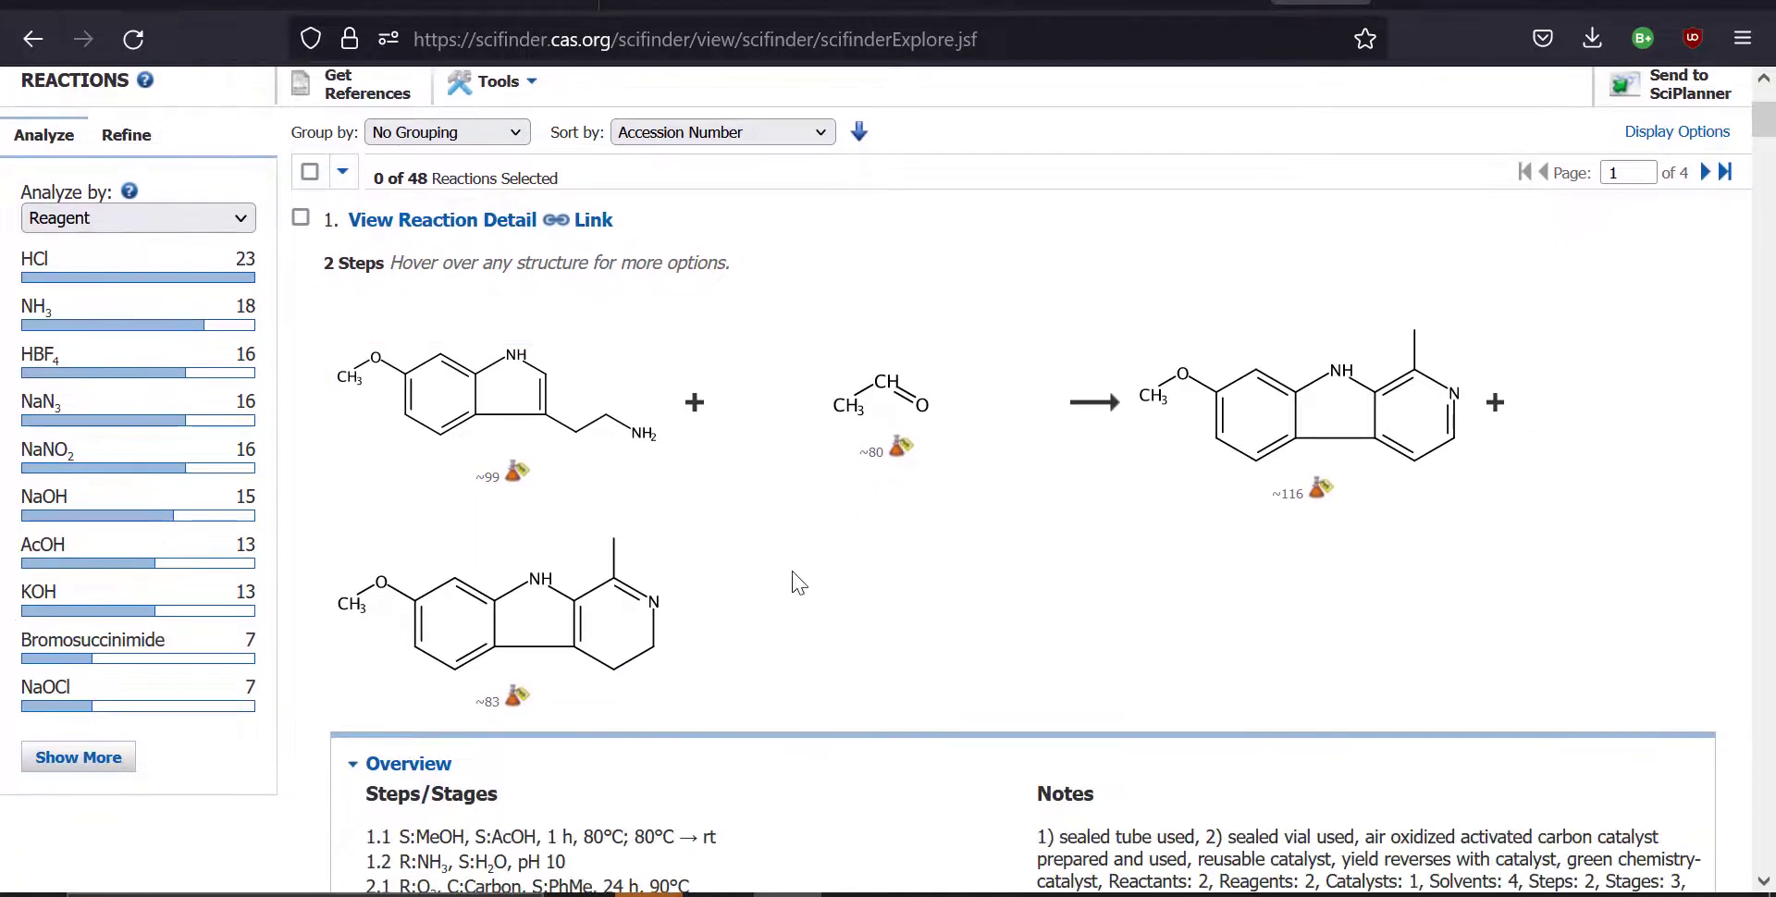
Step: Examine the first two-step harmine synthesis, including its starting materials, product, stage conditions, notes and literature reference
scroll(792, 582, "down", 2)
scroll(799, 583, "up", 1)
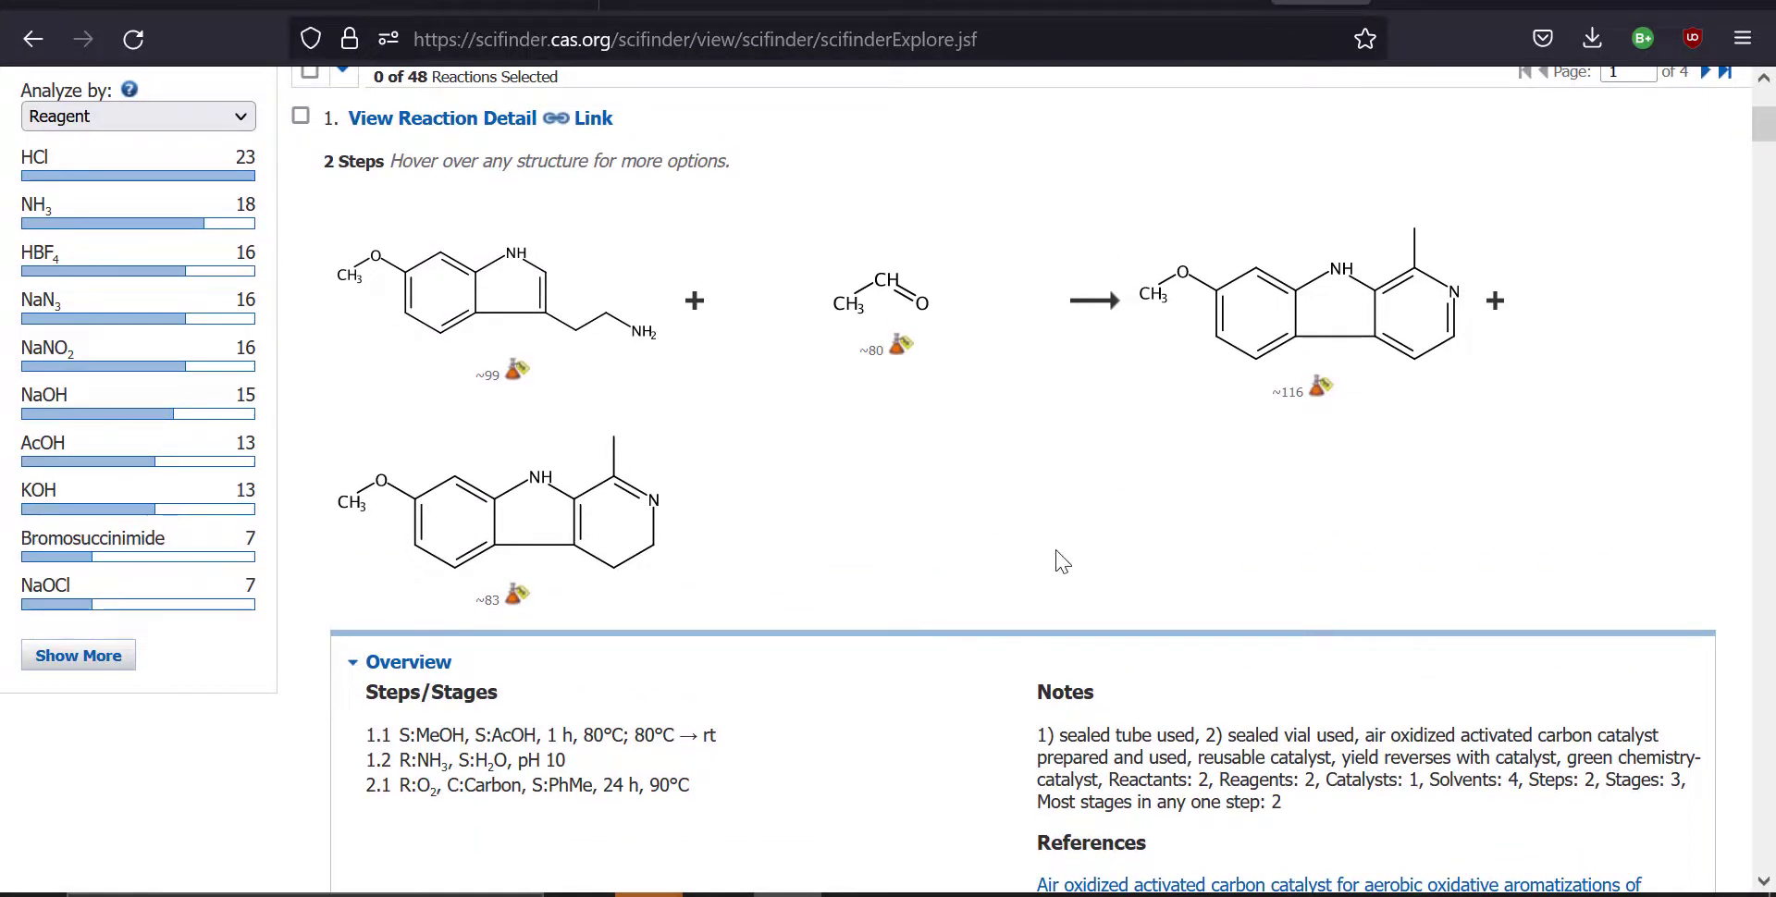
scroll(1063, 561, "up", 2)
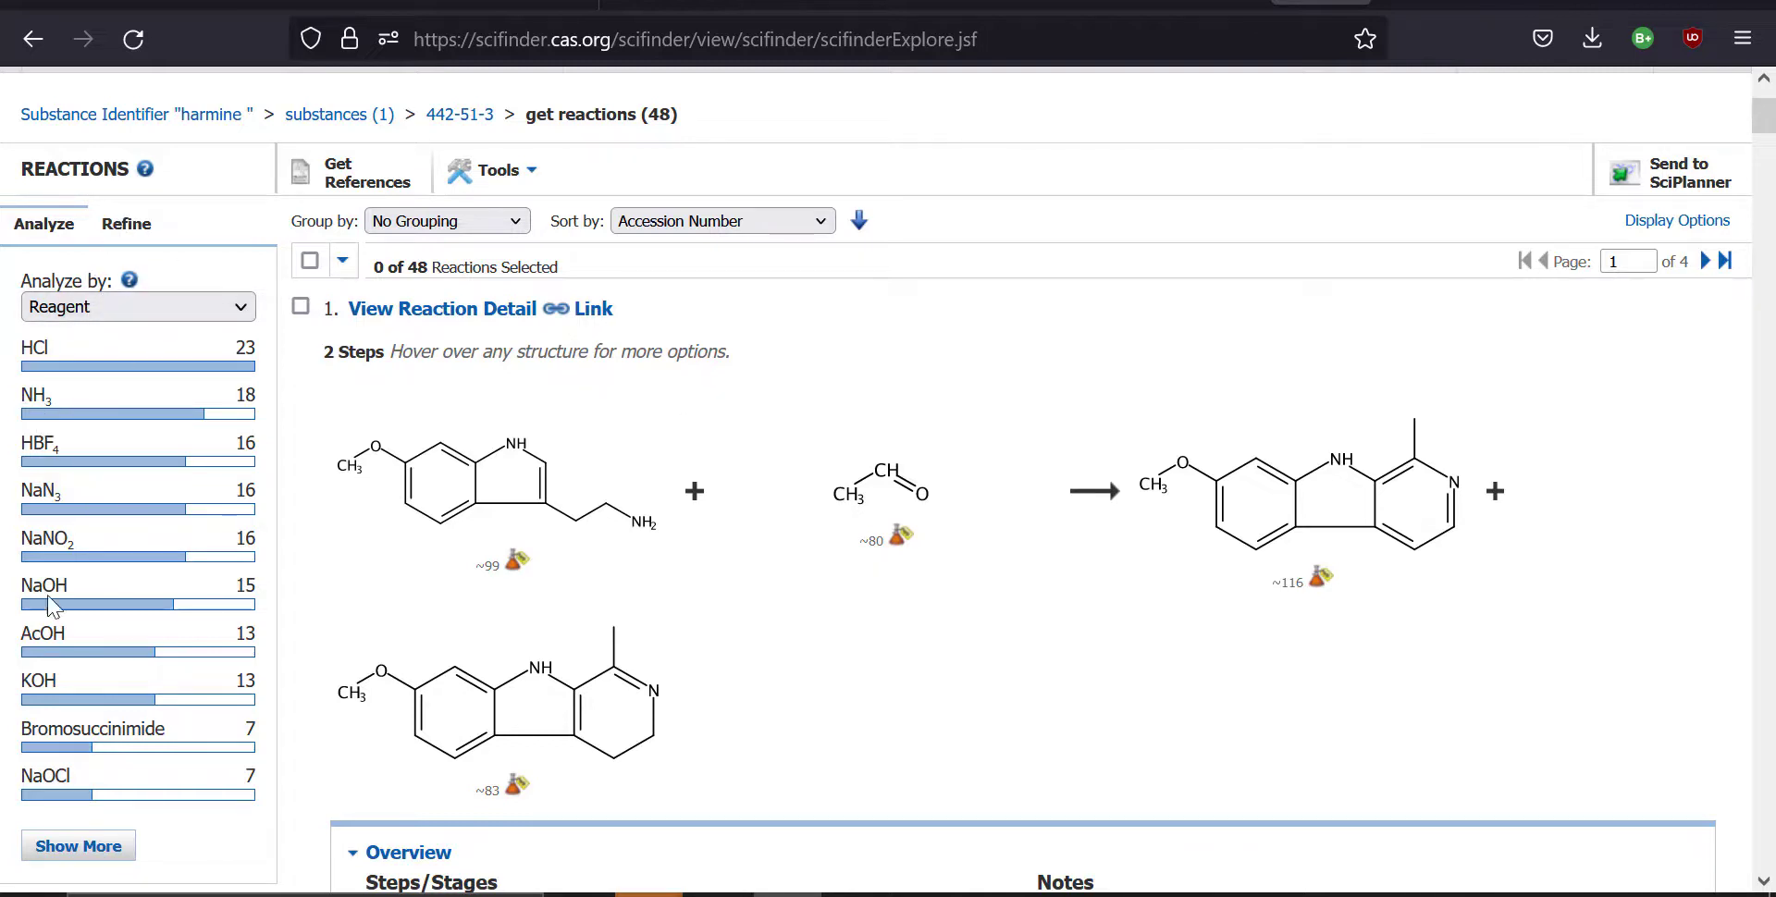
scroll(1148, 394, "down", 1)
scroll(1147, 395, "down", 1)
scroll(1148, 395, "down", 2)
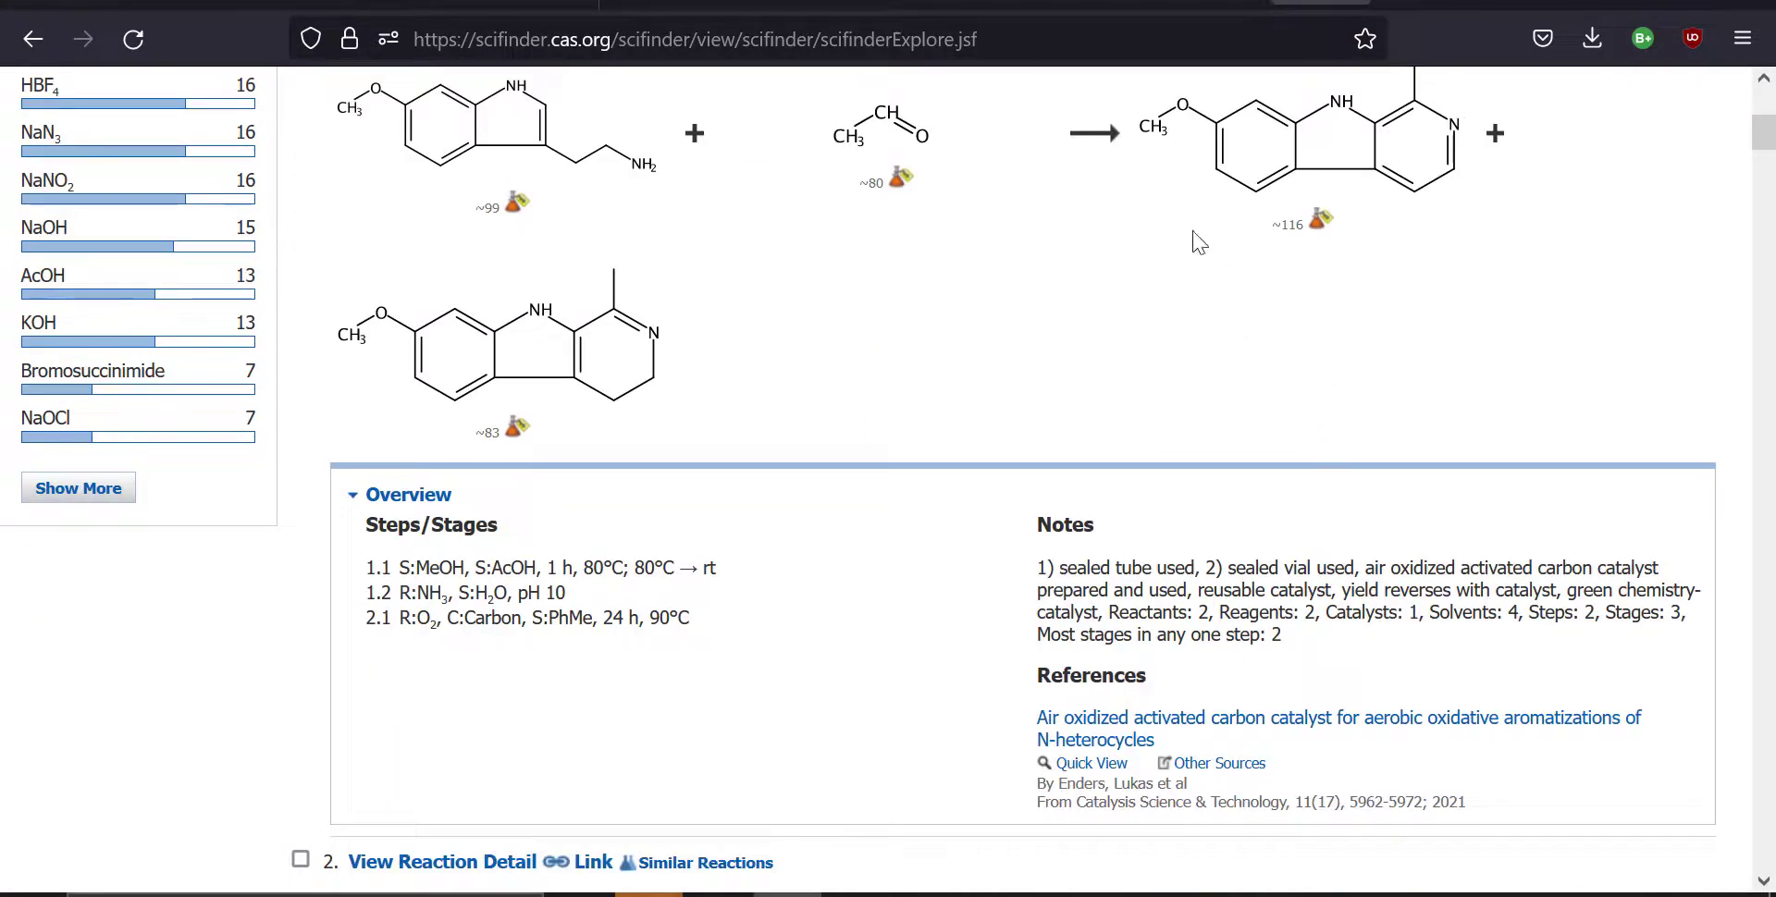
scroll(1286, 472, "up", 4)
scroll(1044, 500, "down", 1)
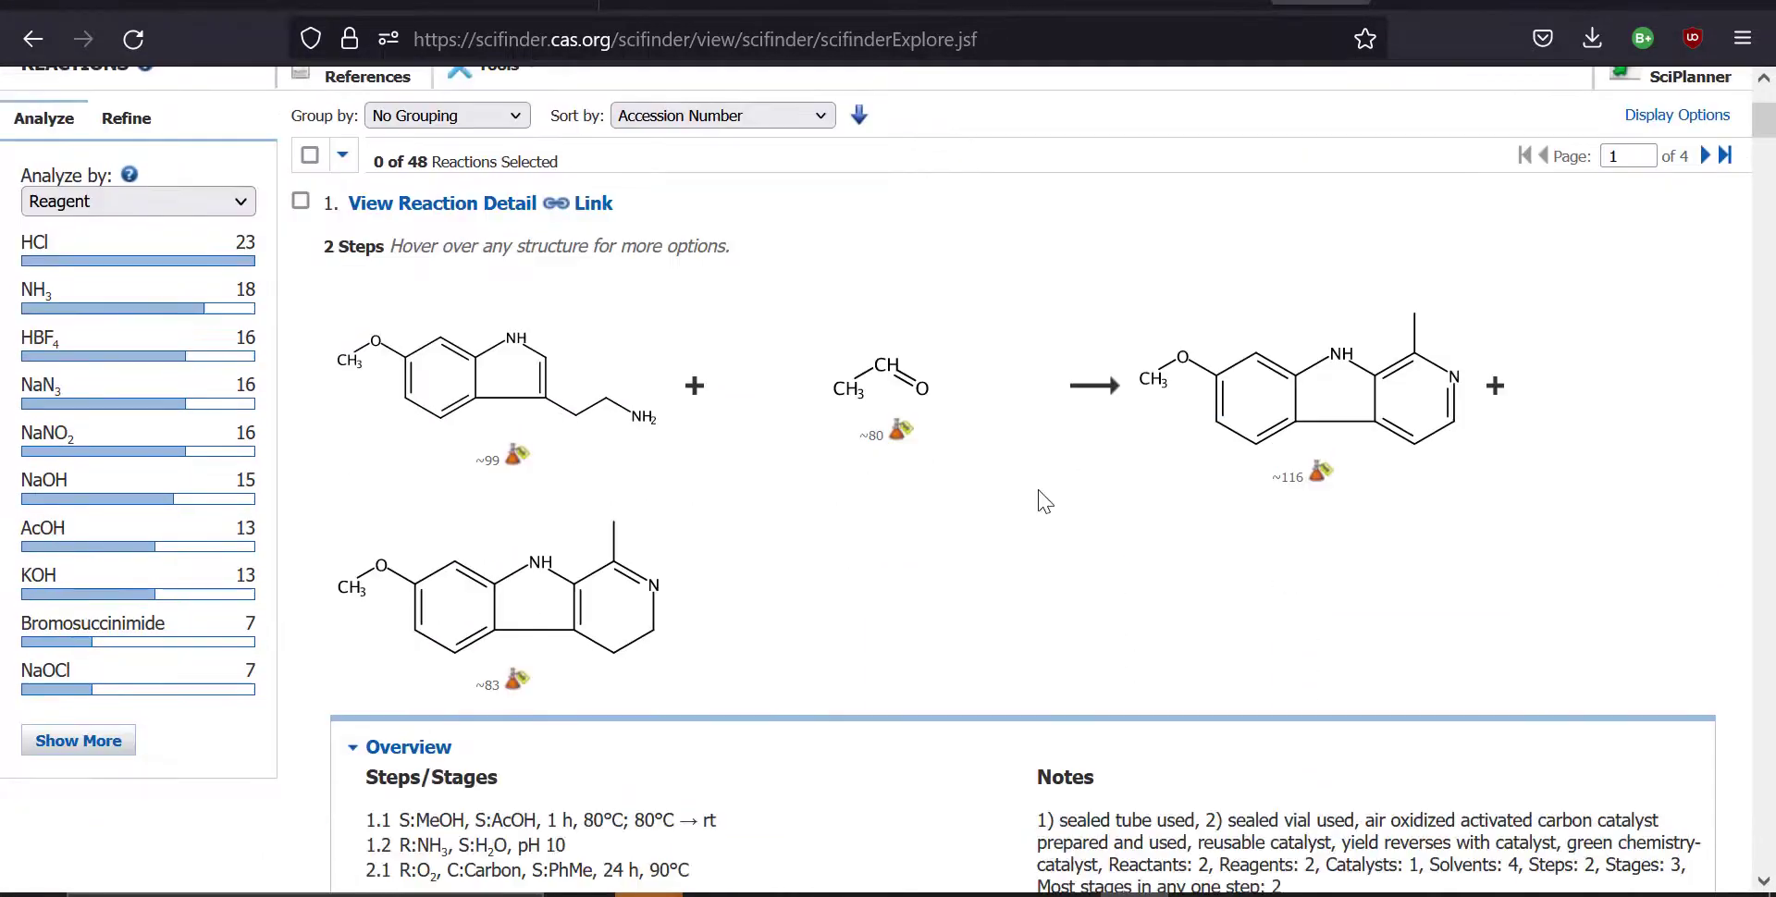
scroll(1083, 606, "down", 2)
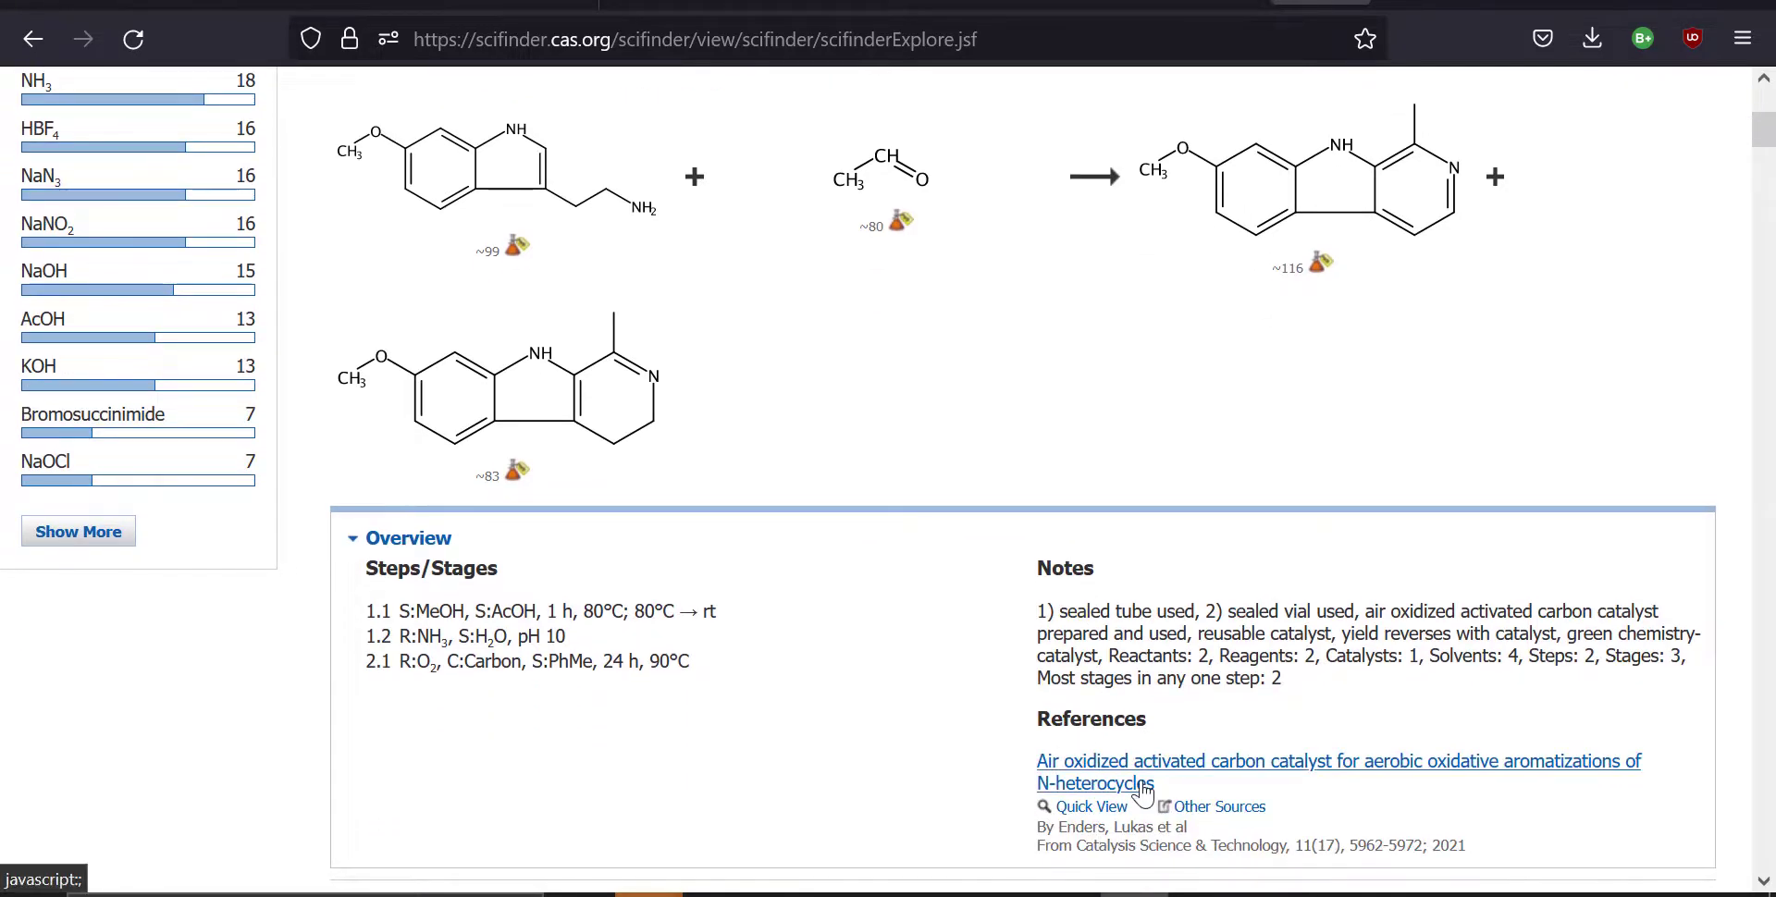
scroll(1136, 798, "up", 2)
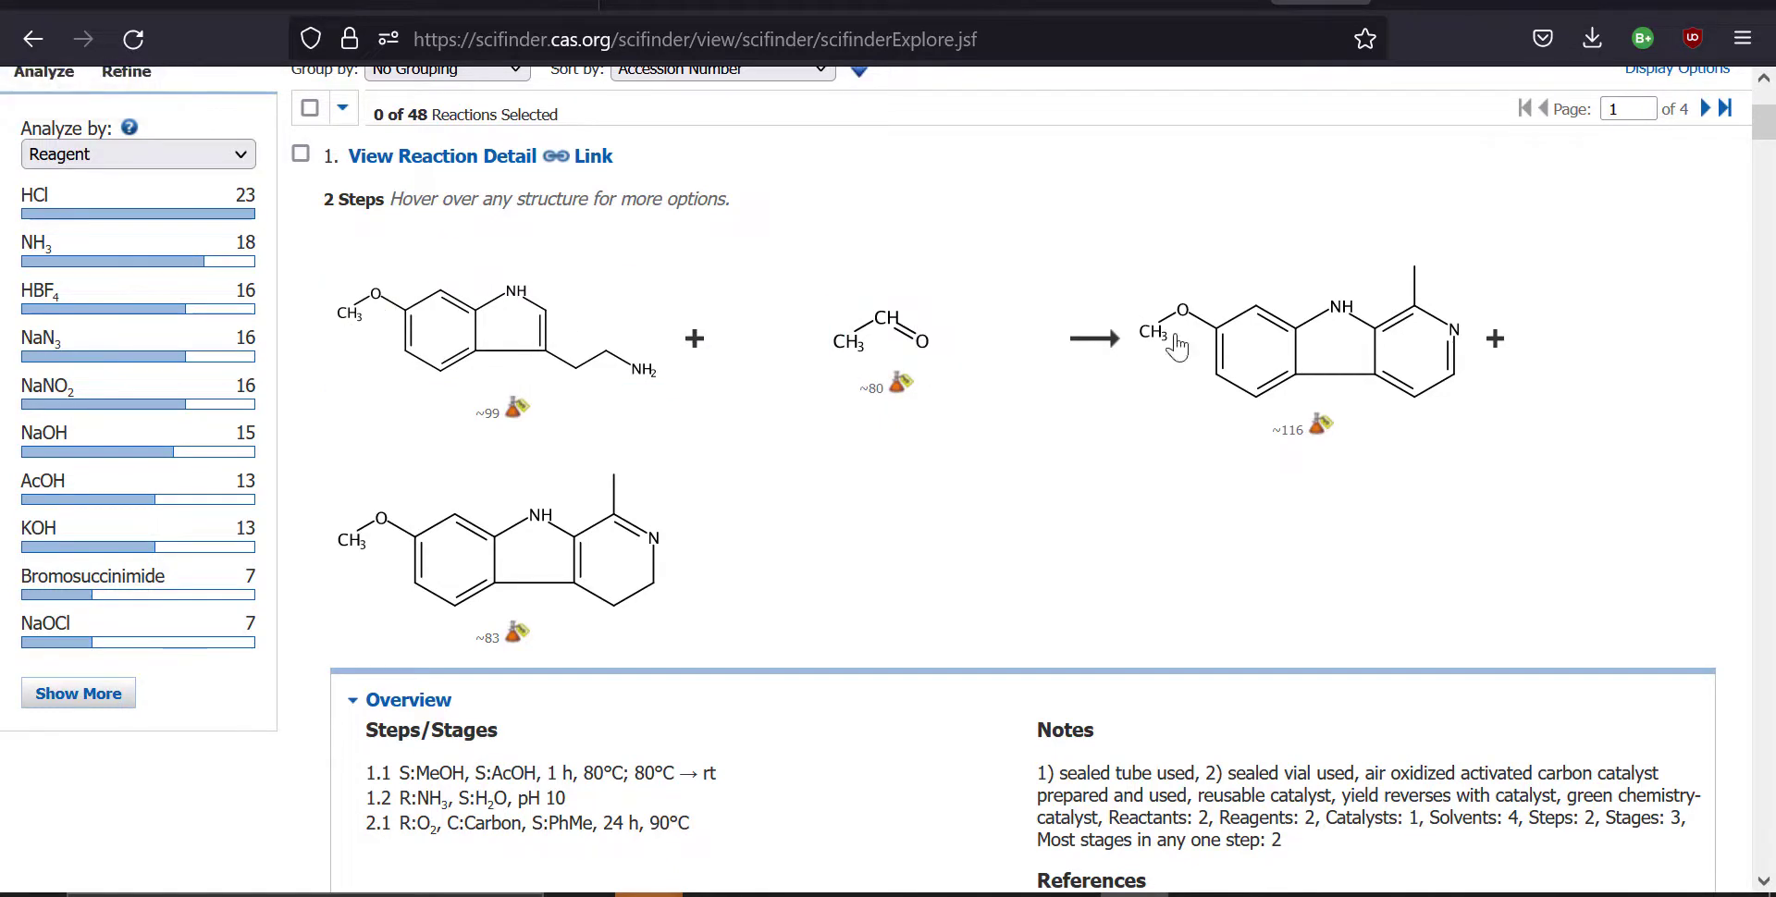
scroll(773, 615, "down", 1)
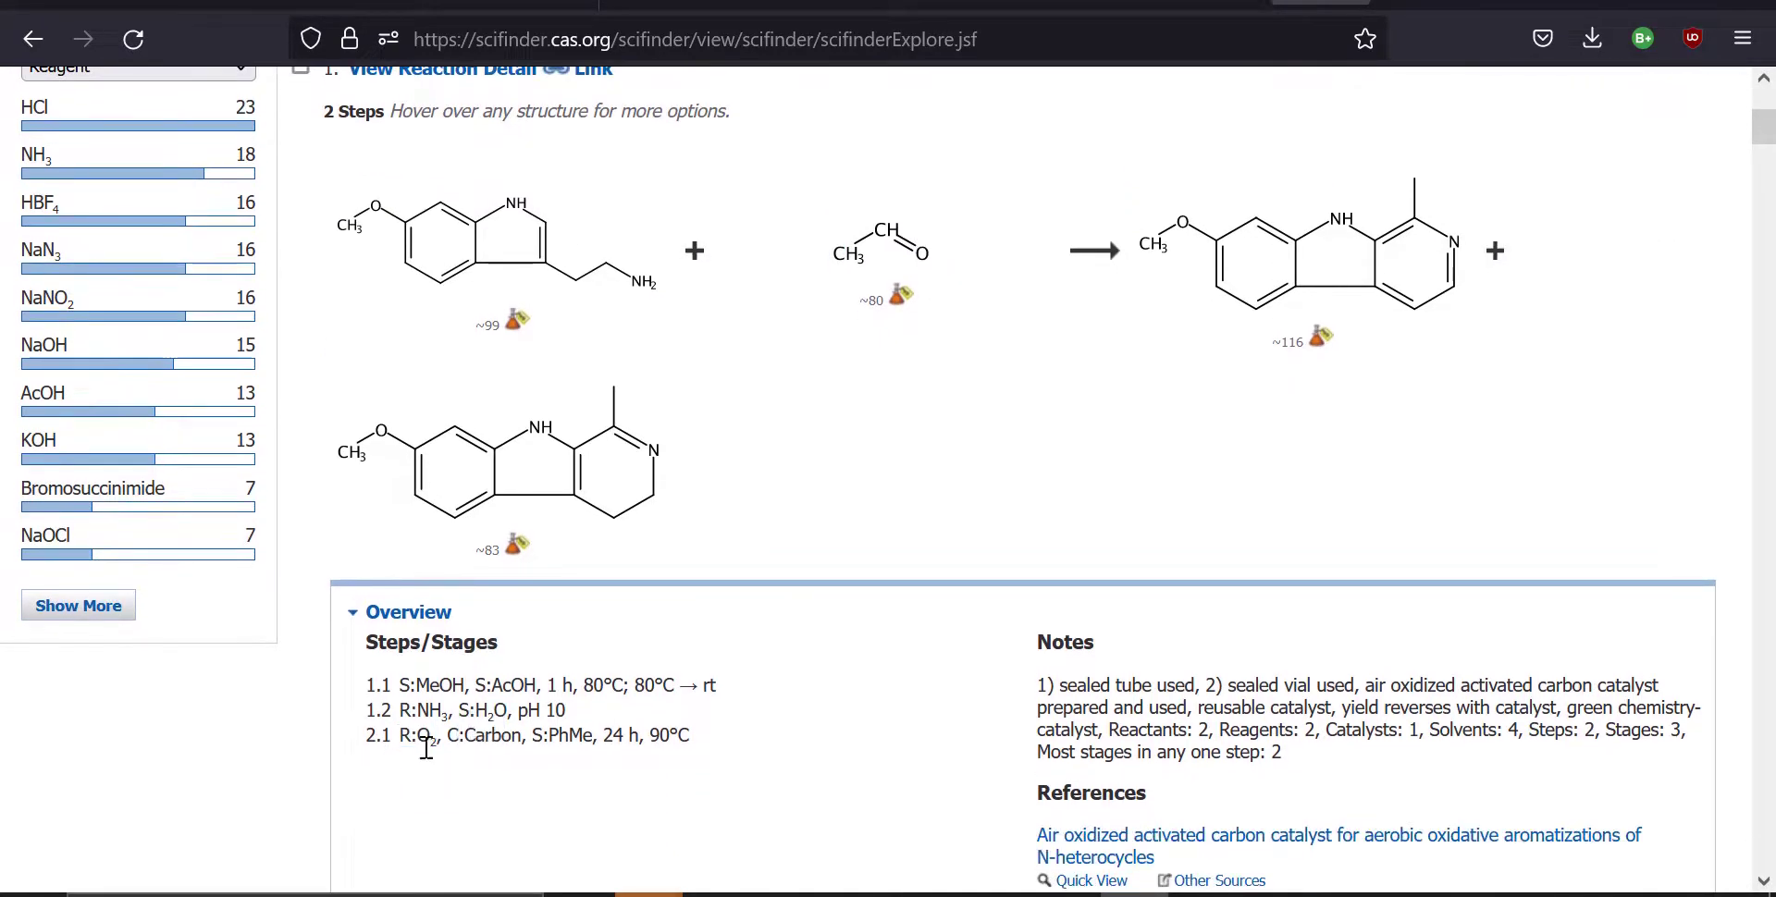
scroll(983, 549, "up", 1)
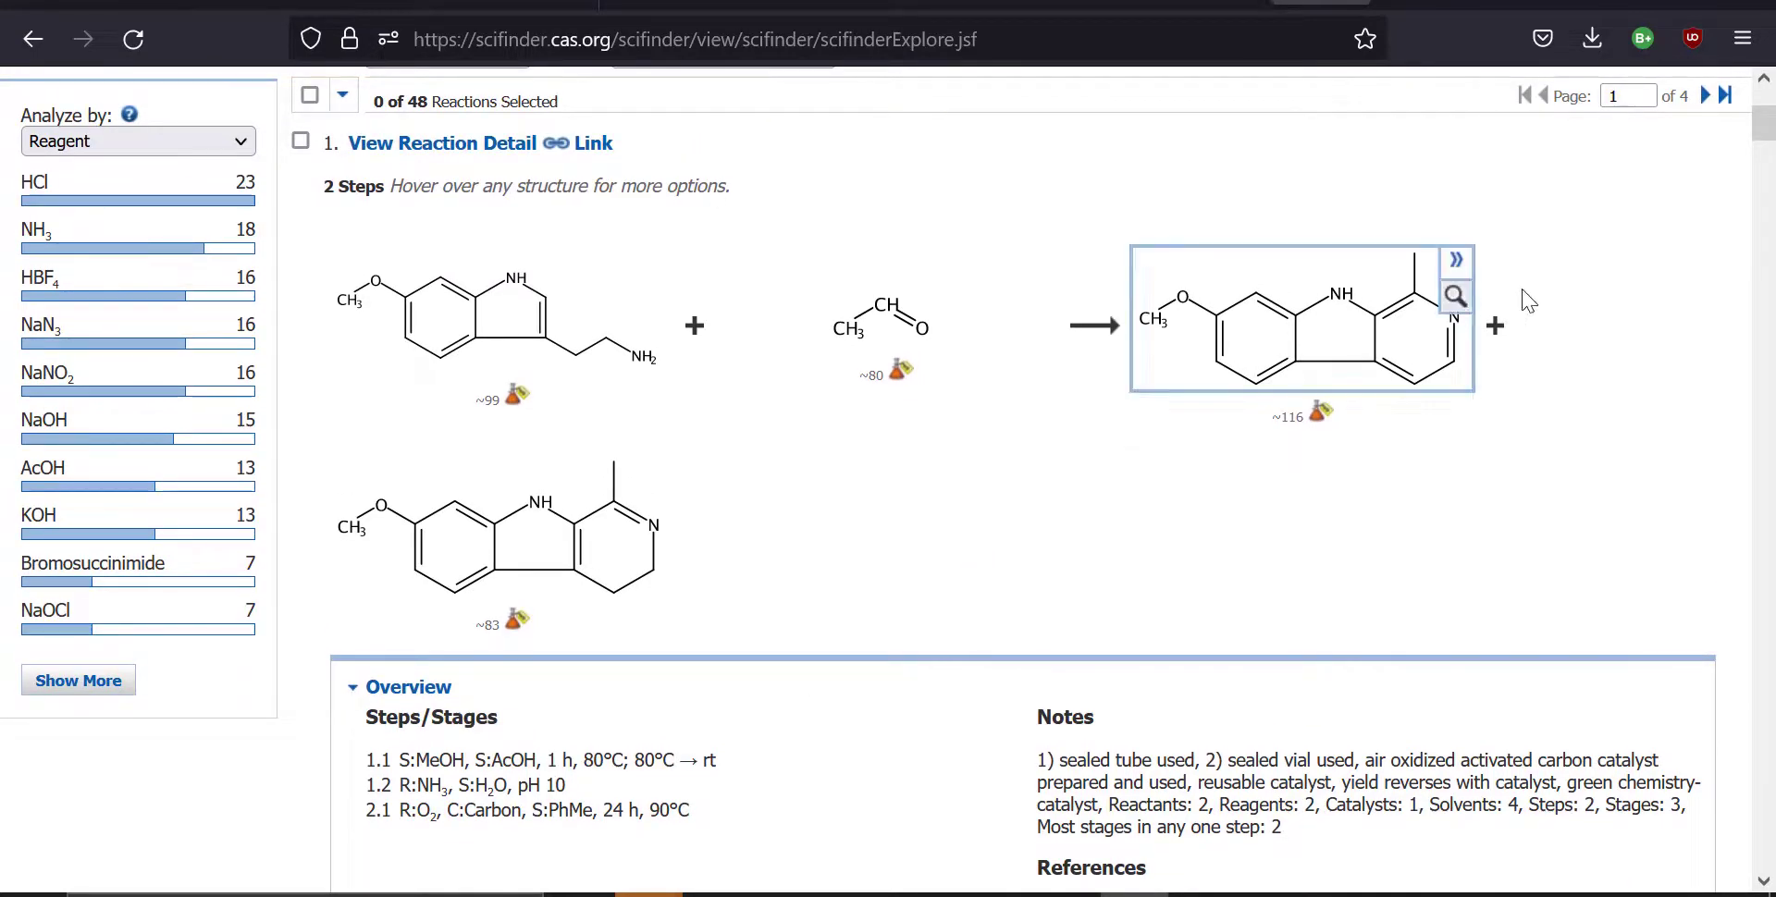
Step: Open the detail of the first reaction and examine its two-step scheme, stage conditions, yields and source information
scroll(900, 598, "up", 4)
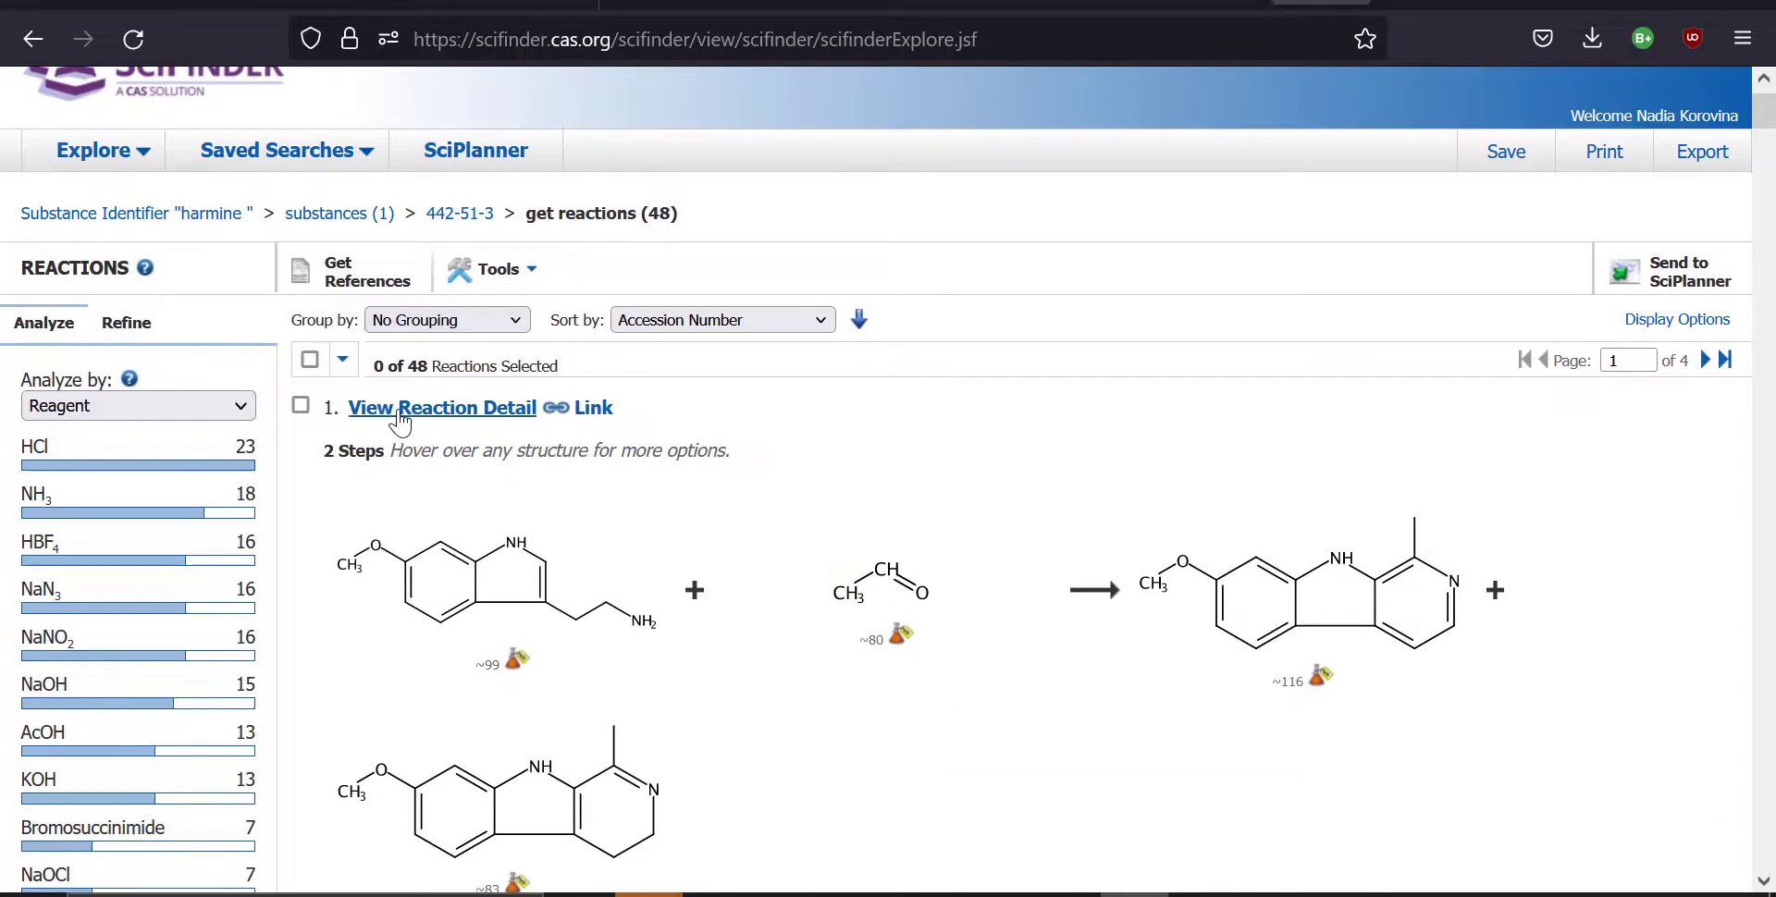
left_click(401, 414)
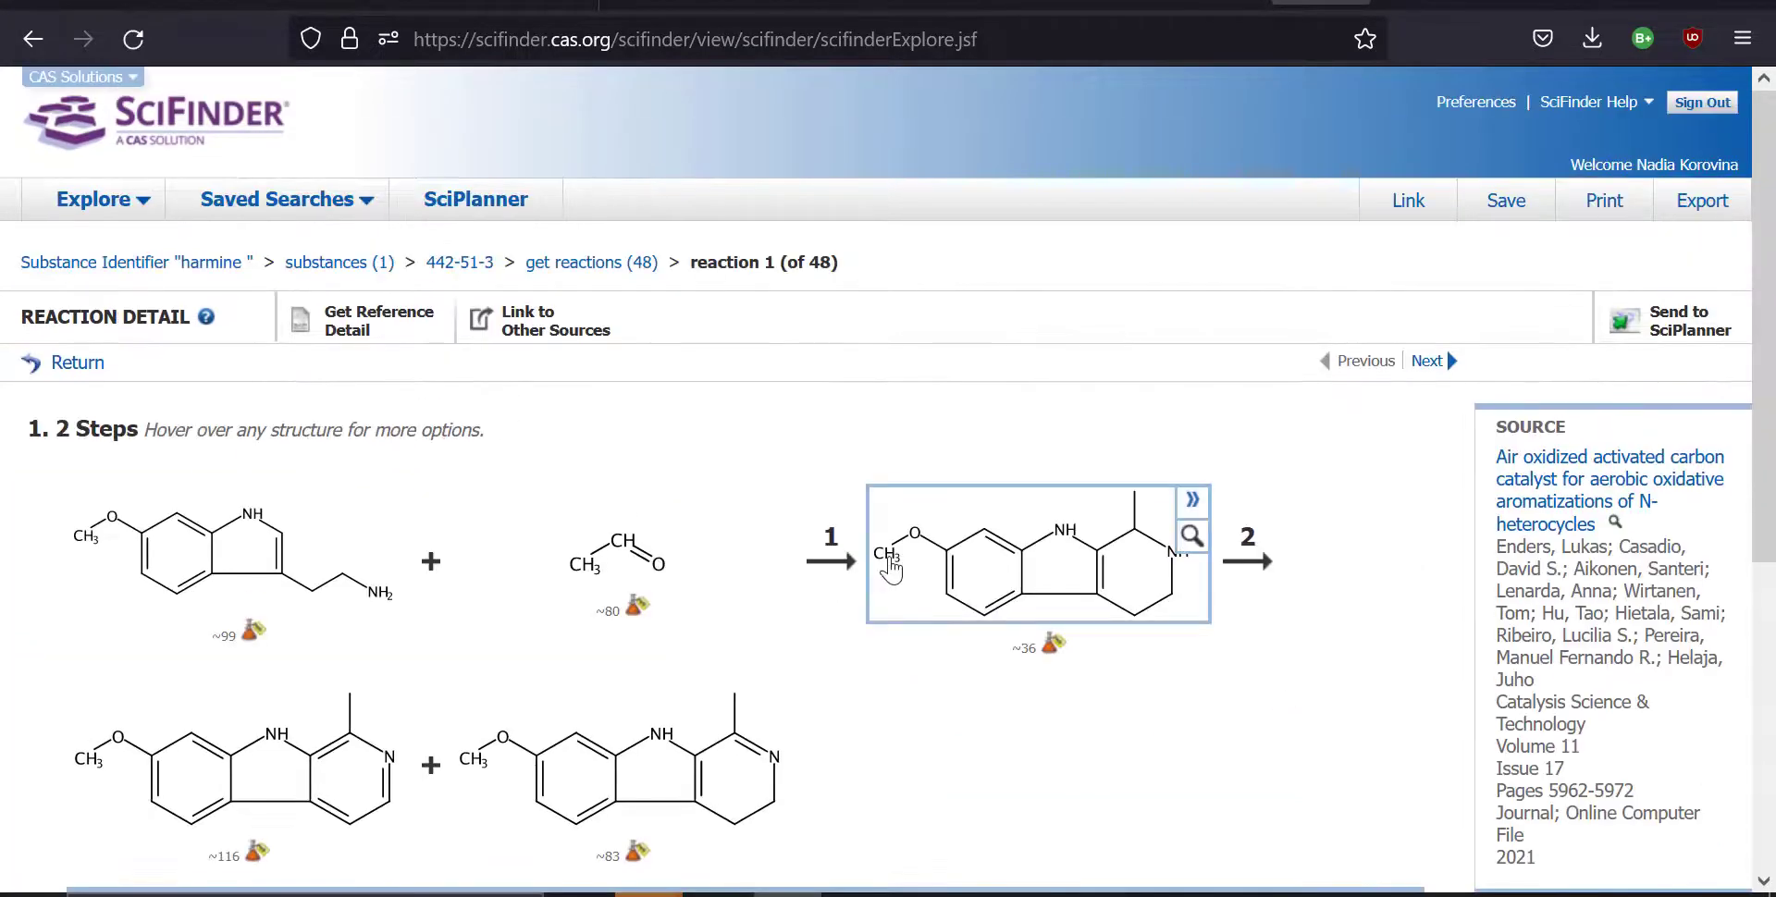
scroll(892, 567, "down", 4)
scroll(891, 571, "down", 3)
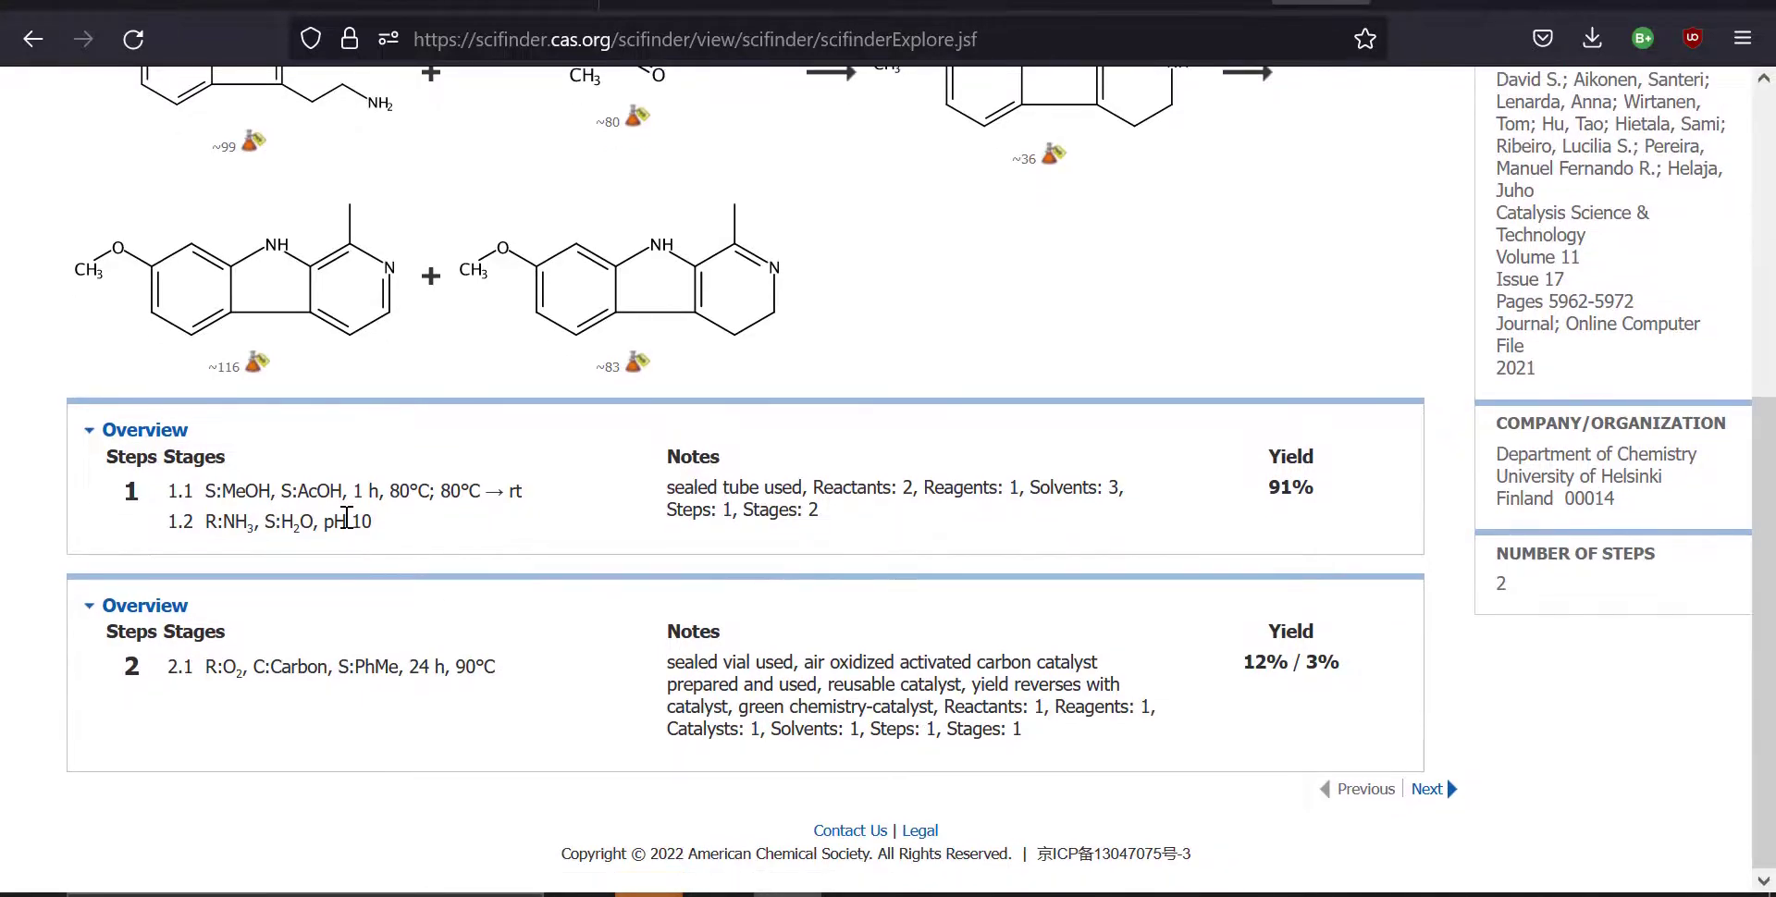
scroll(344, 515, "up", 3)
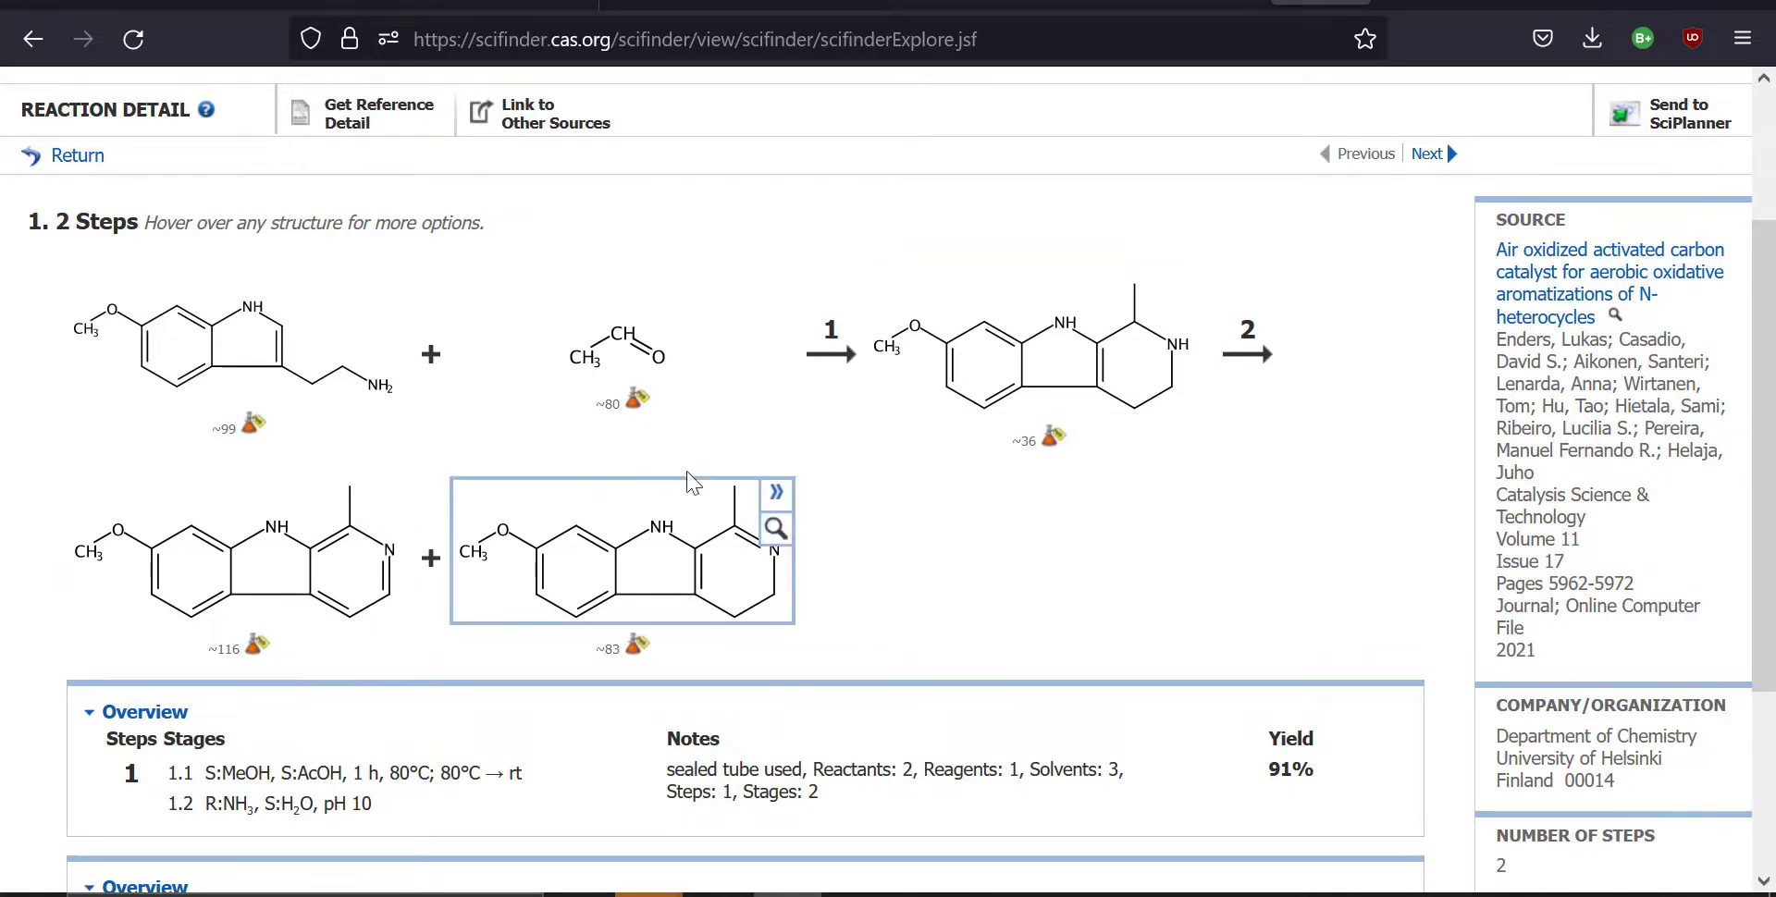
mouse_move(351, 582)
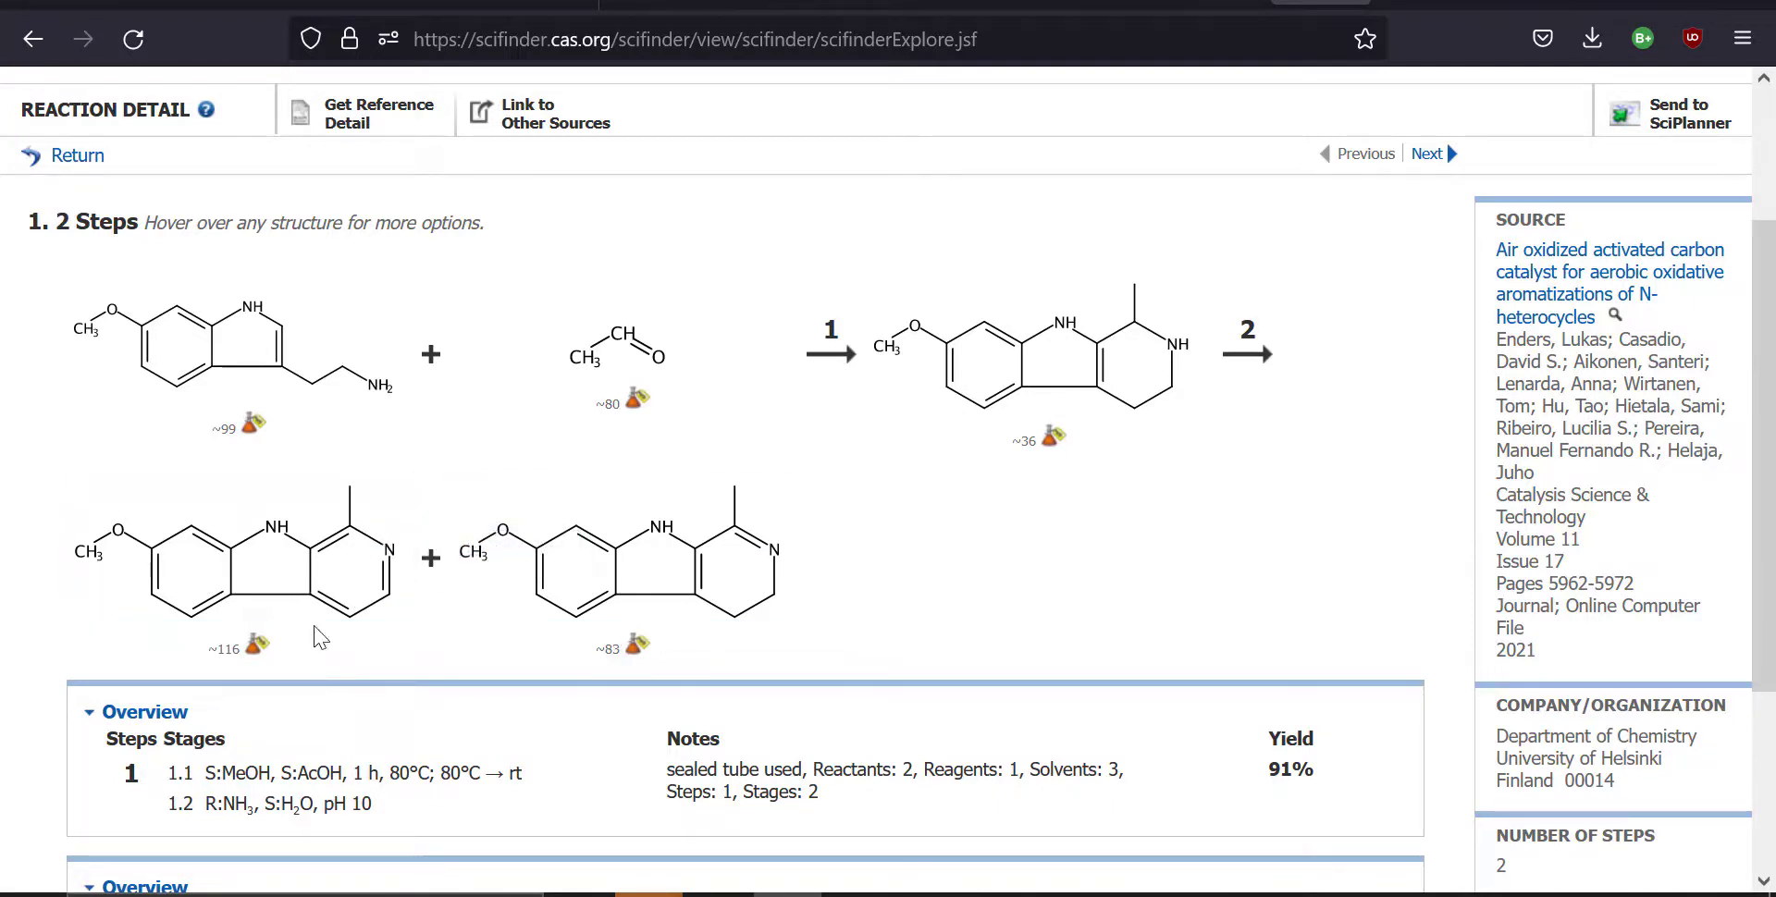
scroll(1132, 561, "up", 2)
mouse_move(515, 680)
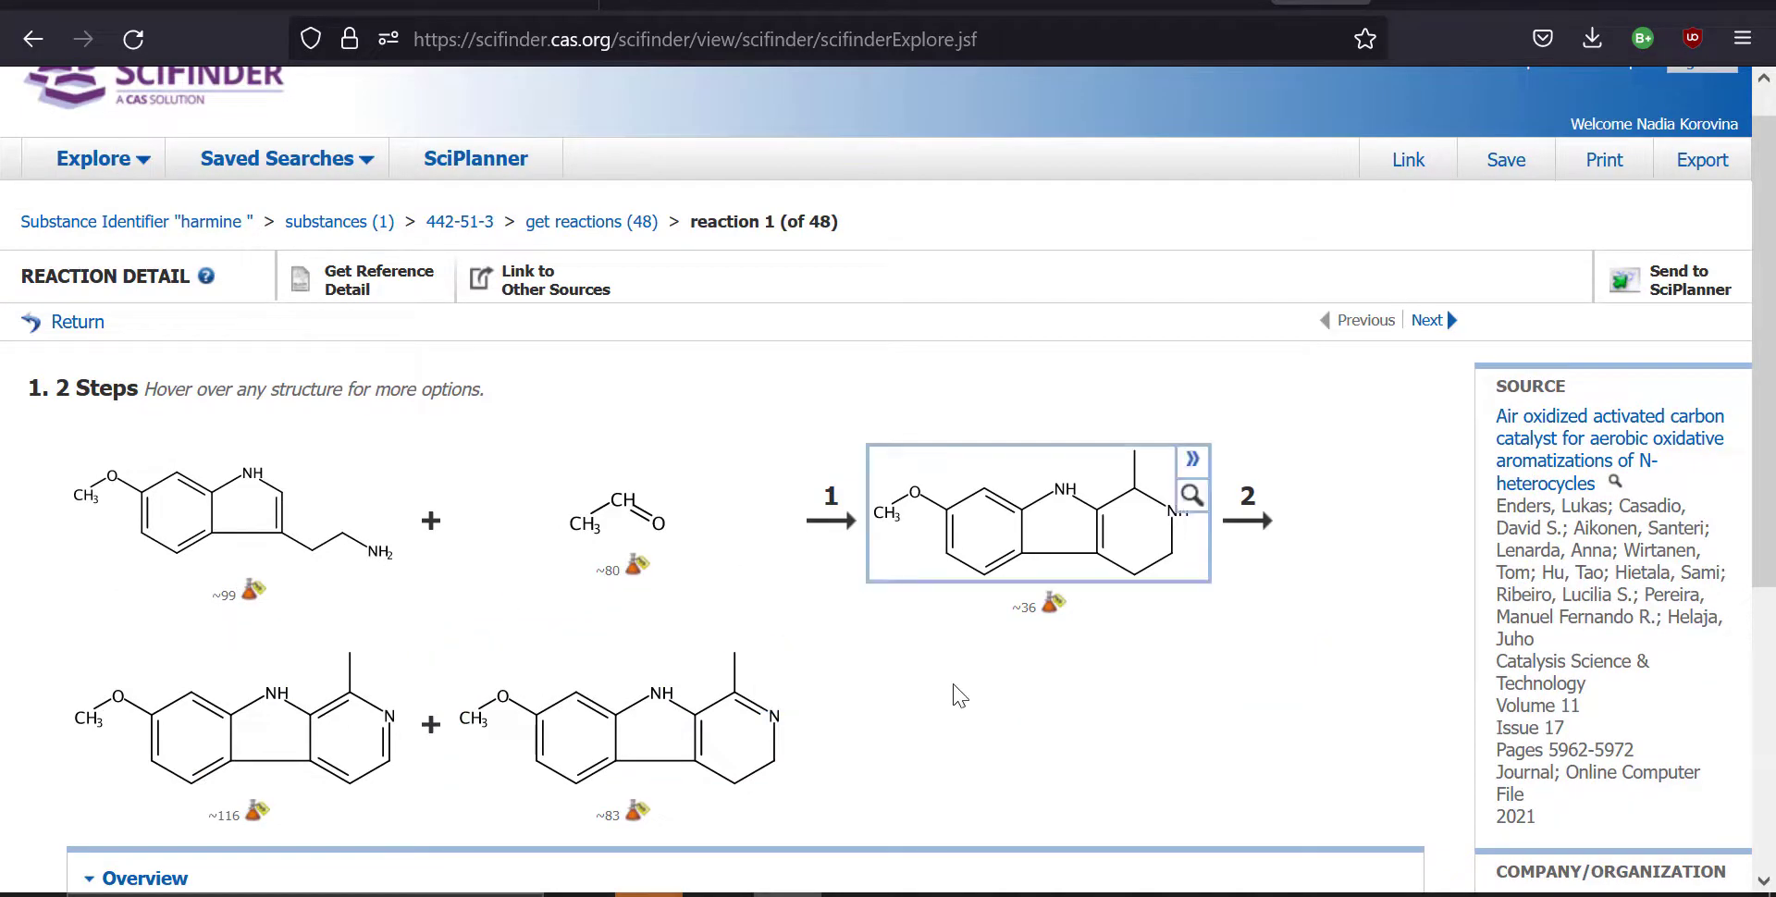
scroll(959, 696, "down", 5)
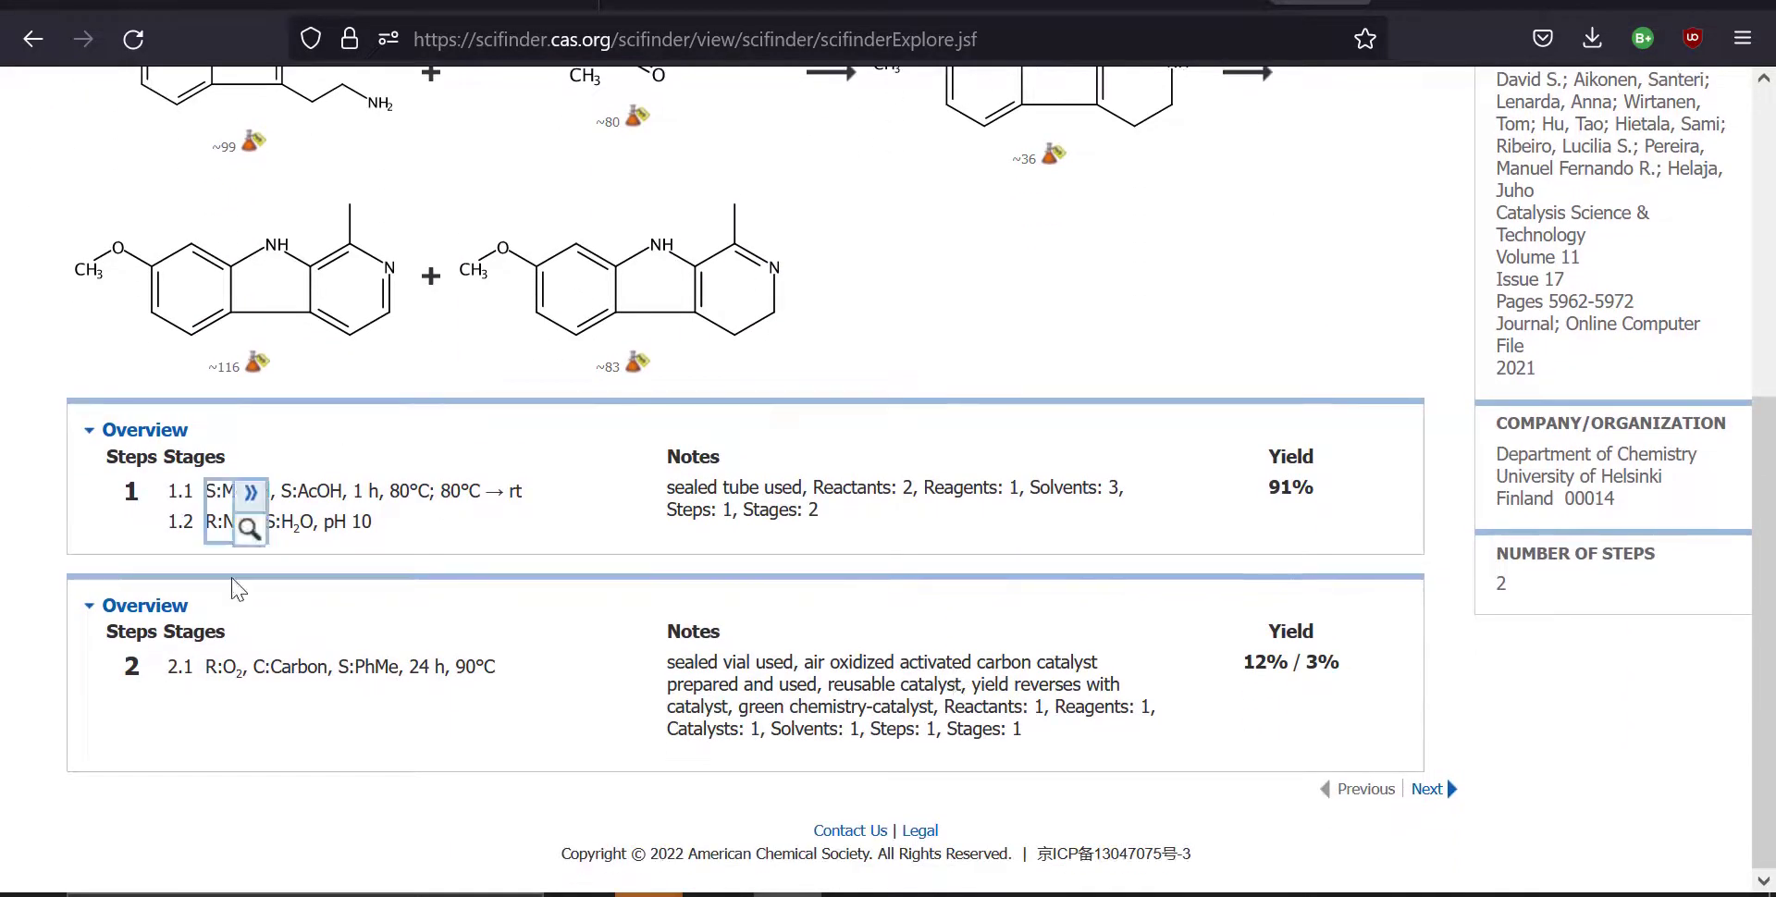
scroll(679, 604, "up", 2)
scroll(678, 604, "up", 2)
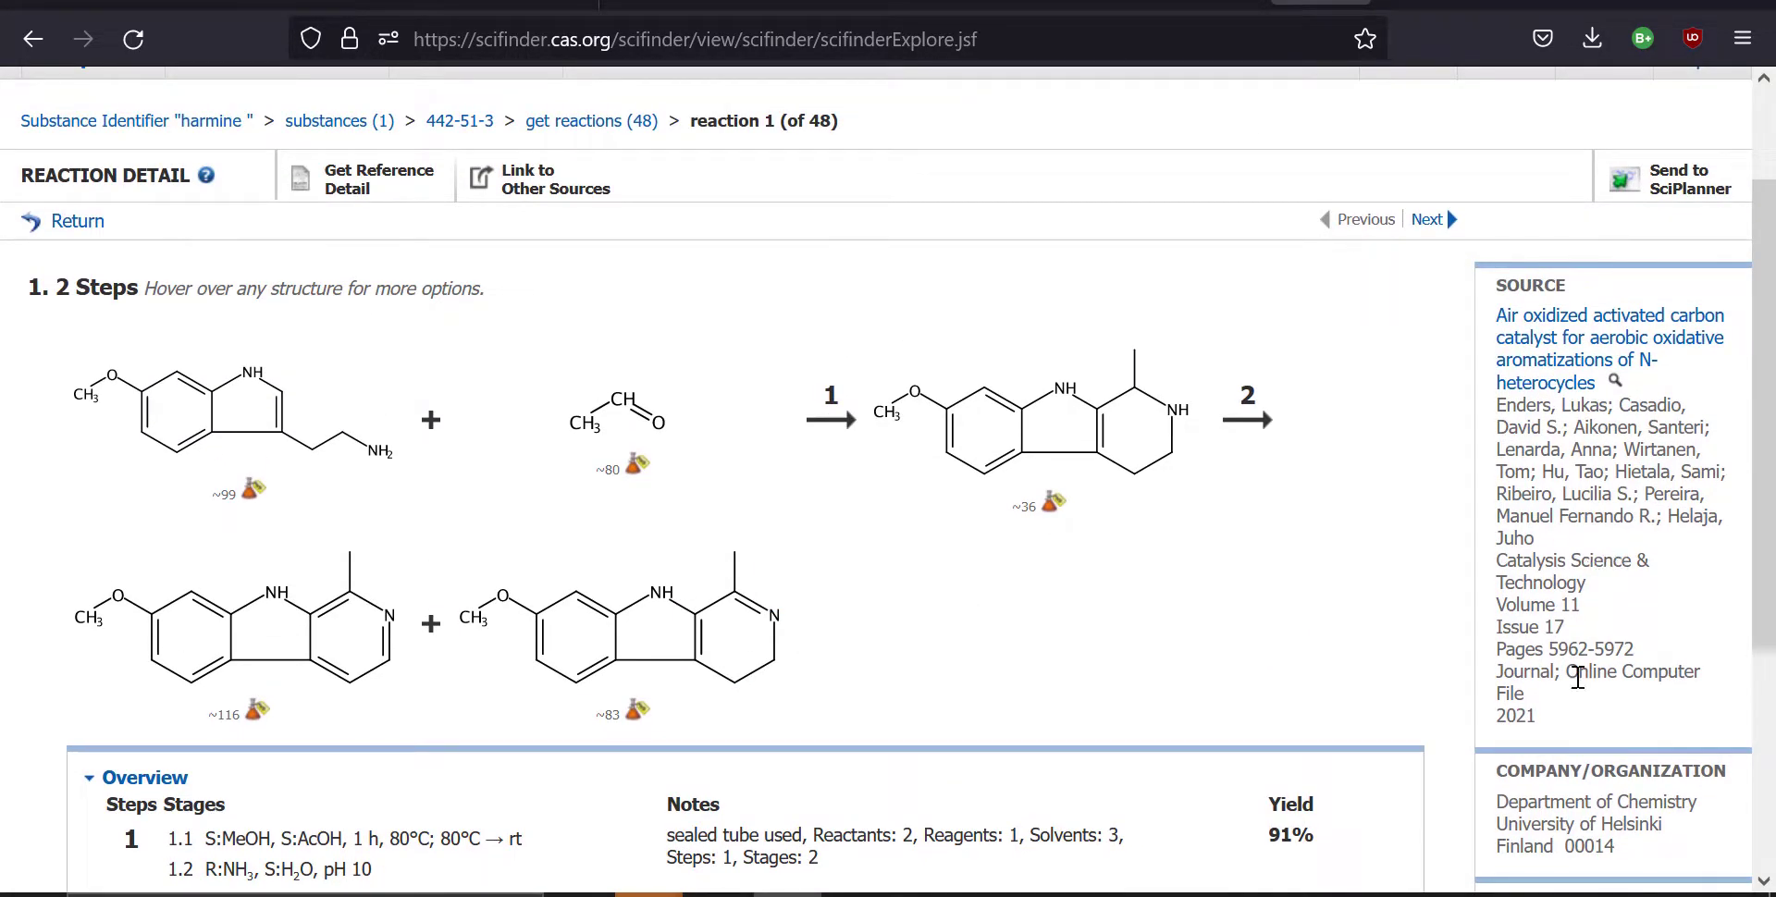
scroll(1656, 673, "down", 1)
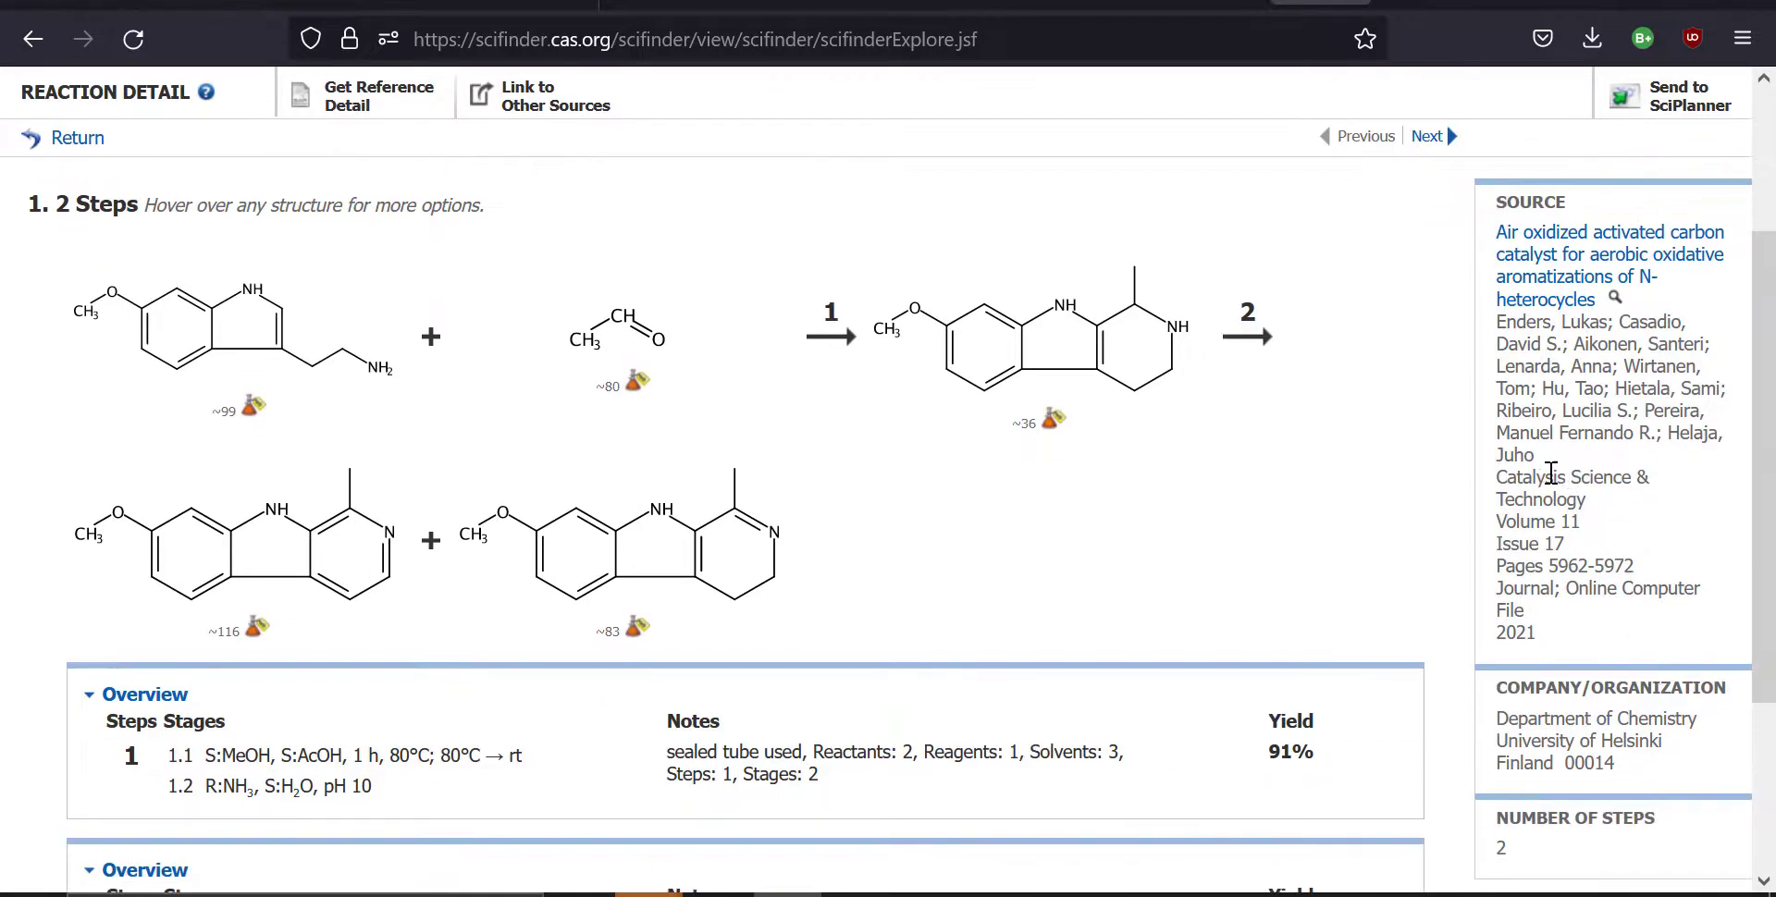
Step: Open the reference record of the reaction's source article and select its full title
key("alt+Left")
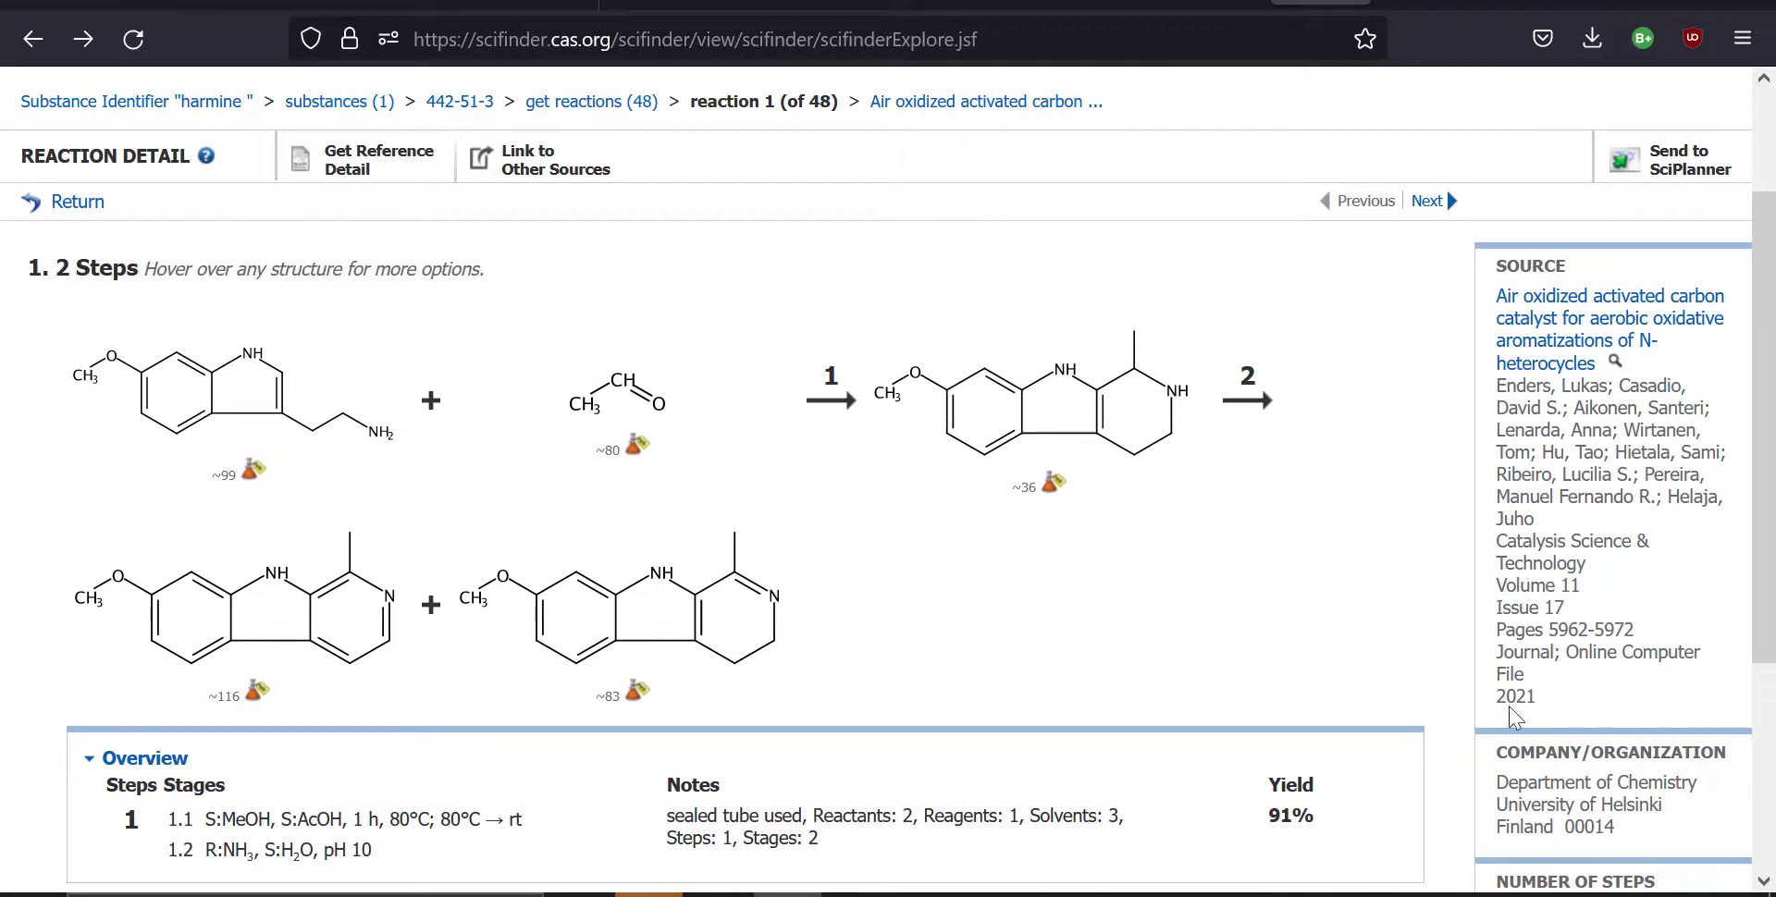
scroll(1613, 721, "up", 1)
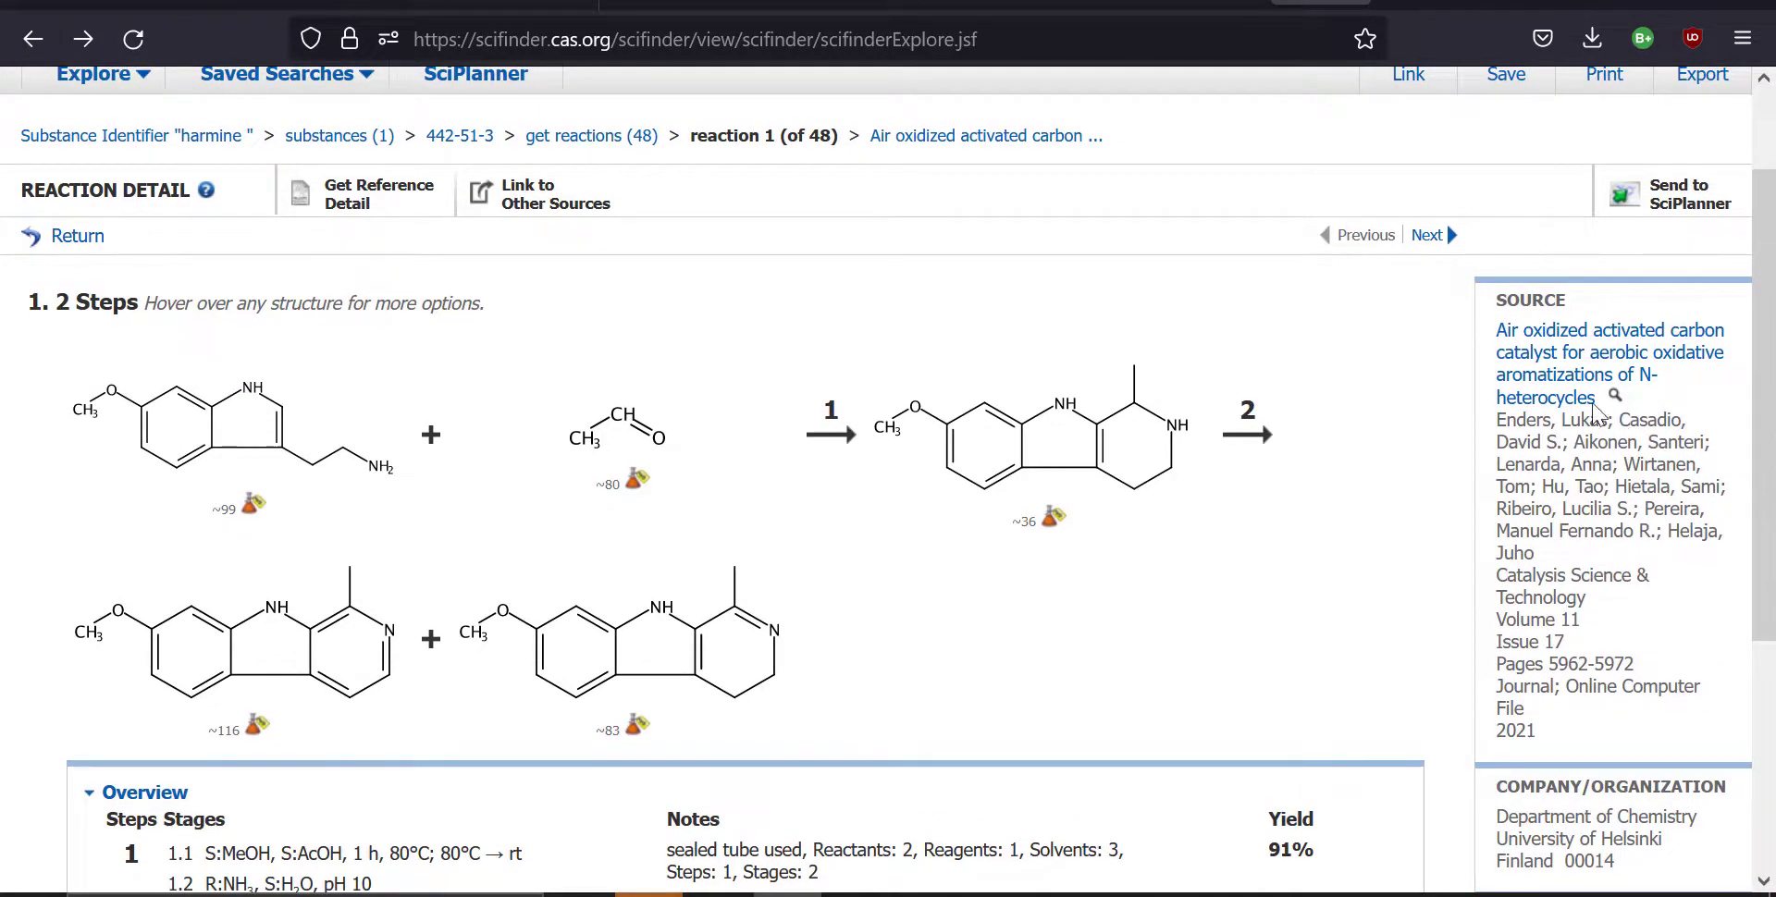
left_click(1502, 353)
left_click_drag(1069, 380, 45, 370)
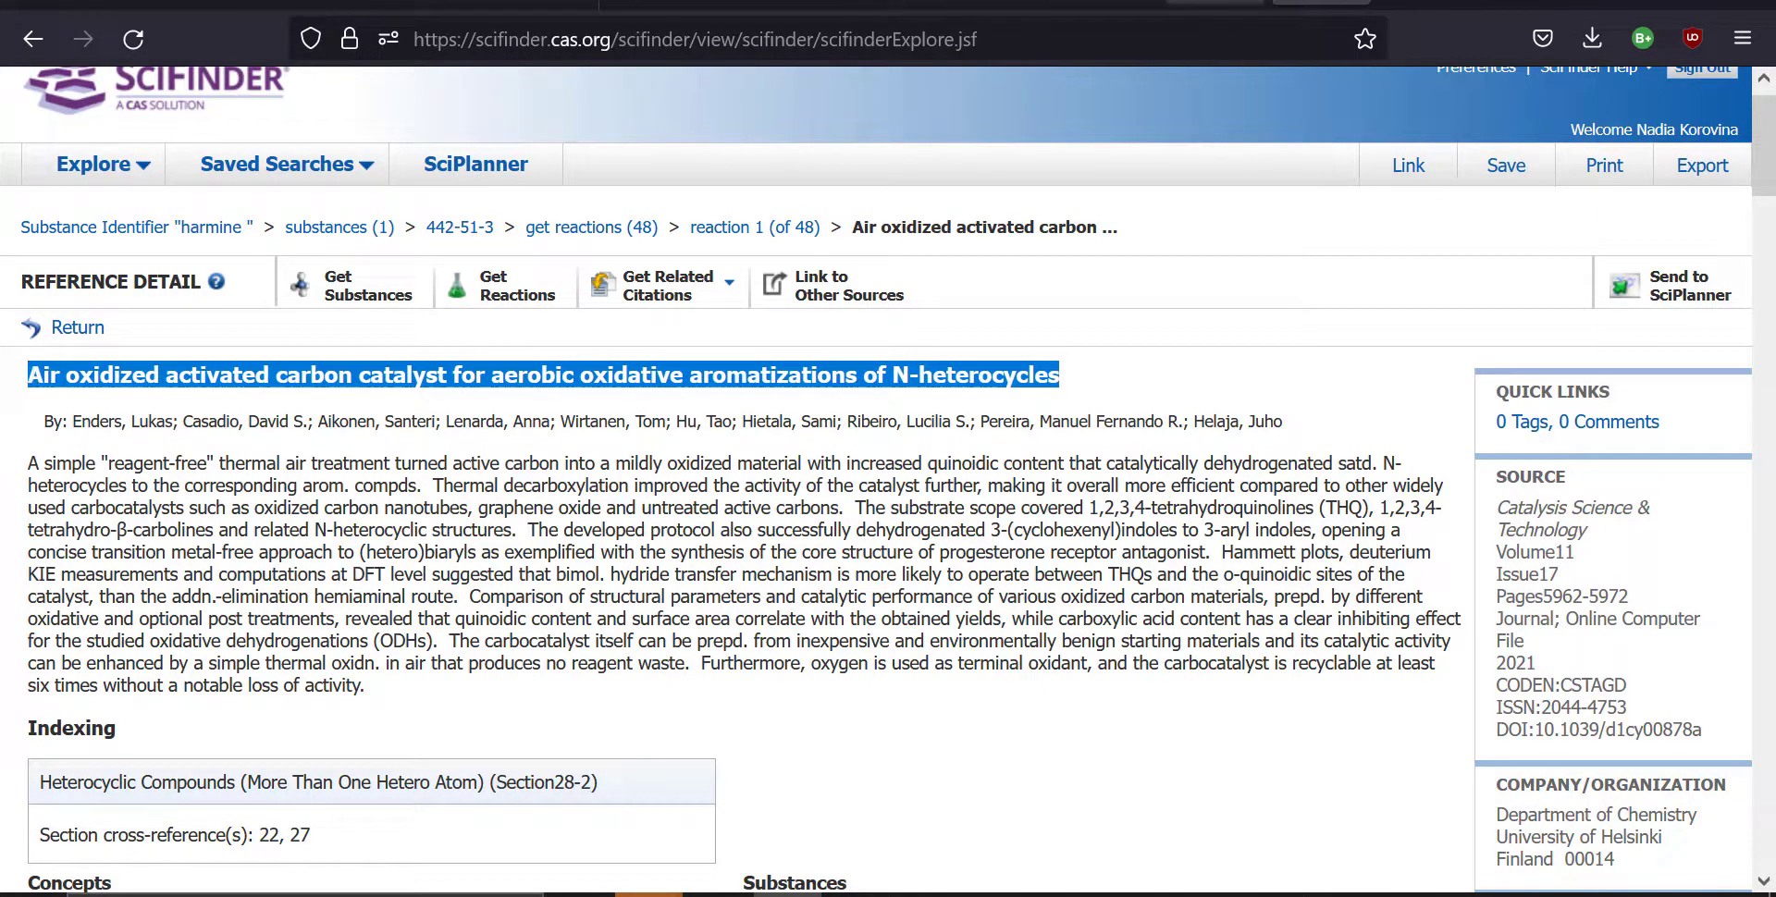
Step: Find "Air oxidized activated carbon catalyst for aerobic oxidative aromatizations of N-heterocycles" through scholar.google.com in a new browser tab and open the article
left_click(1446, 3)
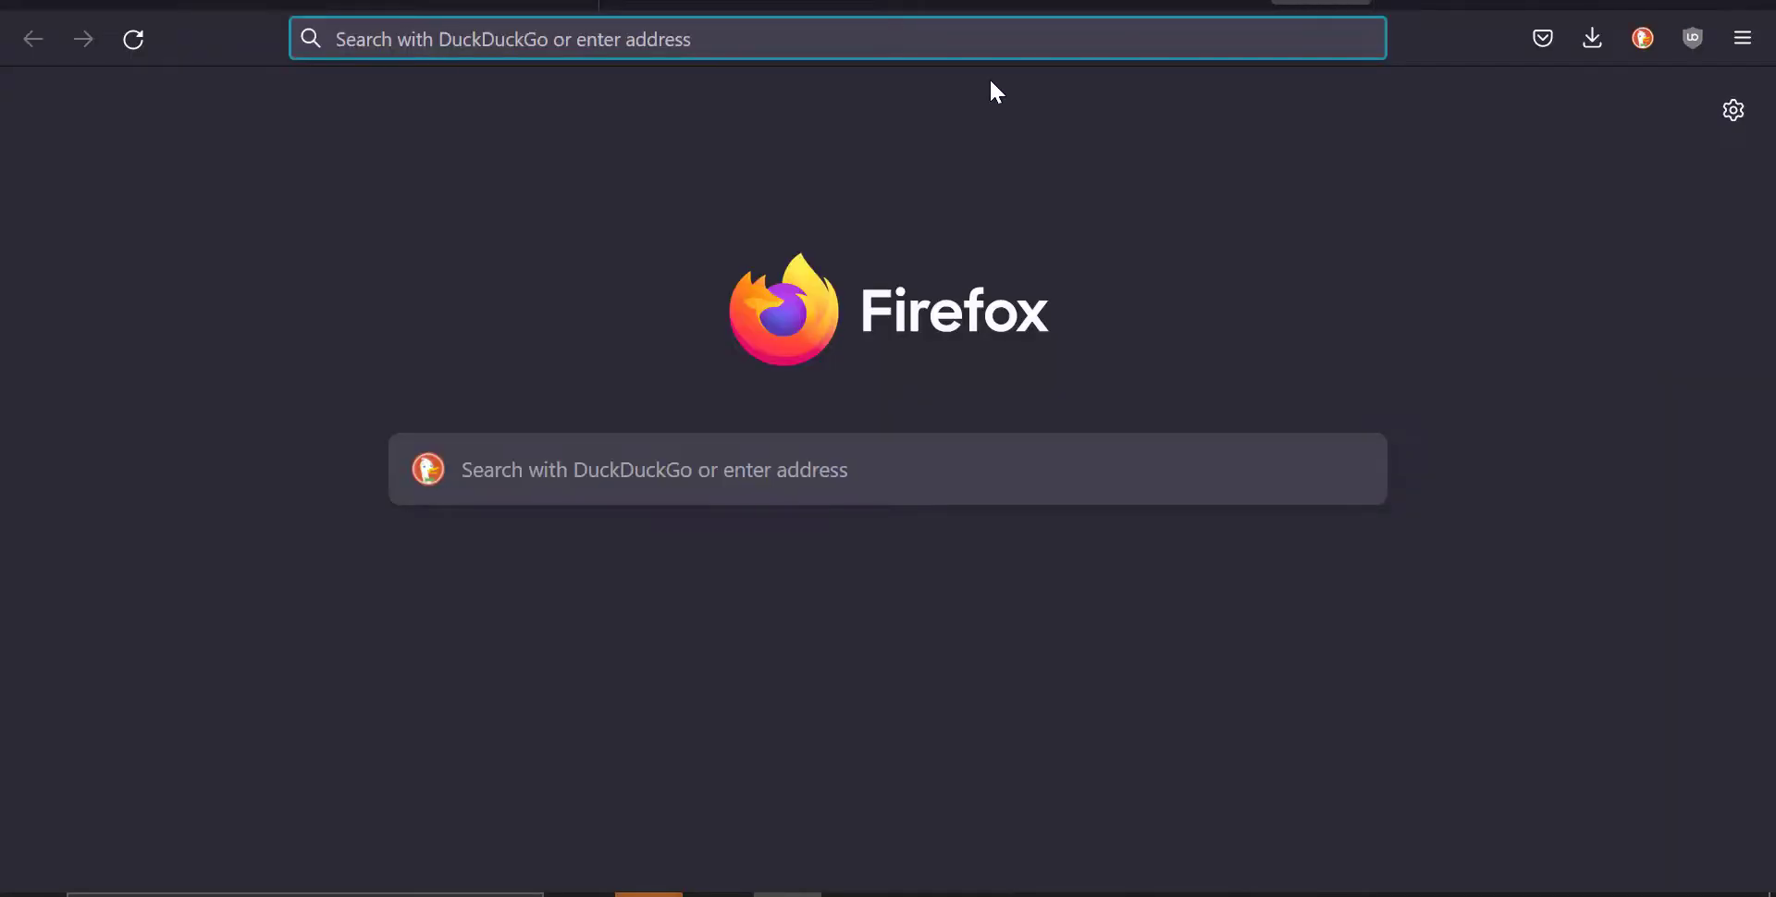
type("scholar.google.com")
key("Return")
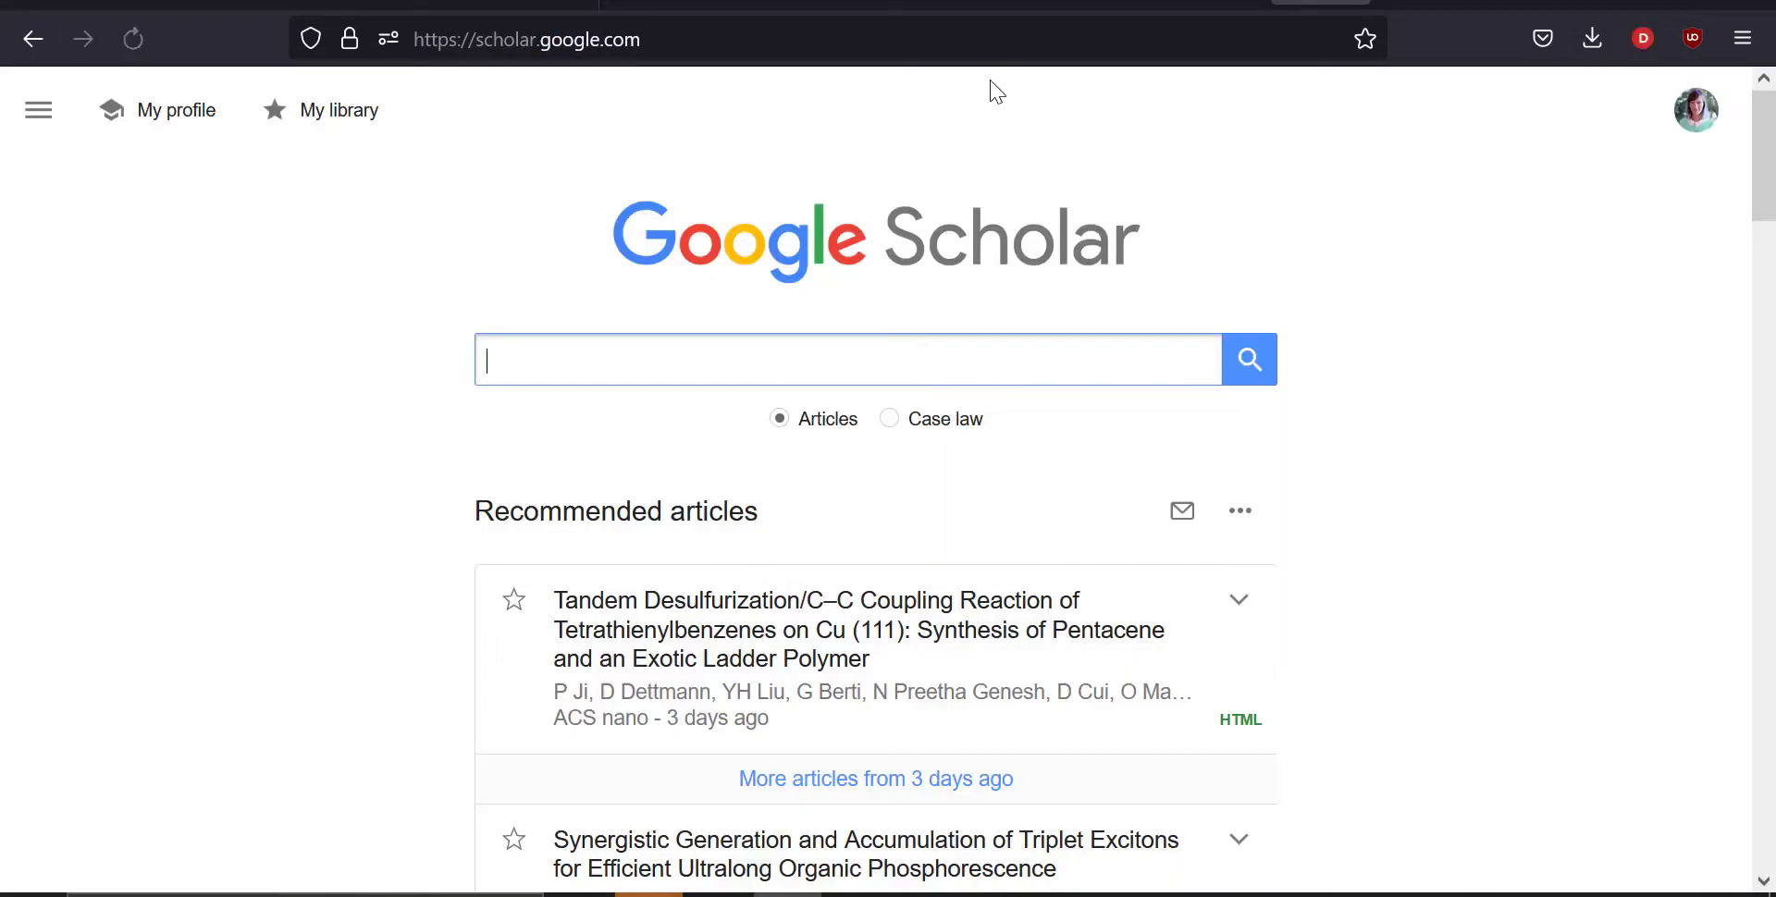
type("Air oxidized activated carbon catalyst for aerobic oxidative aromatizations of N-heterocycles")
key("Return")
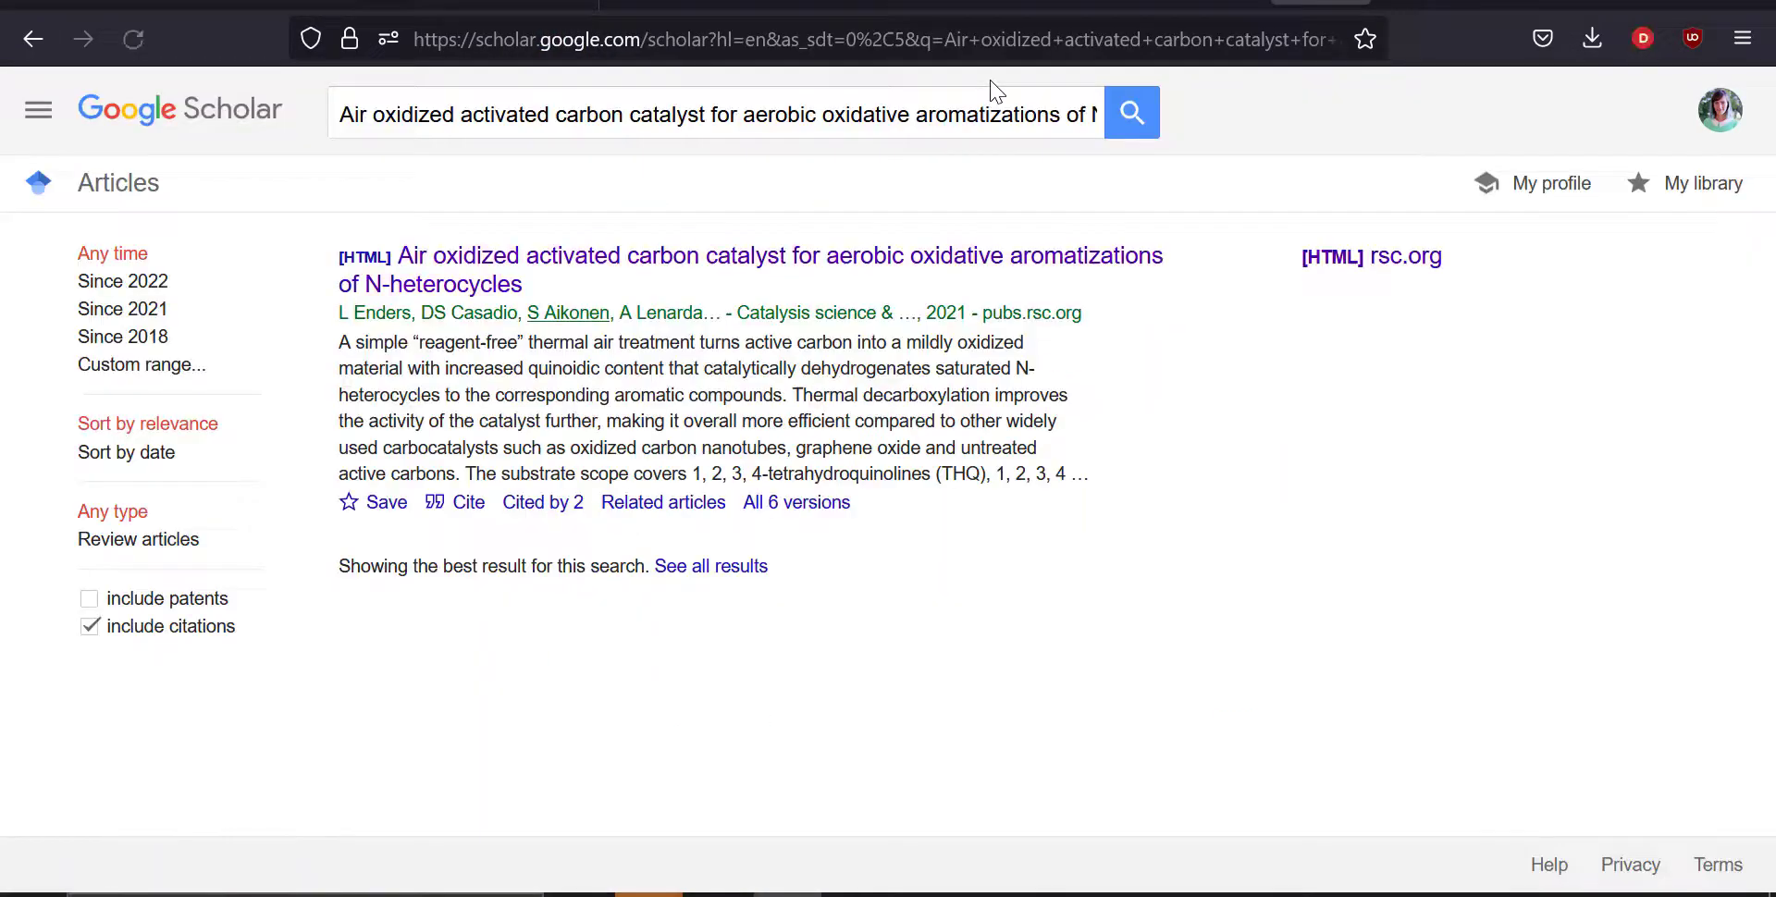
left_click(490, 276)
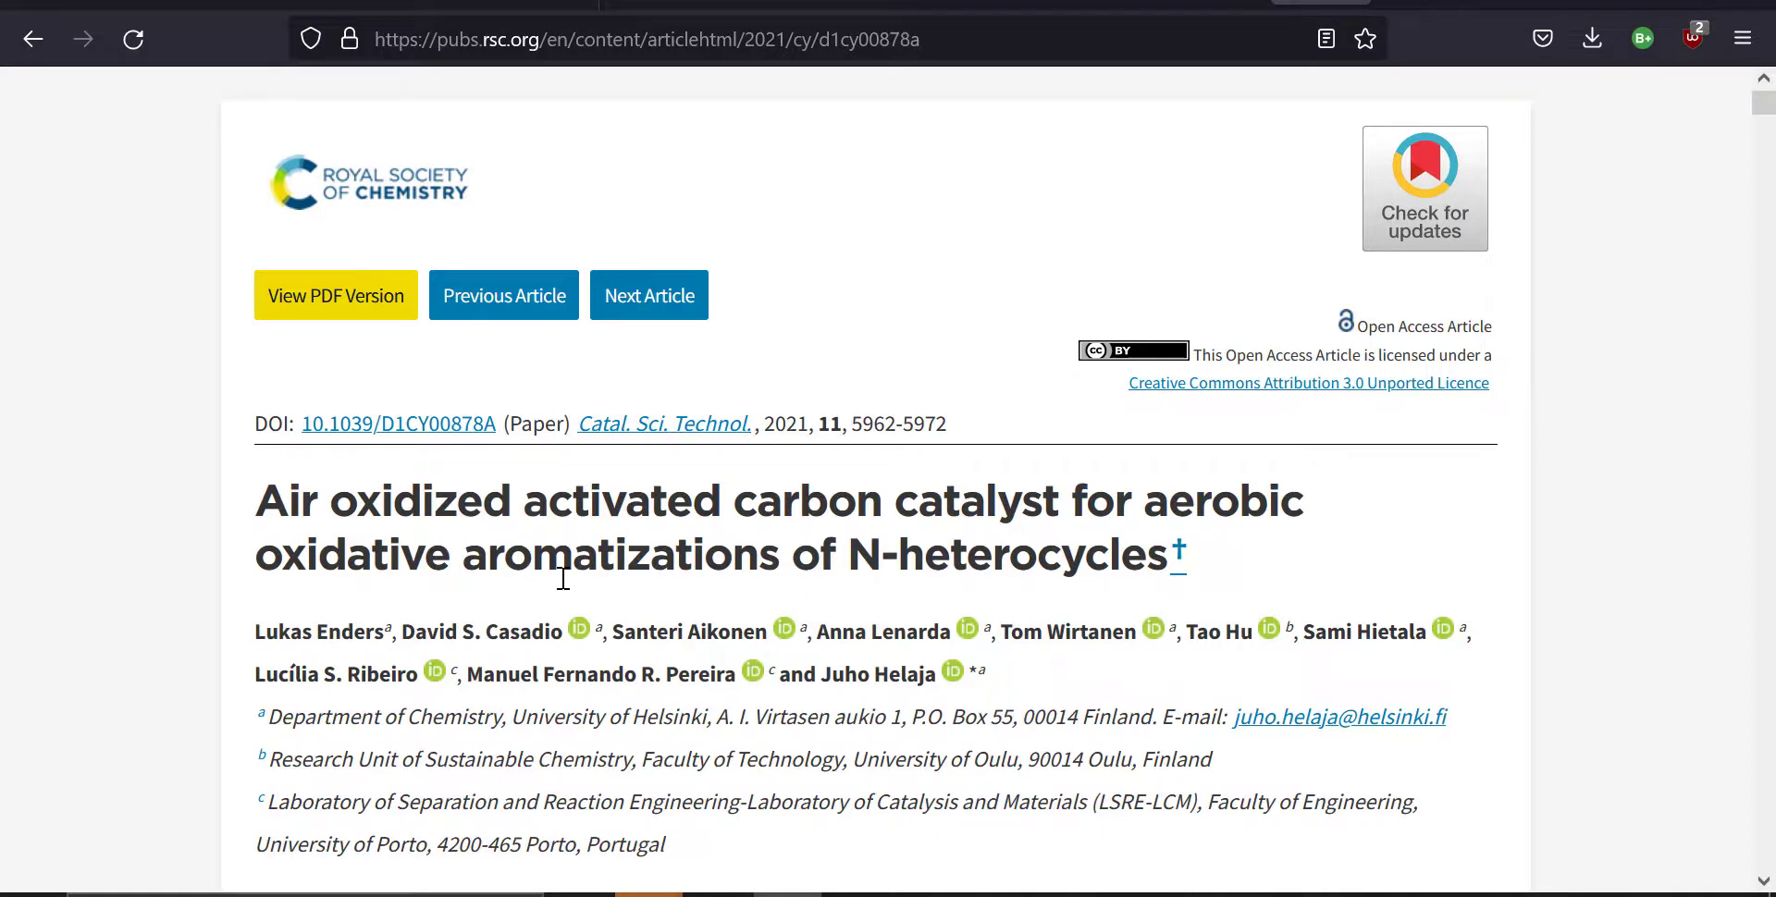
Step: Skim the article's publication details, abstract, introduction and Scheme 1 on the way to the results
scroll(564, 579, "down", 1)
scroll(791, 618, "down", 2)
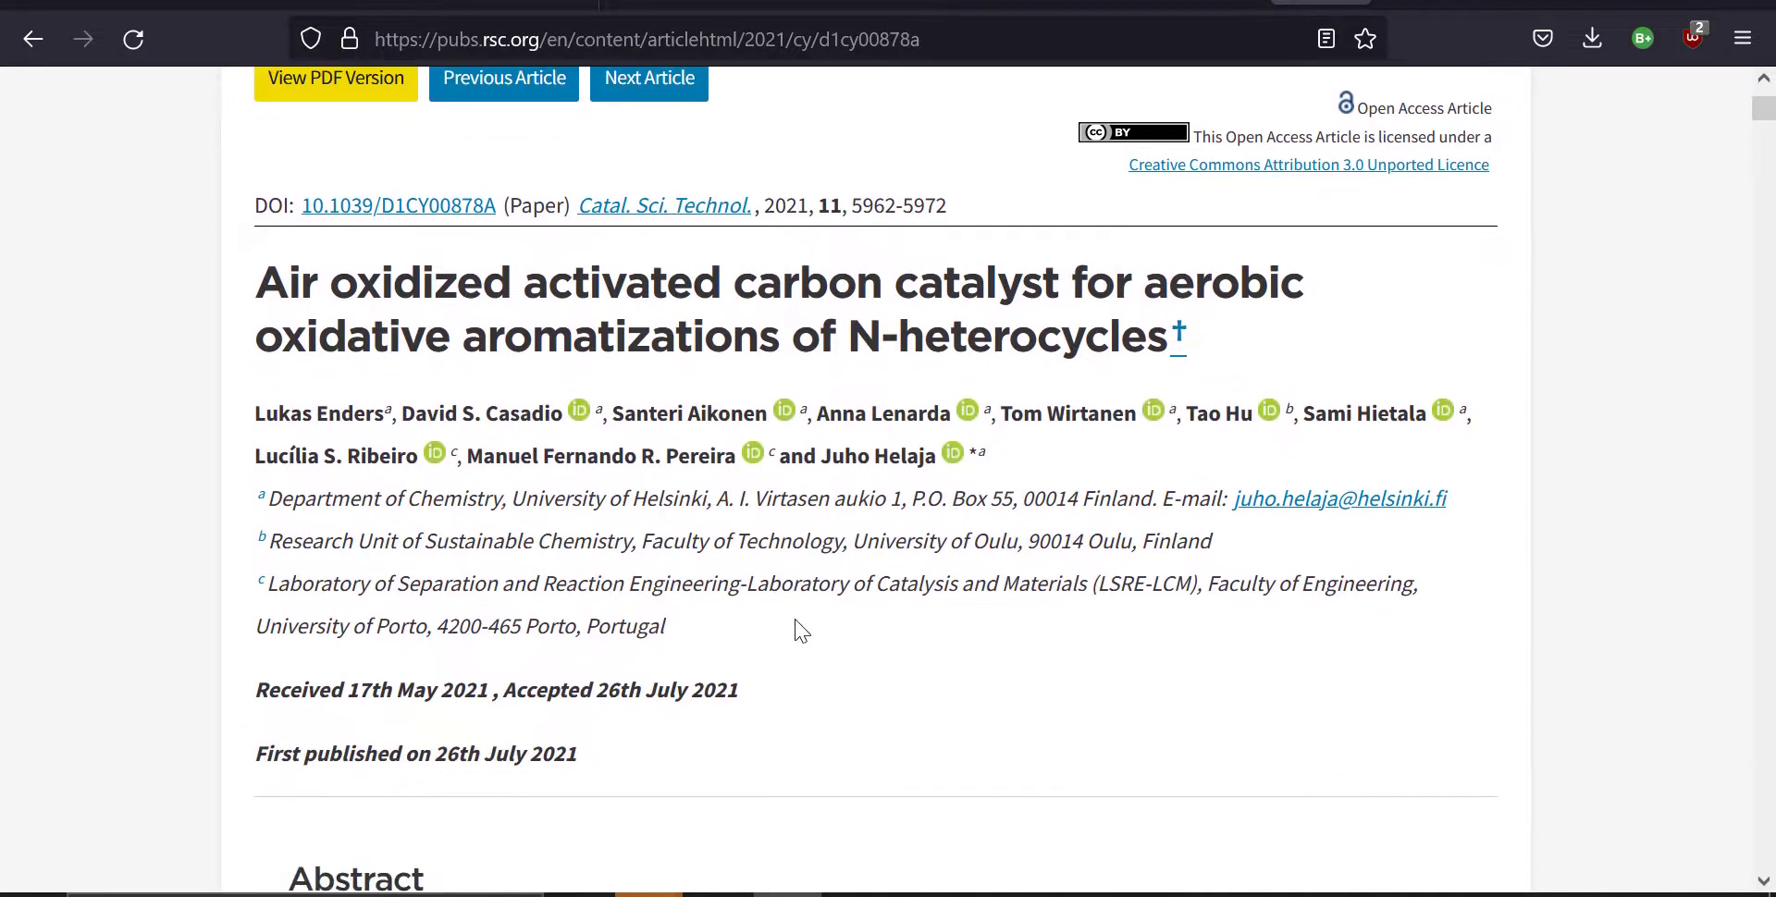
scroll(793, 627, "down", 6)
scroll(1661, 264, "up", 9)
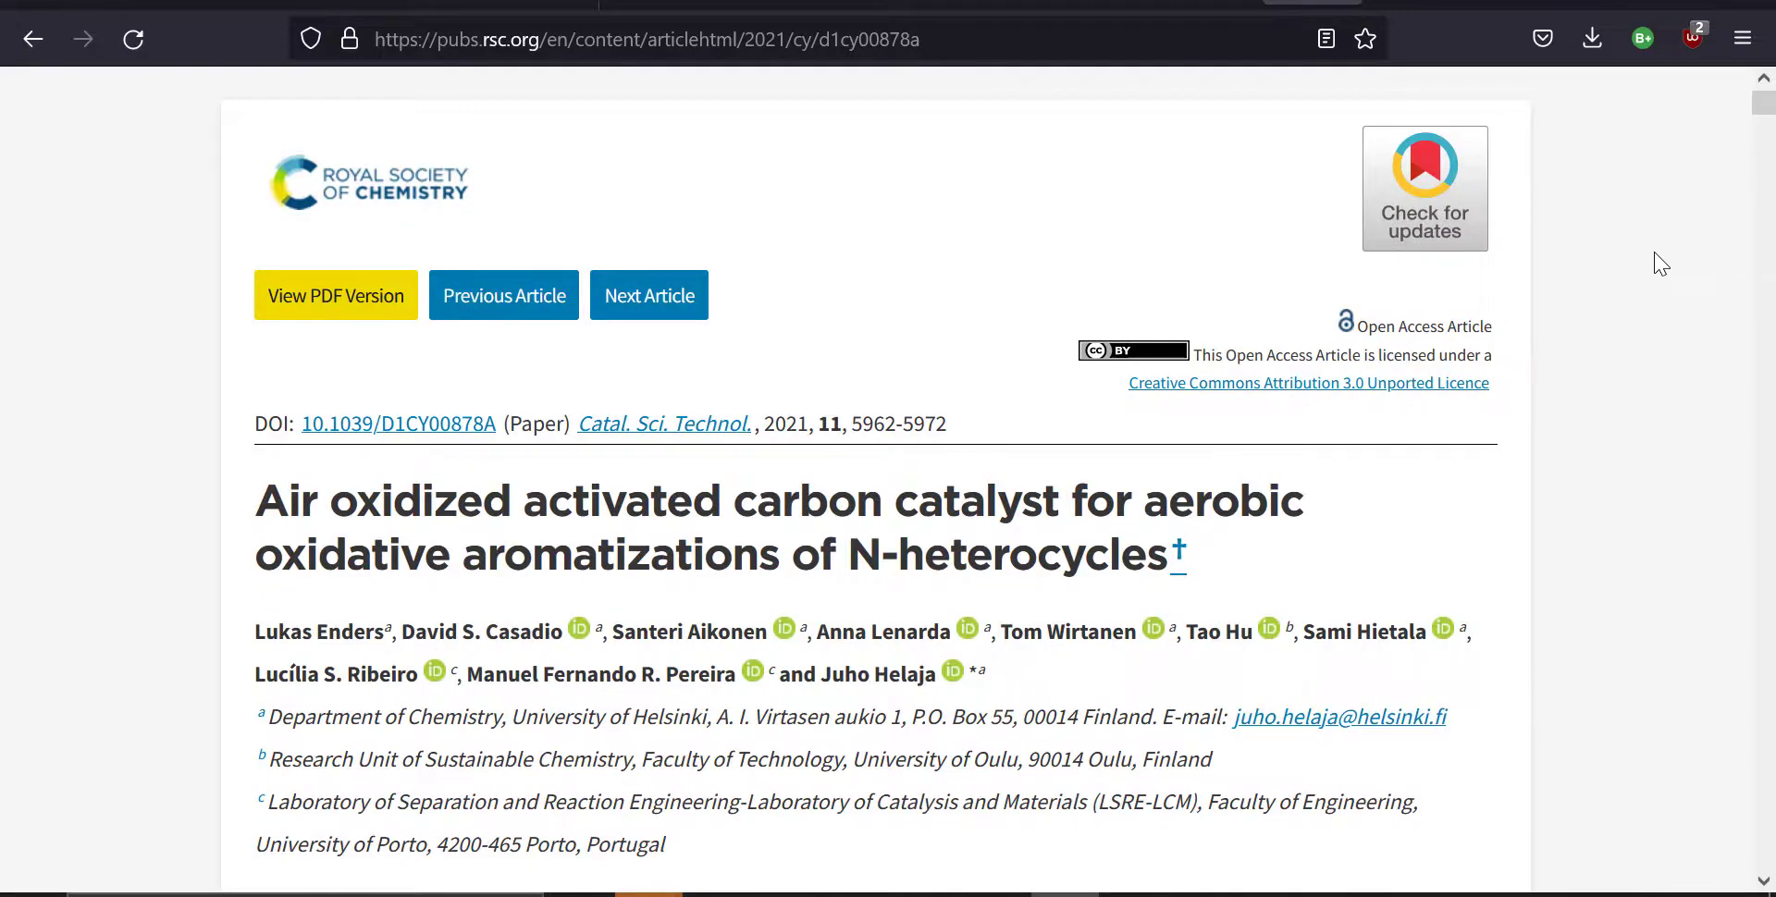
scroll(1662, 264, "down", 15)
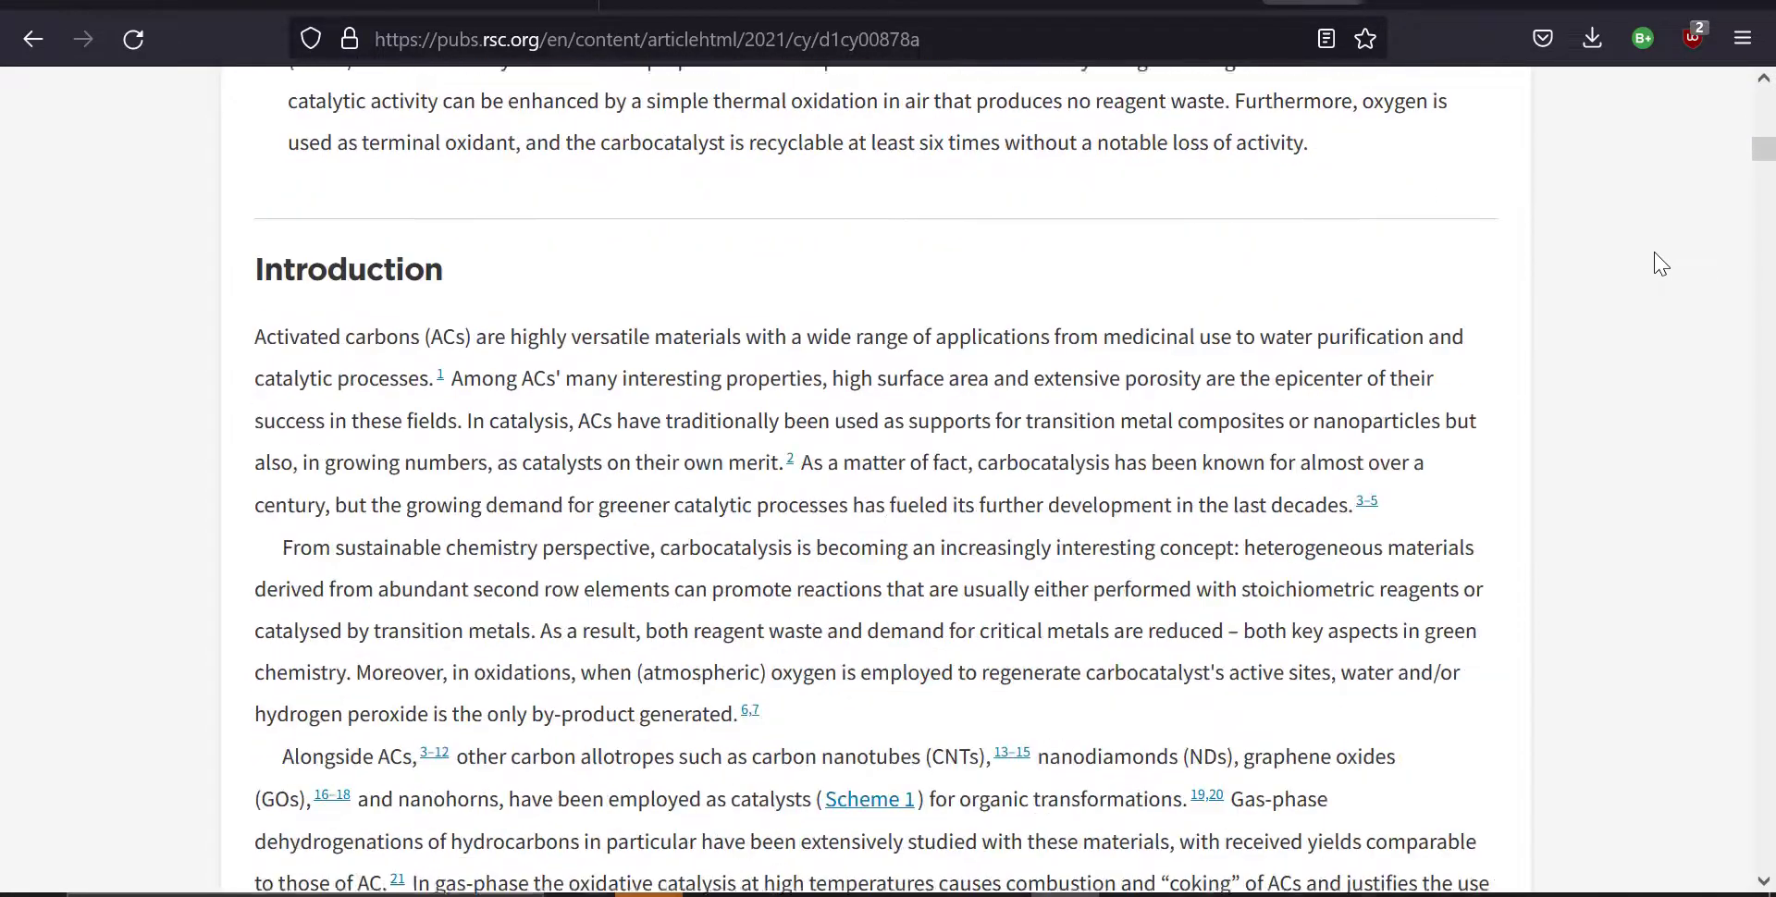
scroll(1662, 263, "down", 10)
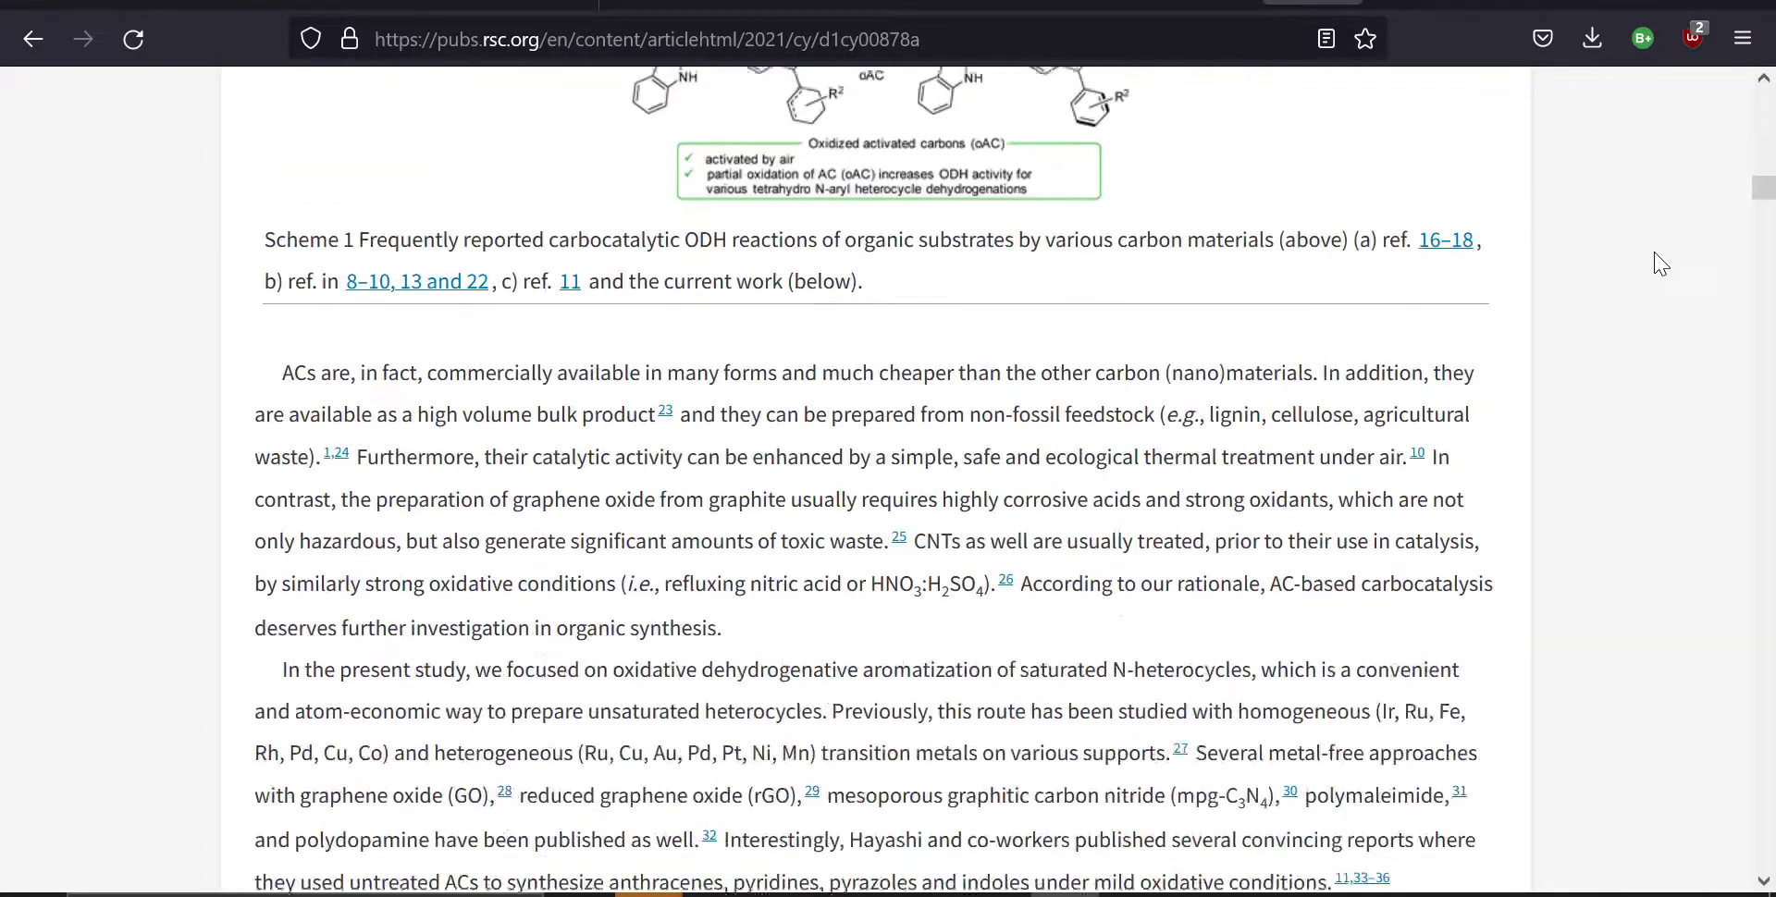
scroll(1661, 264, "down", 12)
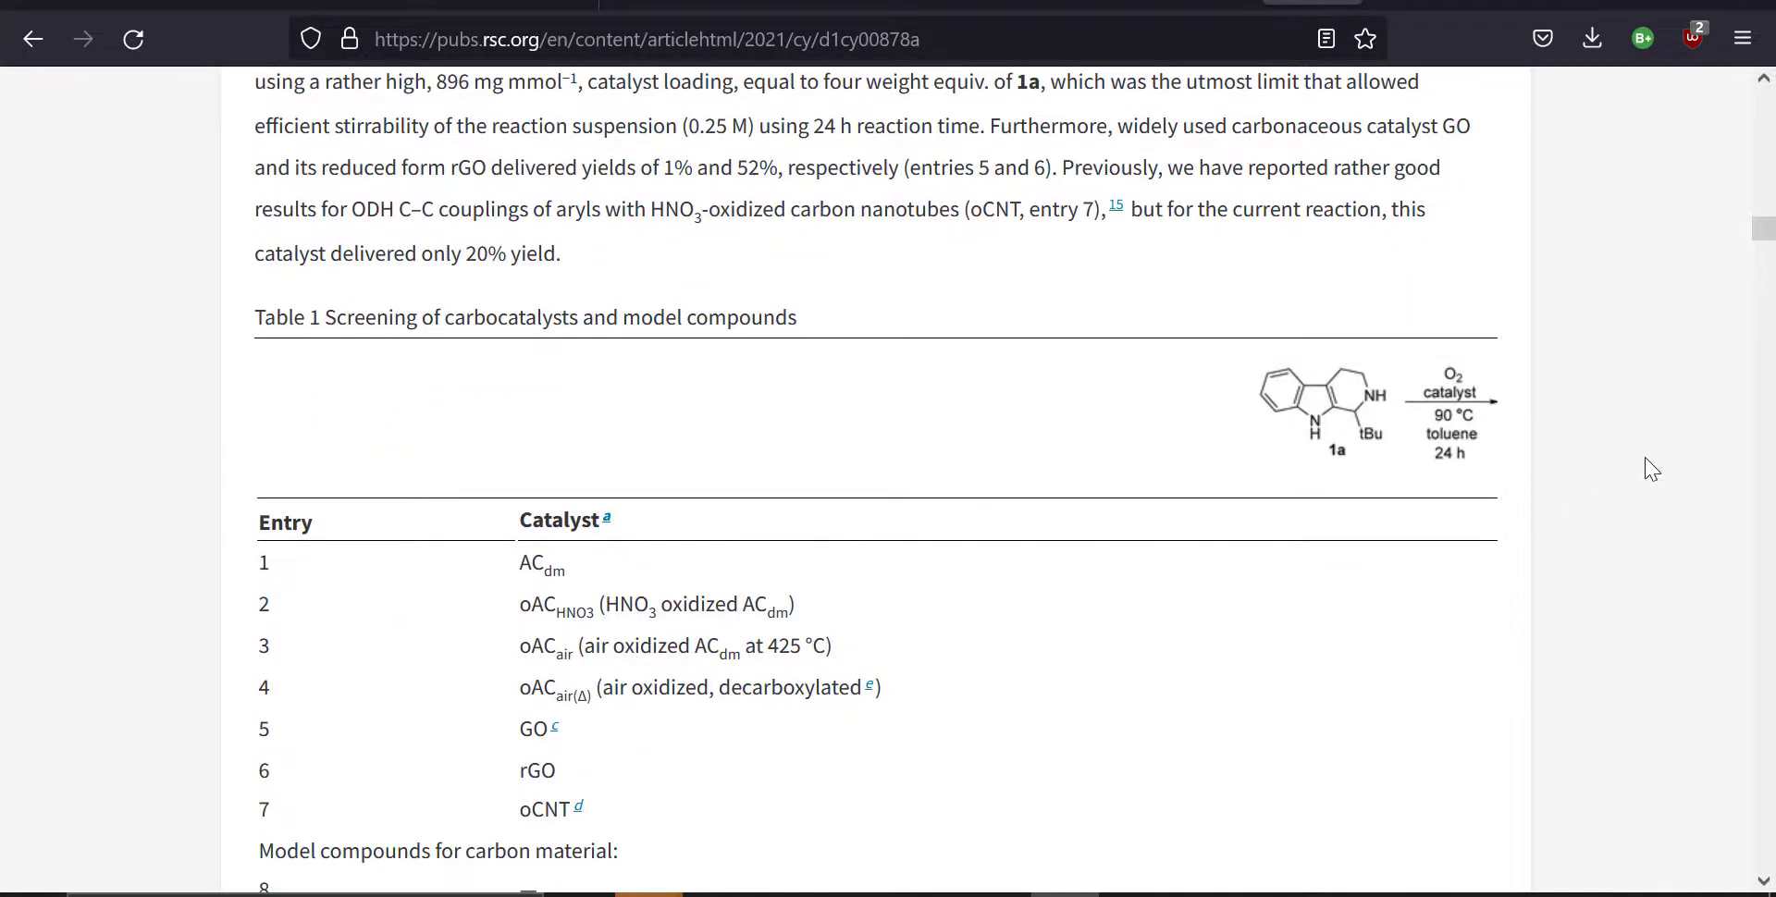
Step: Examine the catalyst screening in Table 1 and the reaction condition variations and yields in Table 2
scroll(1651, 469, "down", 1)
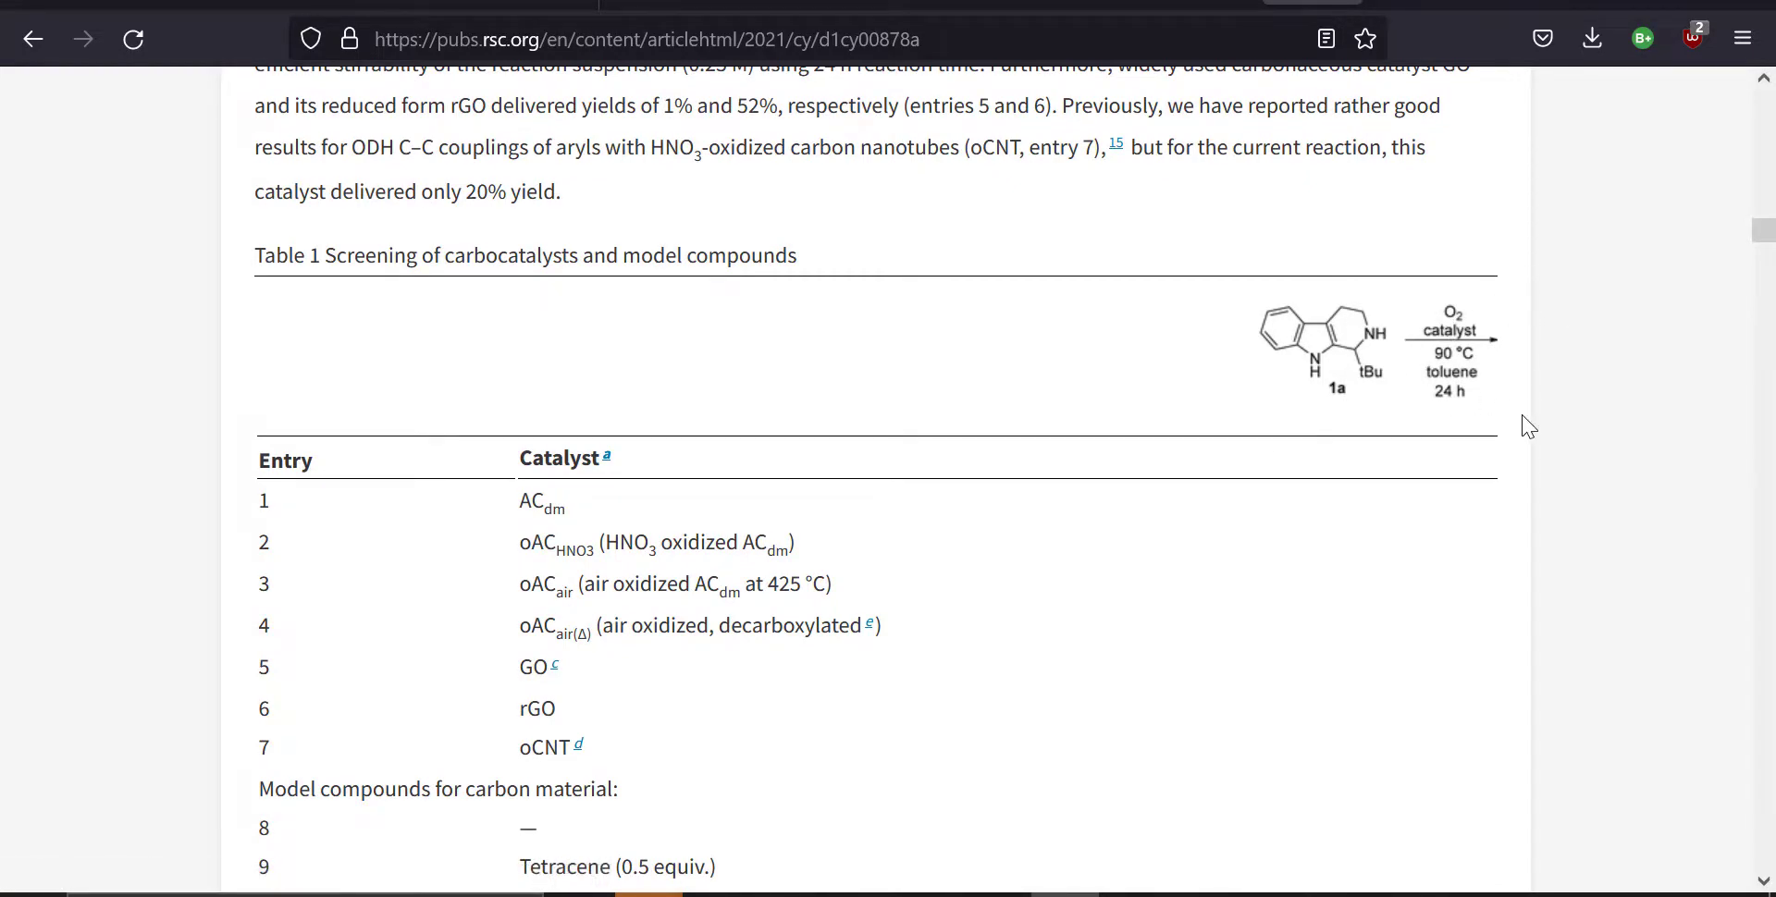
scroll(1524, 424, "down", 3)
scroll(1525, 425, "down", 1)
scroll(1524, 424, "up", 3)
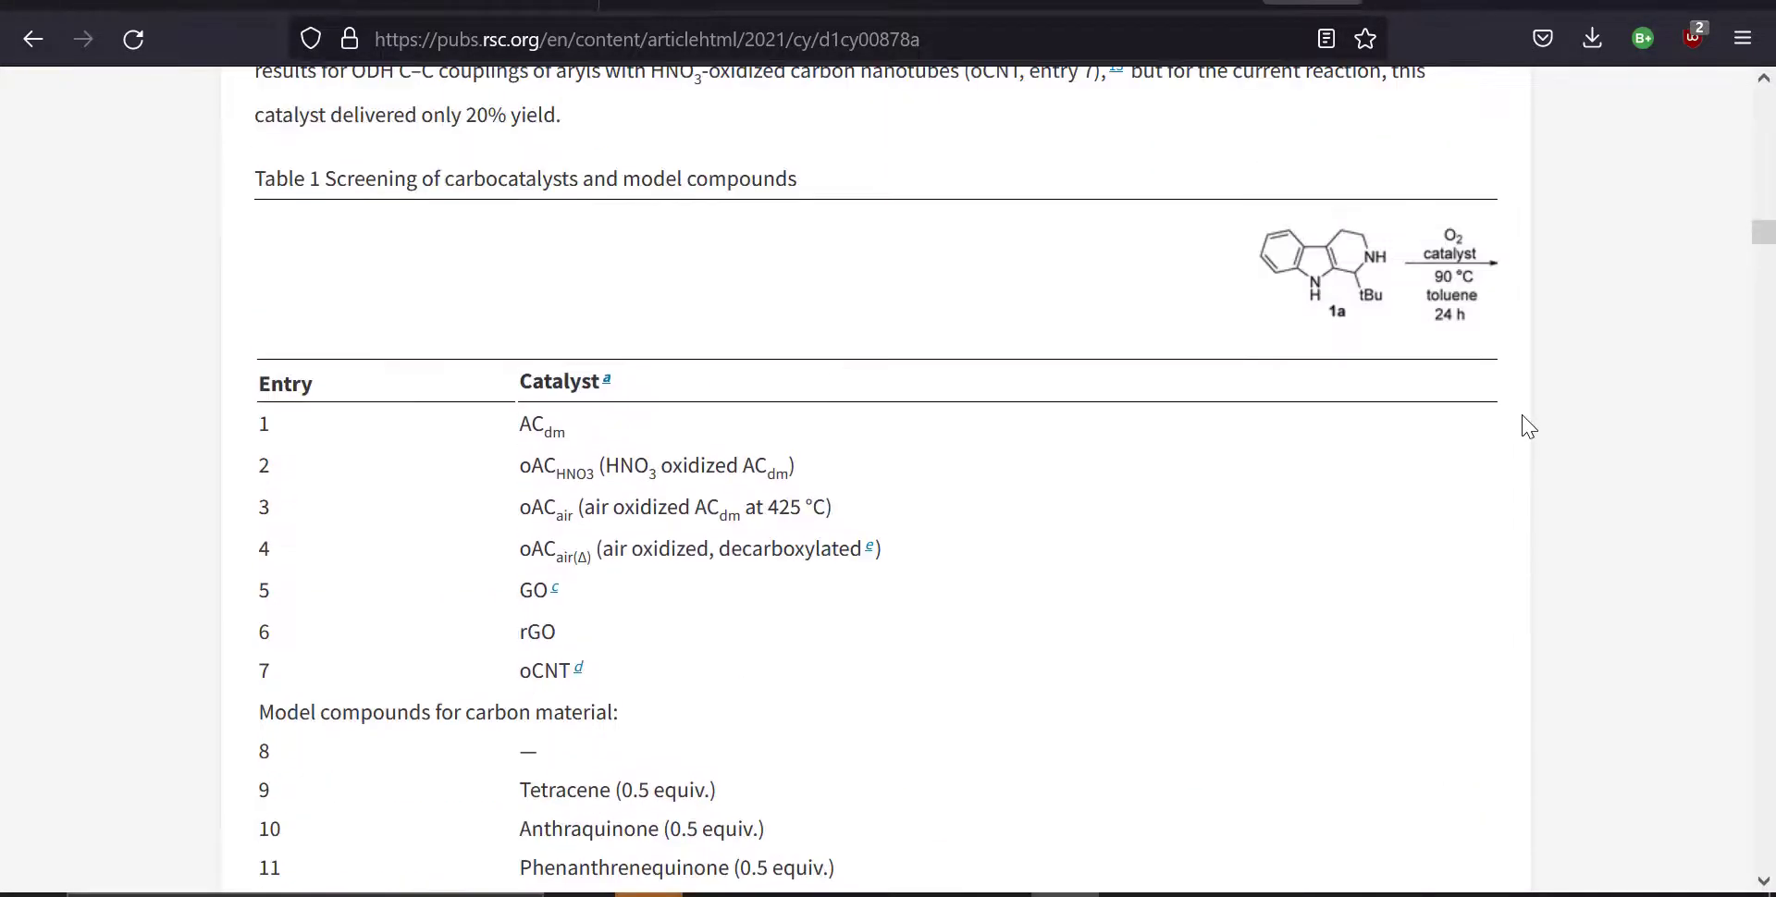
scroll(1522, 449, "down", 20)
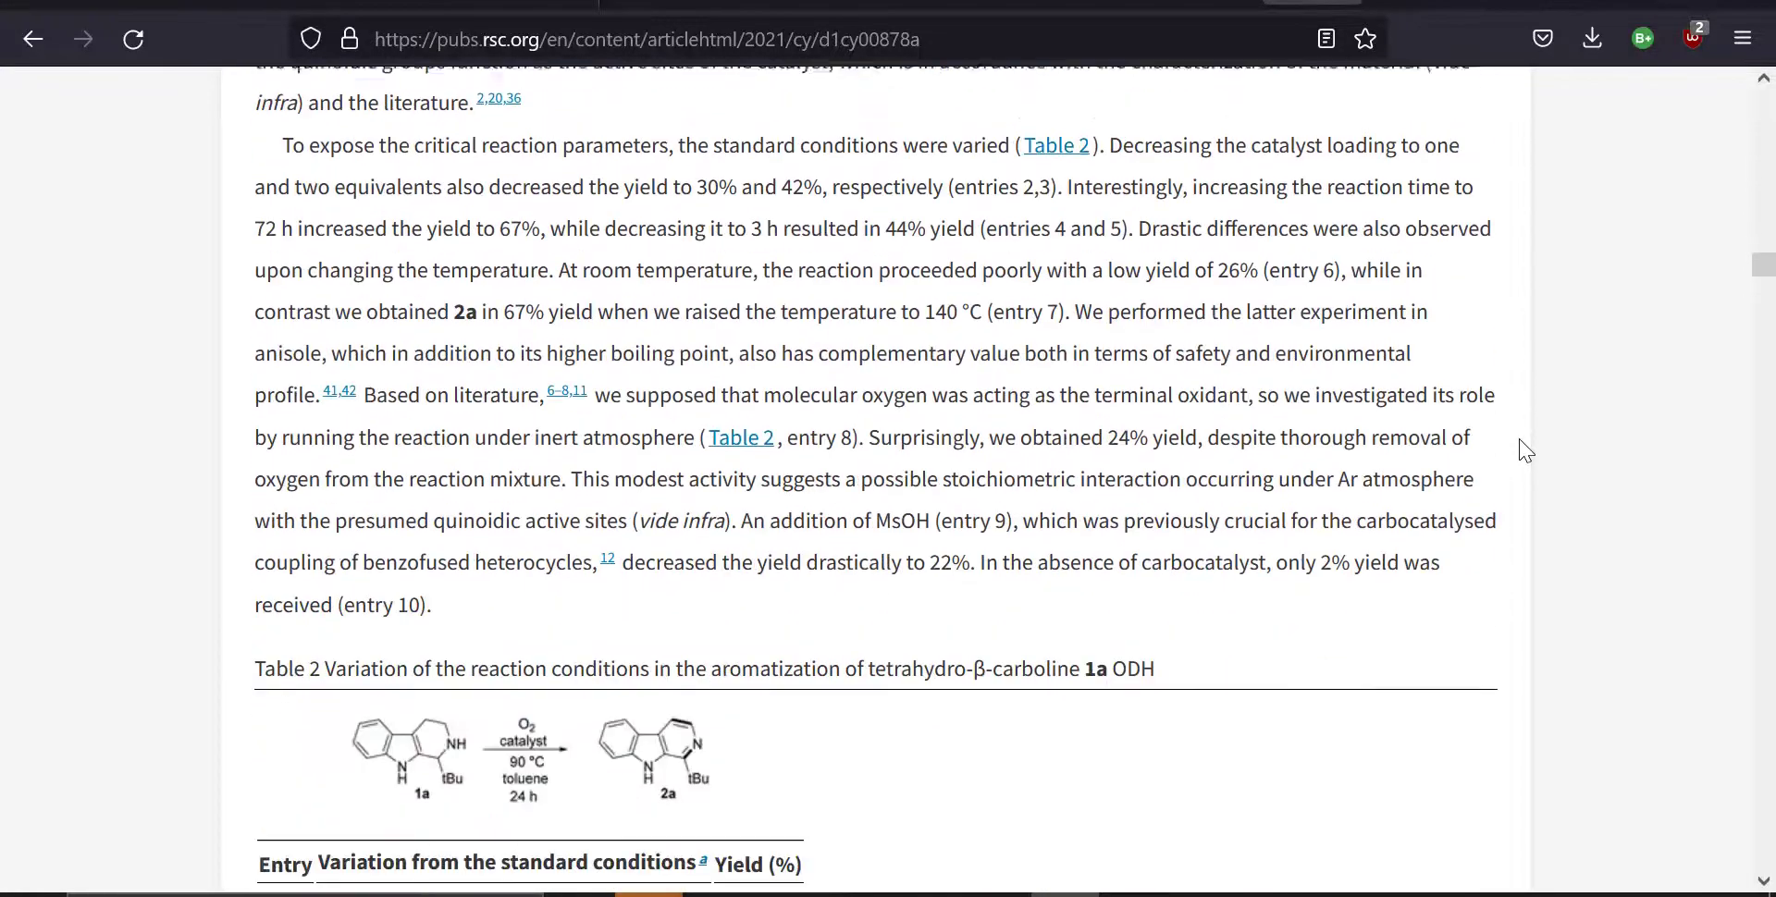
scroll(1522, 450, "down", 3)
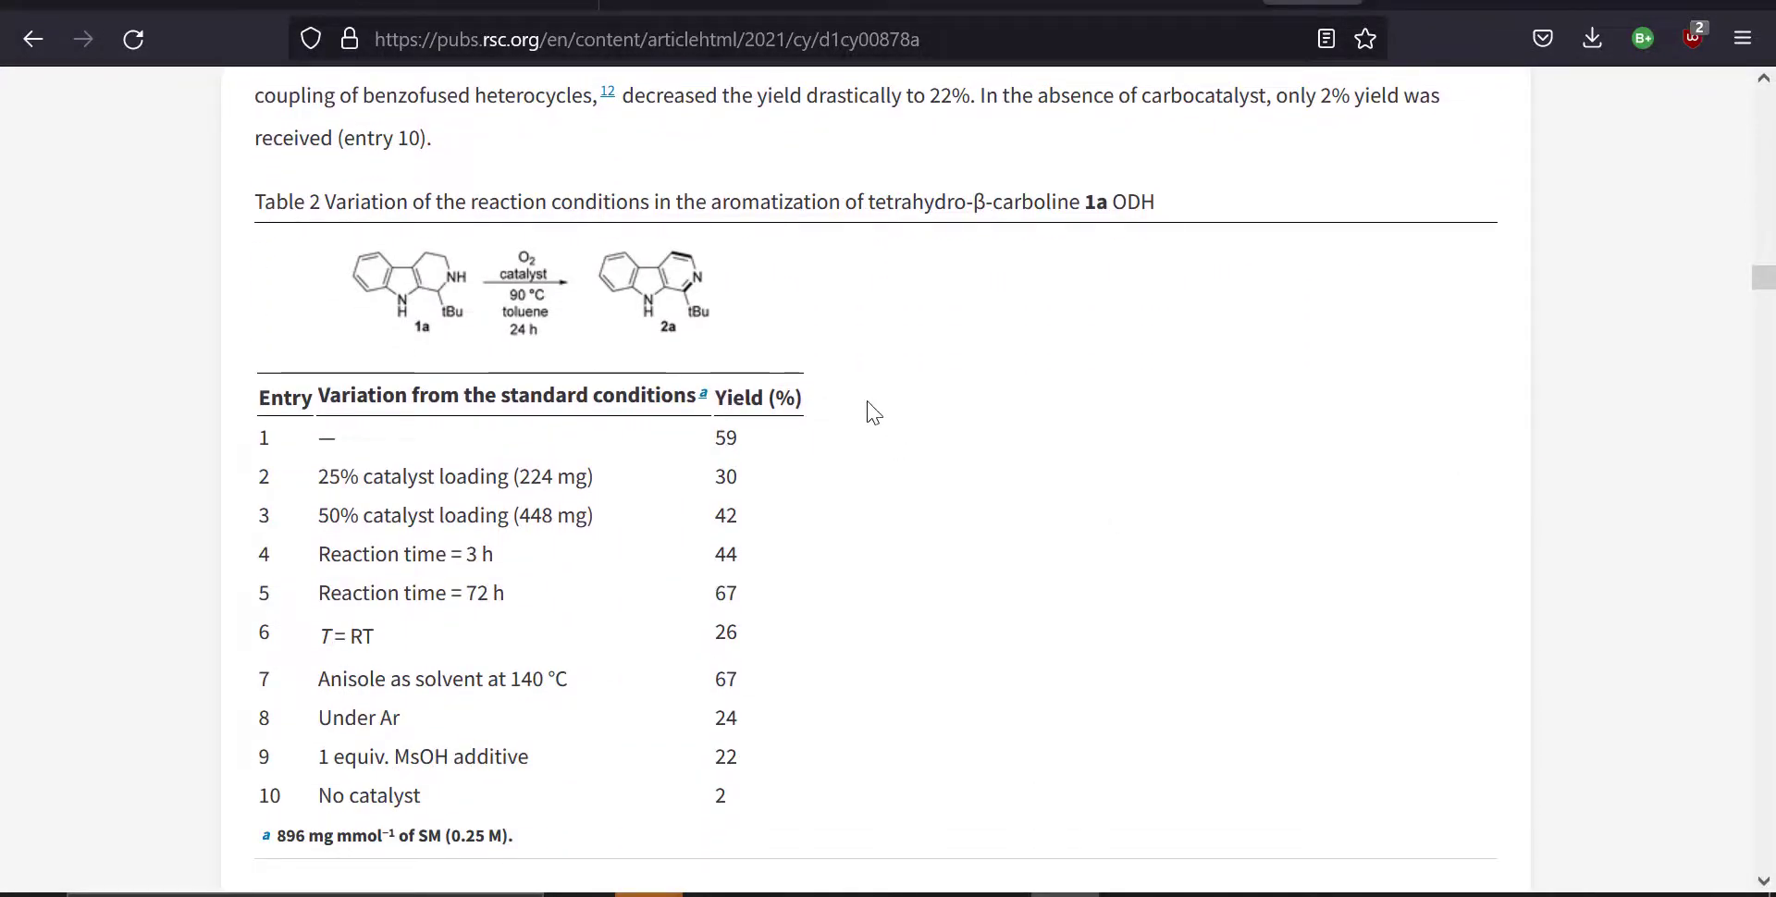
scroll(874, 413, "up", 2)
scroll(942, 617, "down", 1)
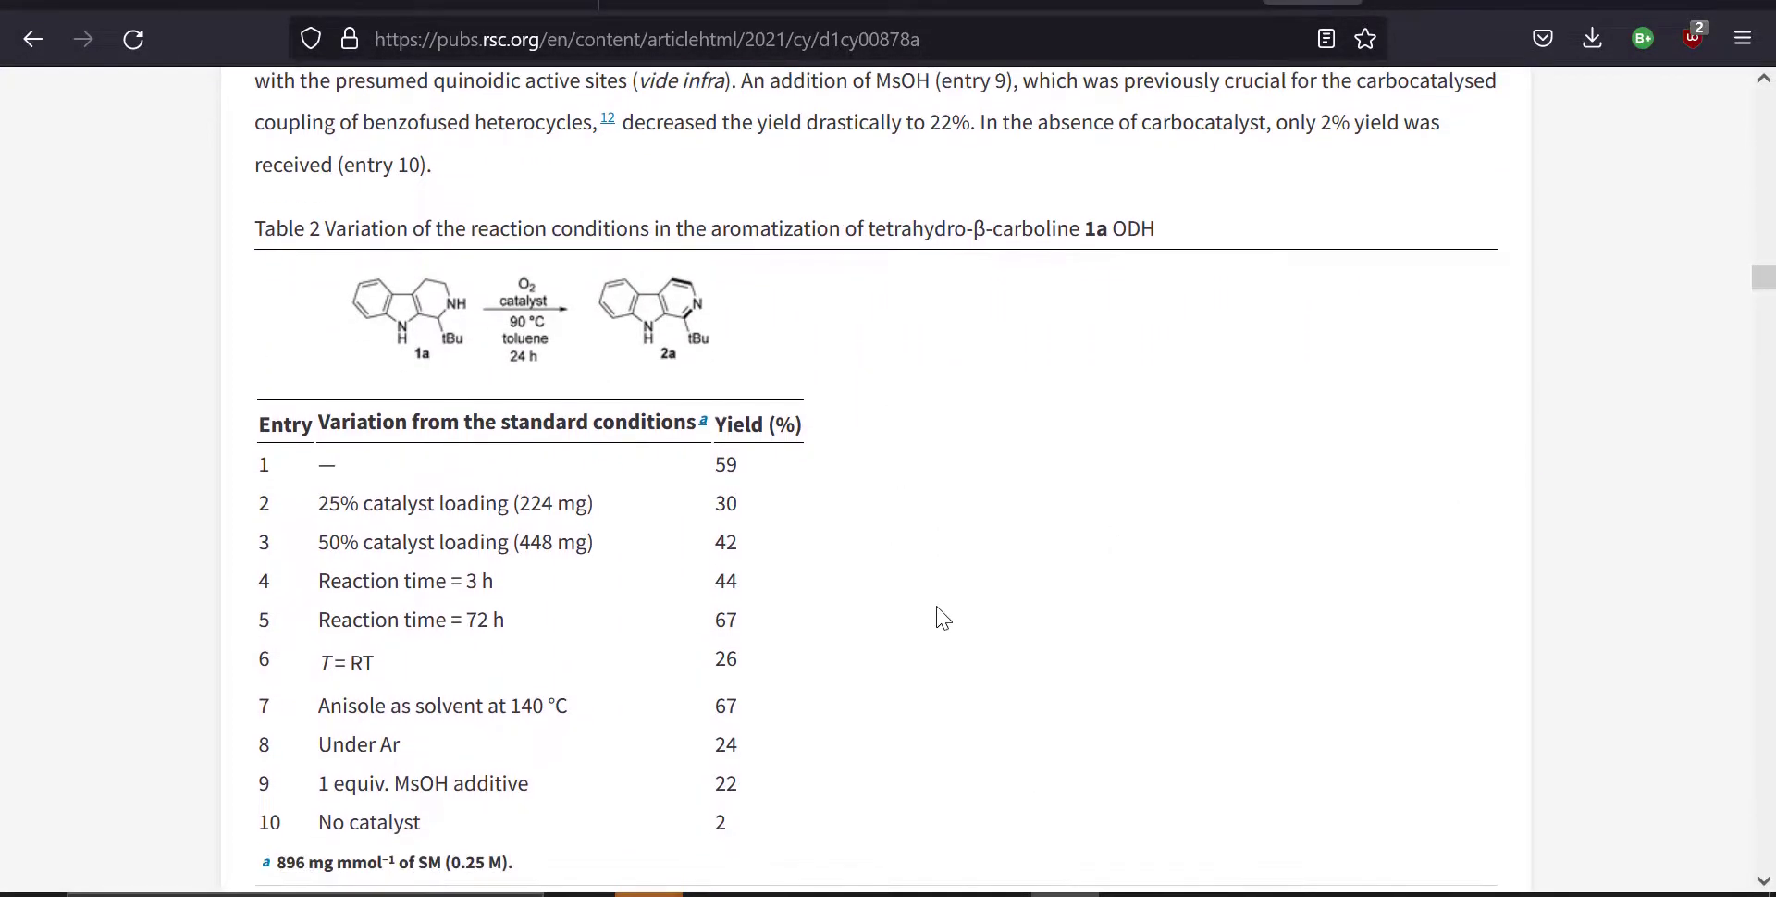
Step: Examine Scheme 2 and Table 3, locating the harmine product 2c among the tetrahydro N-heterocycle dehydrogenations
scroll(942, 617, "down", 14)
scroll(942, 617, "down", 2)
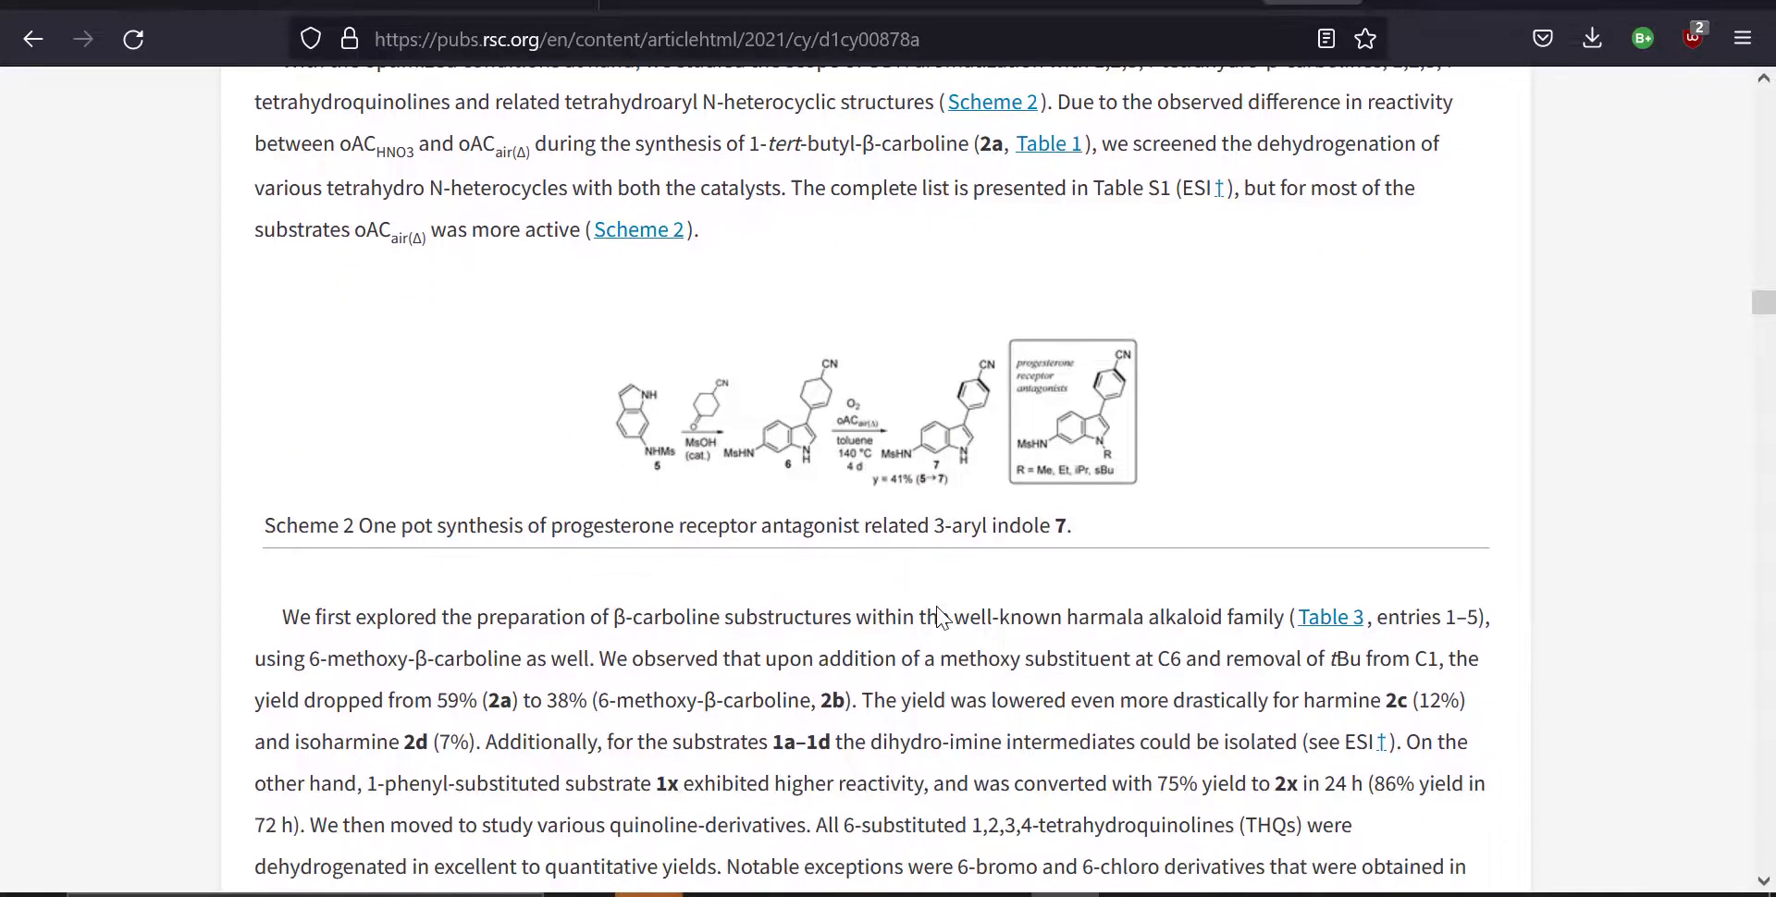
scroll(942, 617, "down", 15)
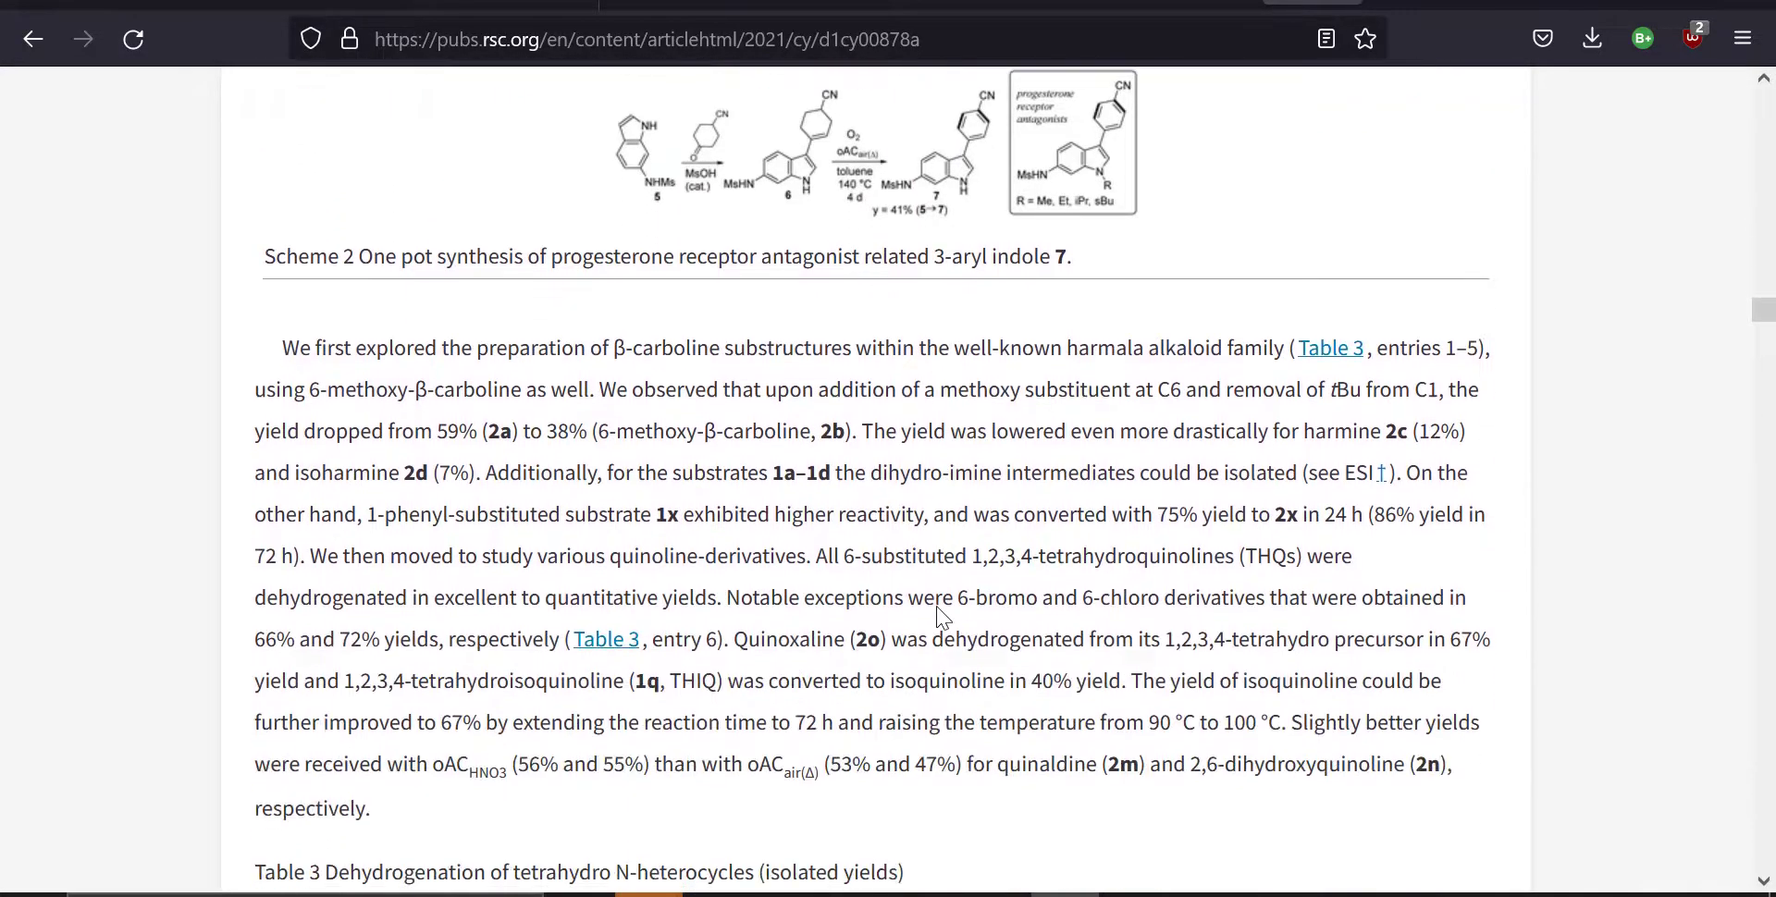
scroll(942, 617, "down", 4)
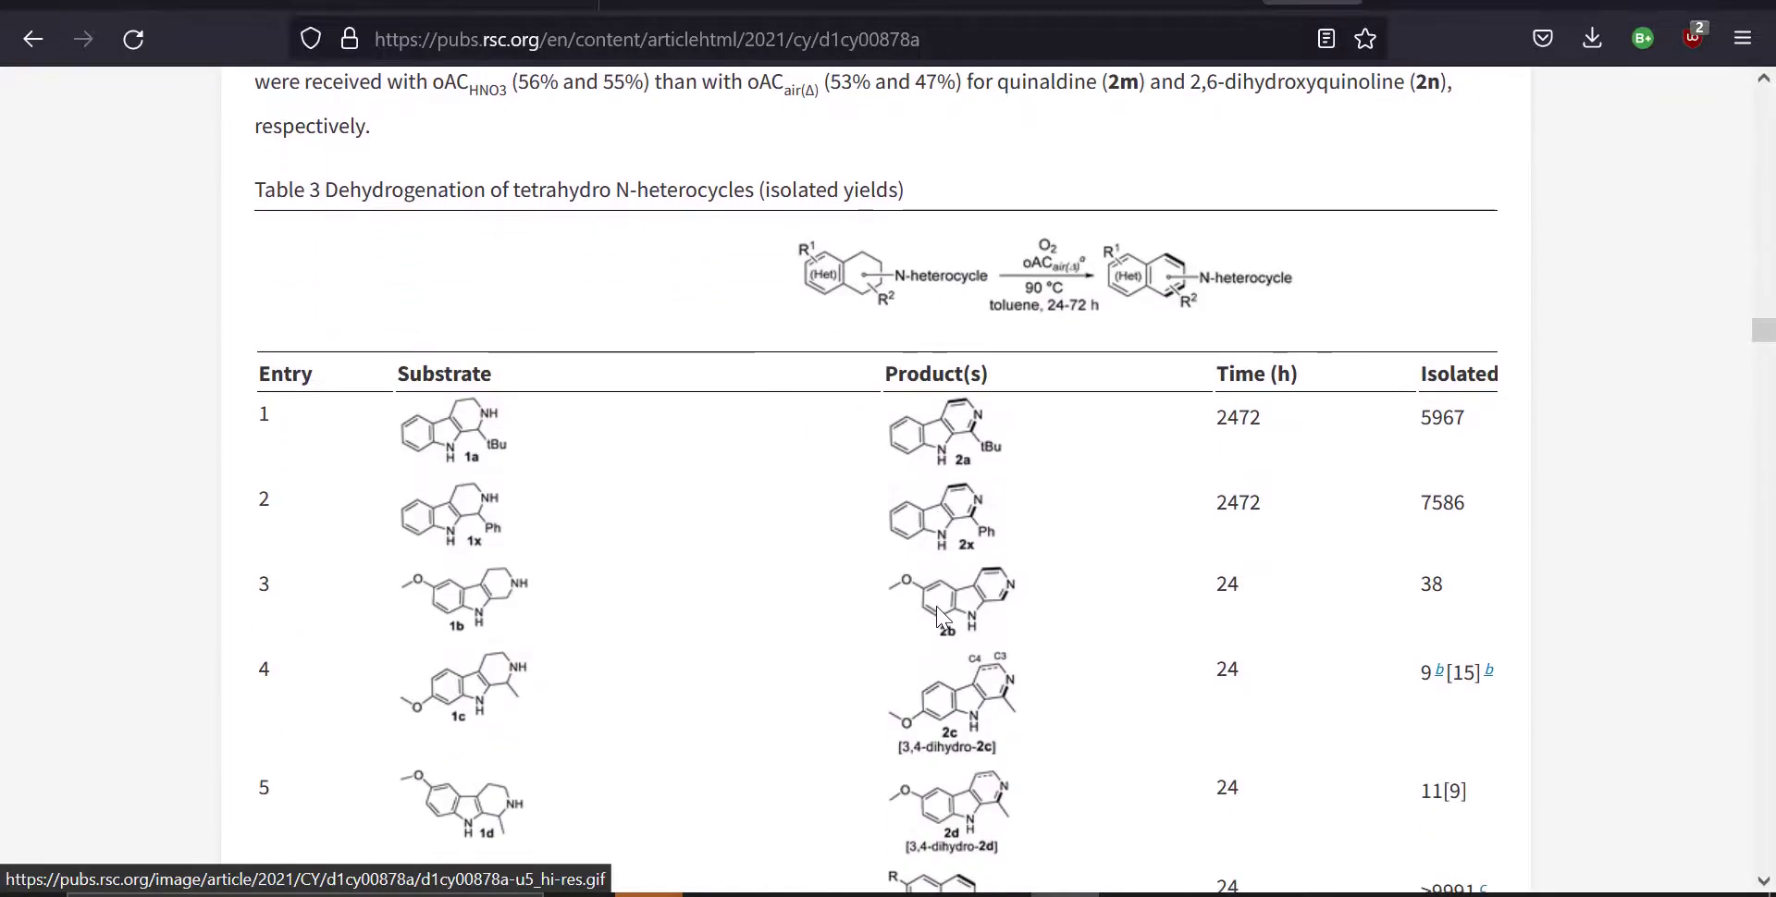
scroll(666, 515, "down", 5)
scroll(670, 517, "down", 20)
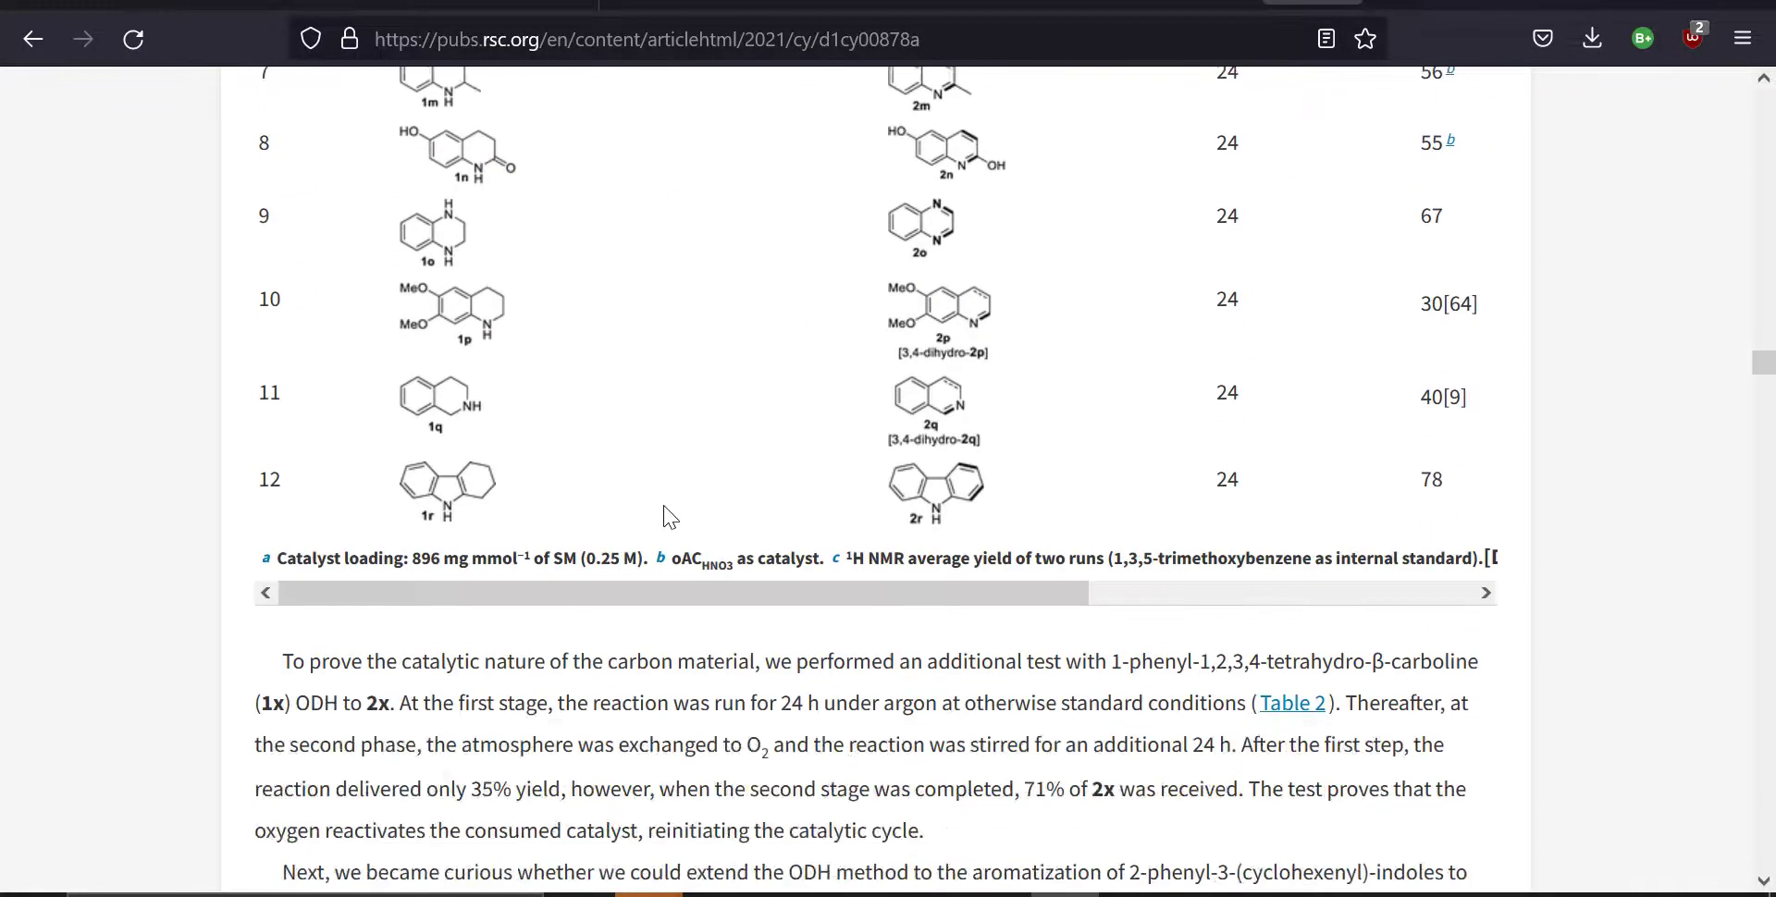
scroll(669, 516, "down", 6)
scroll(670, 516, "up", 20)
scroll(670, 516, "up", 8)
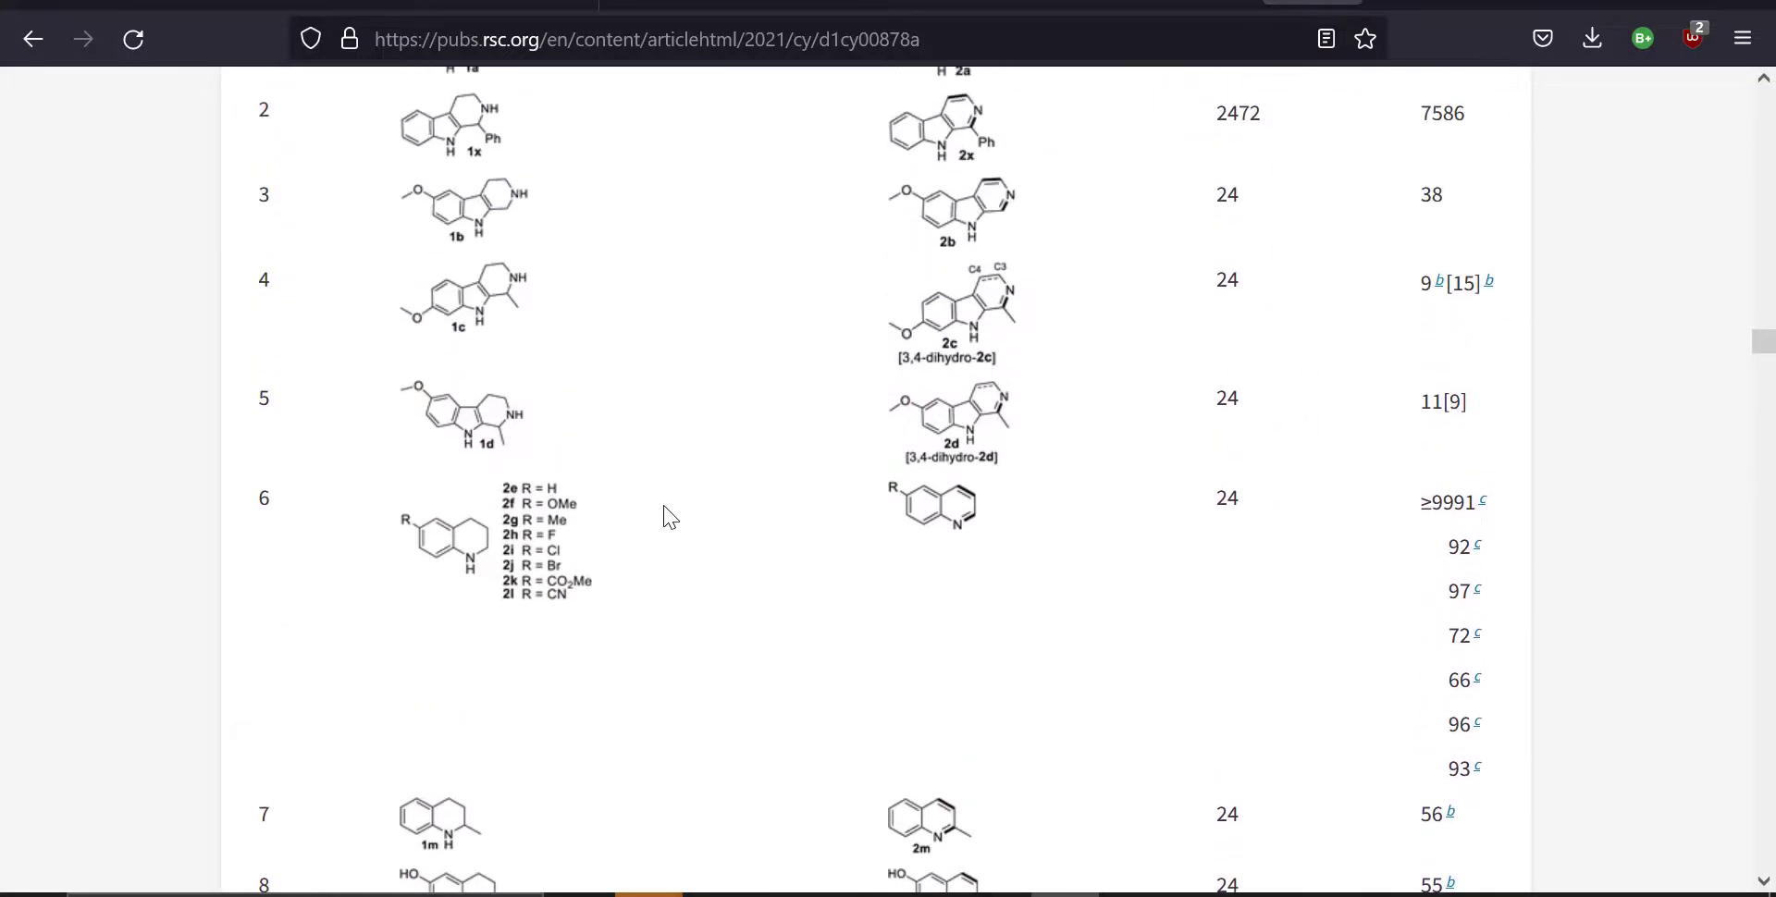
scroll(673, 521, "up", 1)
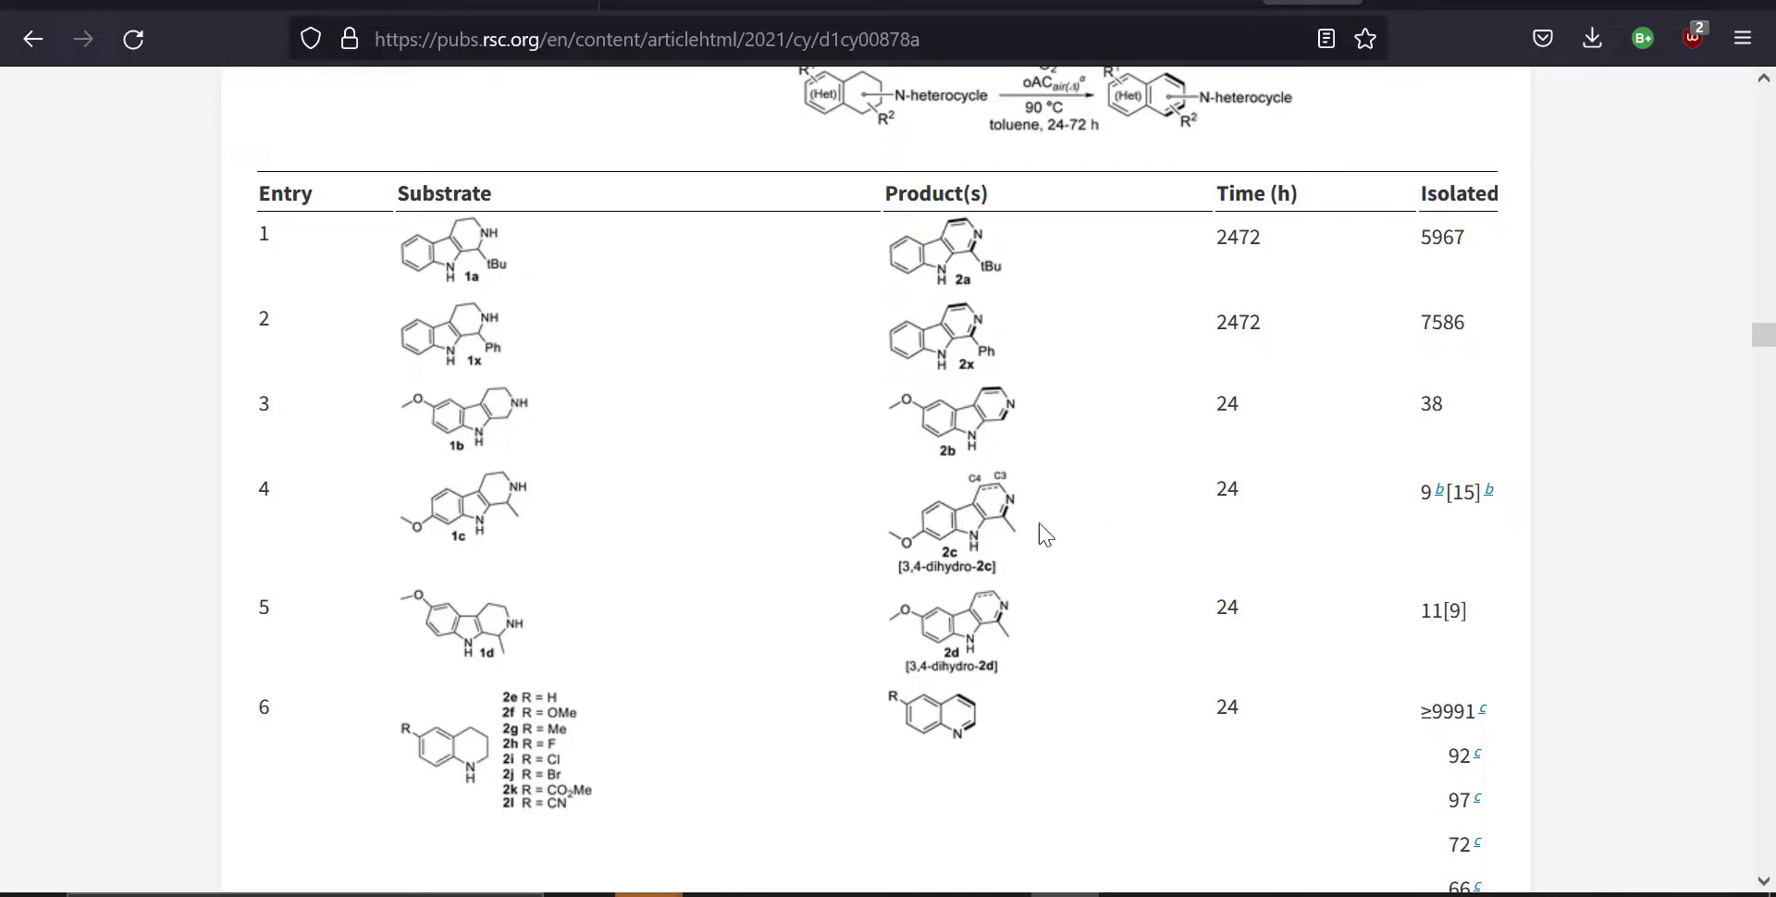
Step: Examine the remaining Table 3 substrates, the Table 4 dehydrogenations of 3-(tetrahydroaryl)-2-phenyl-indoles and the oxidation sequence from 1a to 2a
scroll(975, 504, "down", 6)
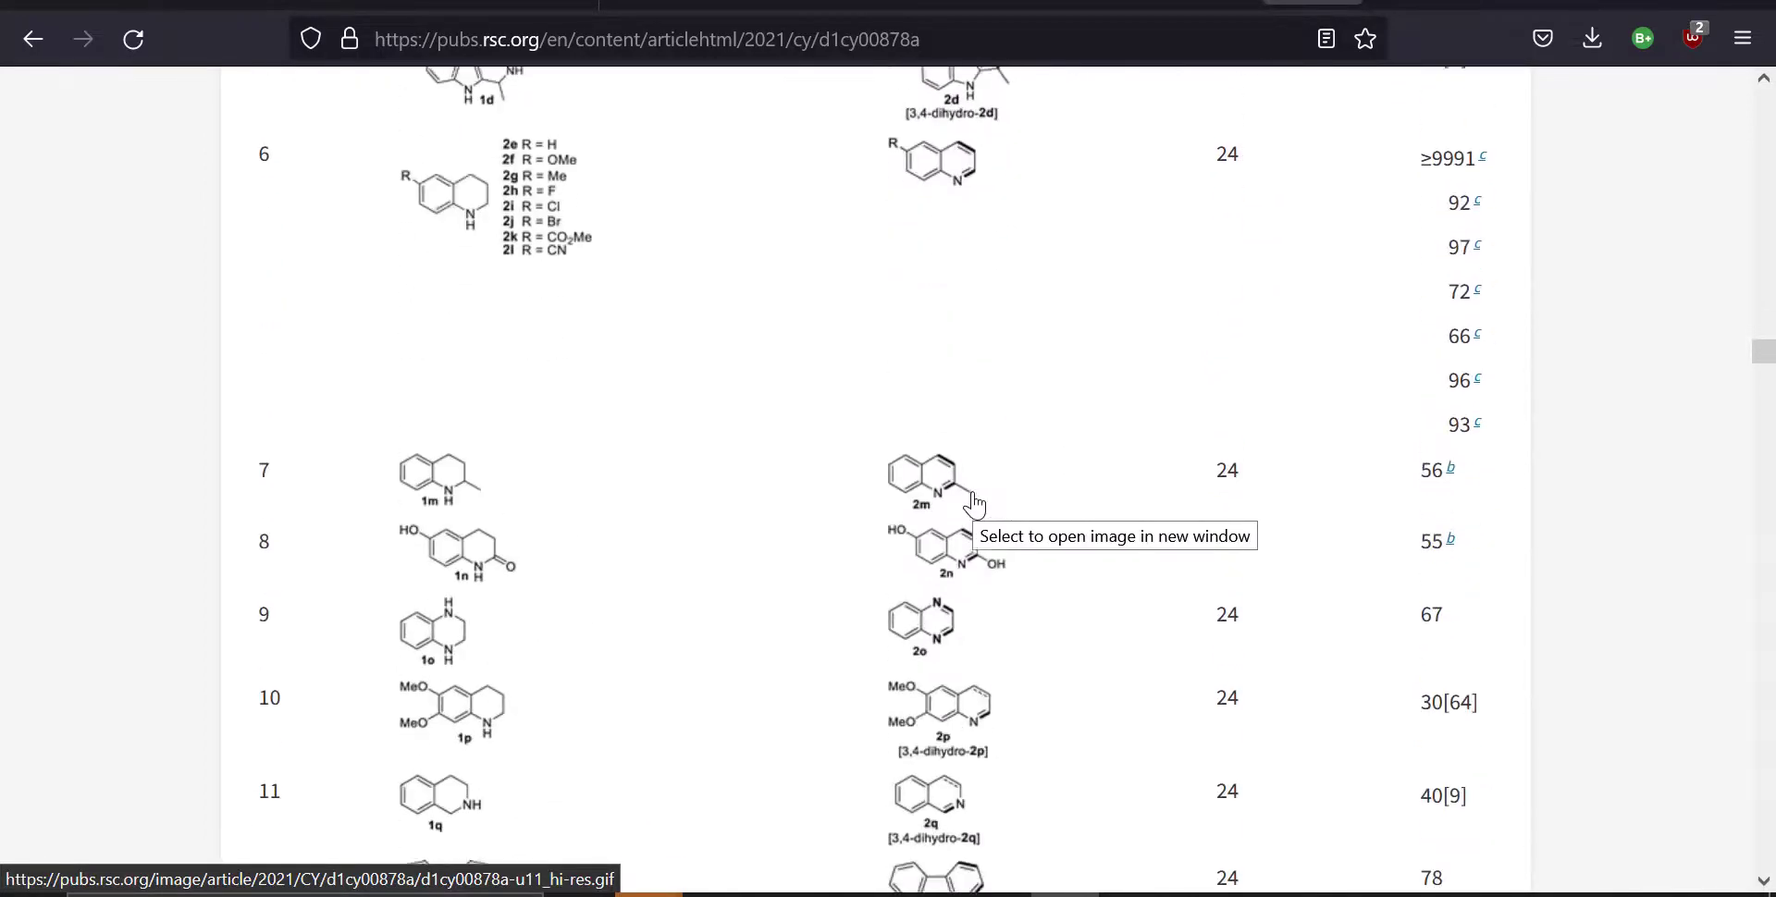
scroll(975, 505, "down", 15)
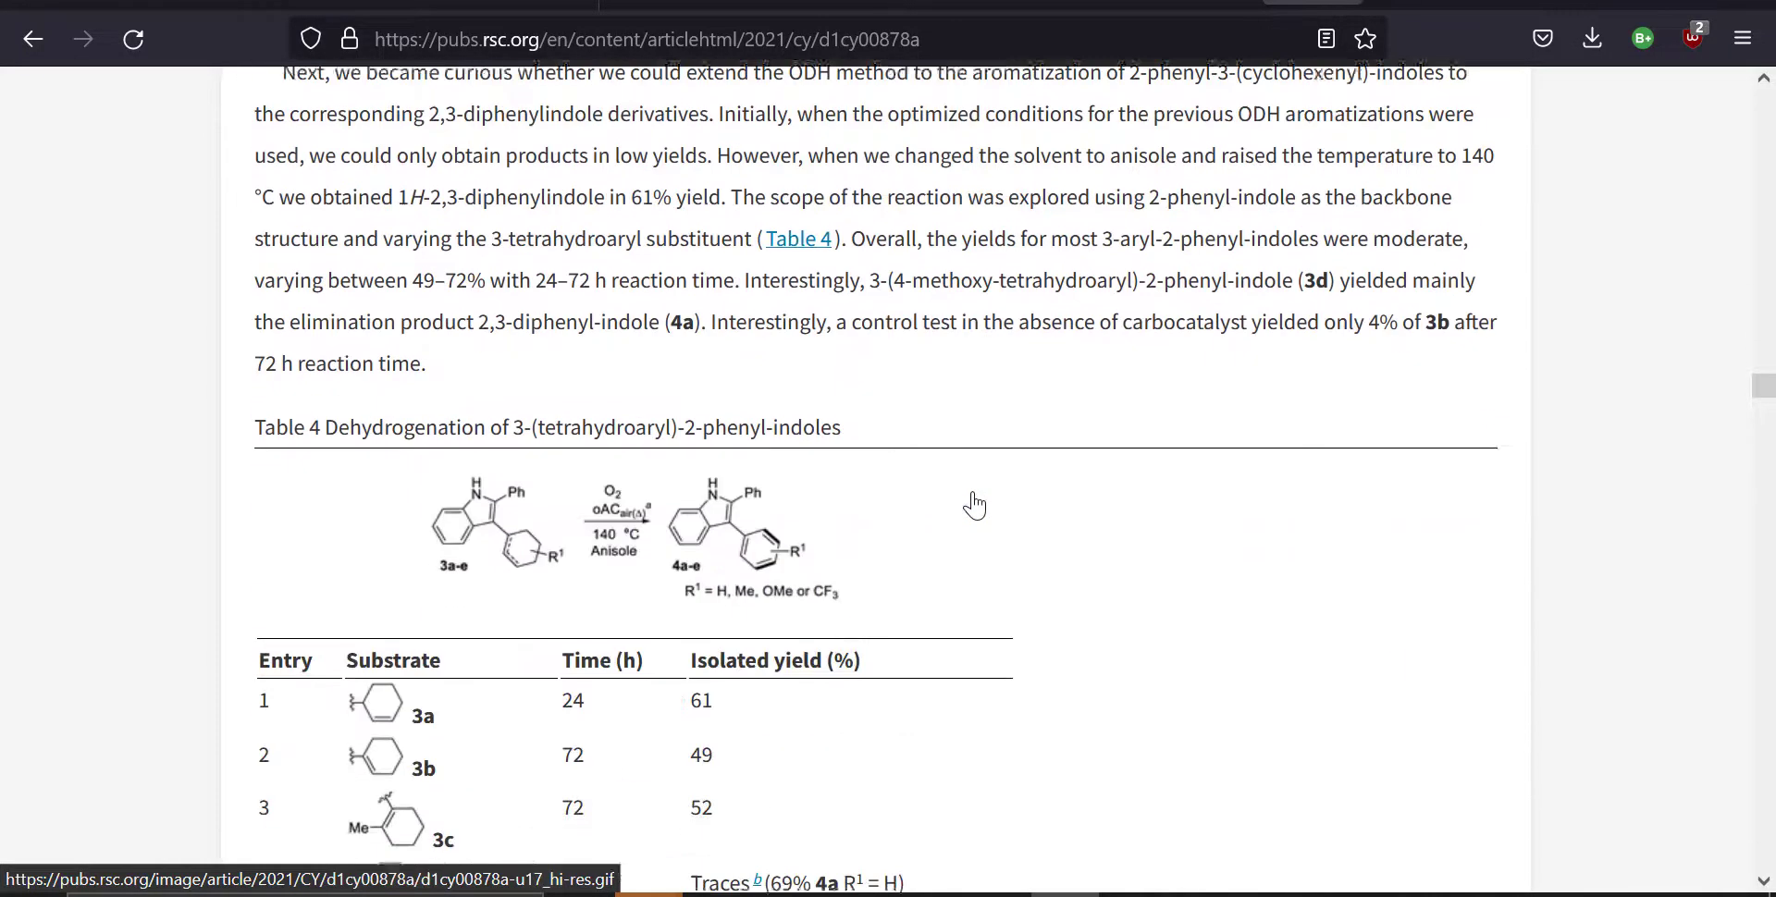
scroll(974, 504, "down", 12)
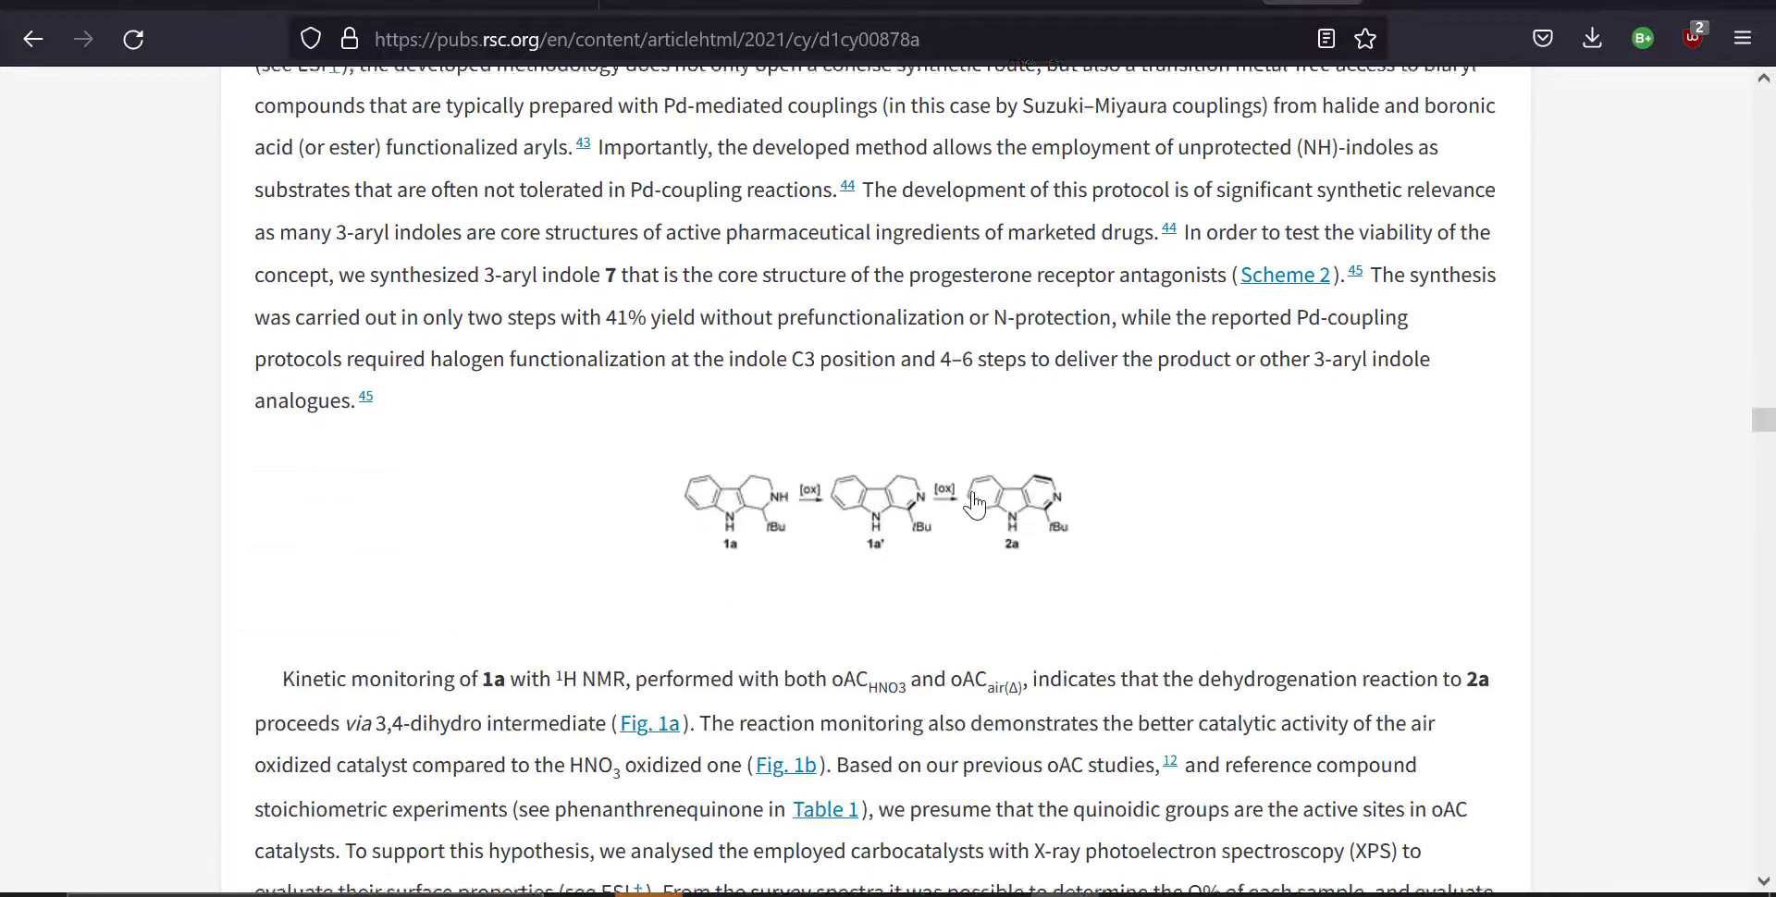
scroll(974, 504, "down", 2)
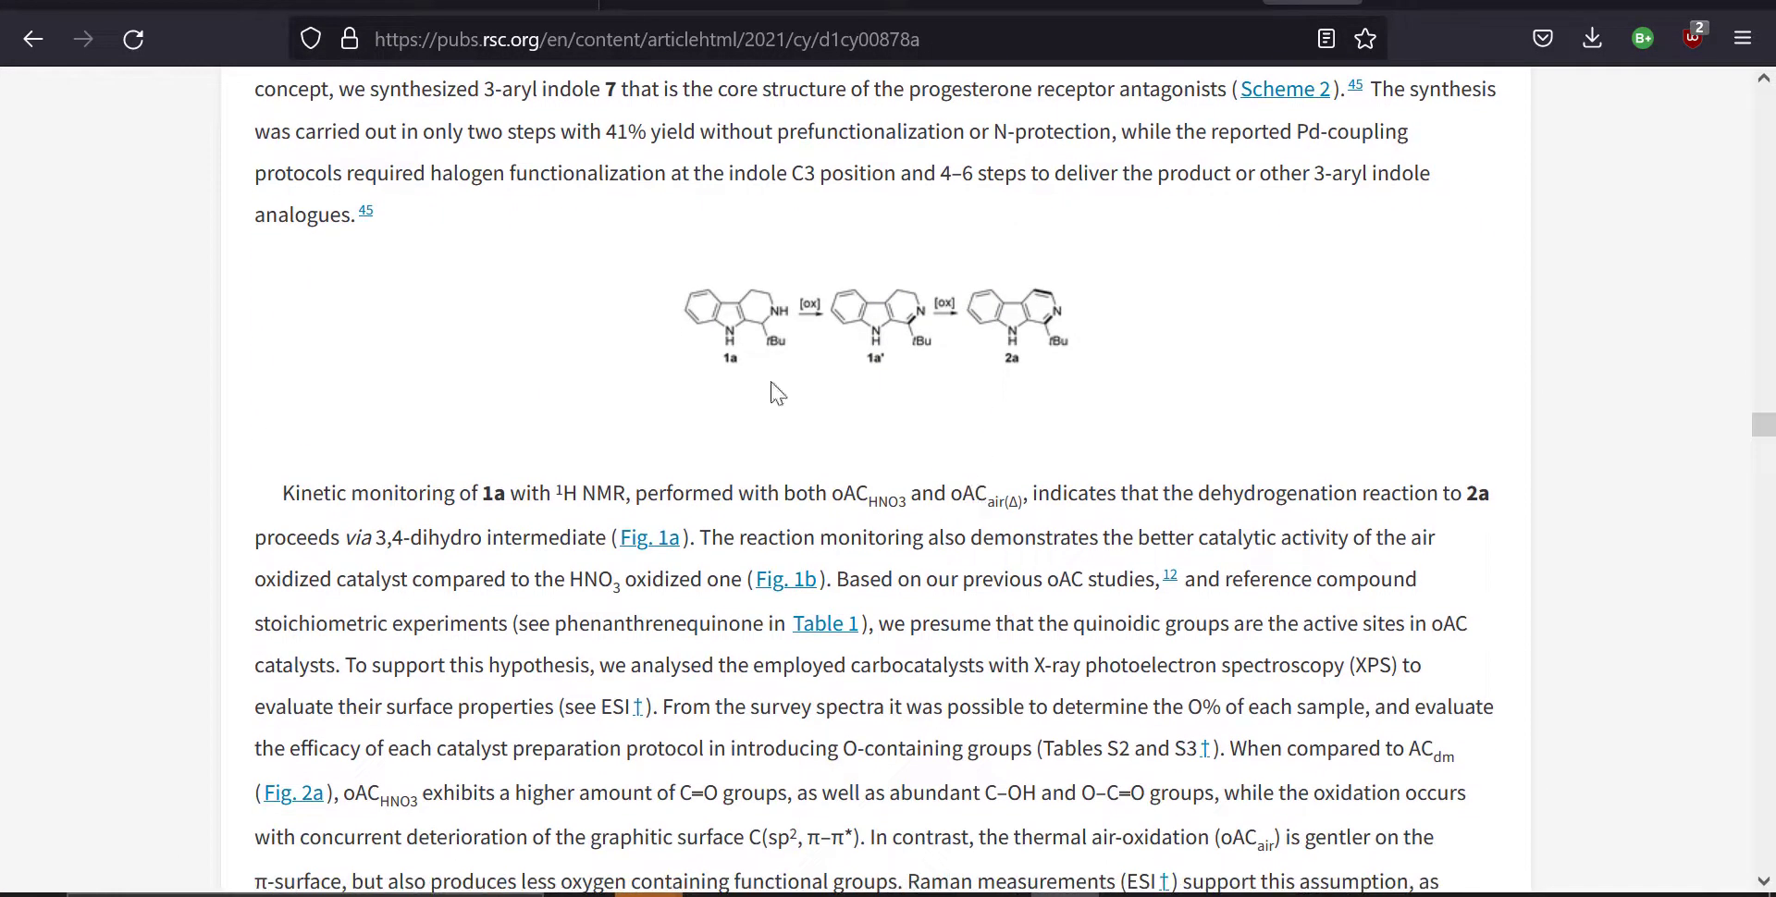
Step: Skim the kinetic monitoring, catalyst characterization in Fig. 2 and Table 5, Hammett plots and proposed mechanism in Fig. 5
scroll(933, 502, "down", 12)
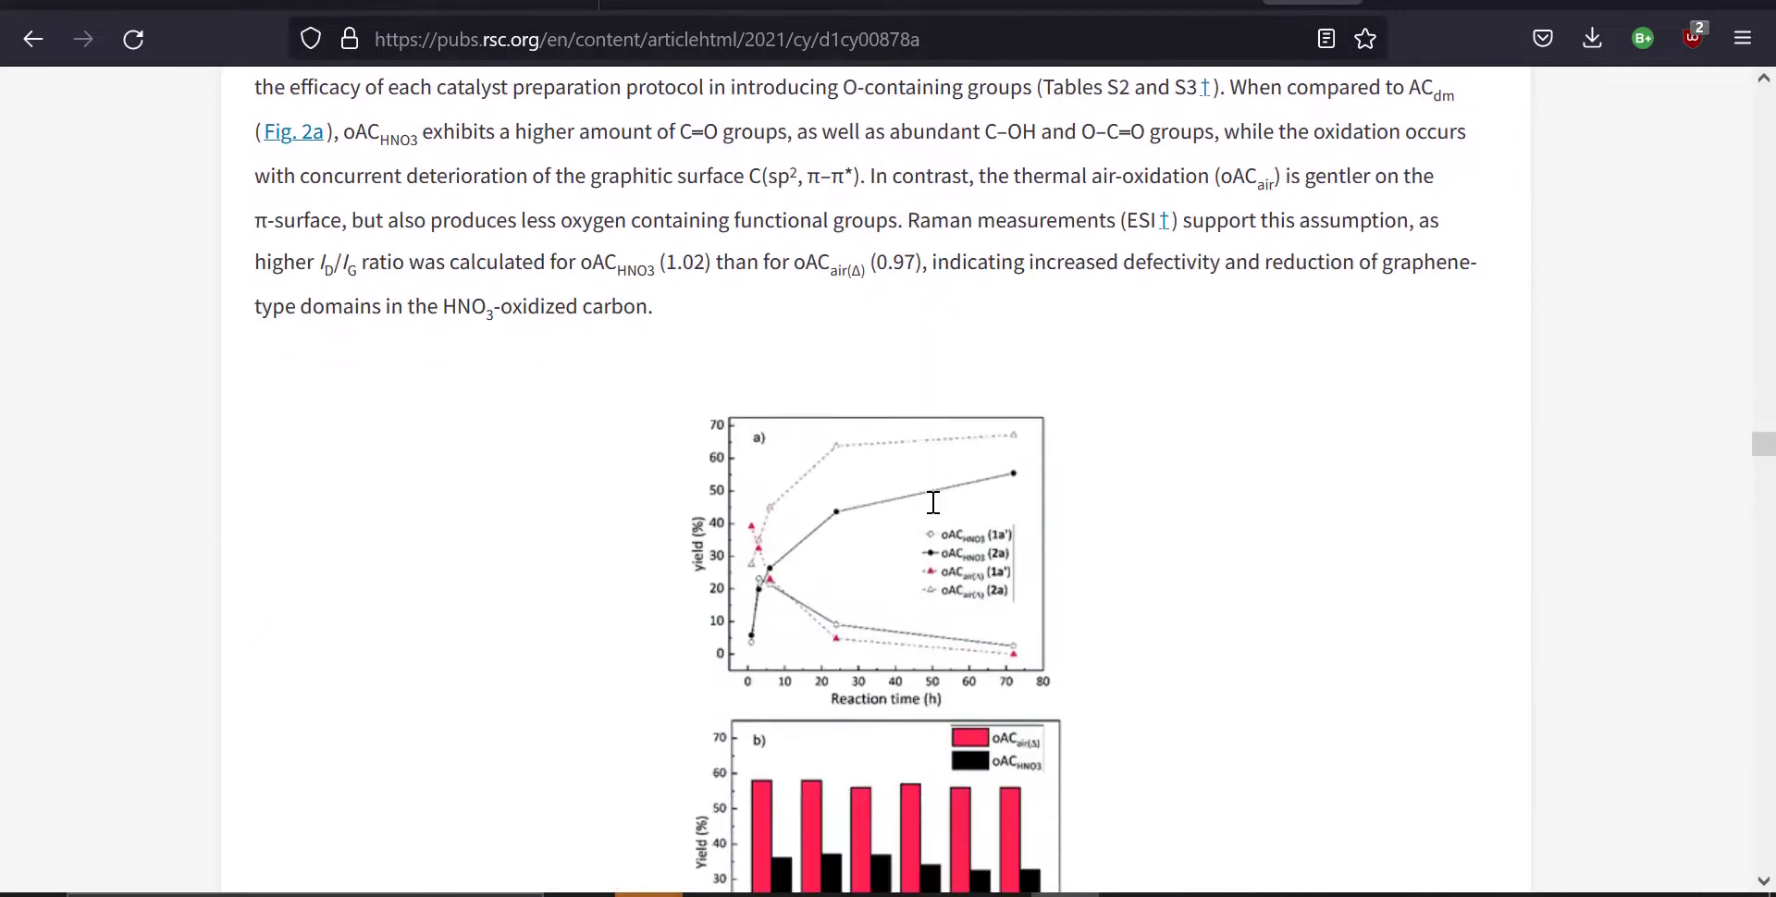
scroll(933, 502, "down", 15)
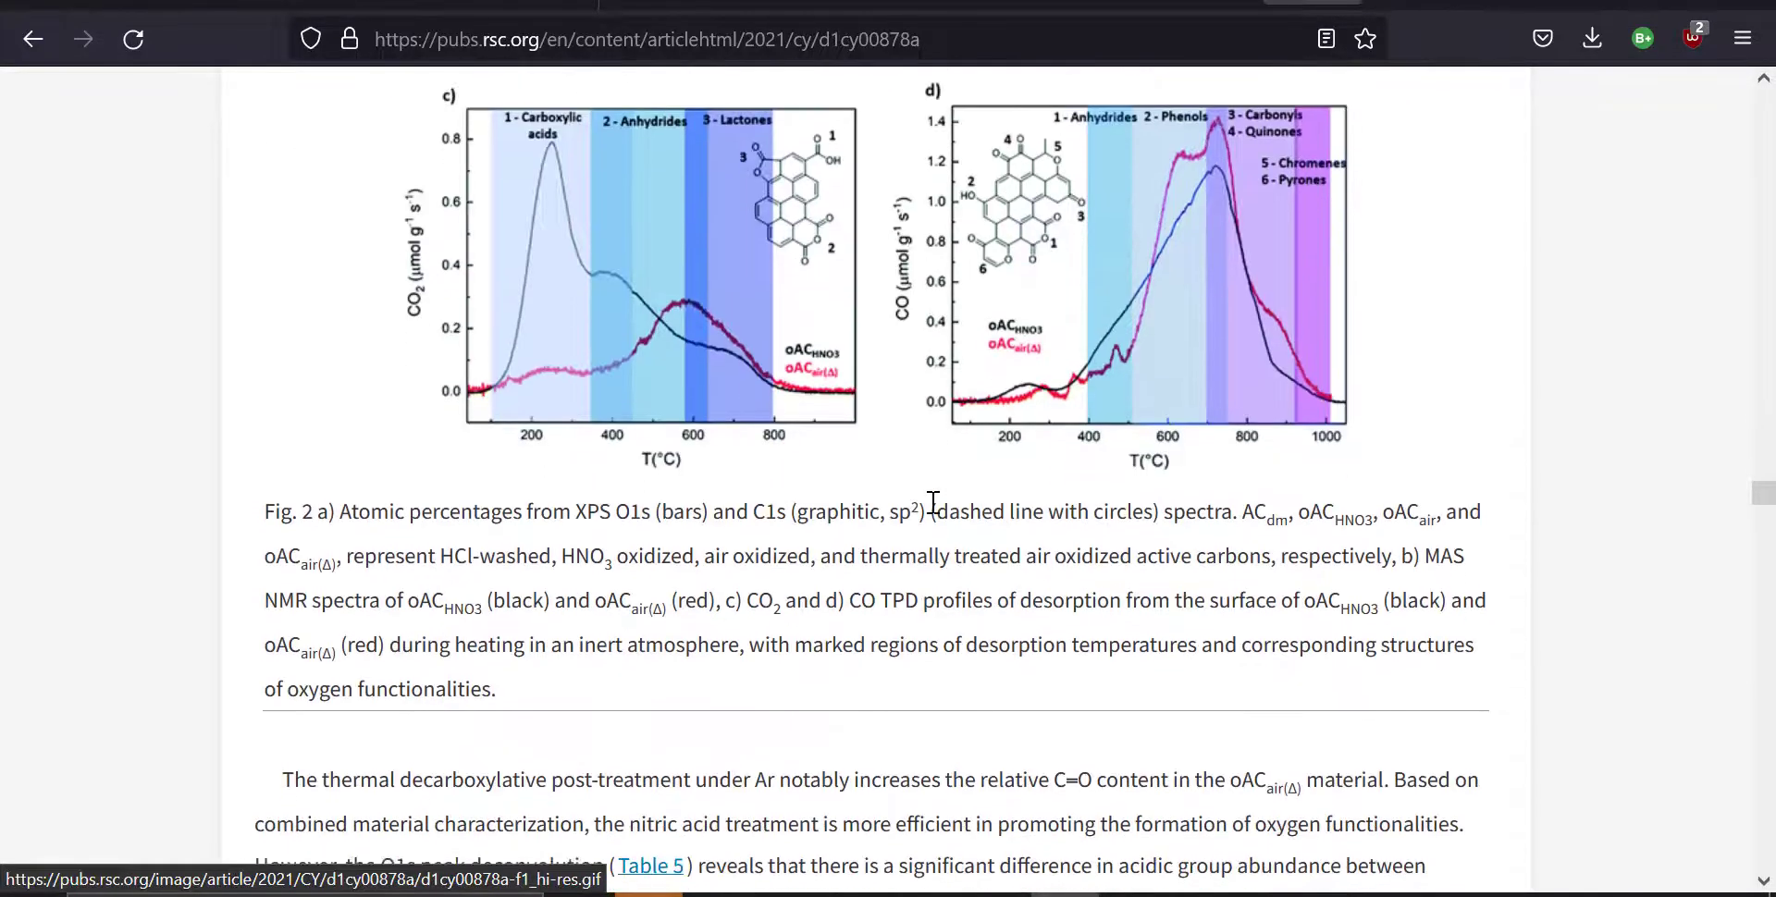
scroll(933, 502, "down", 8)
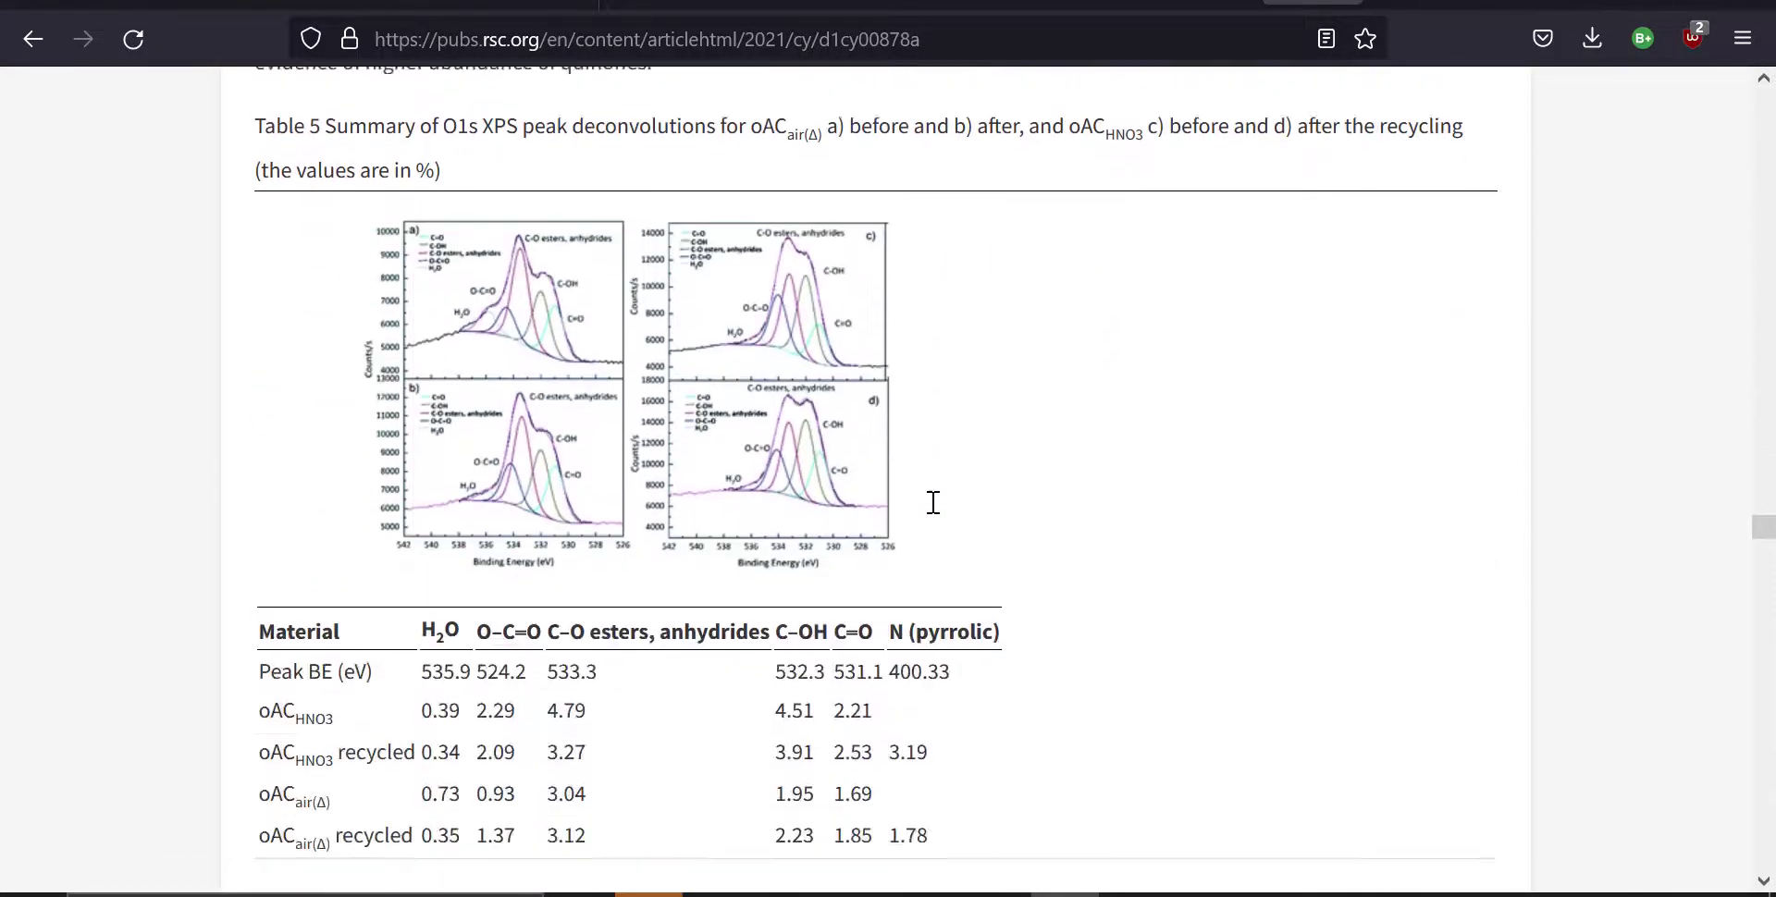
scroll(934, 502, "down", 10)
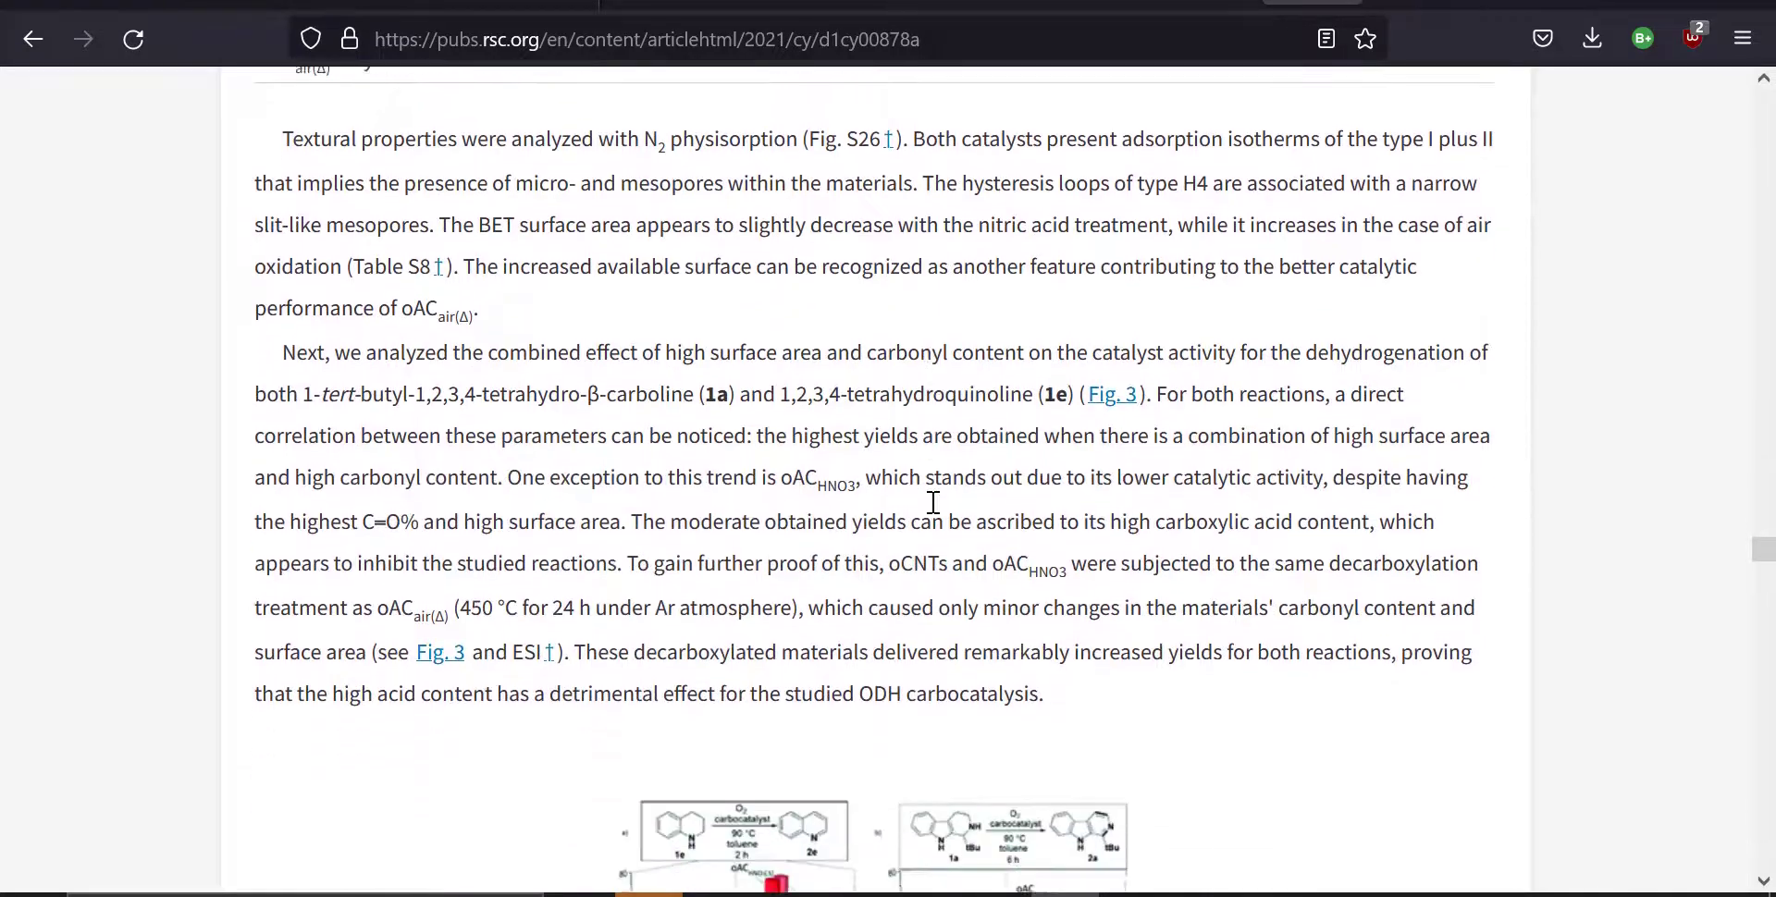
scroll(933, 502, "down", 10)
scroll(934, 503, "down", 10)
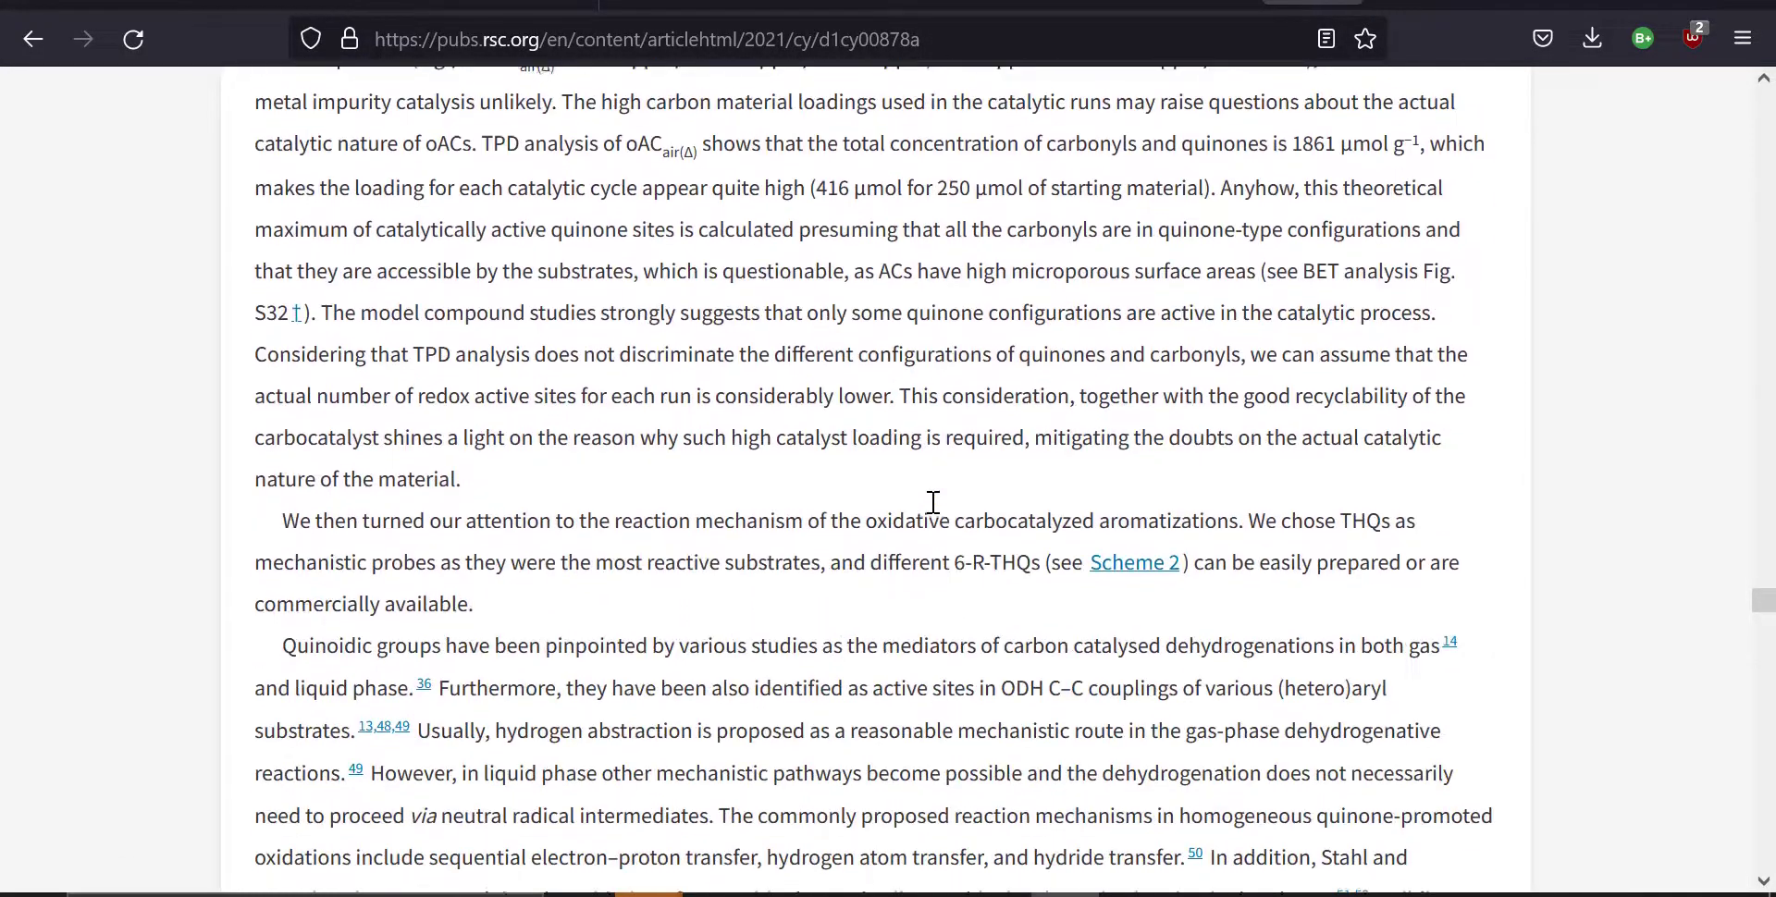
scroll(933, 502, "down", 12)
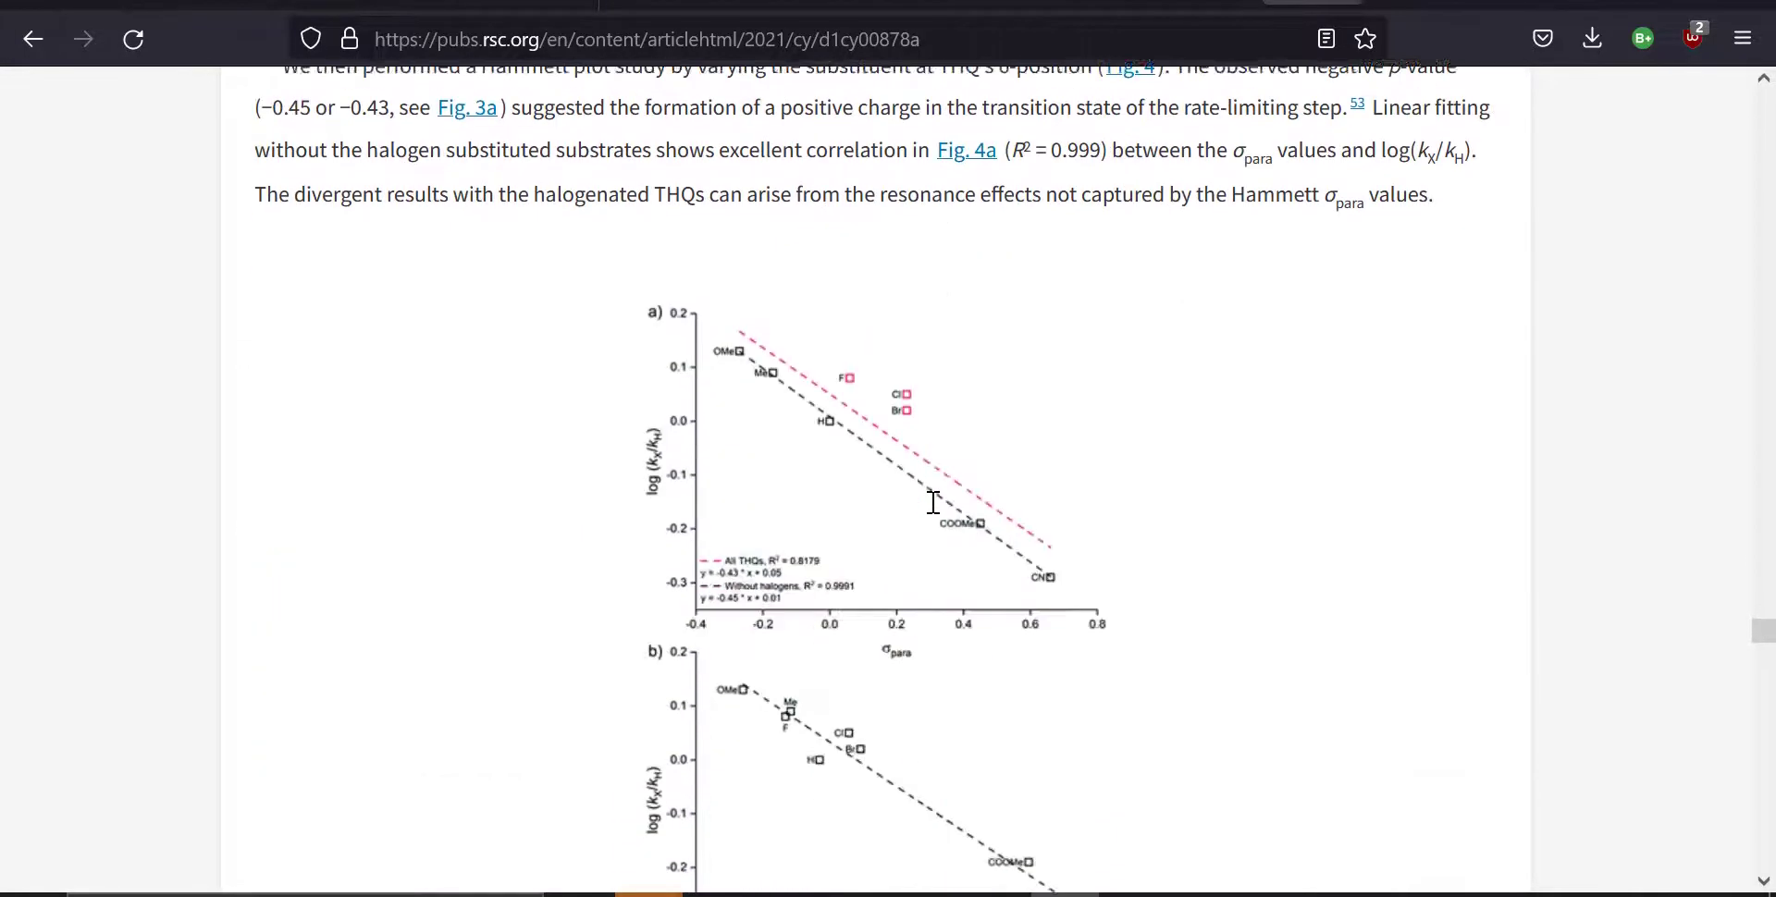
scroll(933, 503, "down", 6)
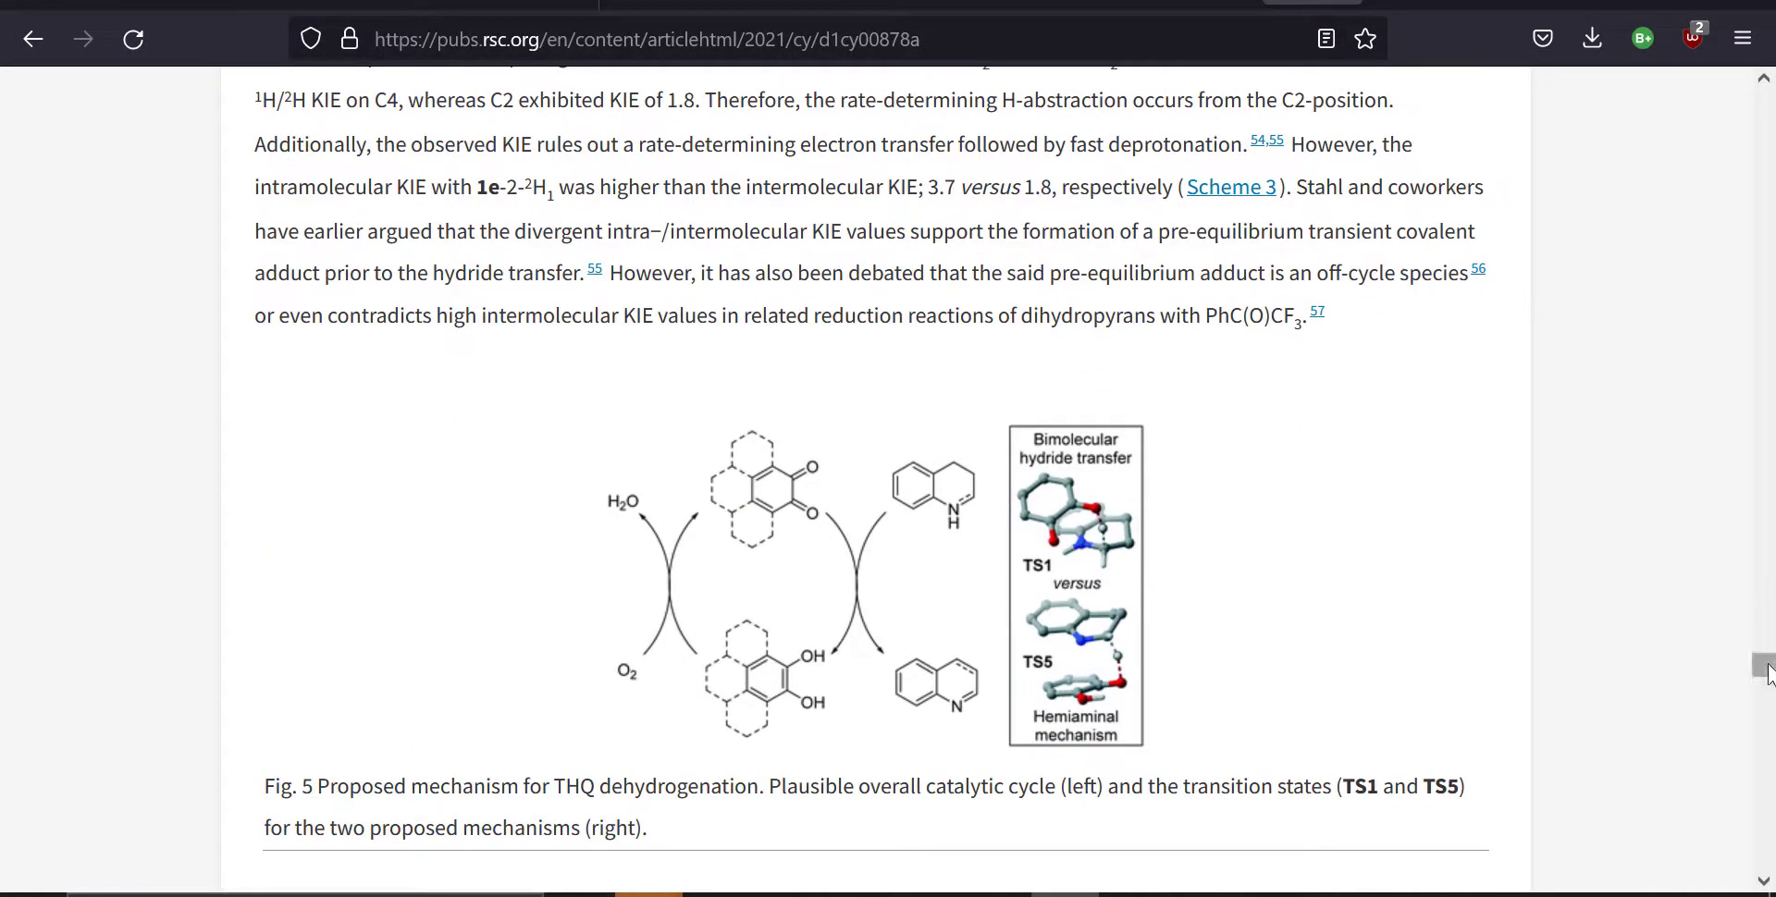
Step: Open the article's landing page through DOI 10.1039/D1CY00878A, then download the first supplementary information PDF (7362K) and open it
left_click_drag(1765, 664, 1767, 74)
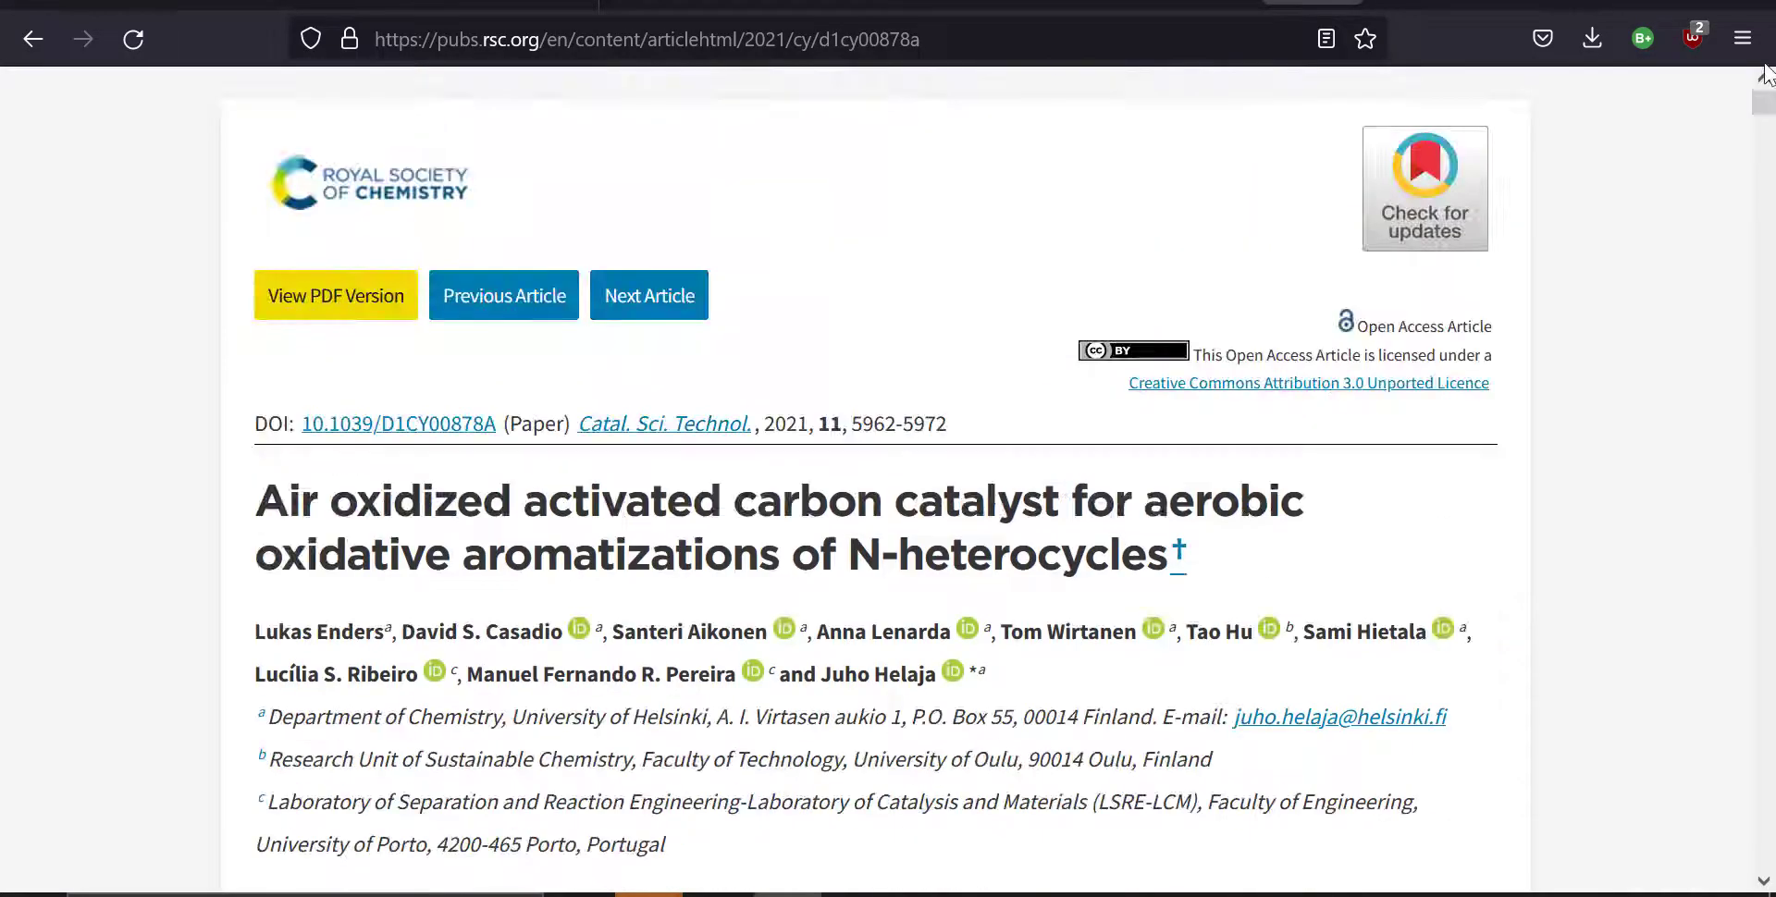
left_click(389, 425)
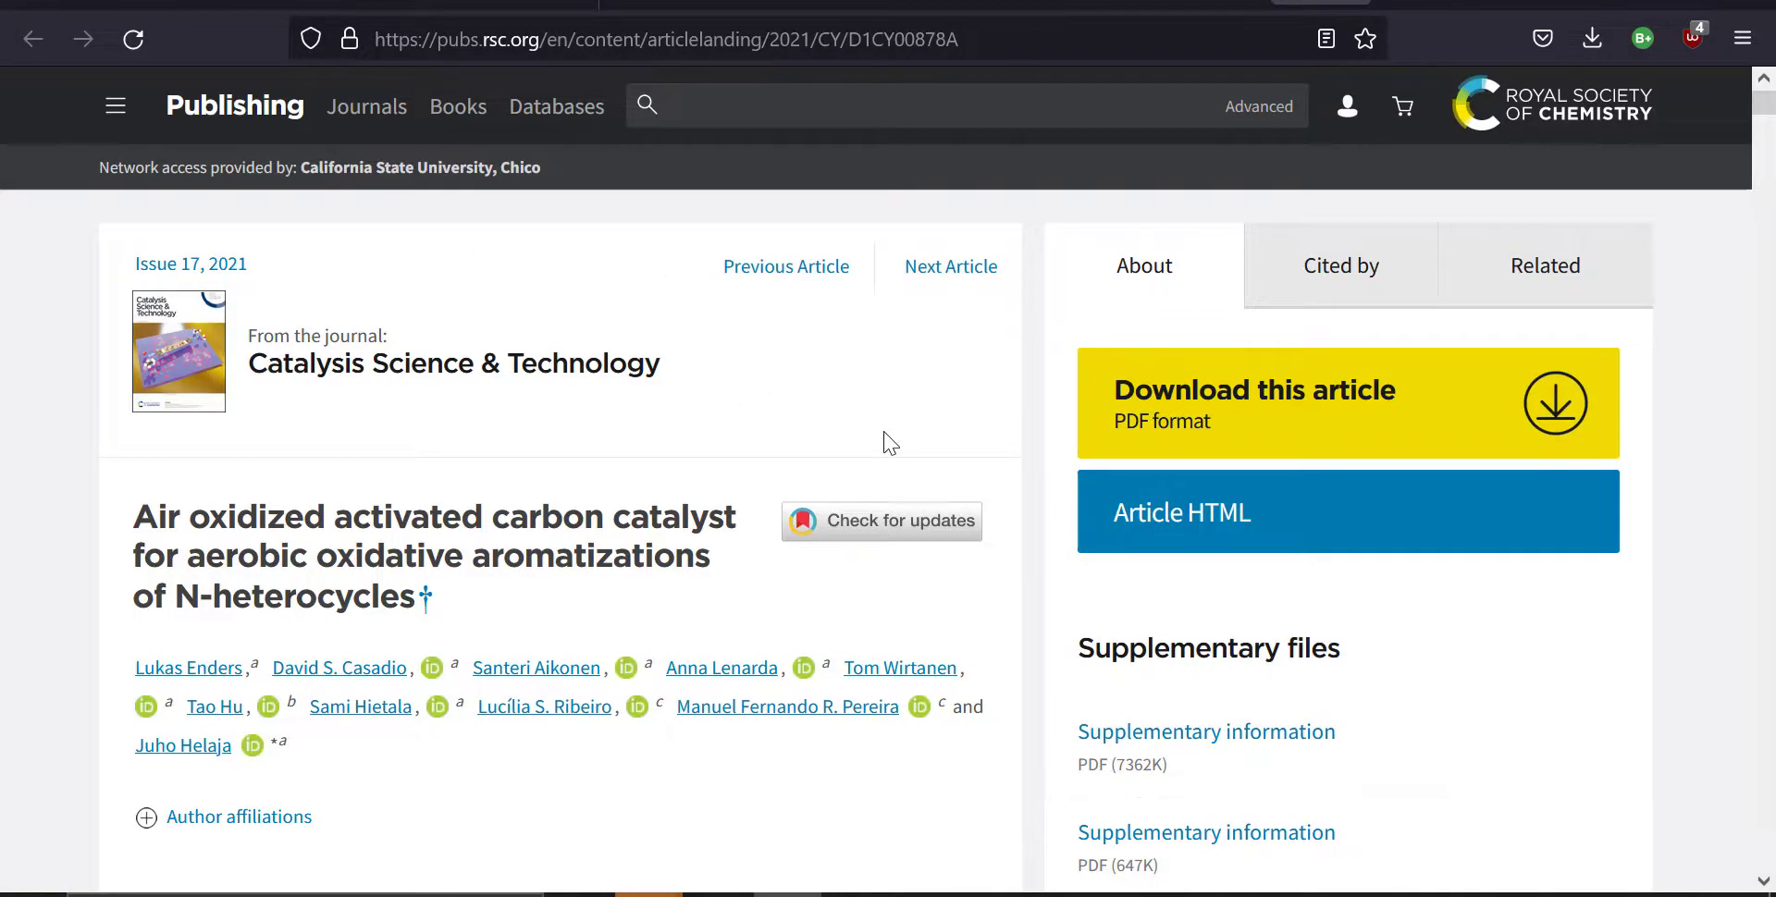
scroll(889, 444, "down", 2)
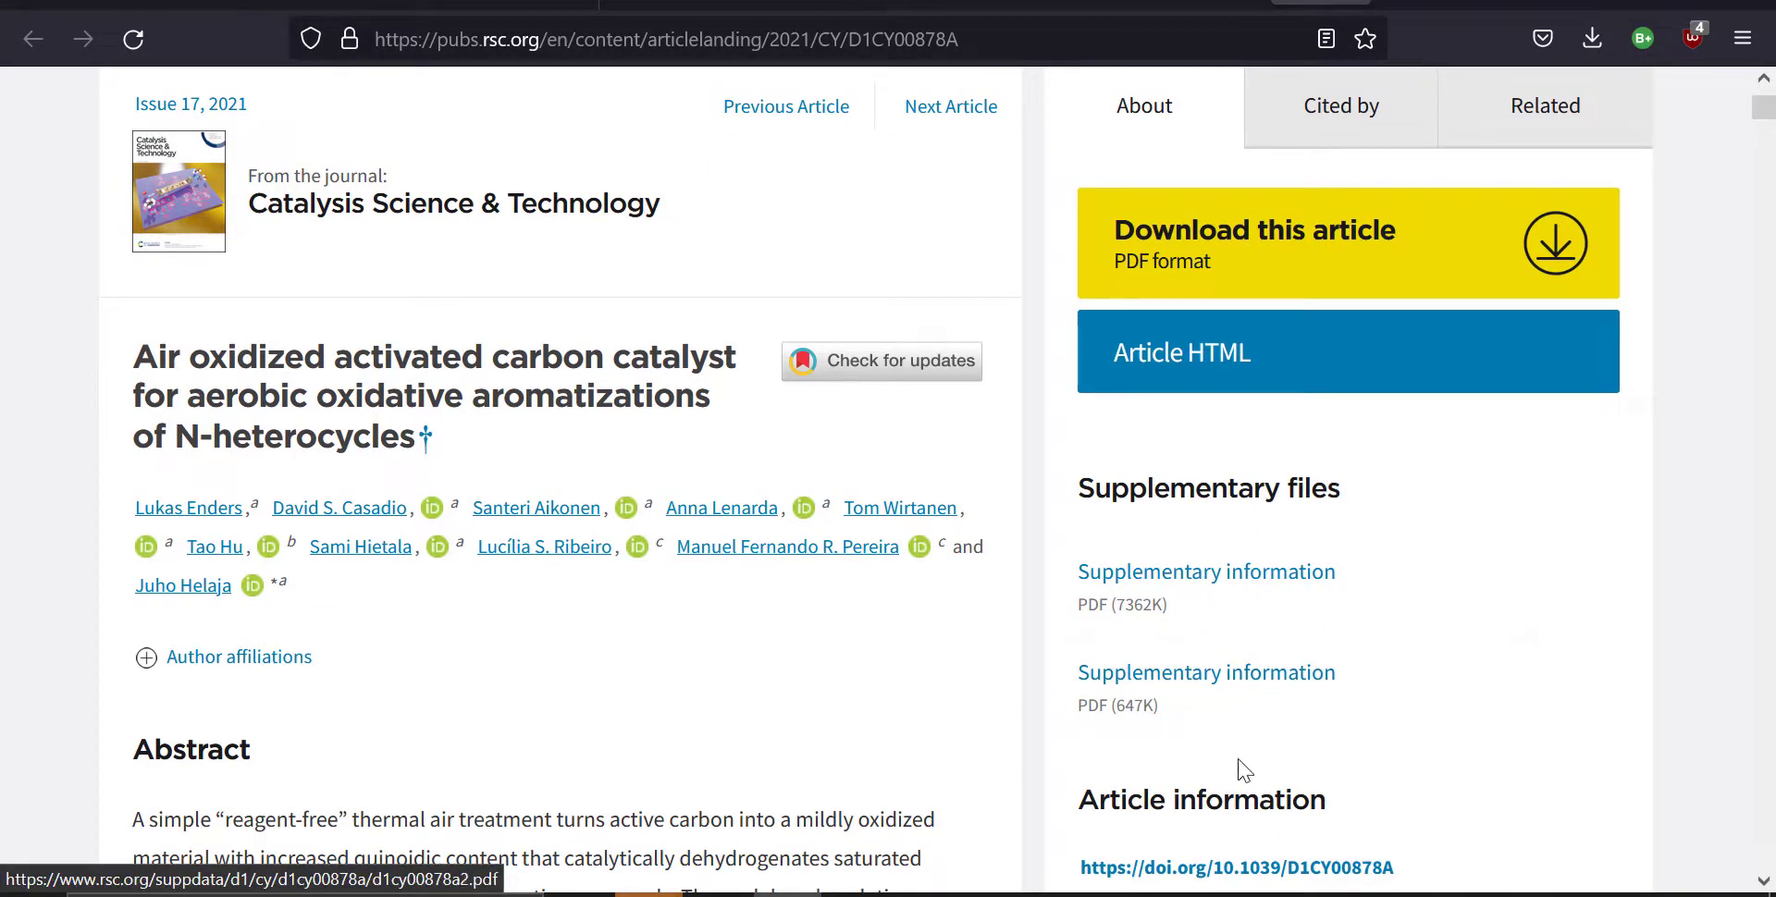
left_click(1221, 587)
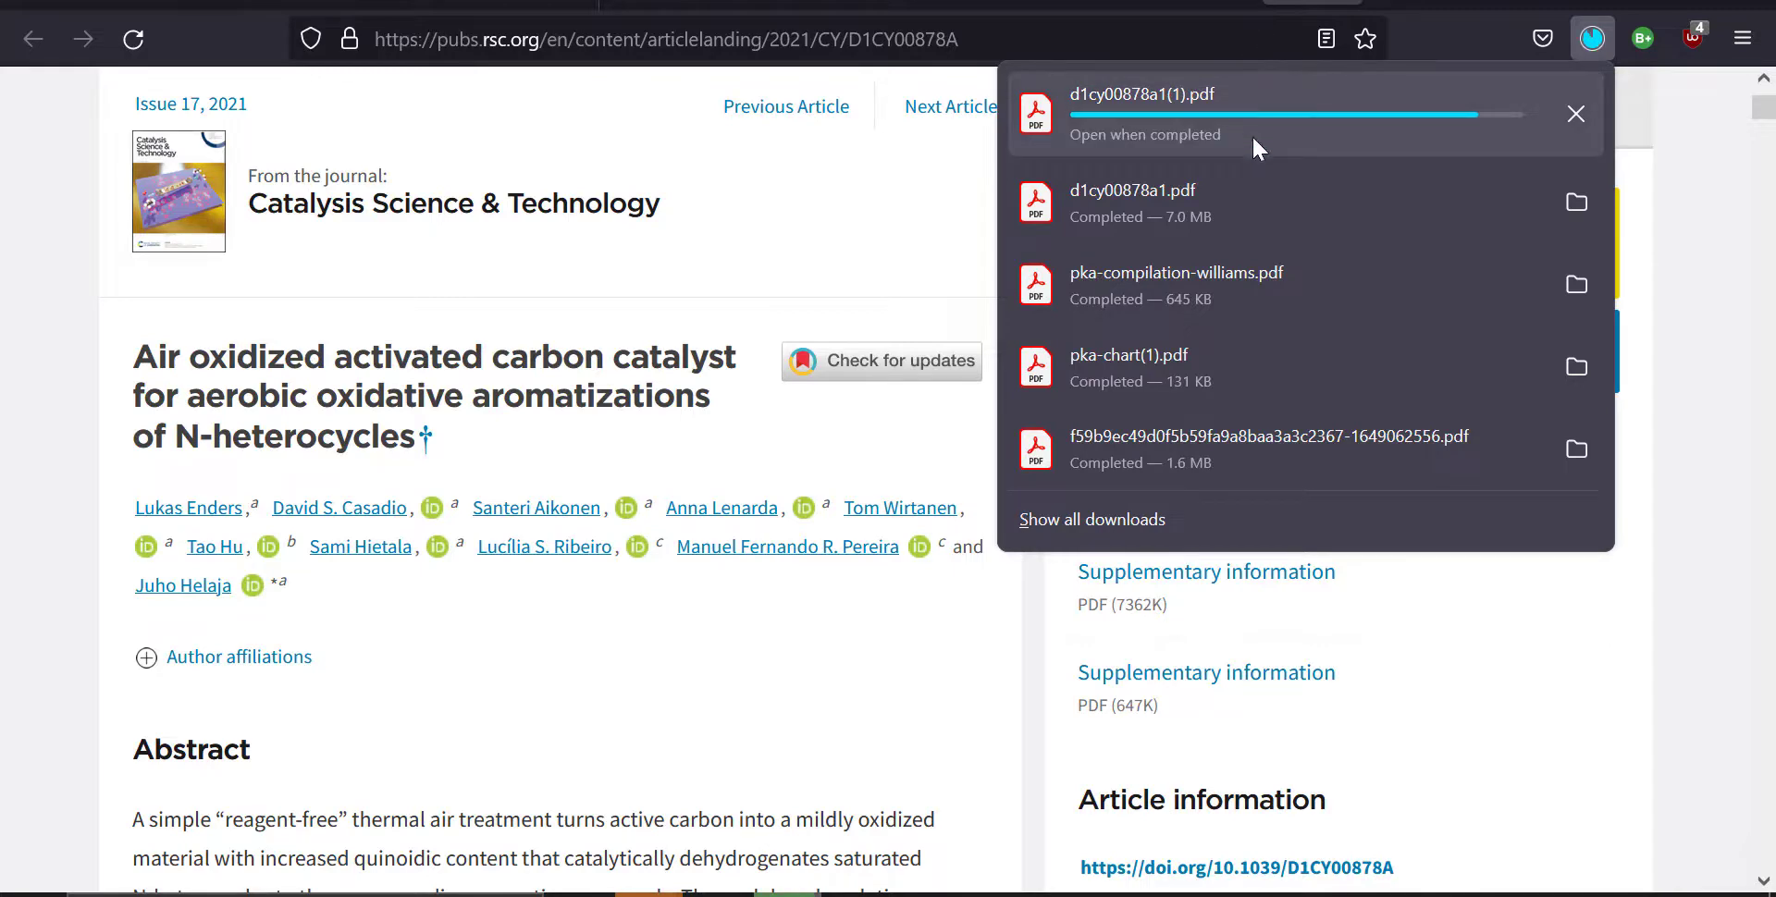
left_click(1201, 104)
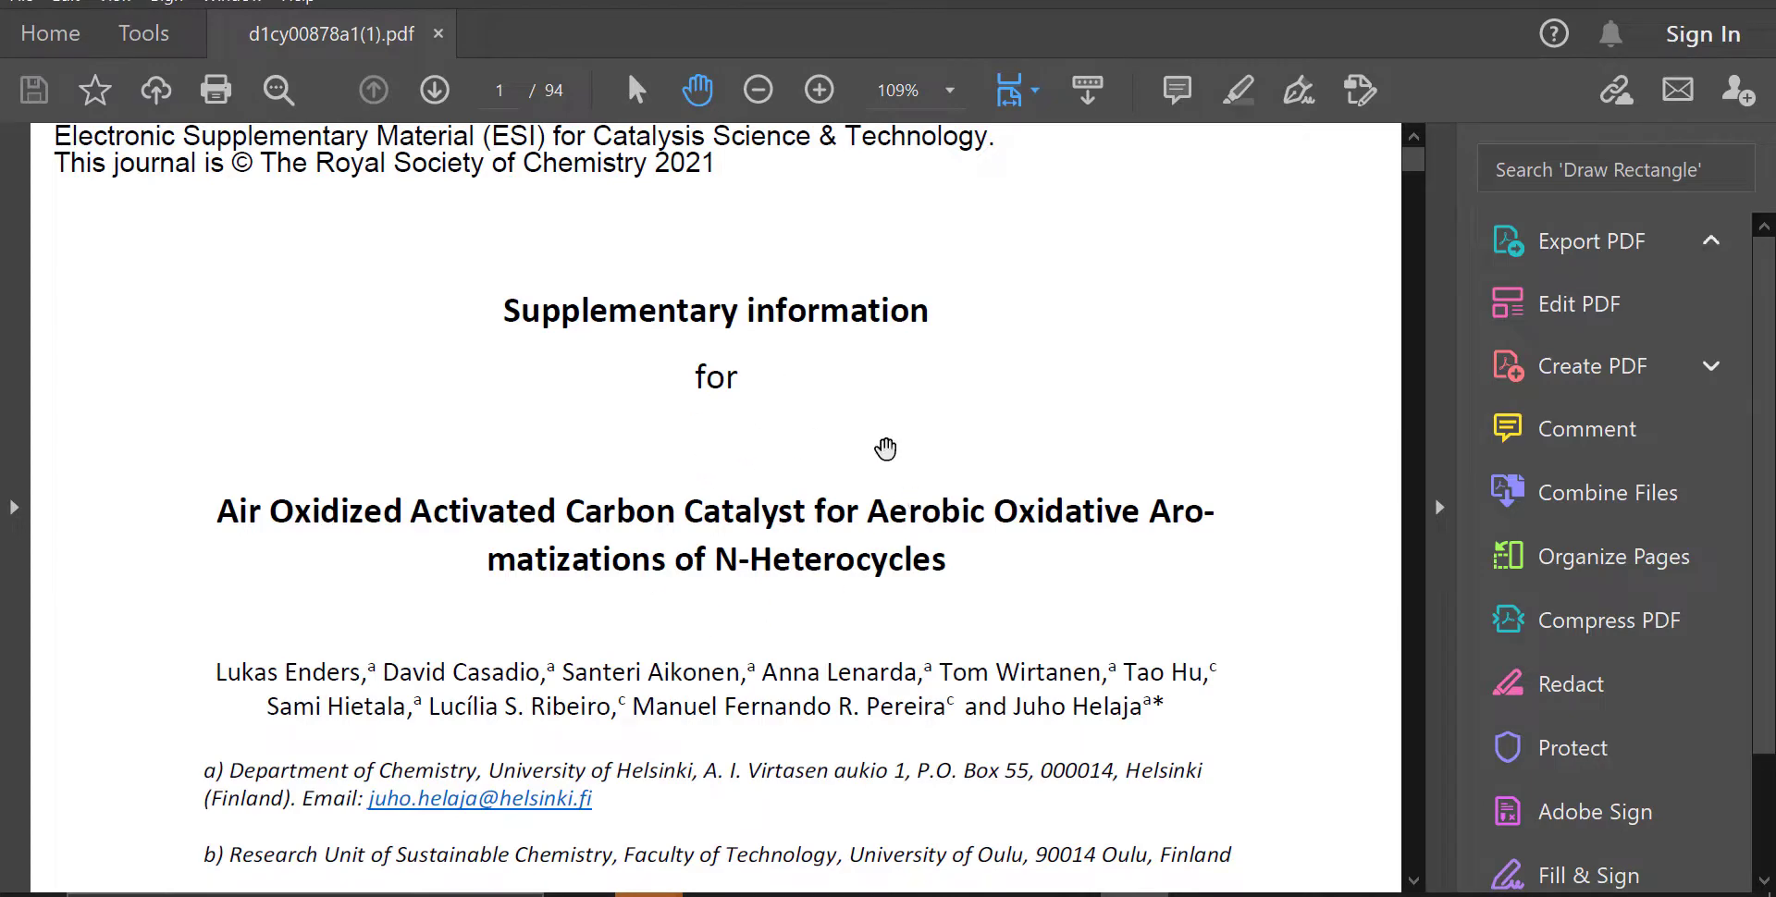
Step: Examine the supplementary information's table of contents for the page numbers of tetrahydro-harmine (1c) and harmine (2c)
scroll(928, 468, "down", 1)
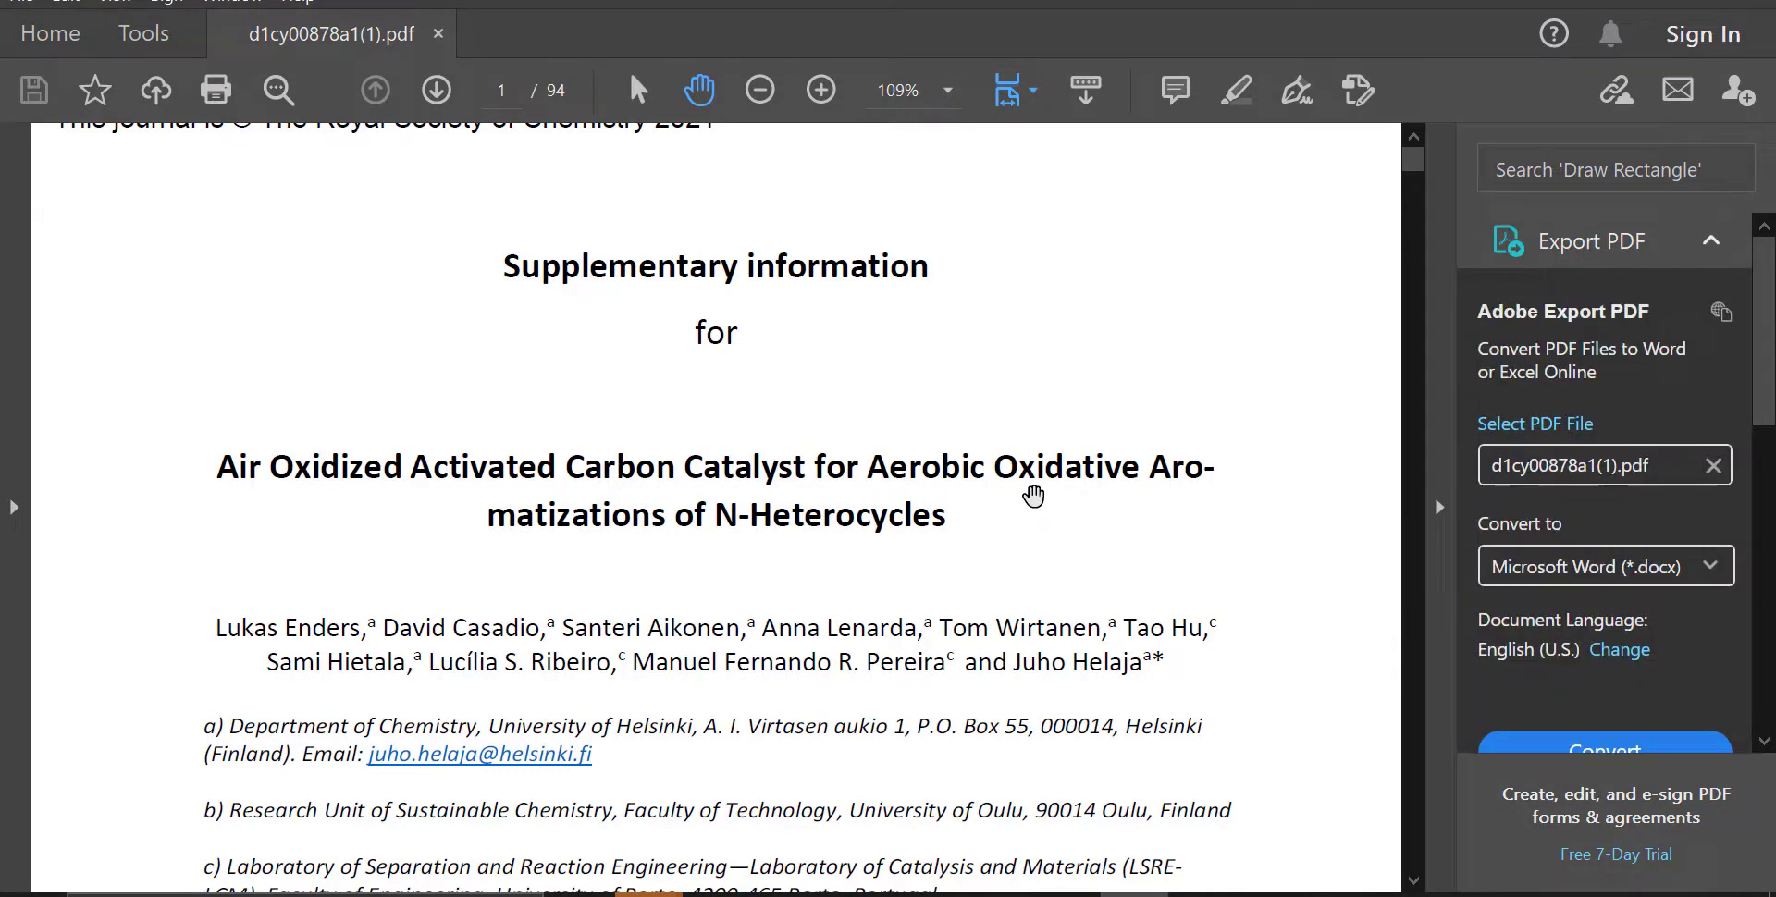
scroll(1034, 497, "down", 5)
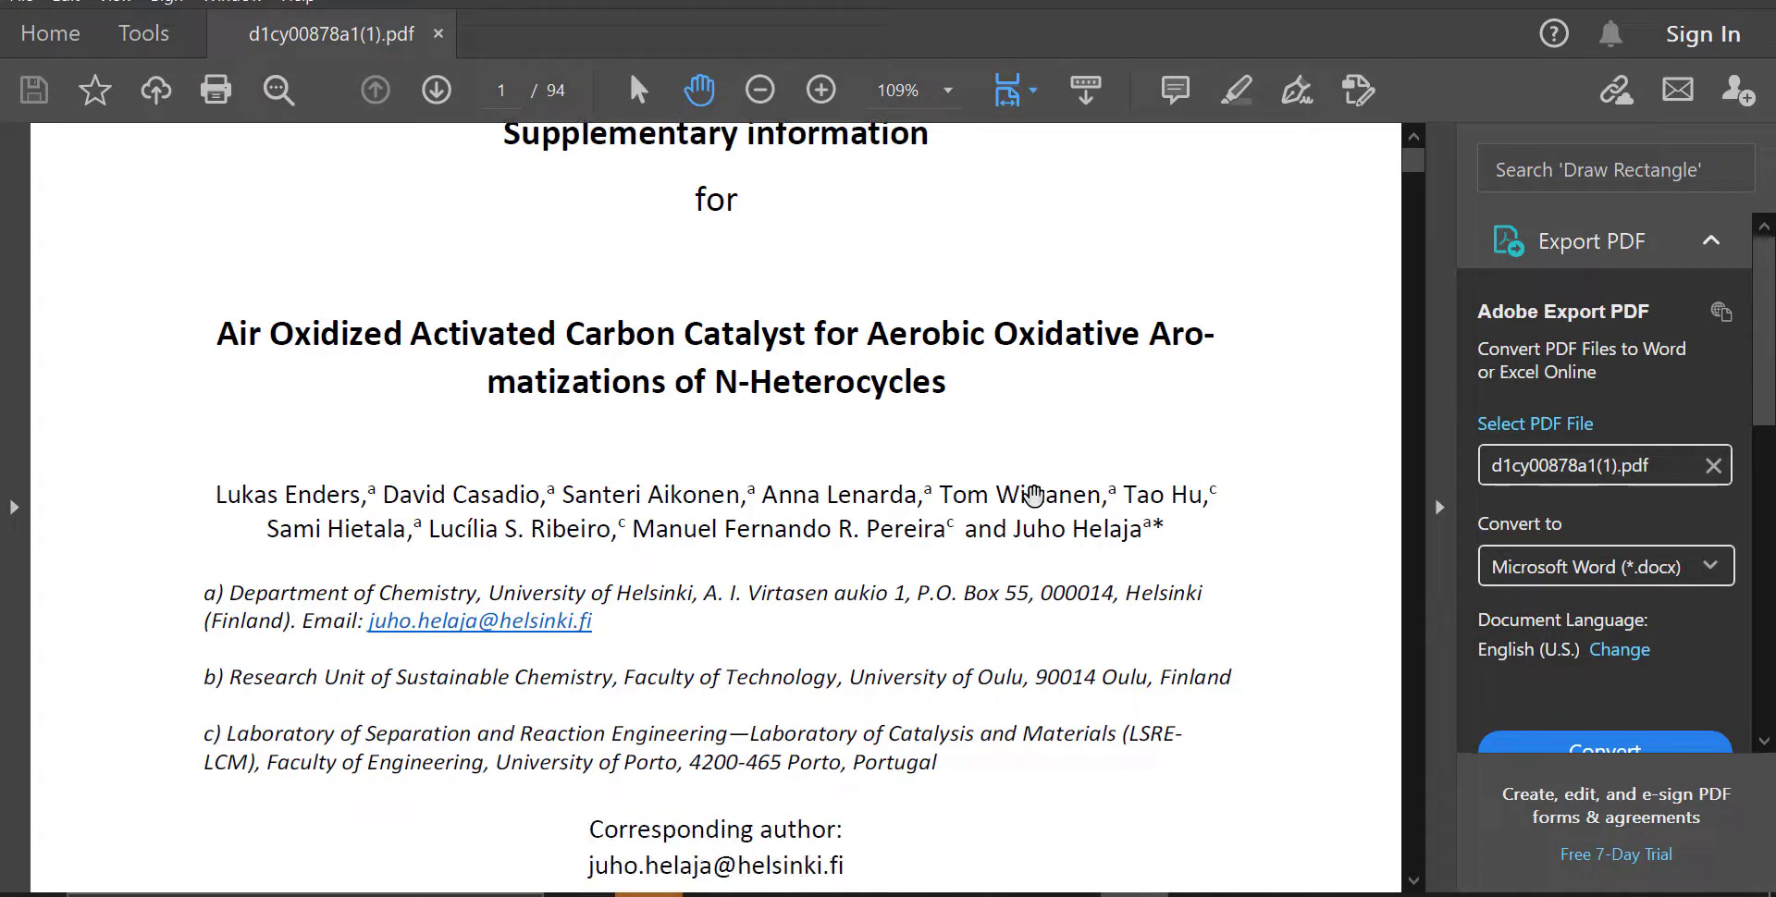
scroll(1033, 497, "down", 5)
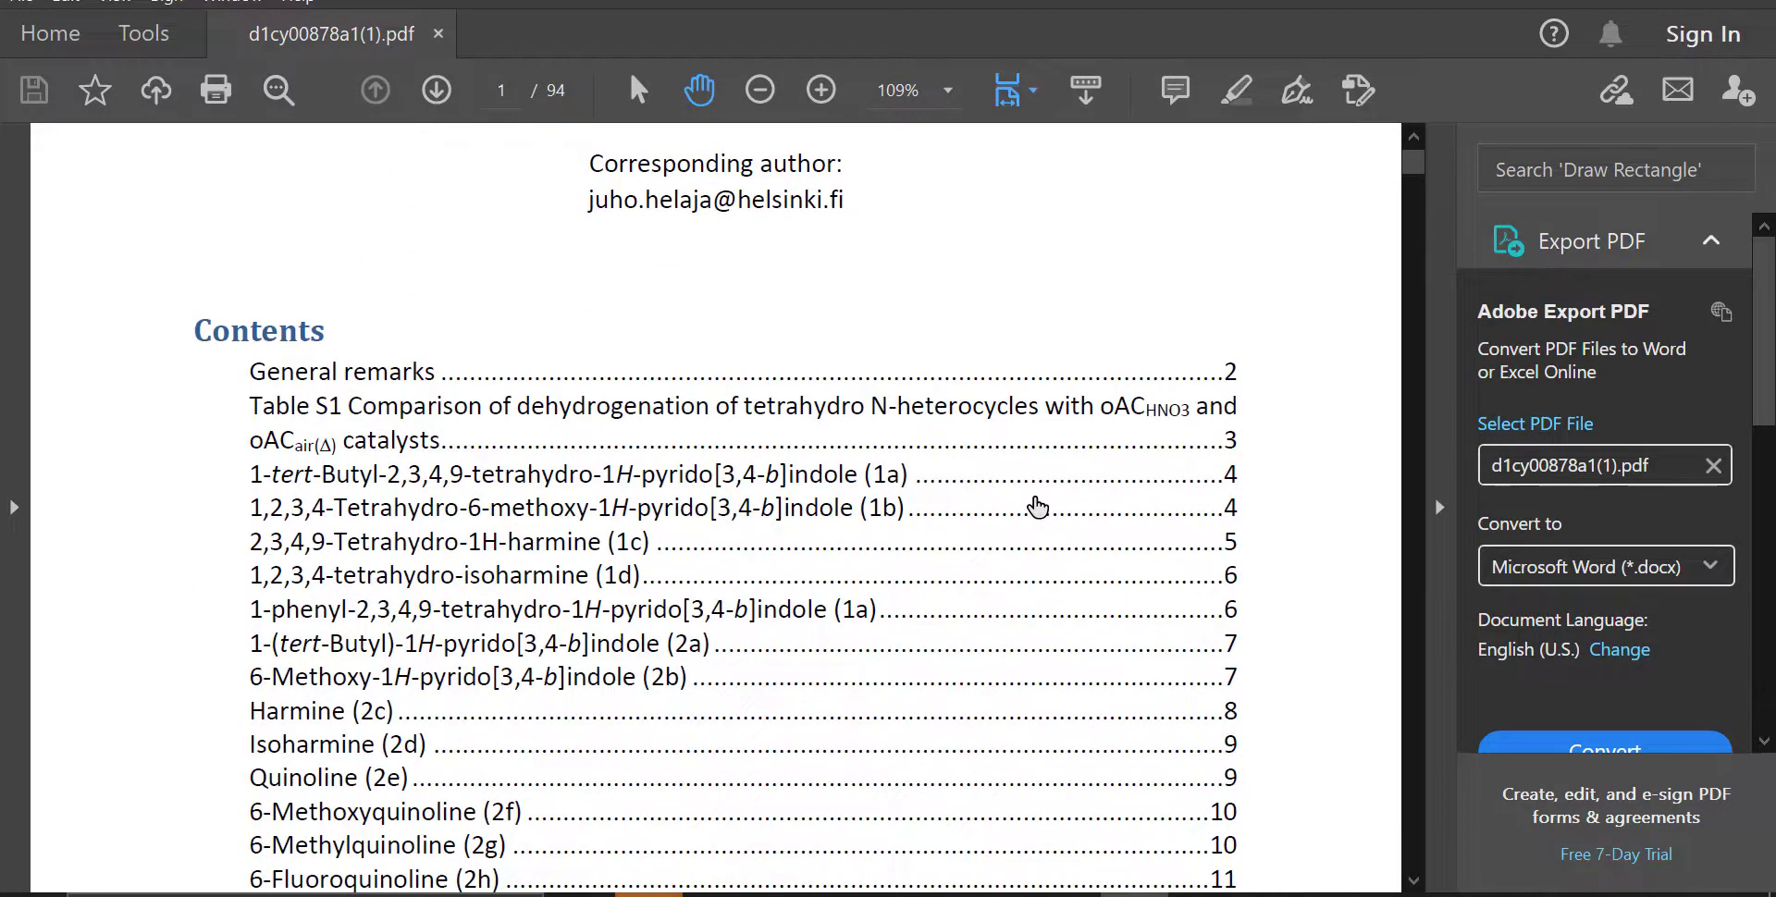
scroll(1036, 504, "down", 1)
scroll(1036, 505, "up", 1)
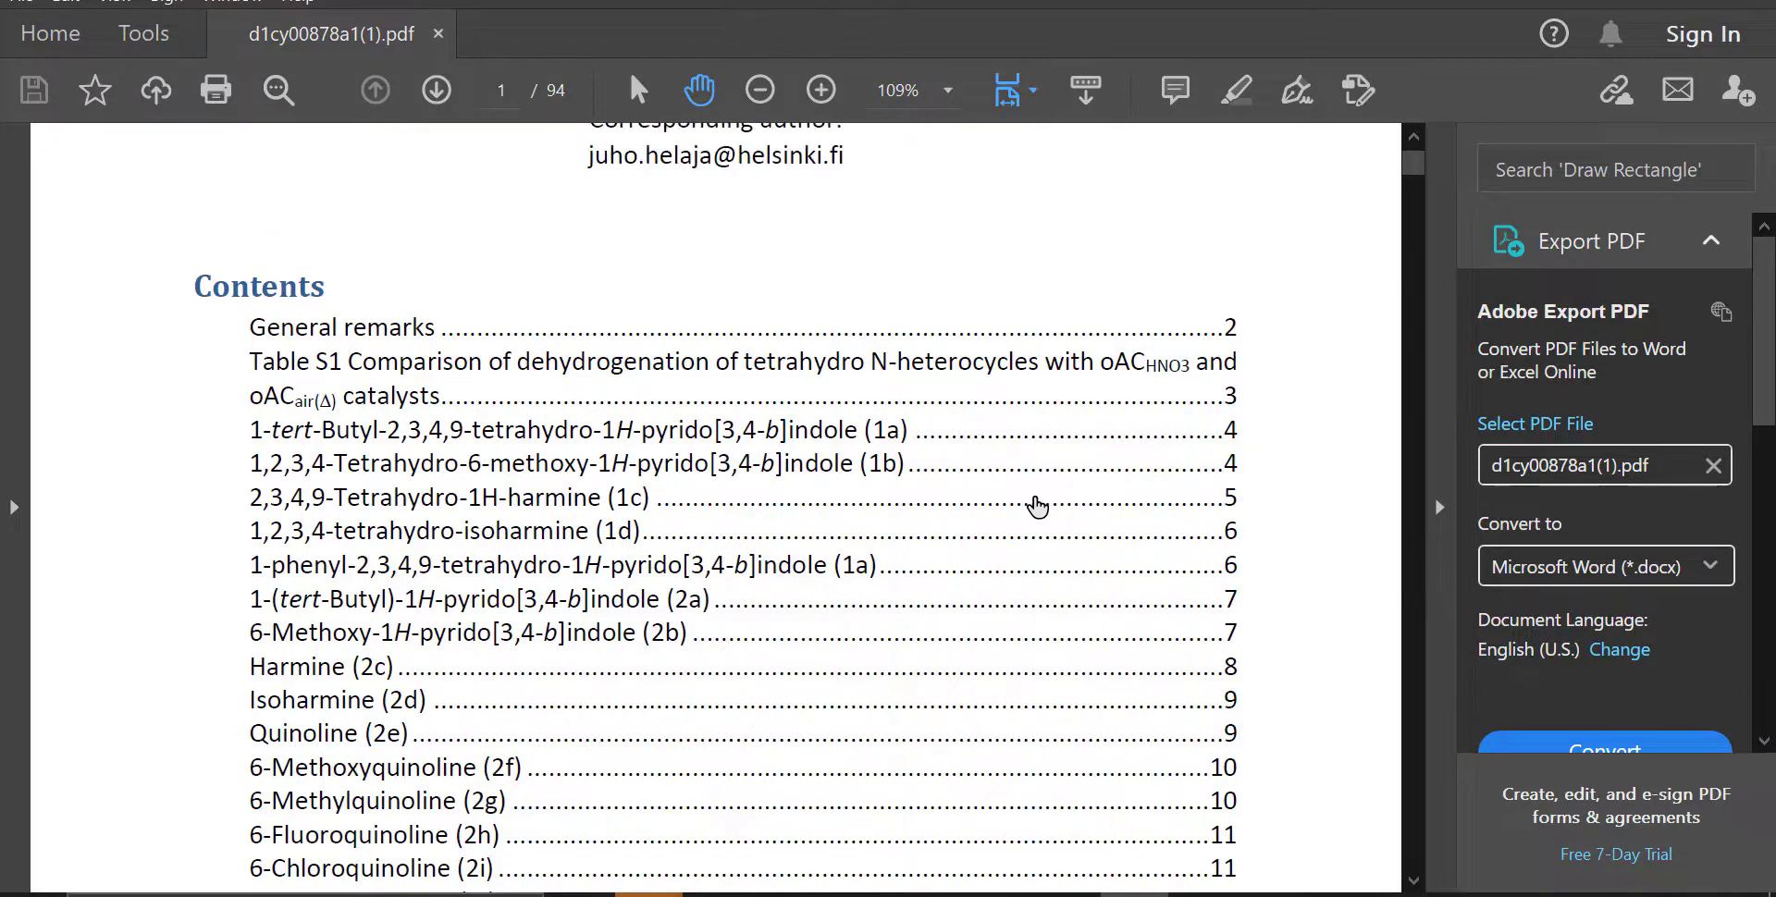
scroll(1036, 505, "down", 2)
scroll(1036, 504, "down", 1)
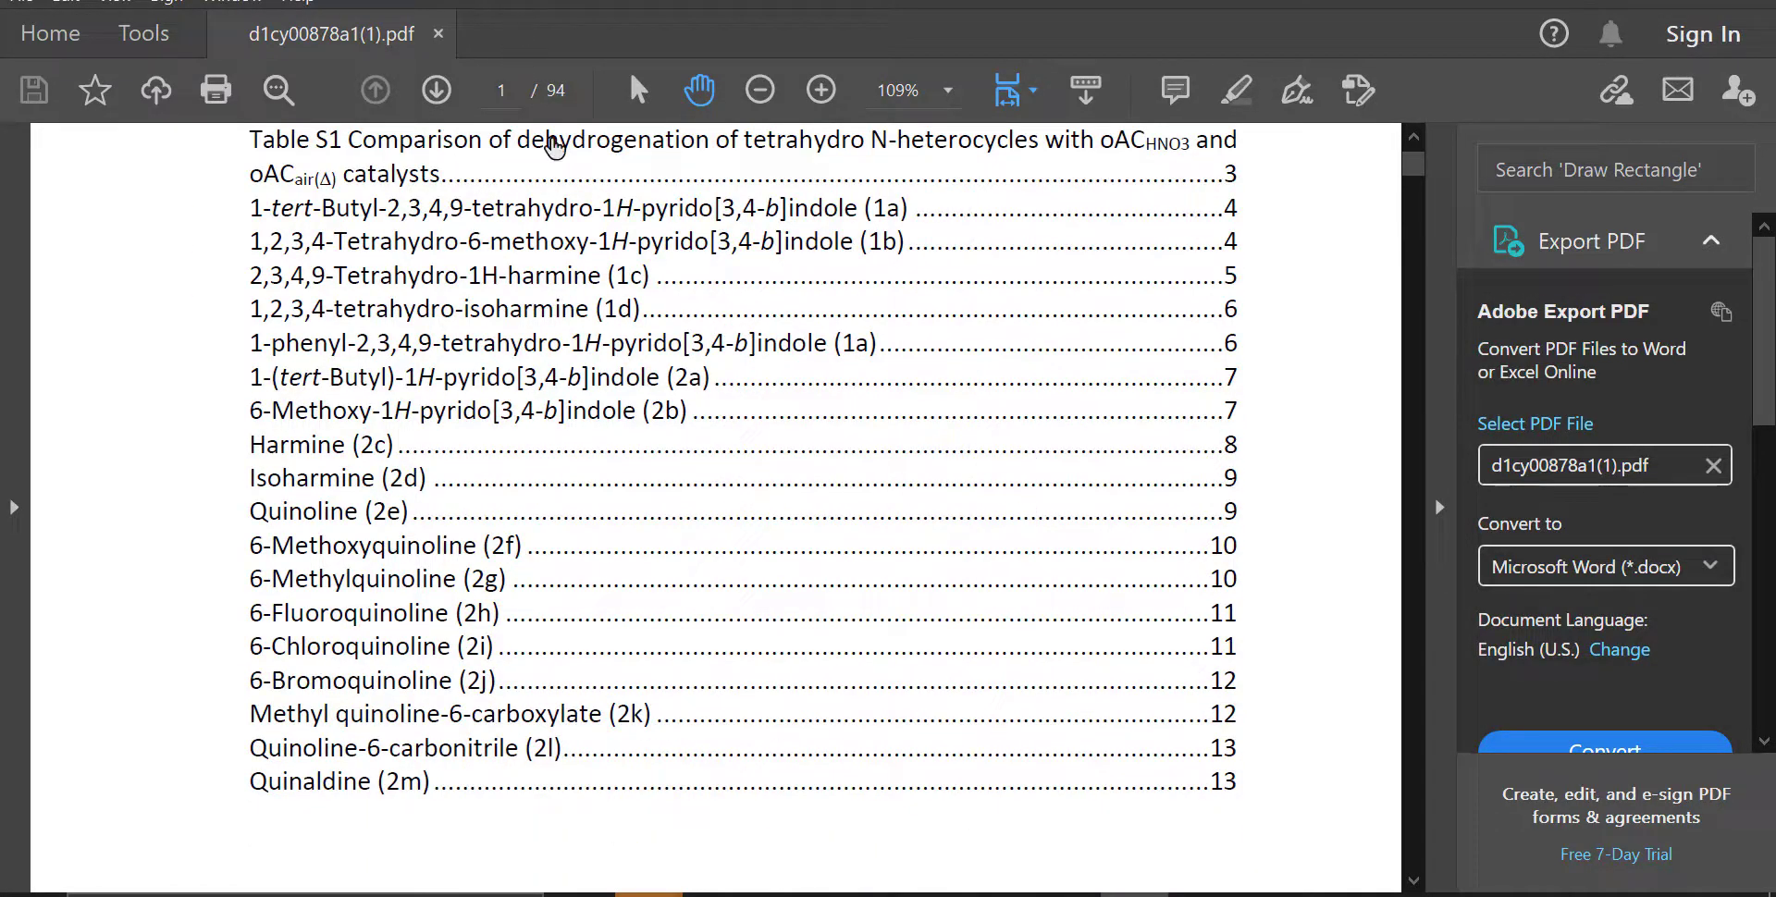
scroll(1146, 478, "down", 5)
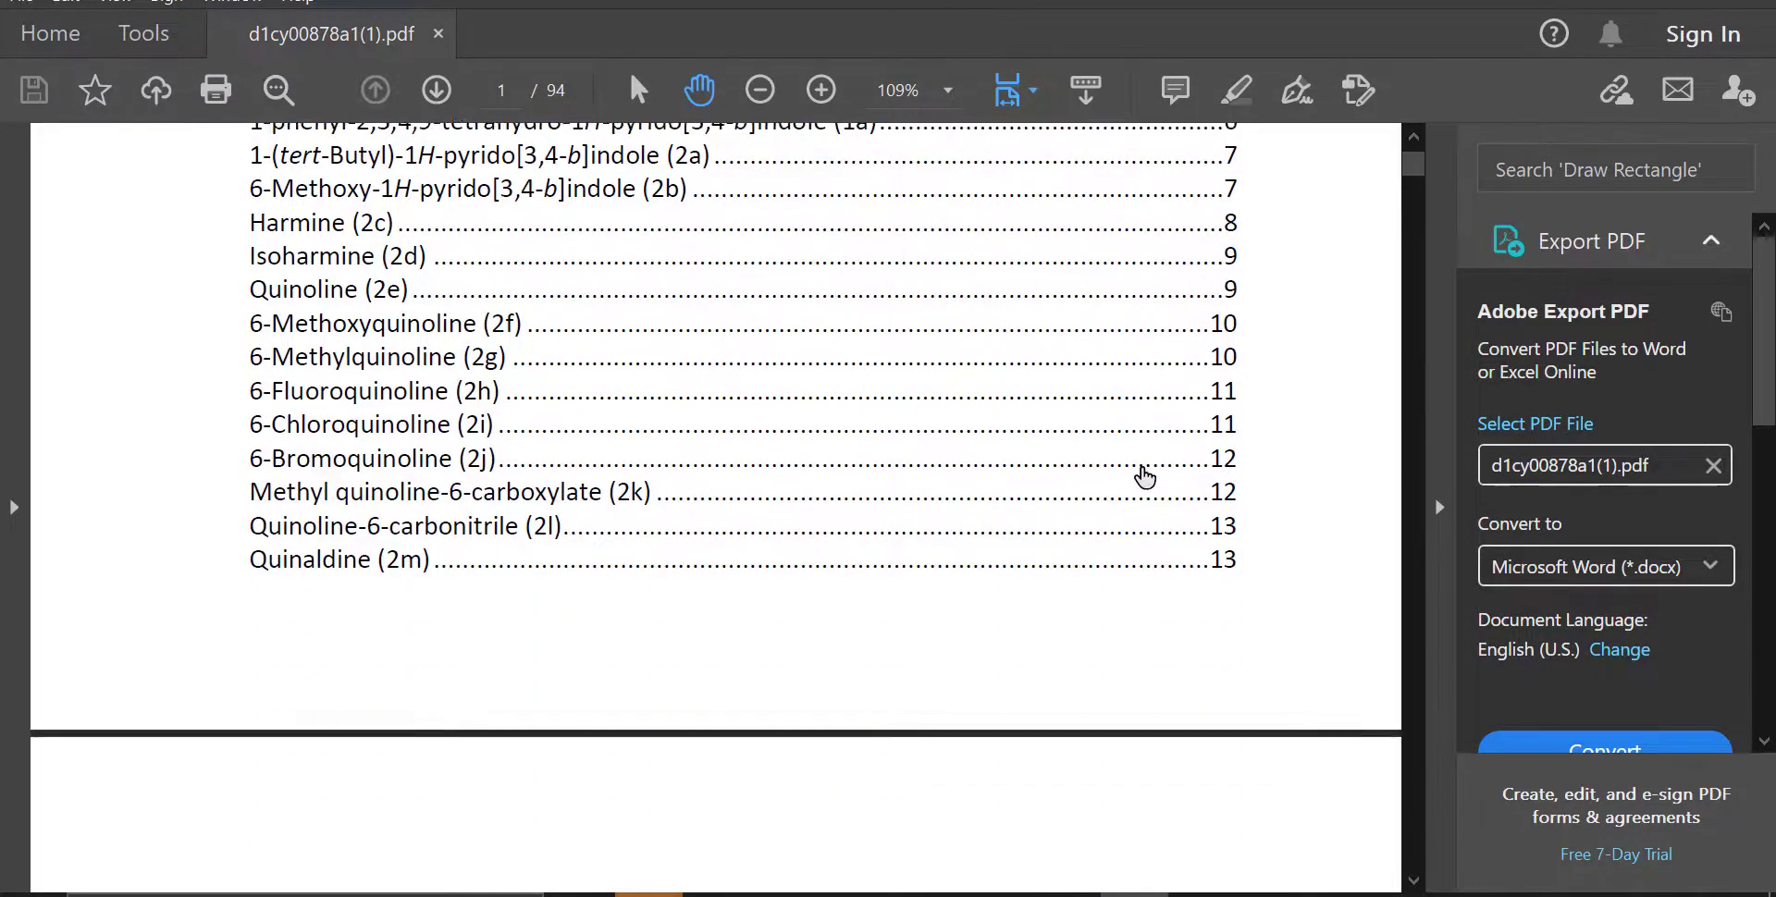
scroll(1143, 472, "down", 5)
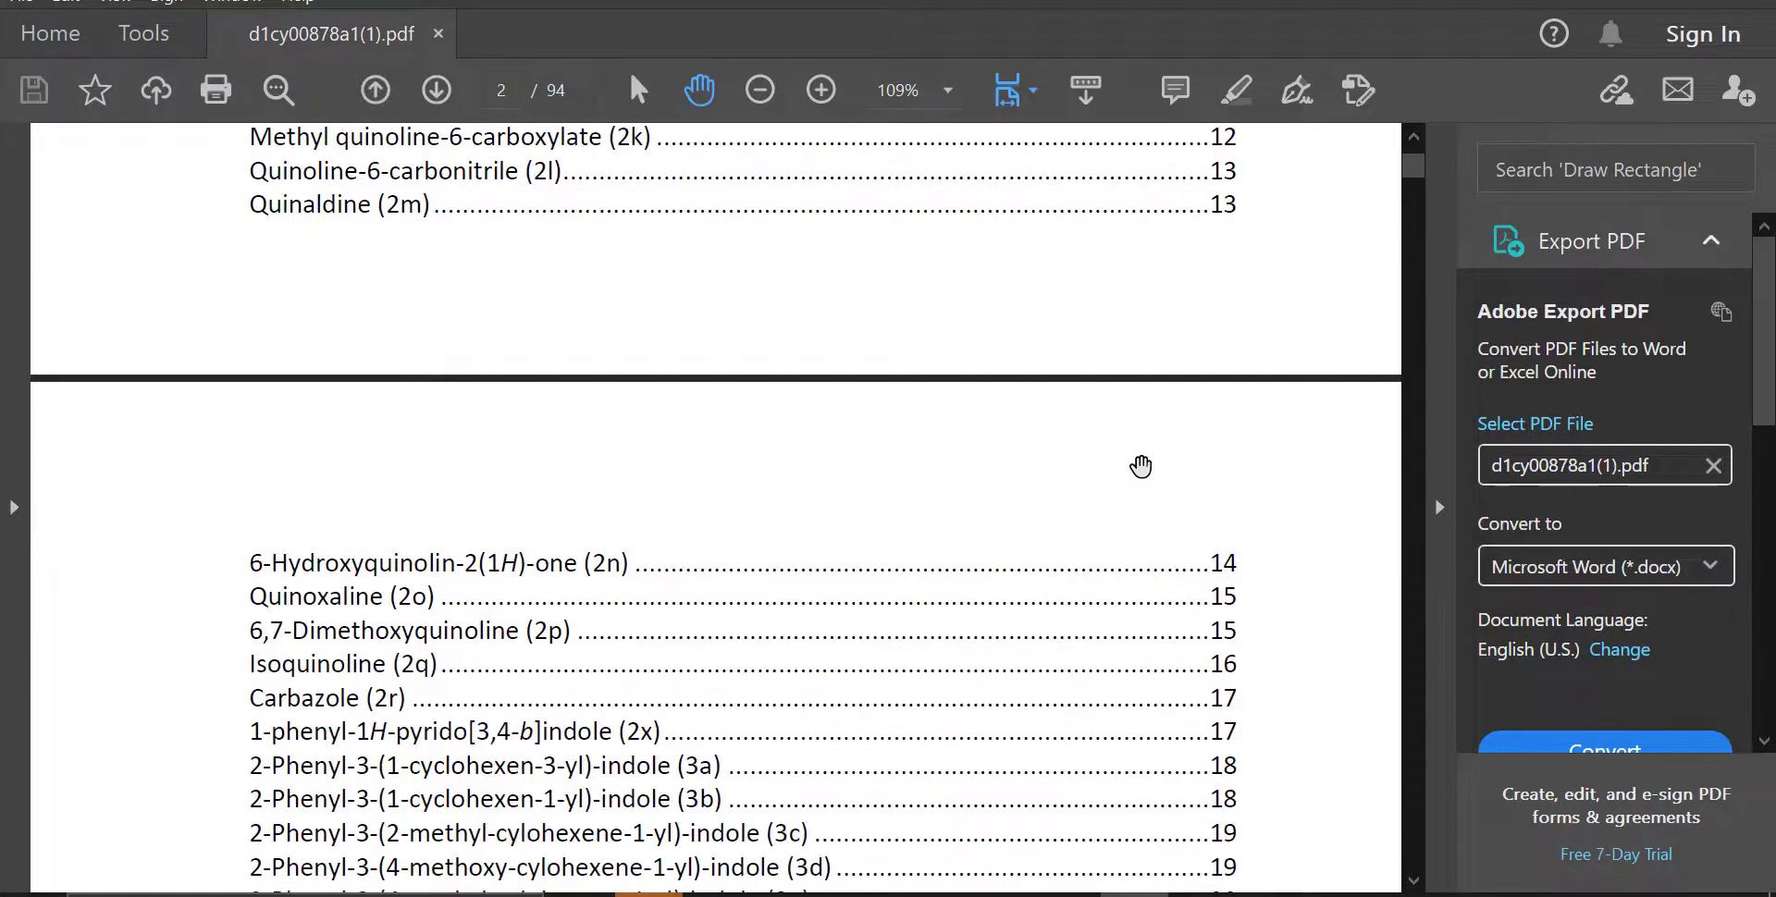
scroll(1146, 477, "up", 7)
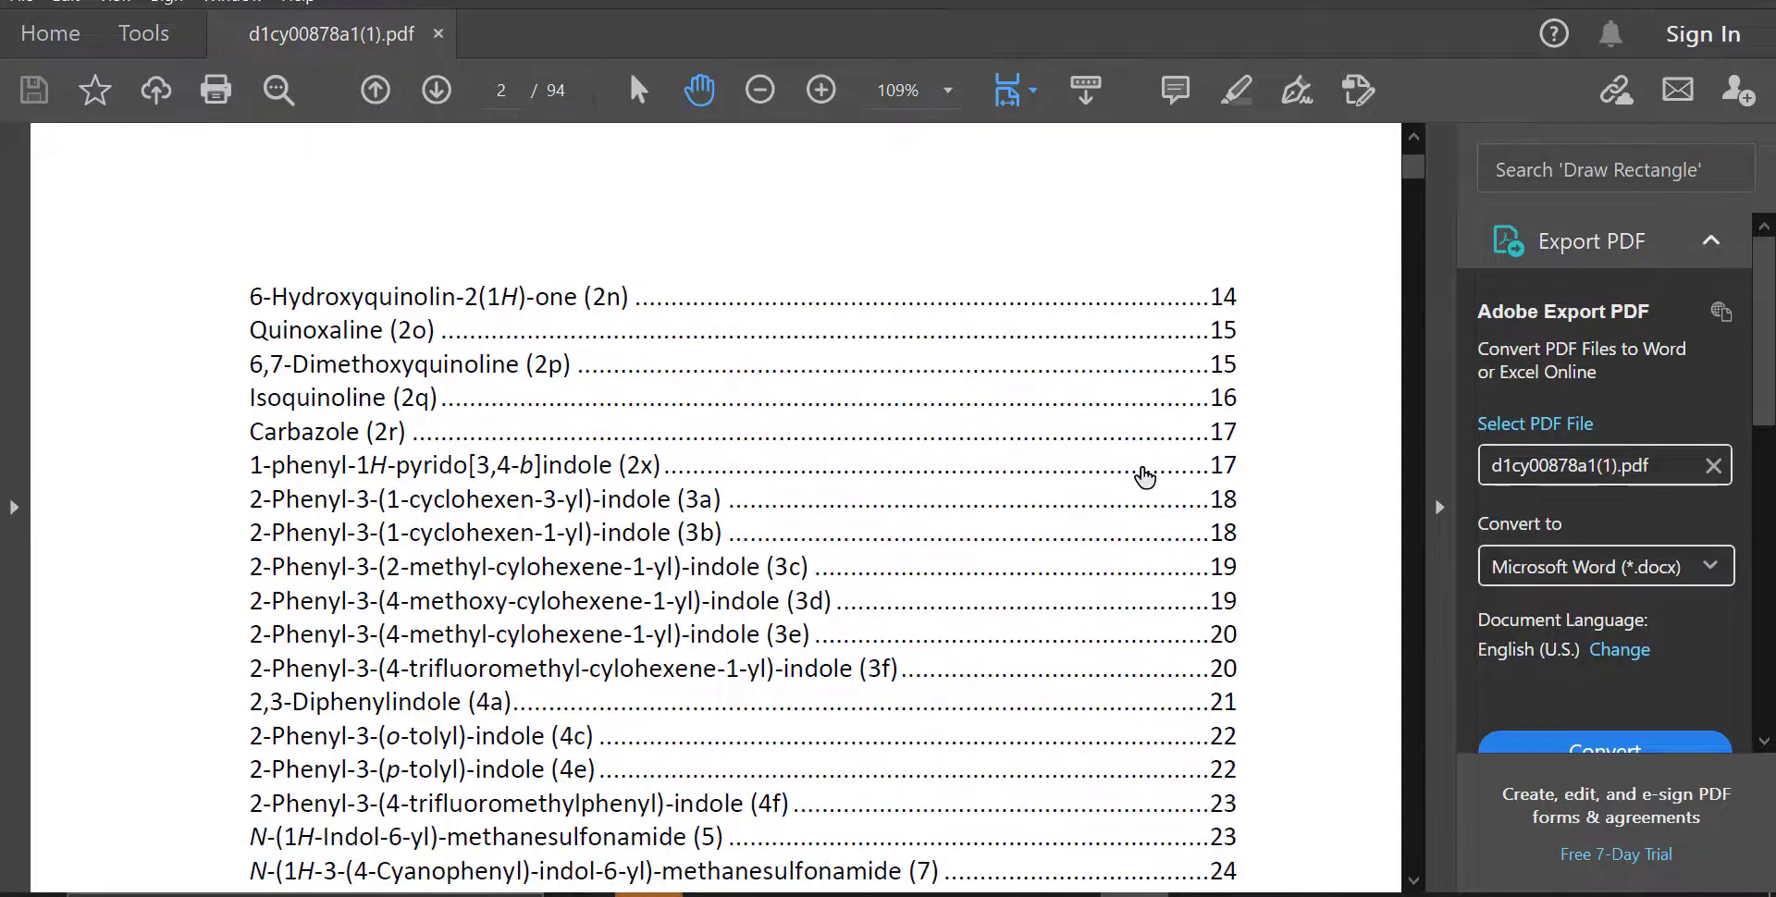
scroll(873, 537, "up", 7)
scroll(512, 648, "down", 2)
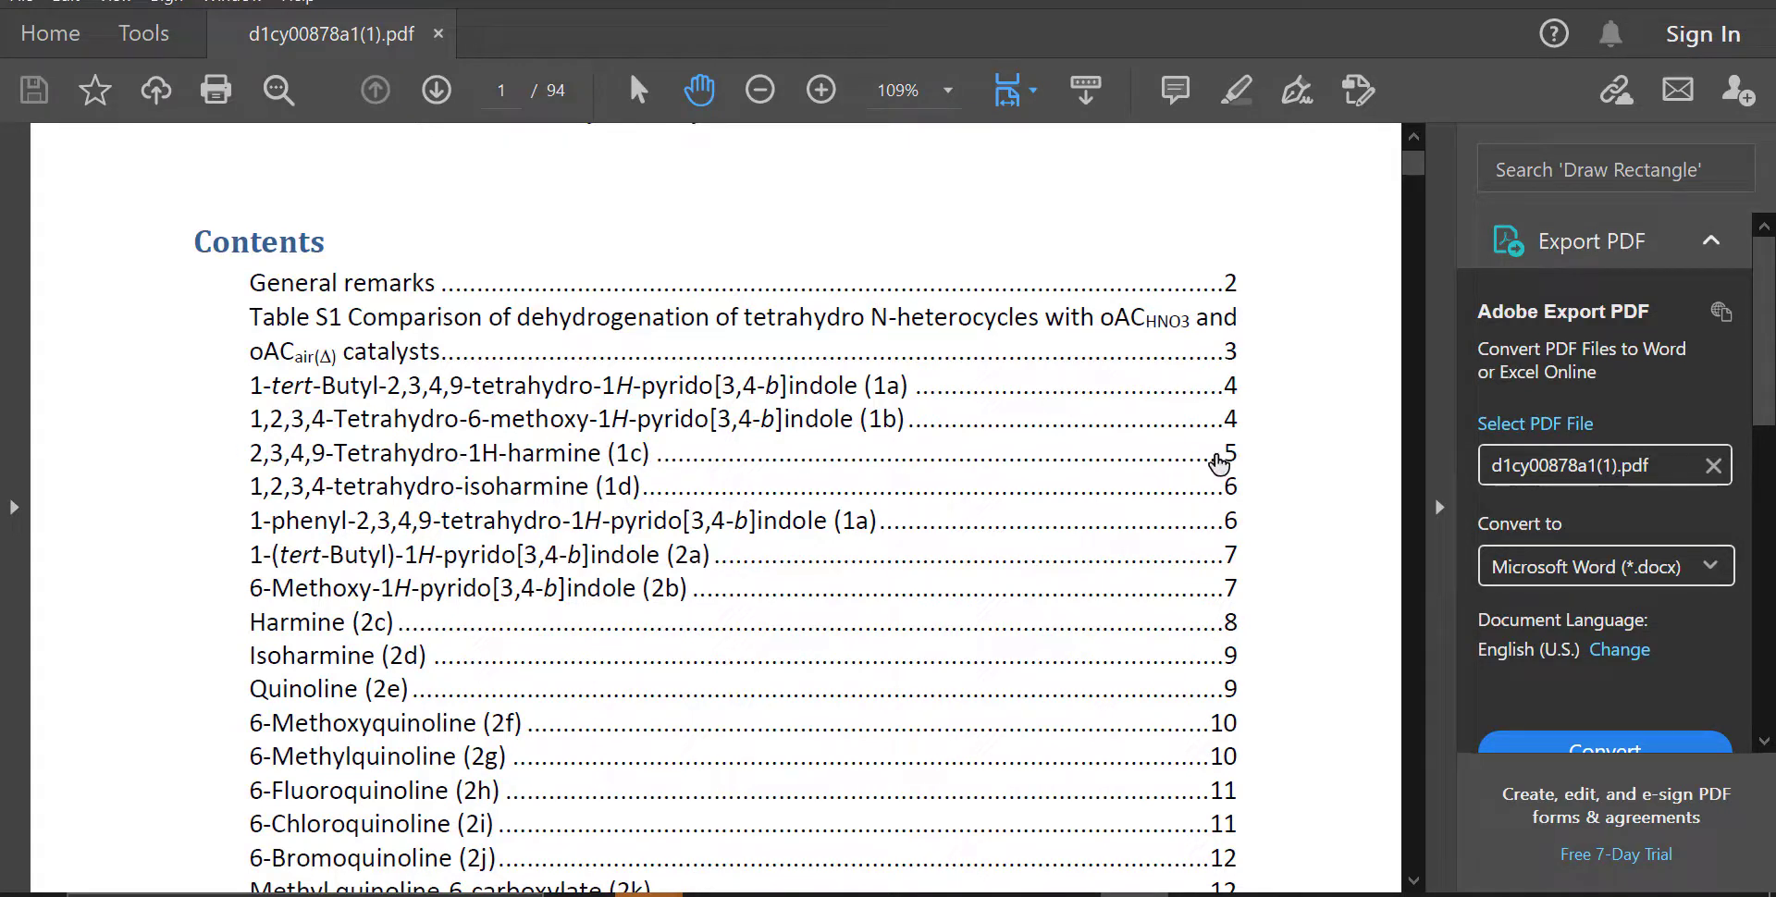
Step: Find the experimental section and read the procedure, yield and NMR data for 1-tert-butyl-2,3,4,9-tetrahydro-1H-pyrido[3,4-b]indole (1a)
scroll(1237, 477, "down", 20)
scroll(1233, 464, "down", 20)
scroll(1233, 465, "down", 5)
scroll(1234, 465, "up", 3)
scroll(1233, 464, "up", 3)
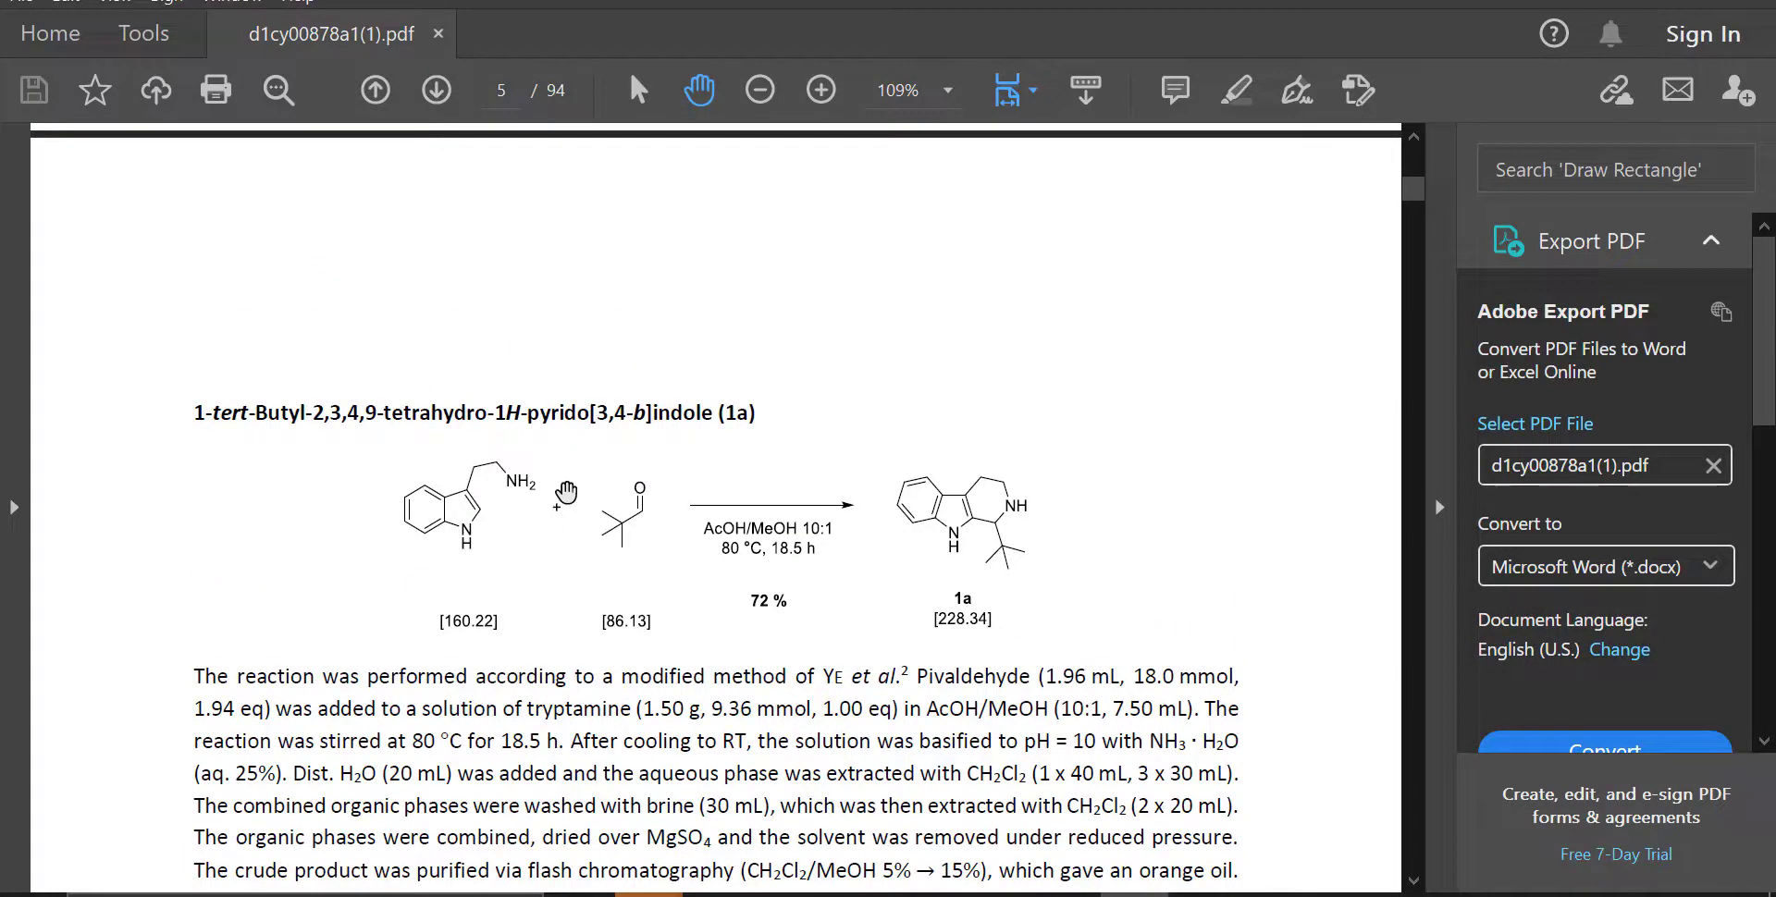
scroll(567, 493, "down", 1)
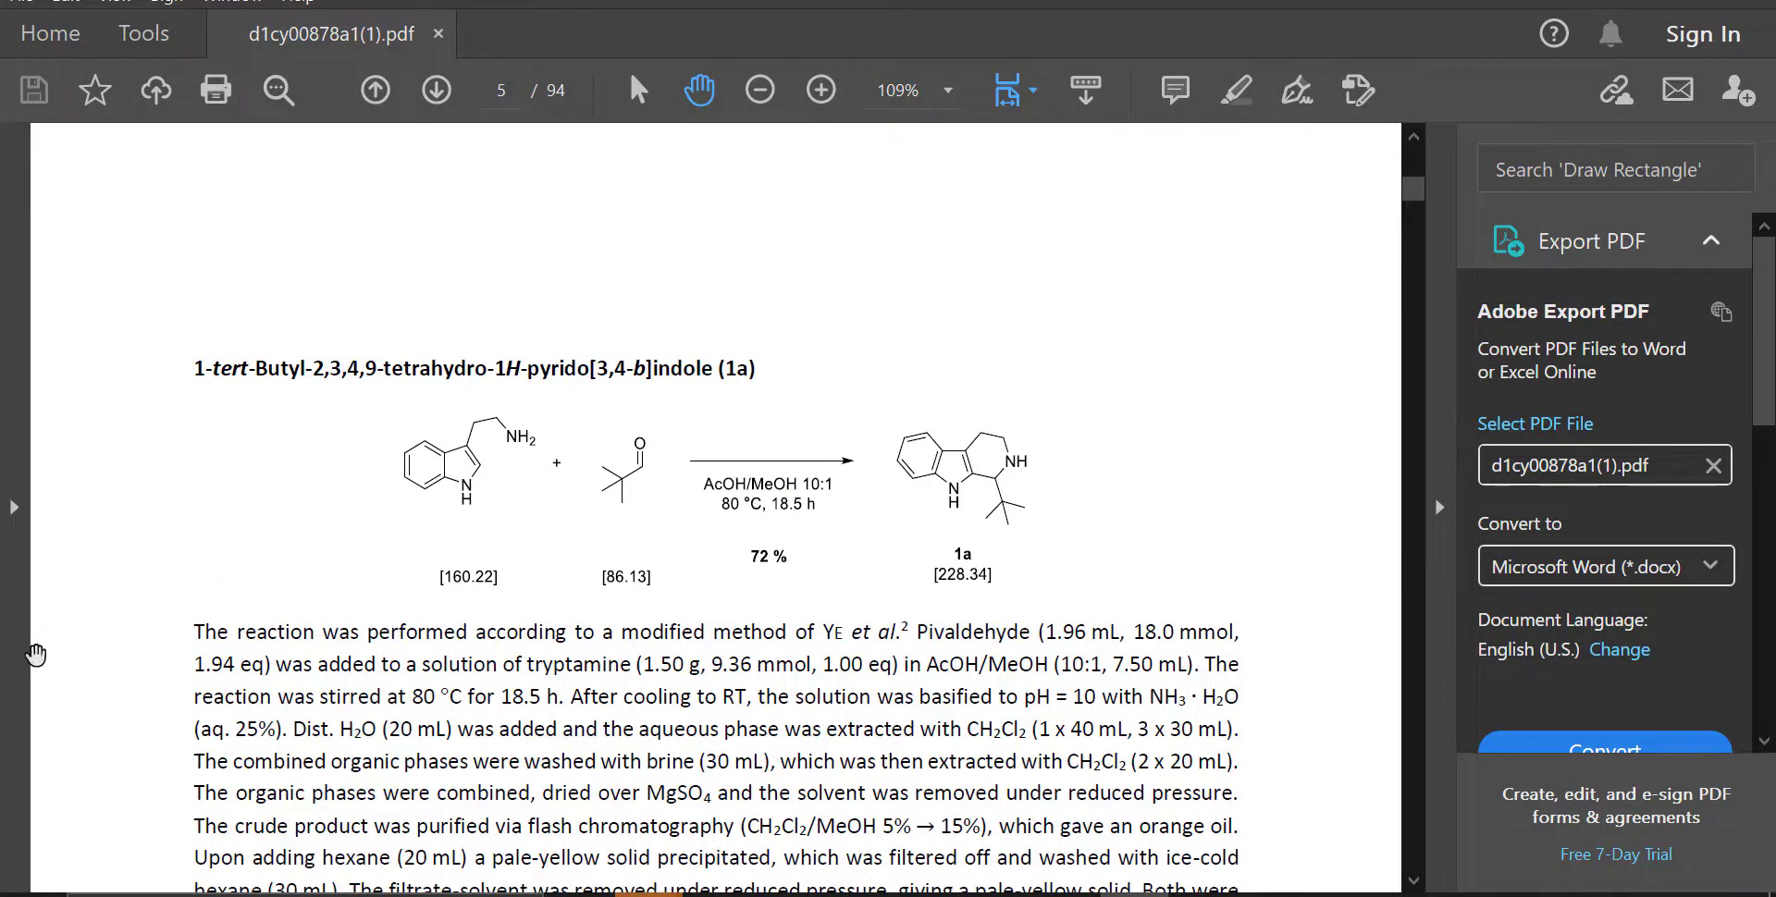
scroll(35, 655, "down", 3)
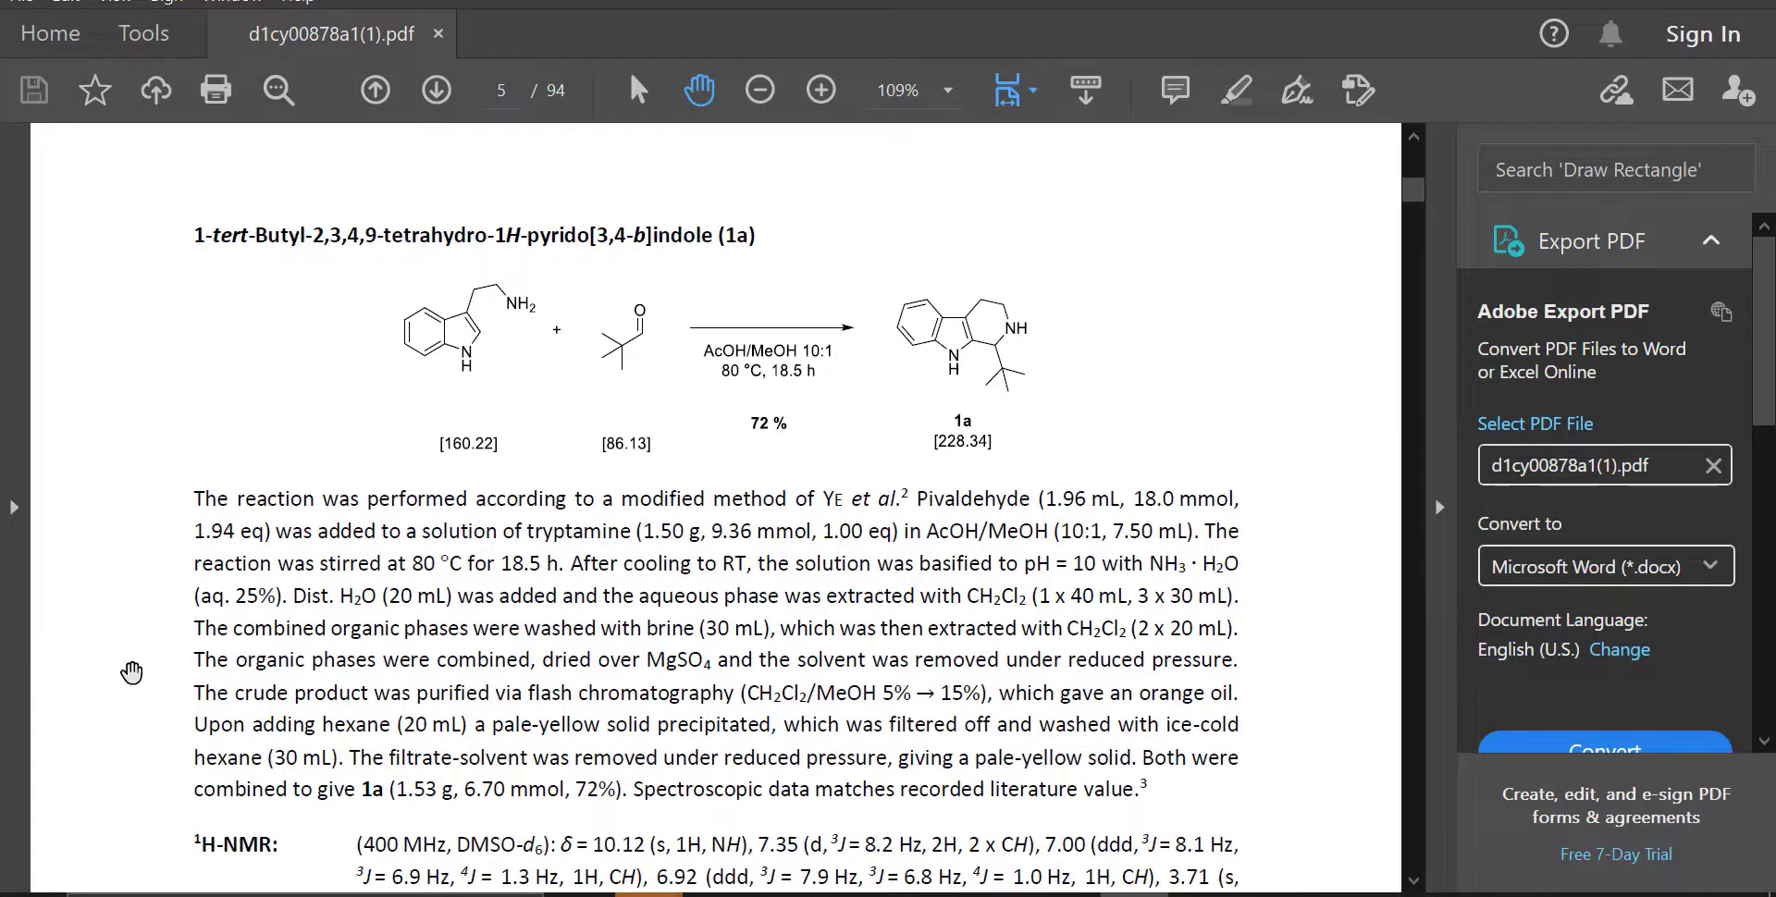
scroll(131, 672, "down", 2)
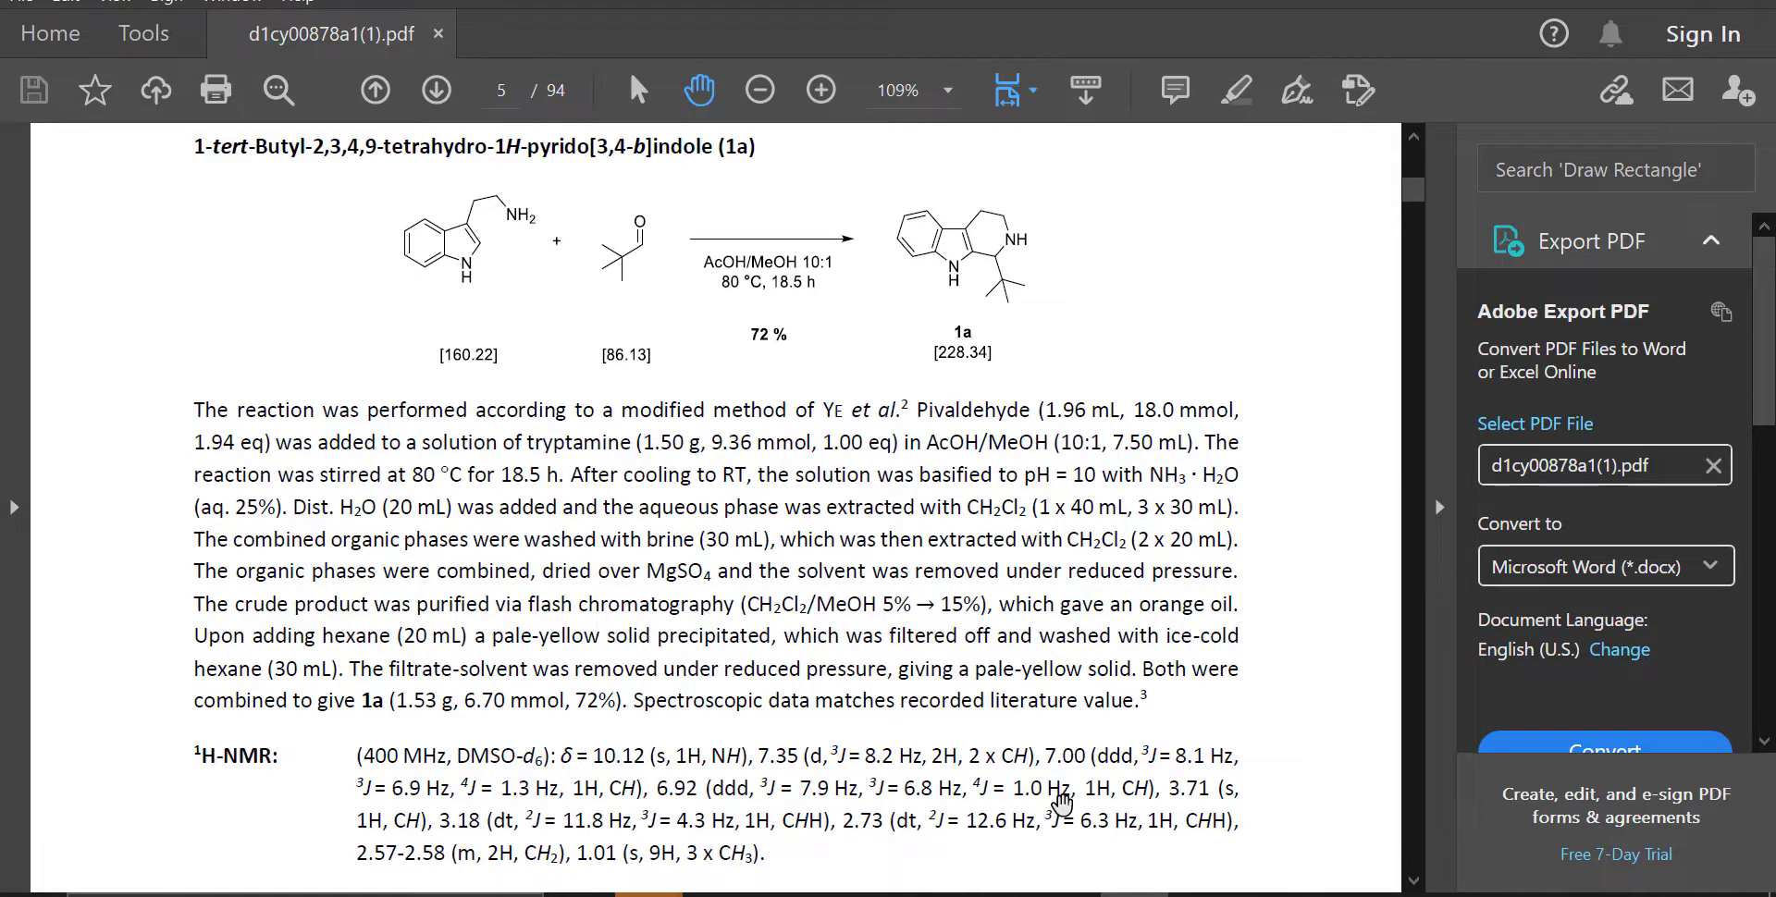
scroll(1312, 514, "down", 1)
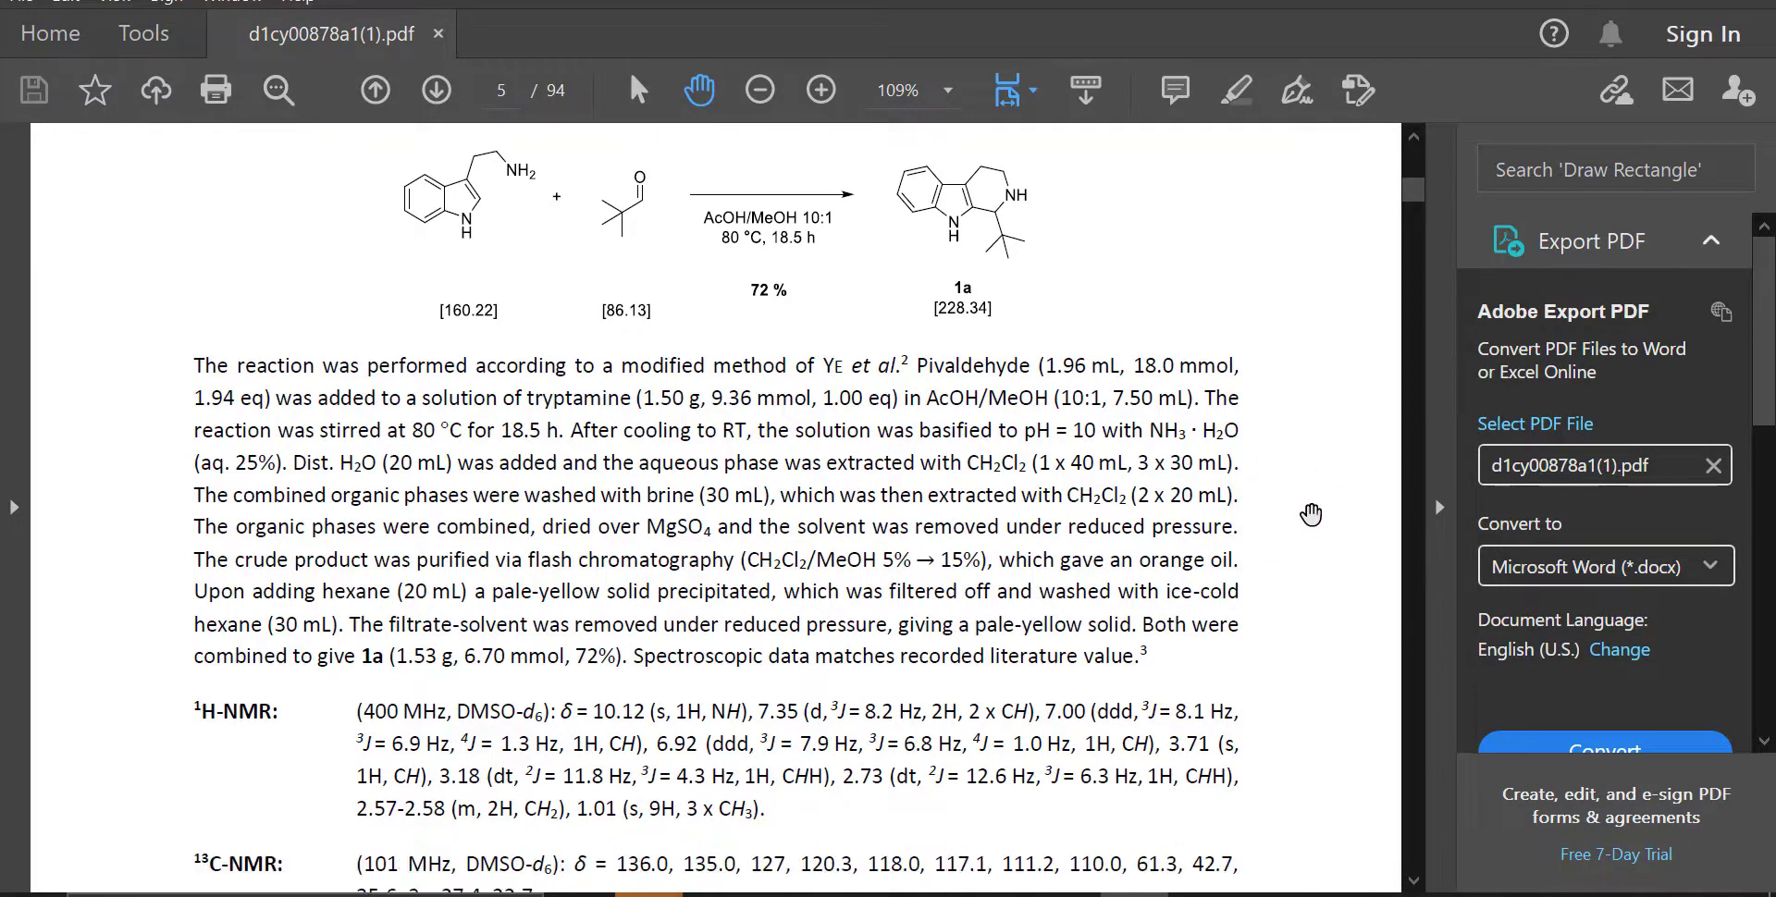
scroll(1312, 515, "up", 3)
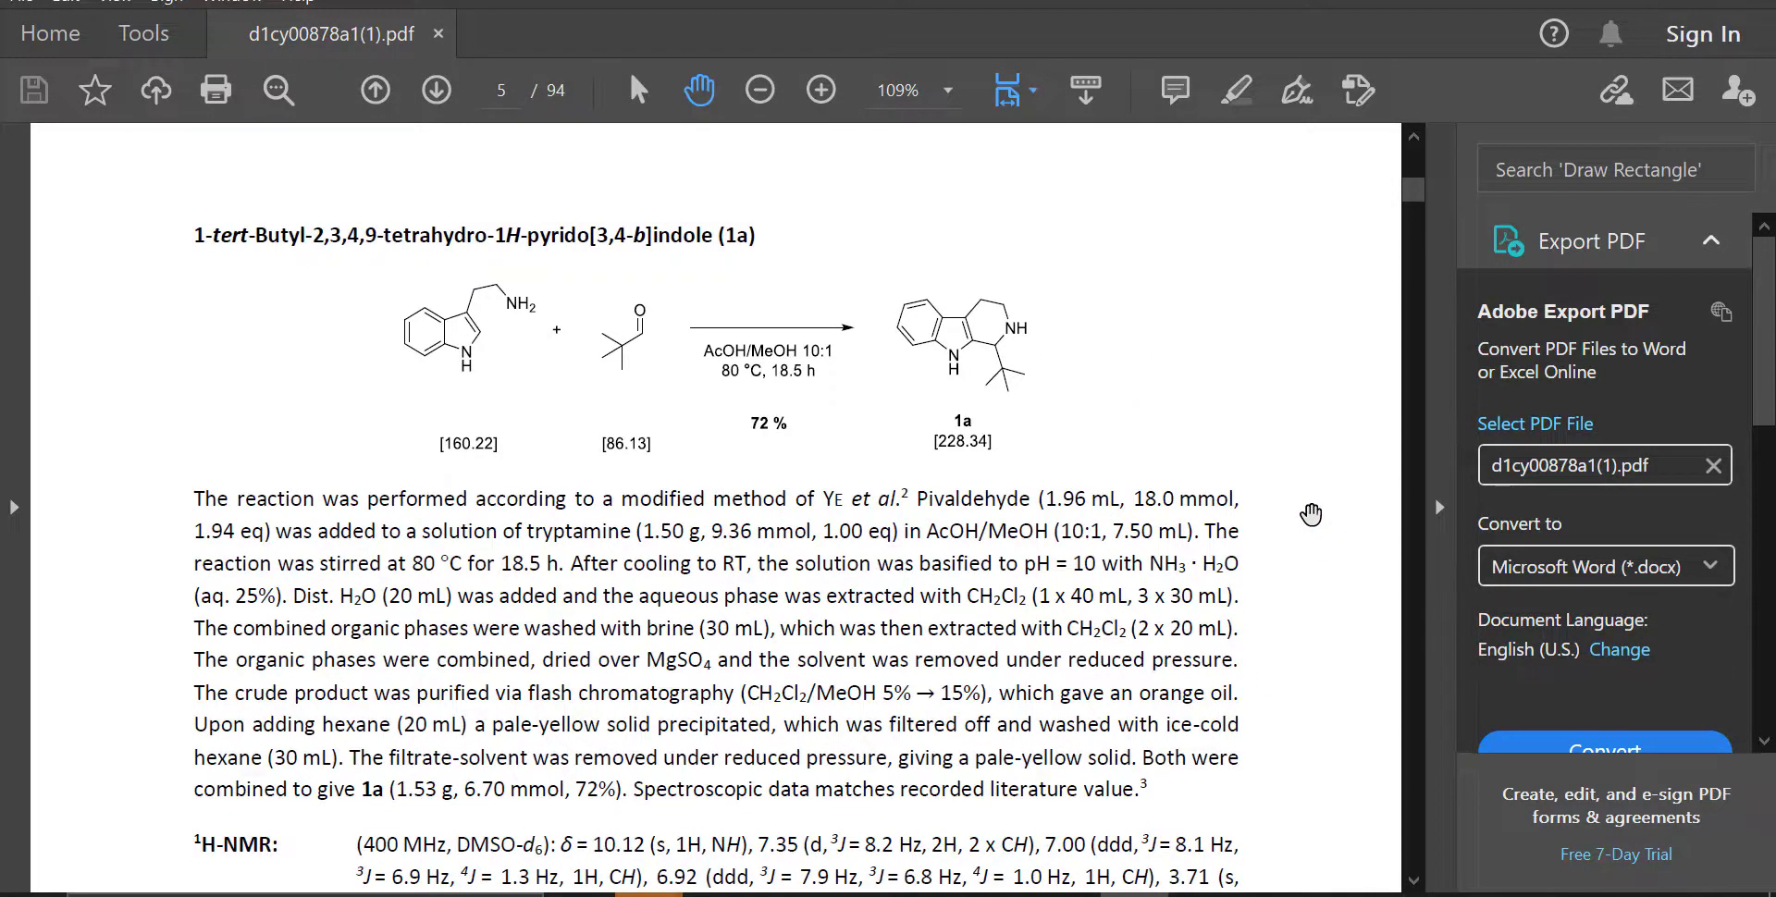
Step: Look through the tetrahydro-harmine (1c), 1d and 2b procedures and locate the harmine (2c) synthesis procedure
scroll(1203, 435, "down", 20)
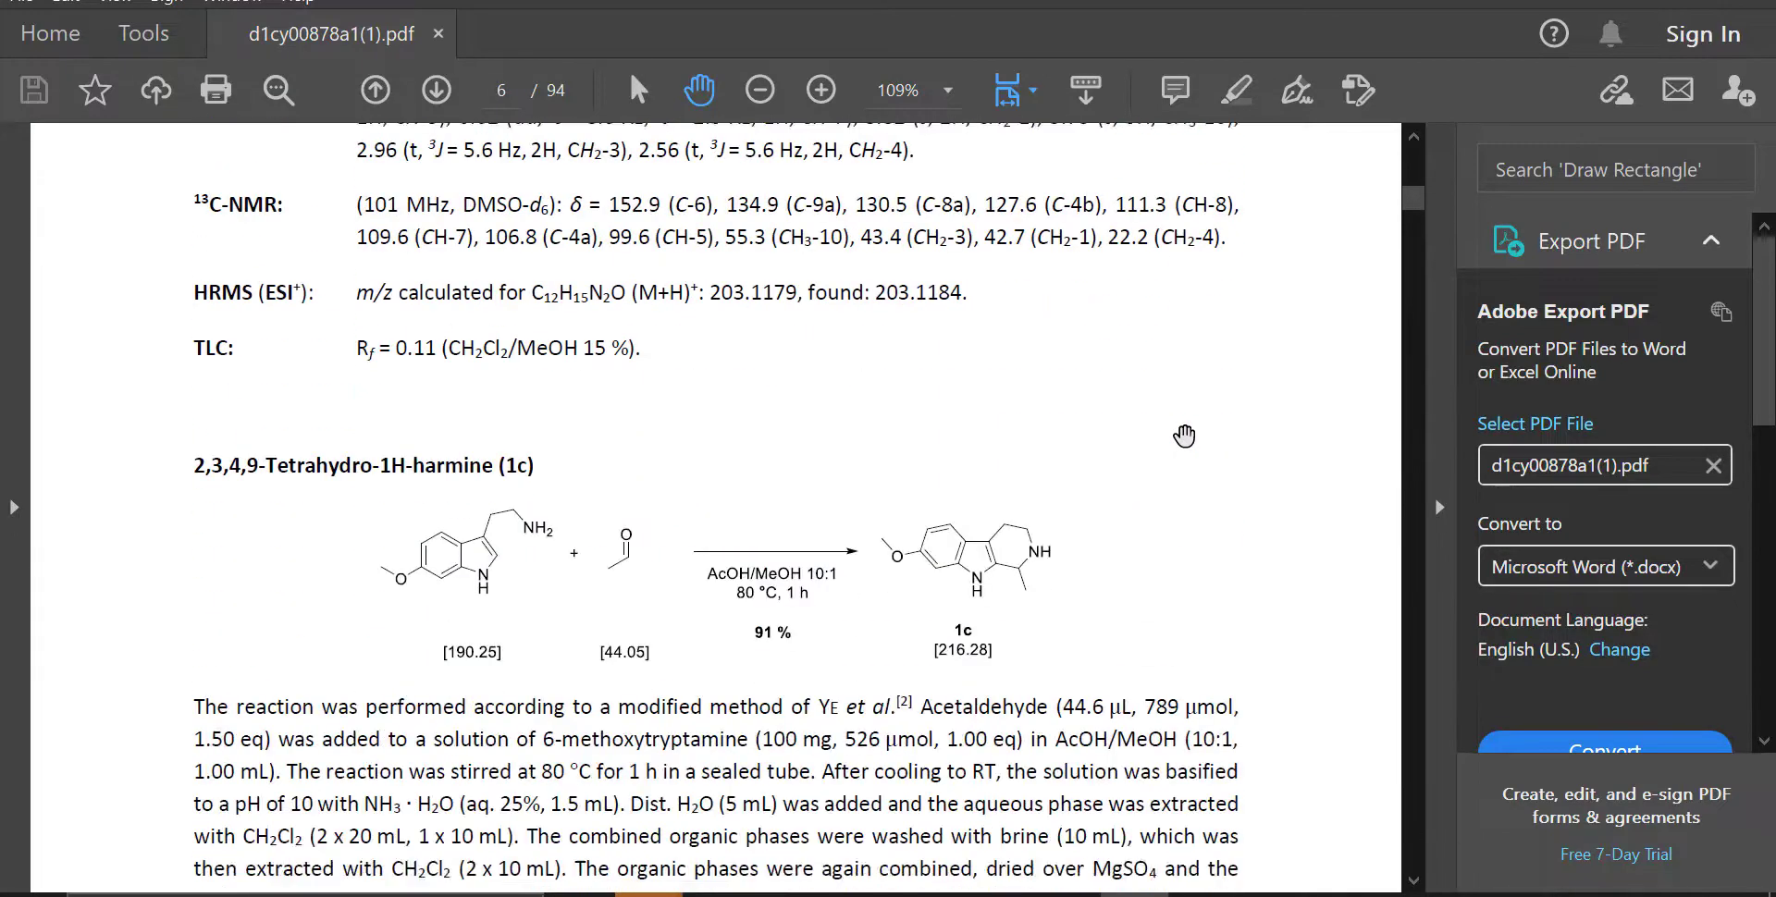
scroll(1184, 436, "down", 20)
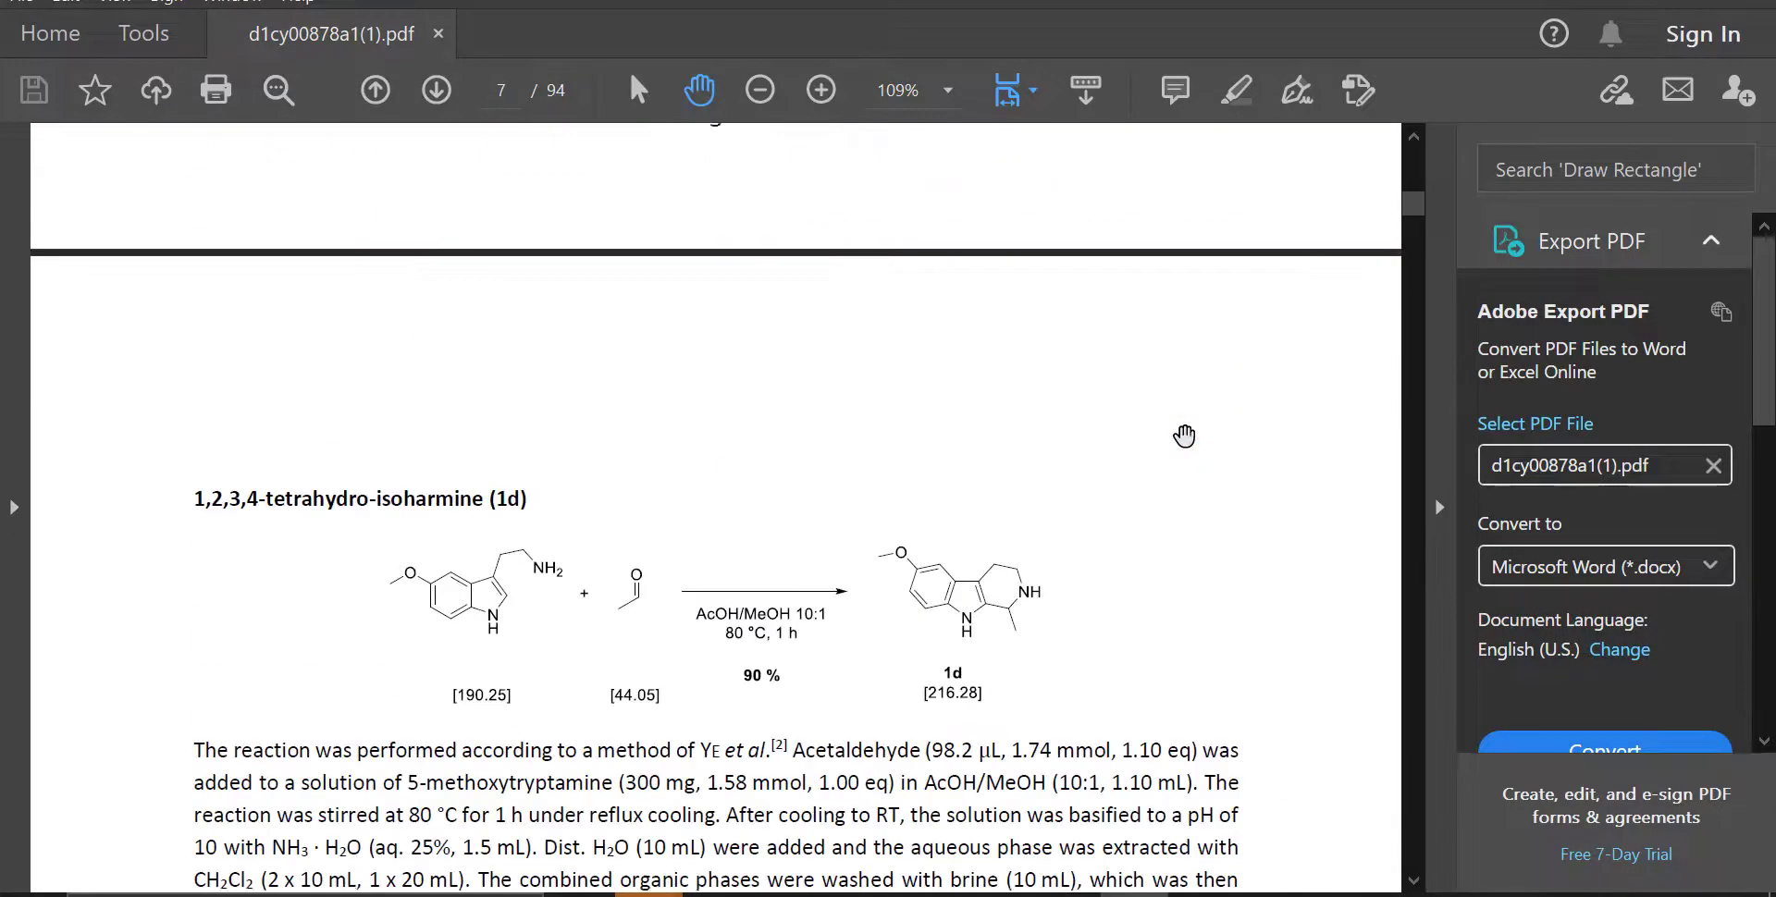
scroll(1184, 436, "down", 20)
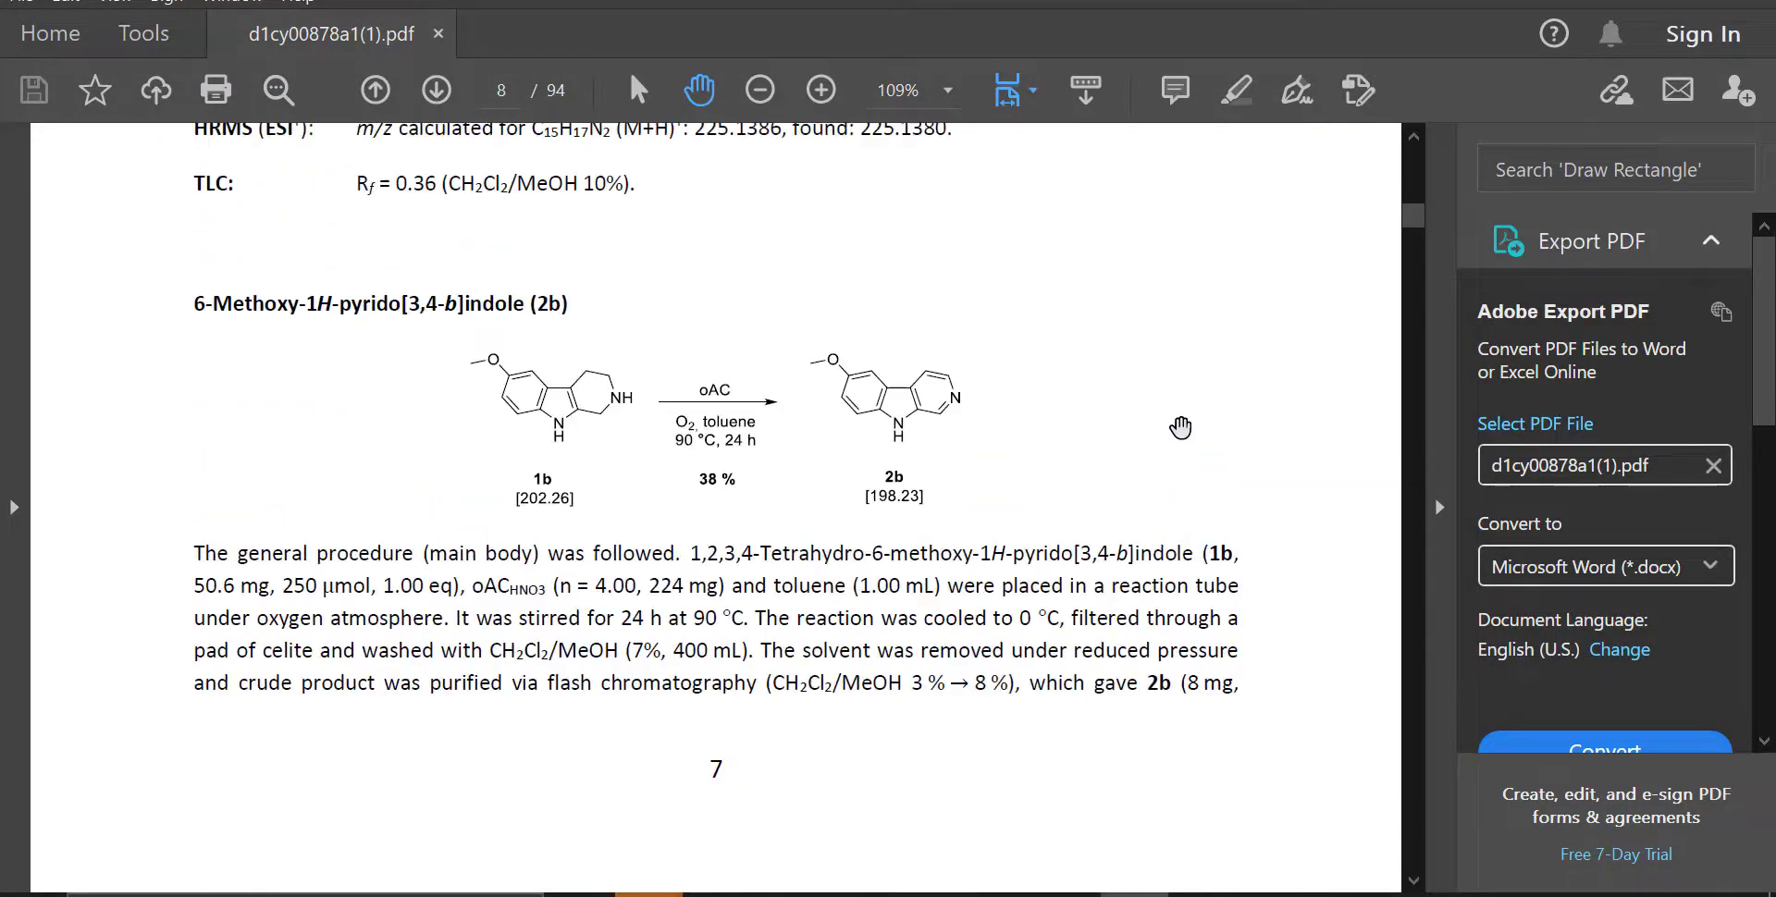
scroll(1181, 427, "up", 1)
scroll(1181, 427, "down", 1)
scroll(1181, 427, "down", 8)
scroll(1180, 427, "up", 10)
scroll(1181, 427, "up", 20)
scroll(1181, 428, "down", 20)
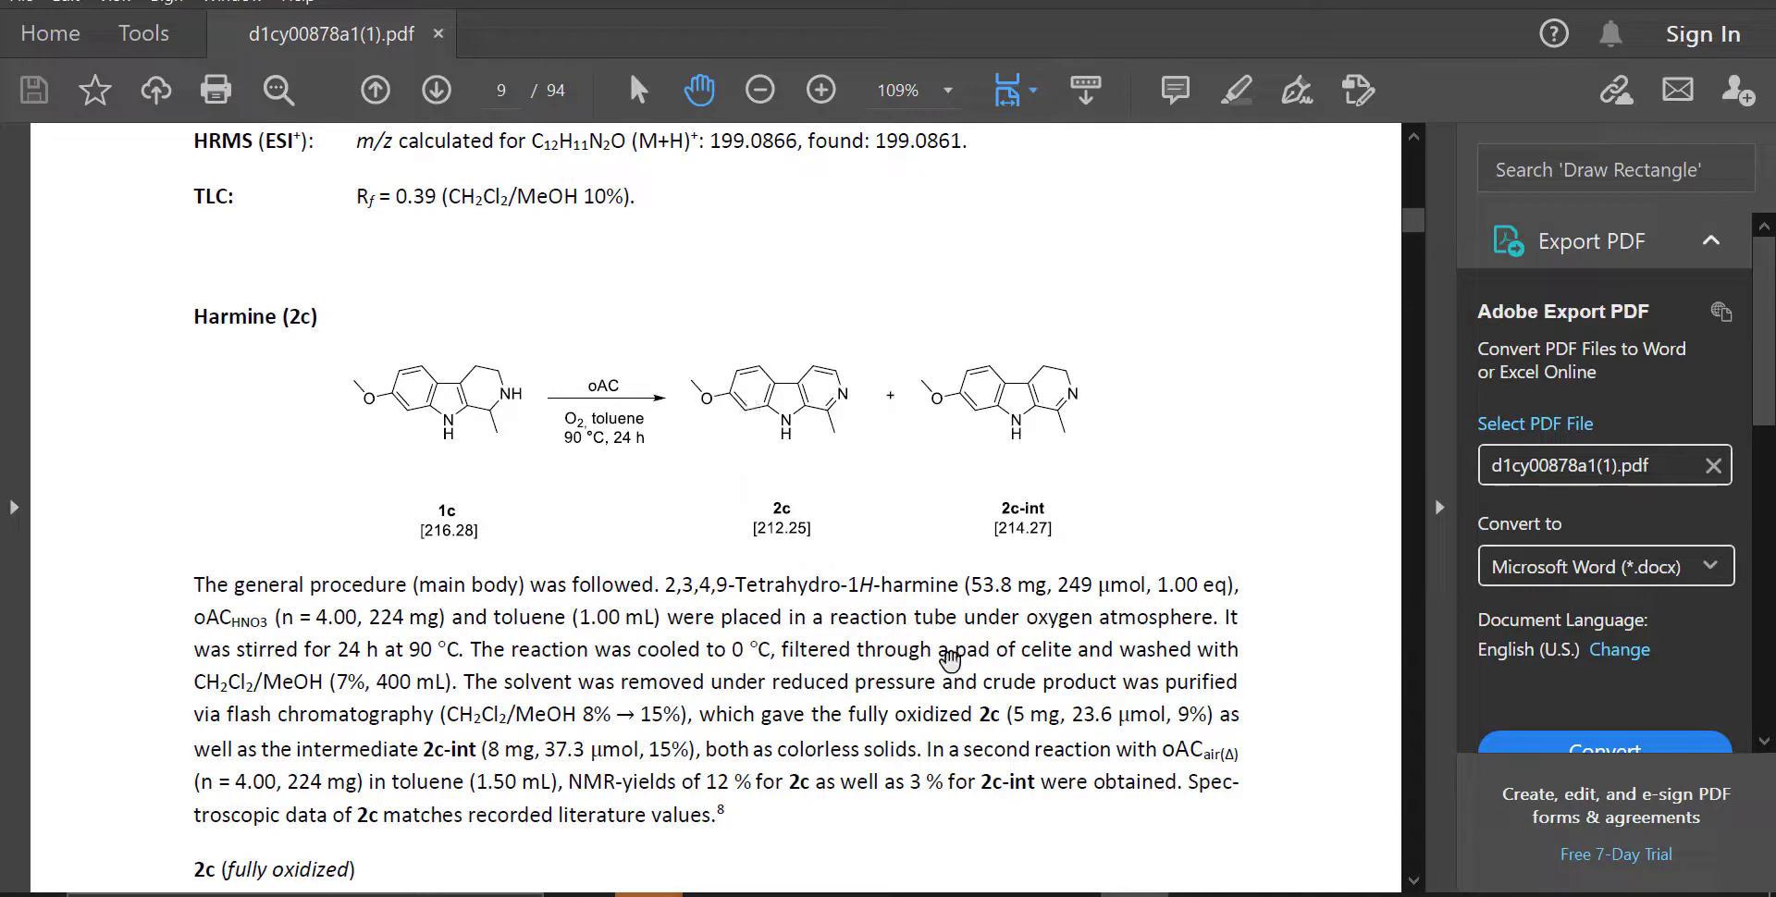
Step: Read the harmine (2c) procedure for its reagents, conditions, workup and yields
scroll(962, 747, "down", 1)
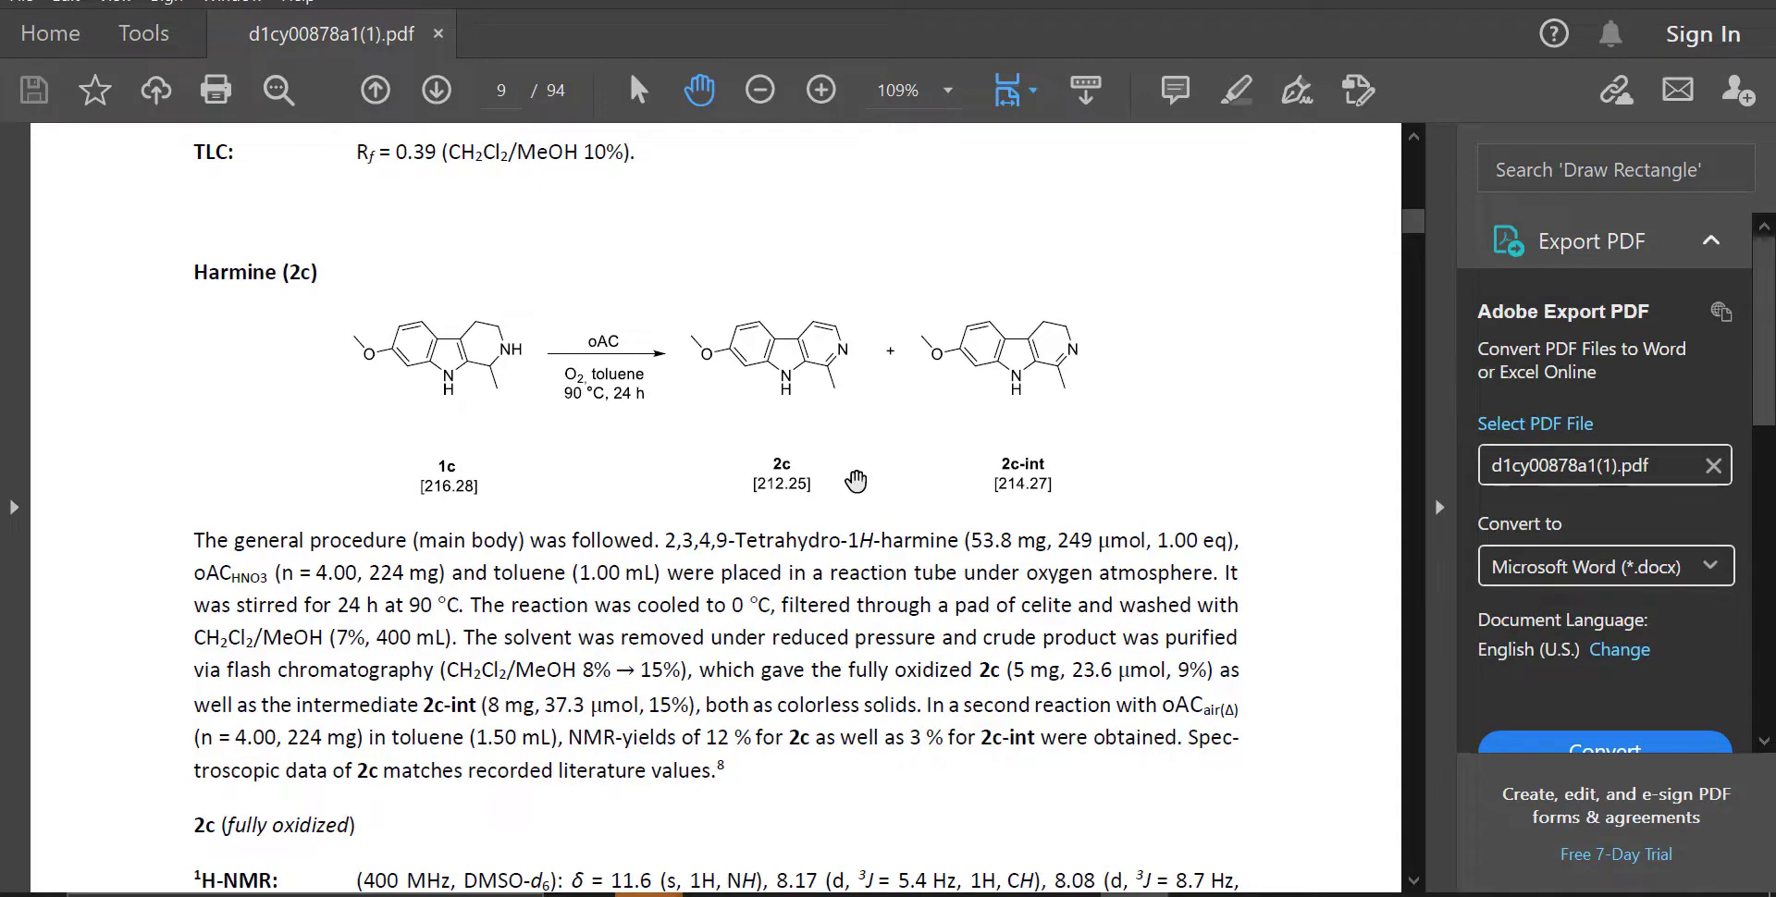
scroll(856, 482, "up", 1)
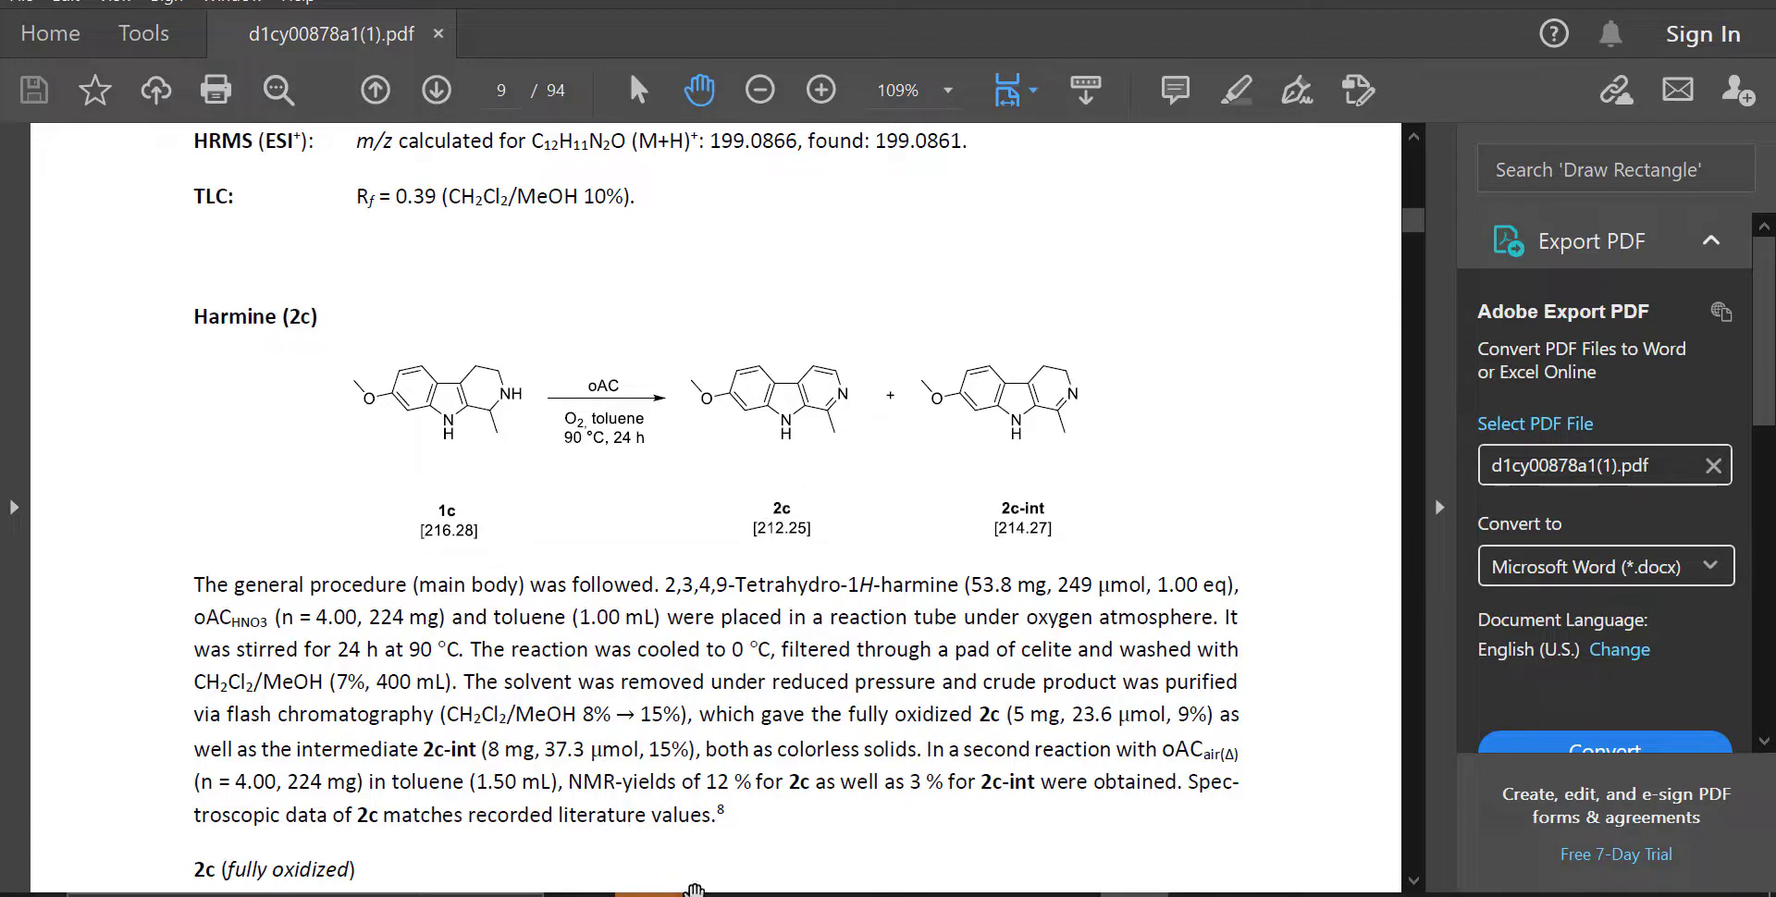
Step: Switch back to SciFinder and open the blank structure editor for a chemical structure substance search
left_click(782, 786)
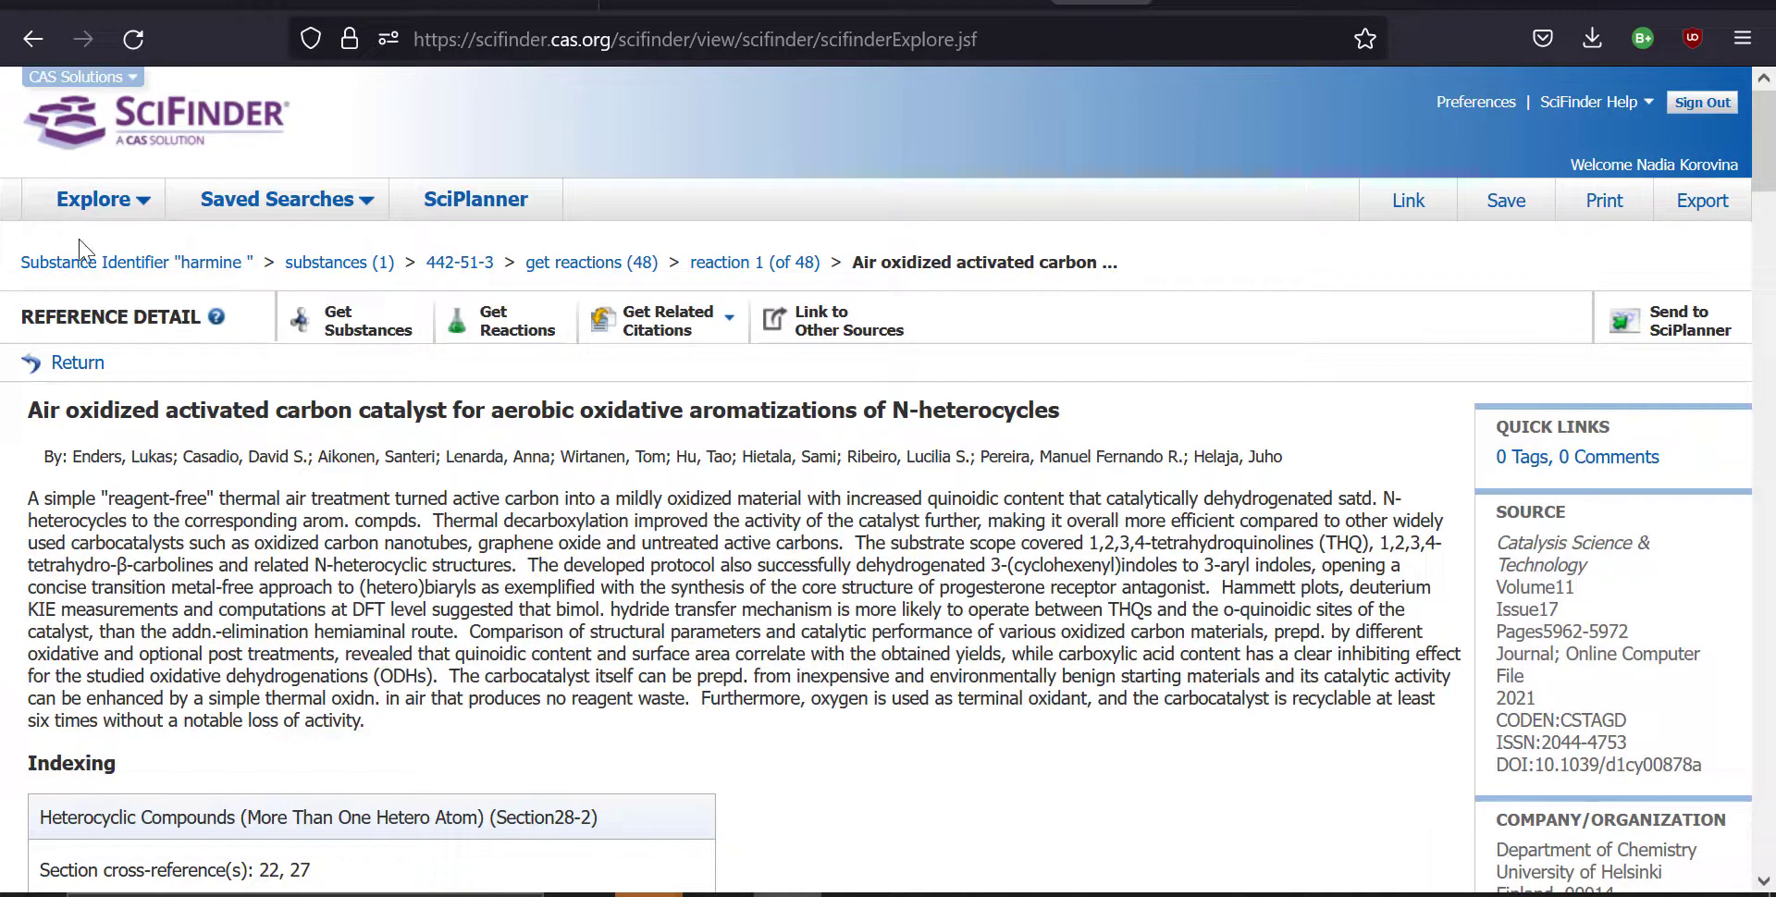
left_click(95, 265)
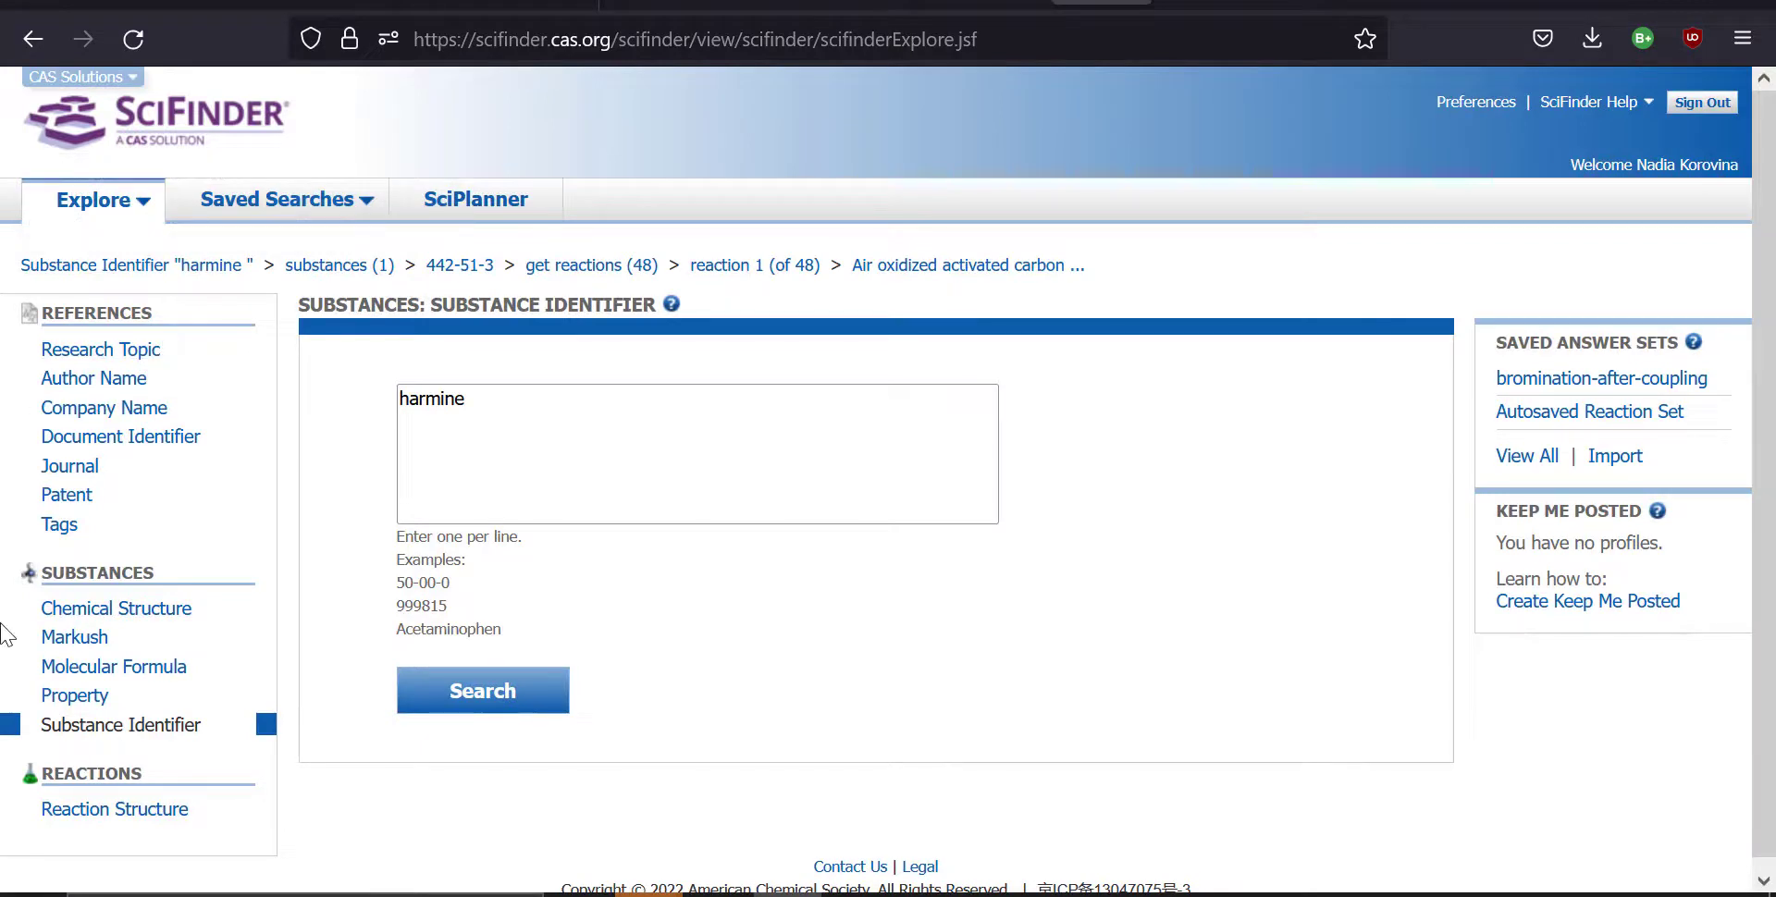
scroll(5, 634, "down", 1)
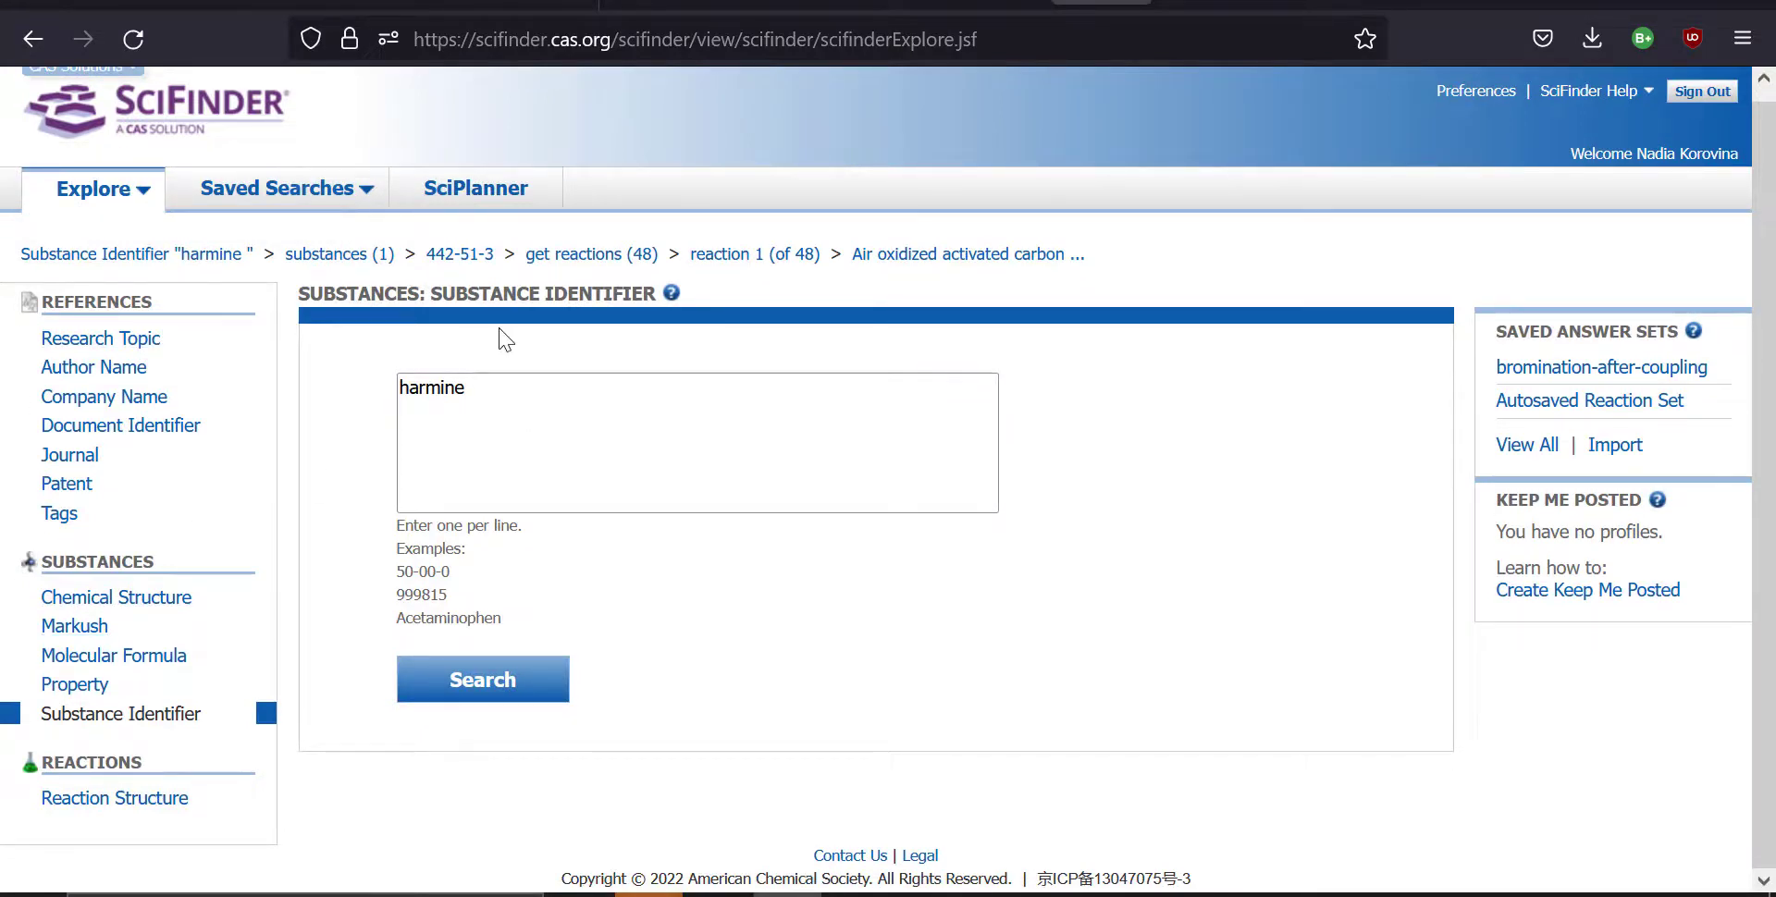
left_click(166, 600)
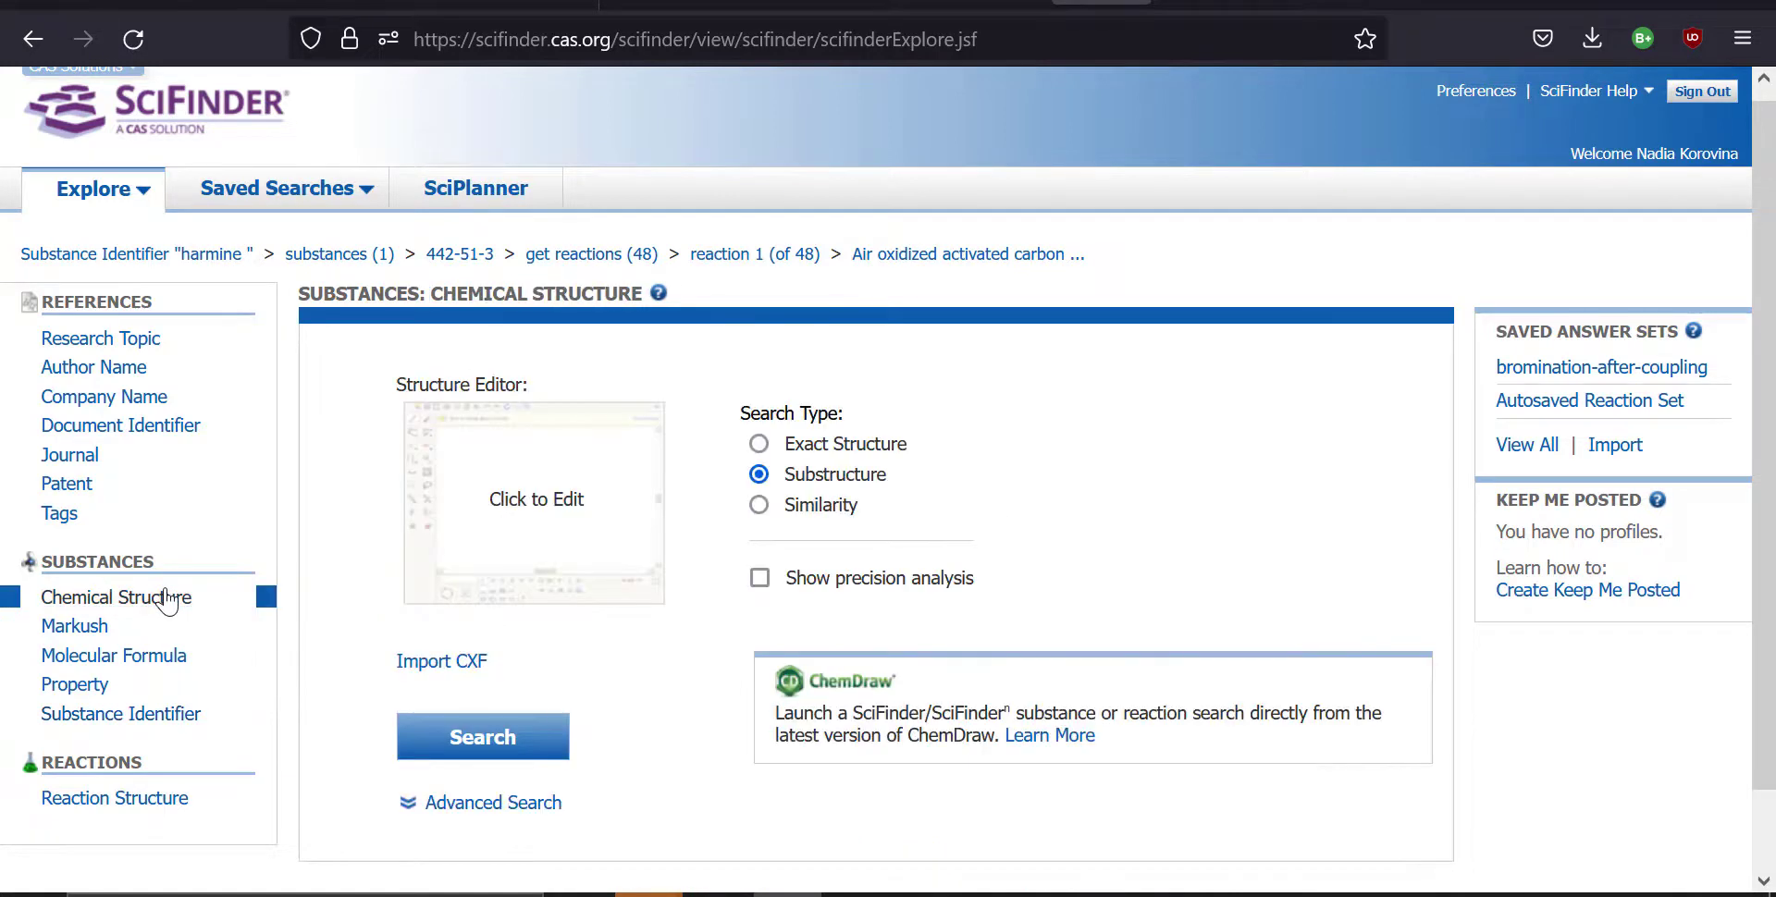
left_click(590, 507)
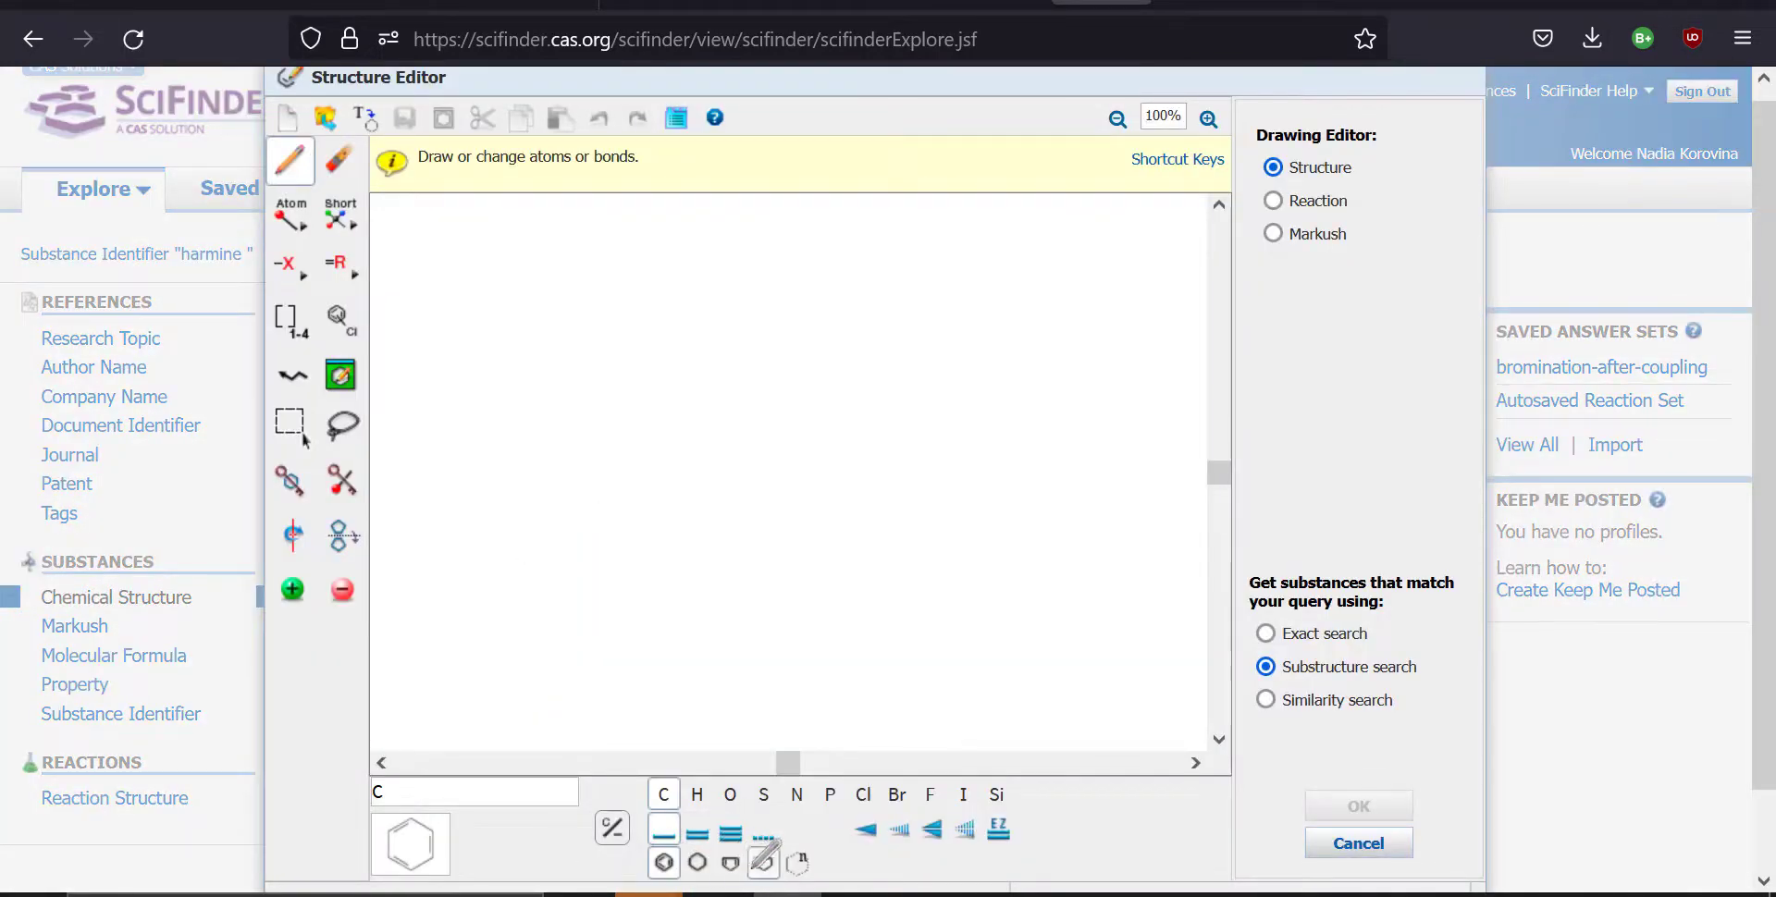
Step: Place a saturated five-membered carbon ring in the middle of the drawing area
left_click(764, 862)
left_click(735, 454)
left_click(665, 862)
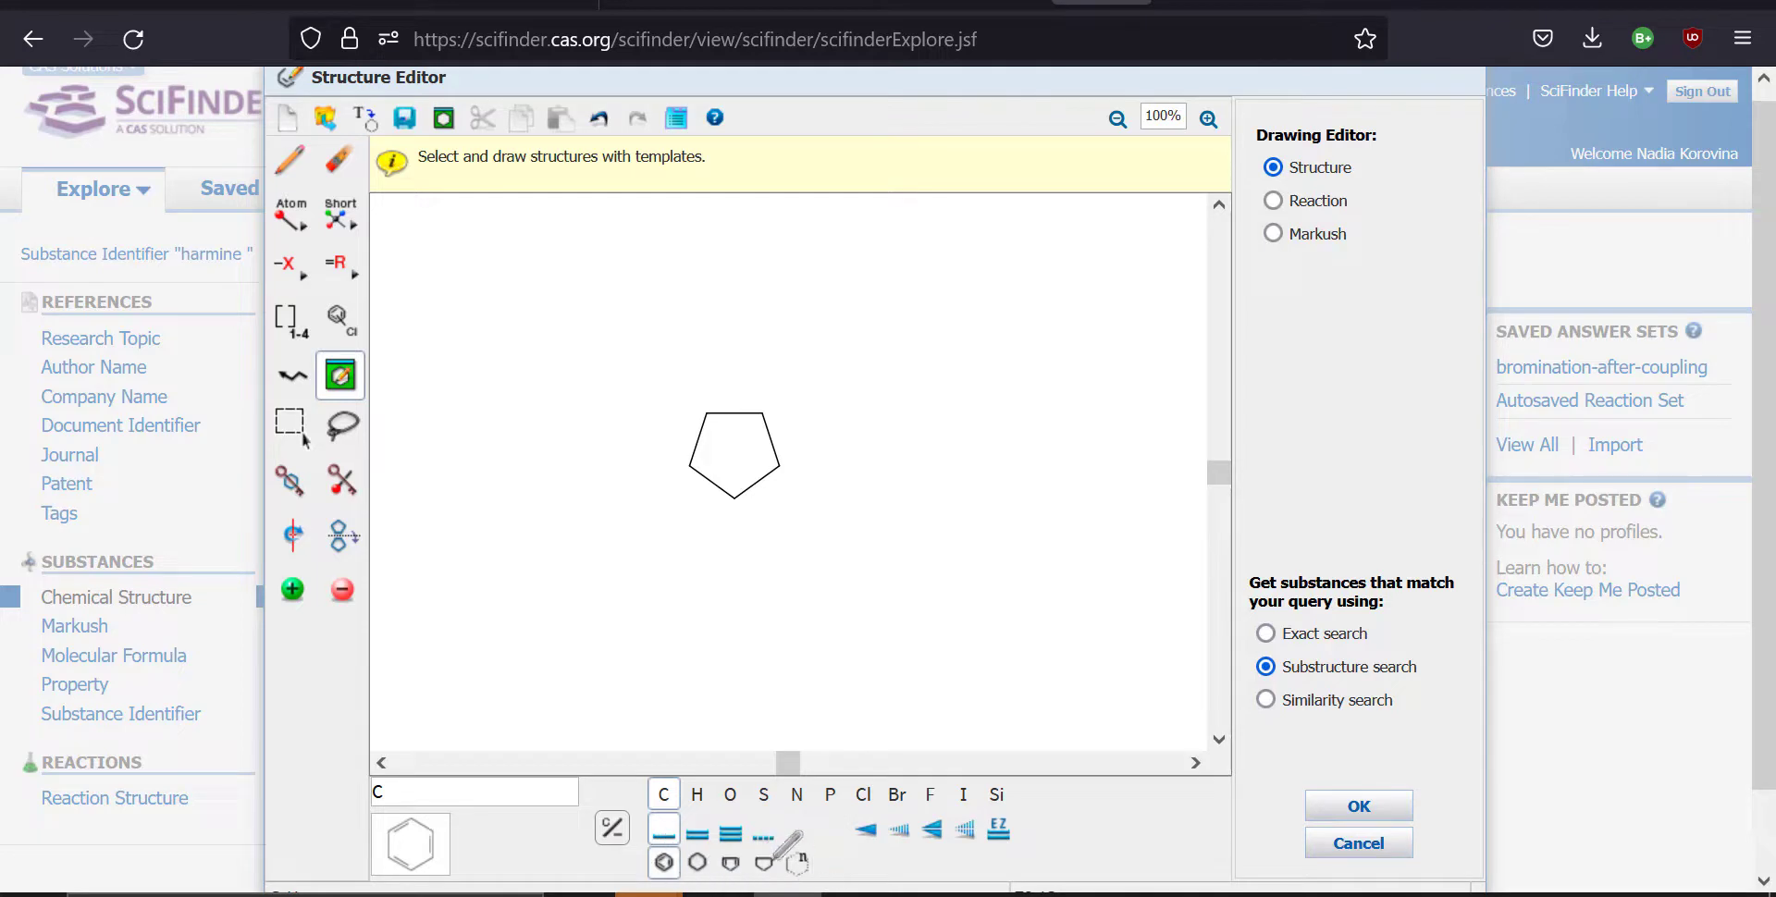
left_click(662, 829)
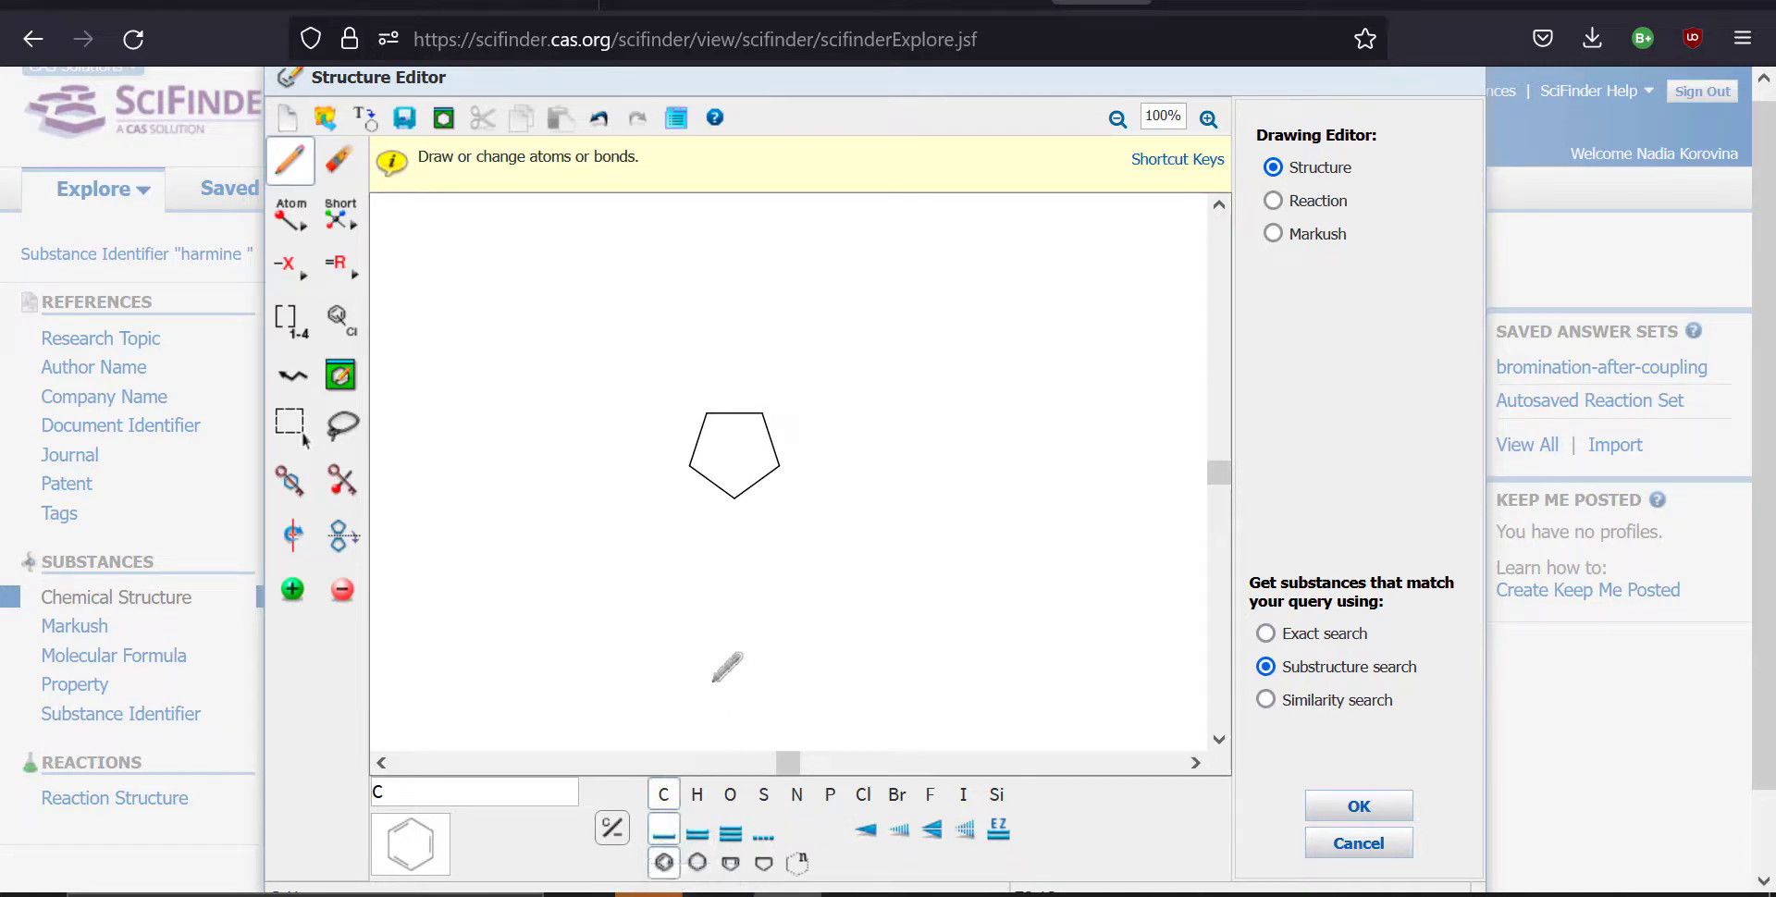
left_click_drag(711, 682, 761, 654)
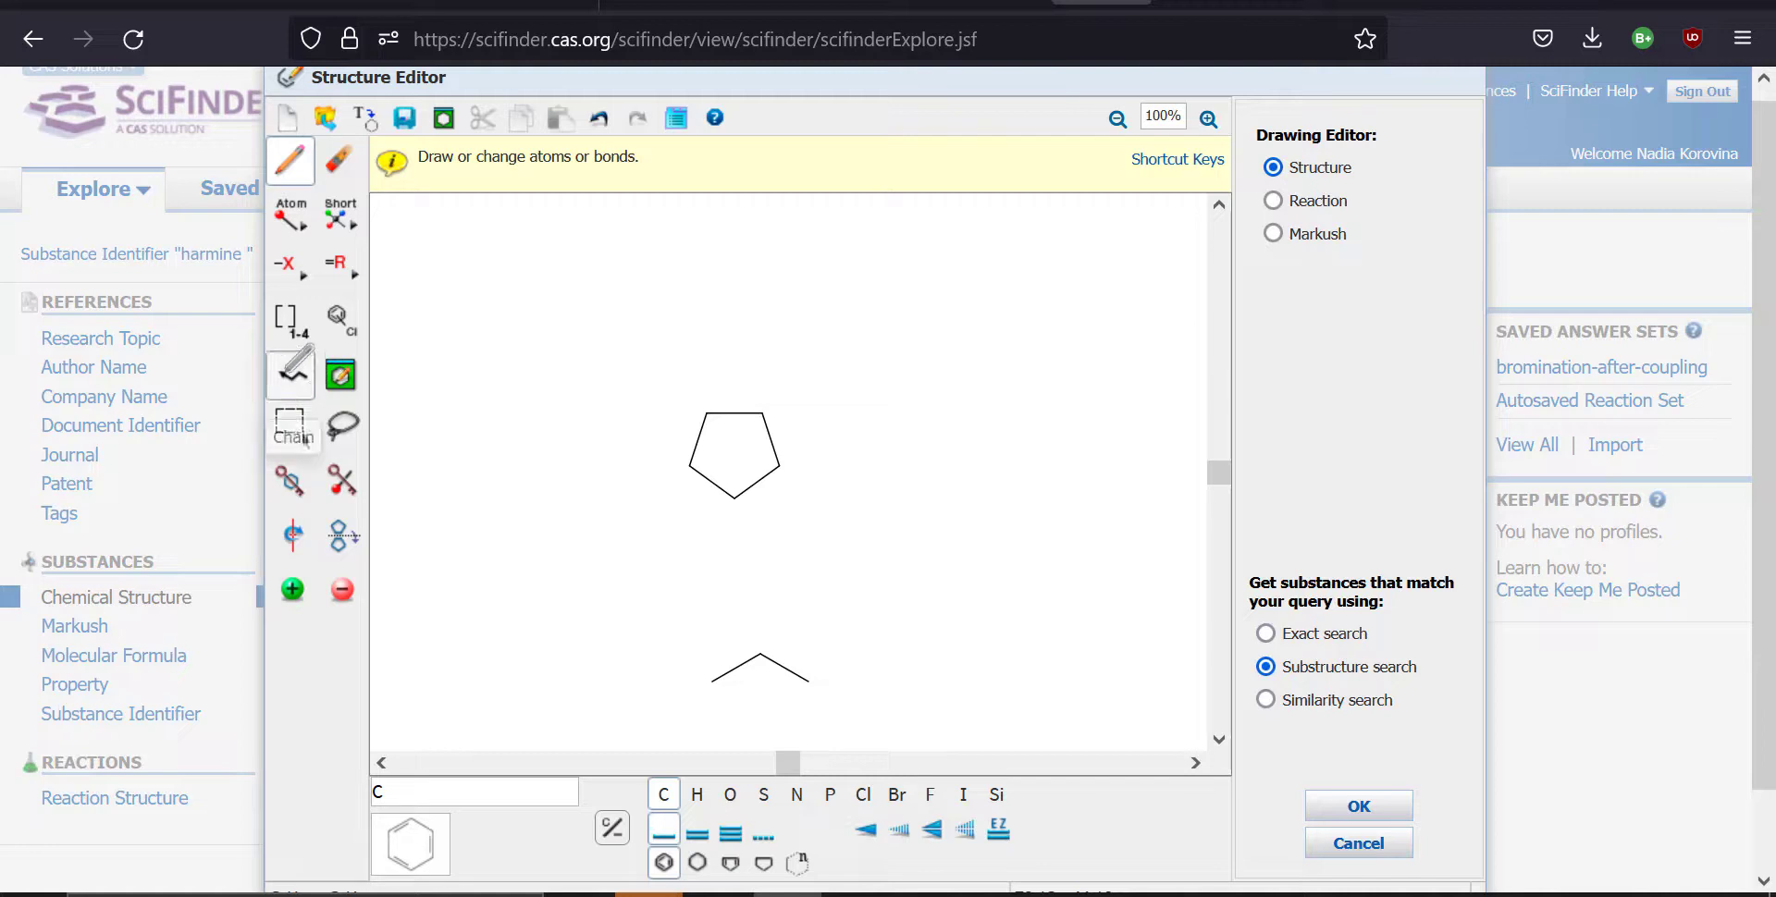
left_click(292, 380)
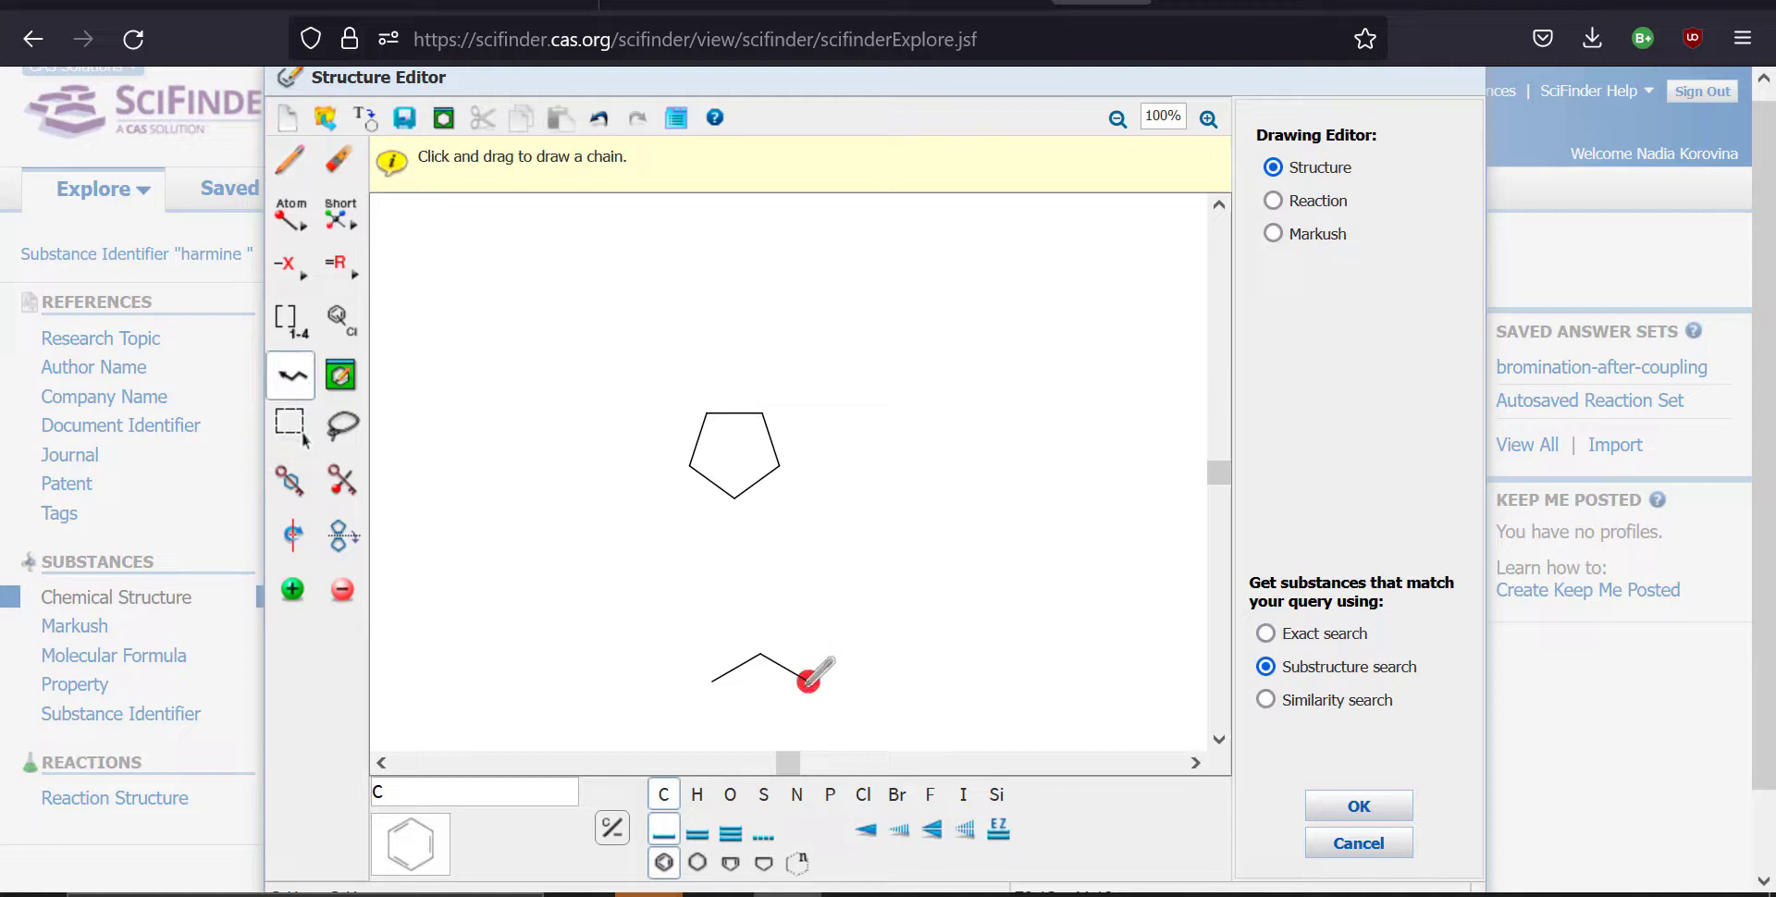
left_click_drag(809, 682, 1154, 697)
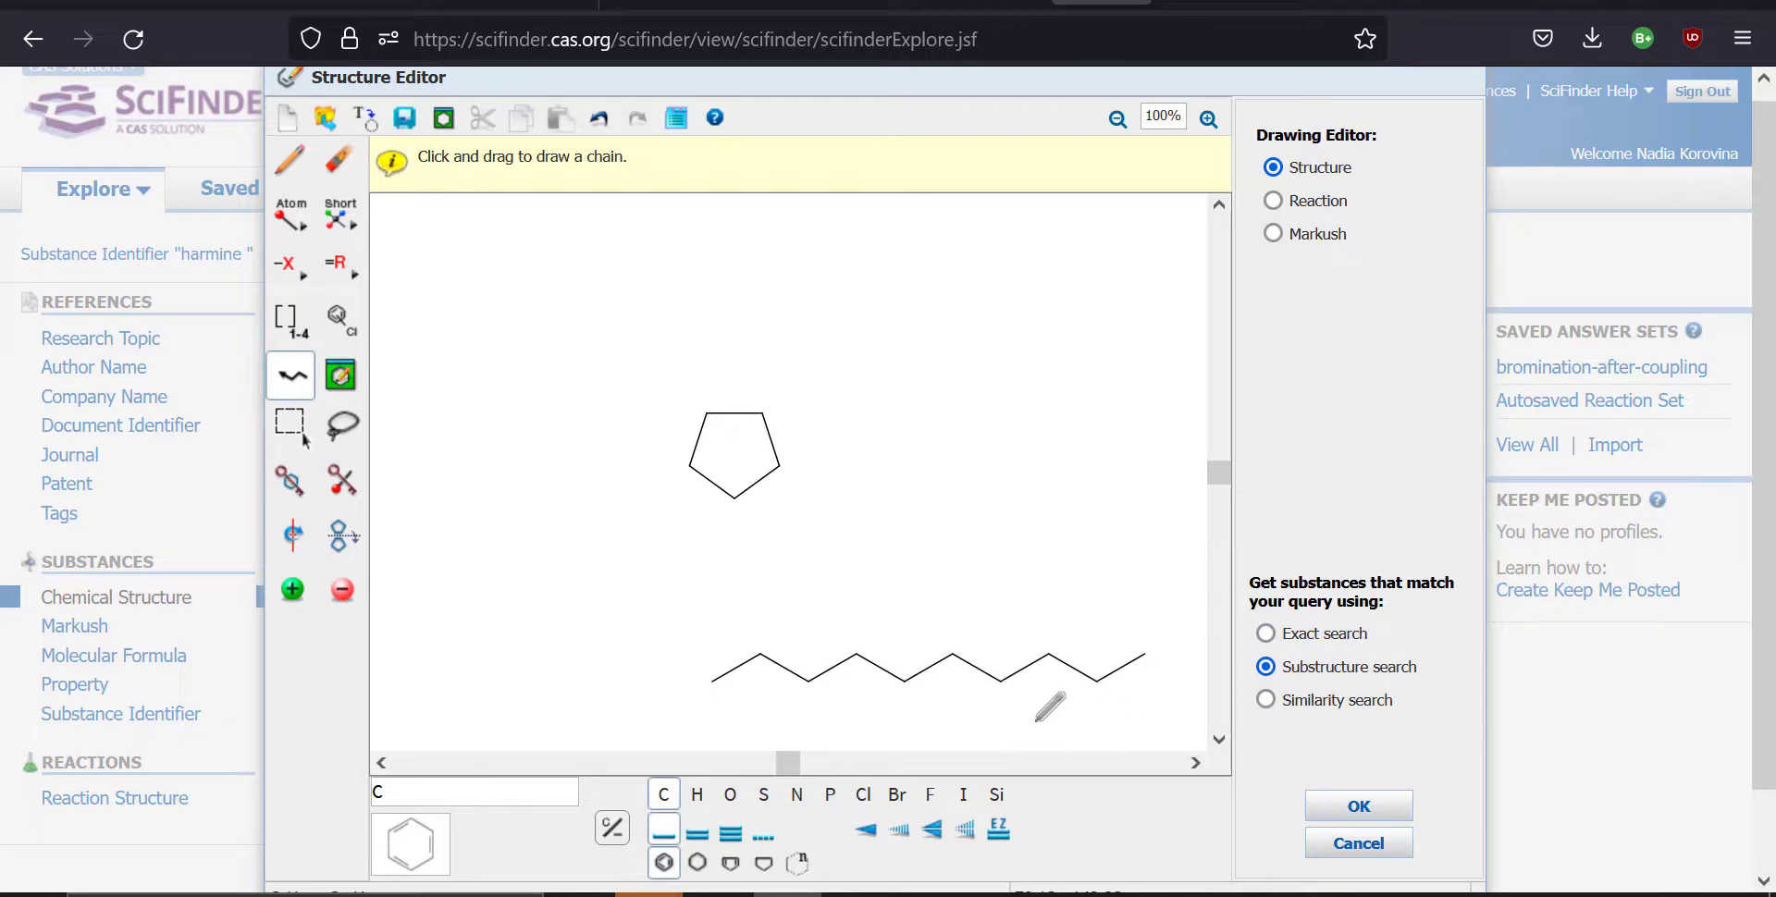
key("ctrl+z")
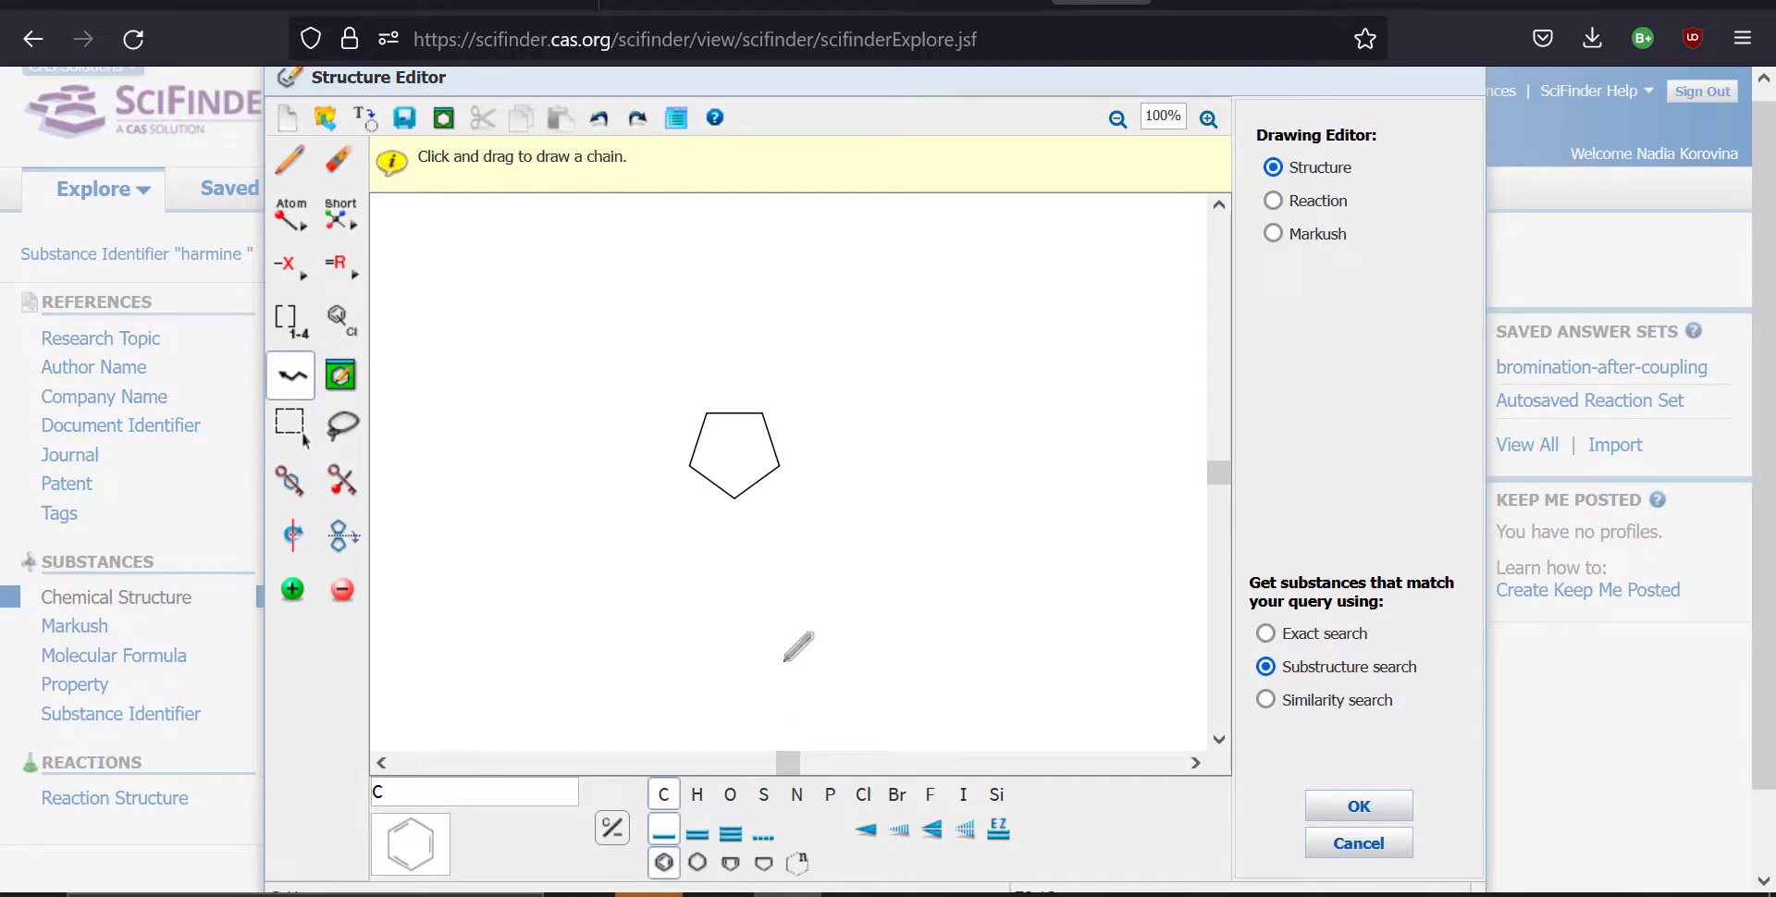
Step: Fuse a benzene ring onto each of the two upper side bonds of the five-membered ring
left_click(664, 860)
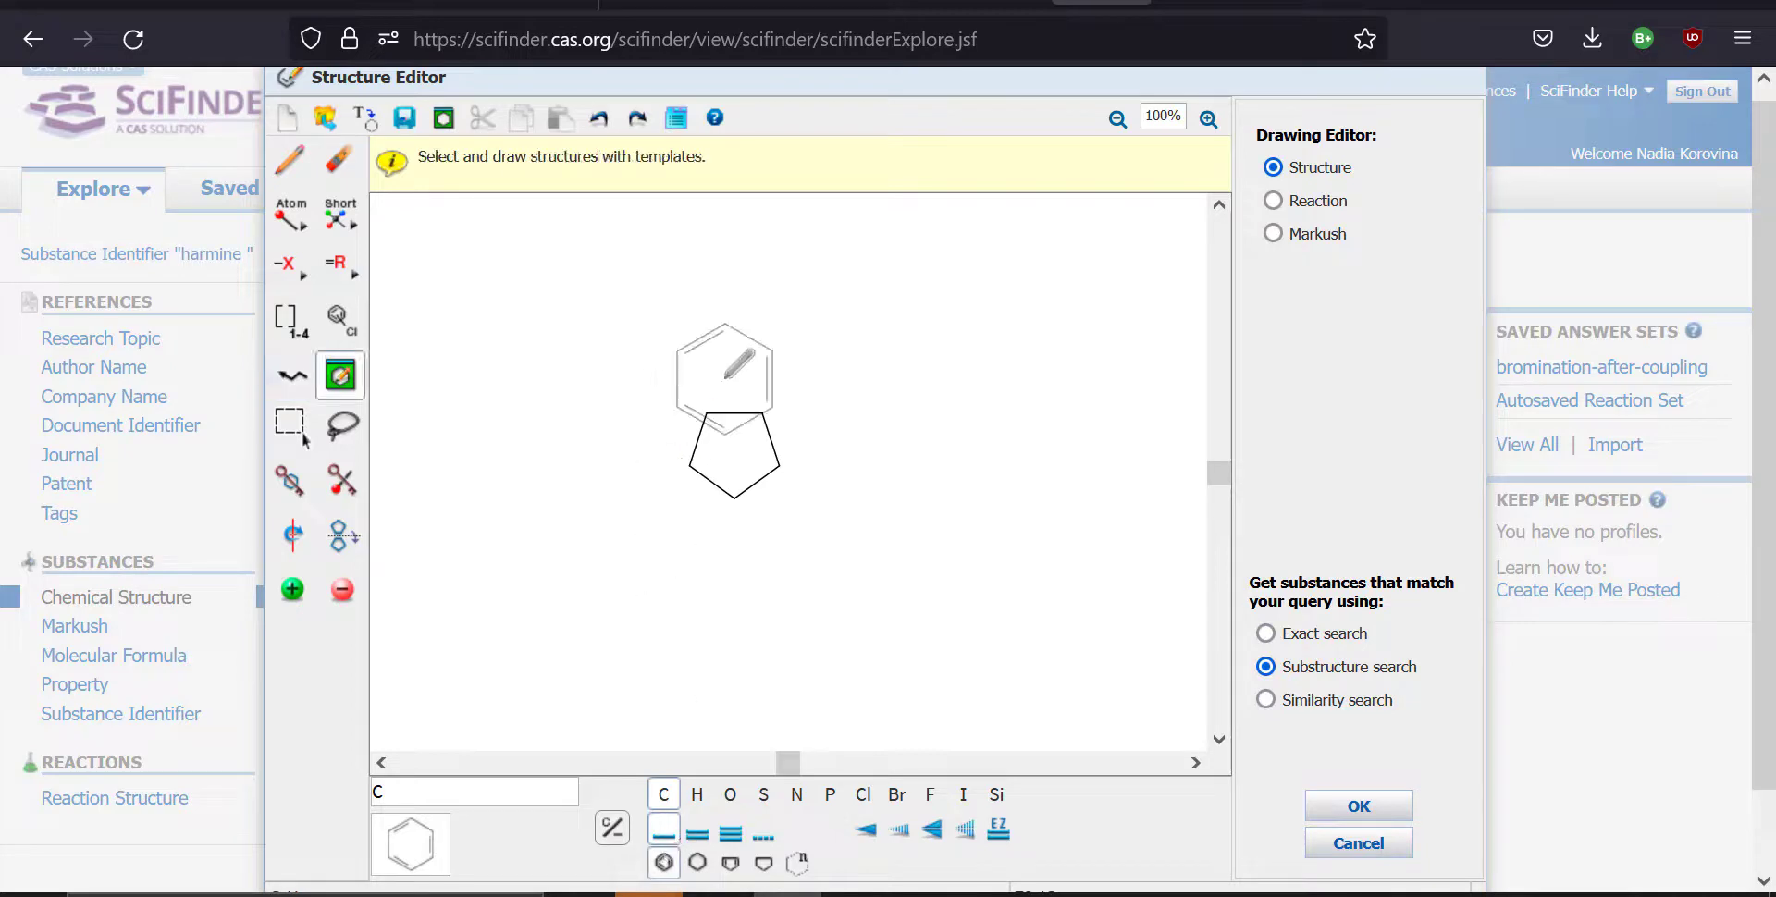
left_click(703, 433)
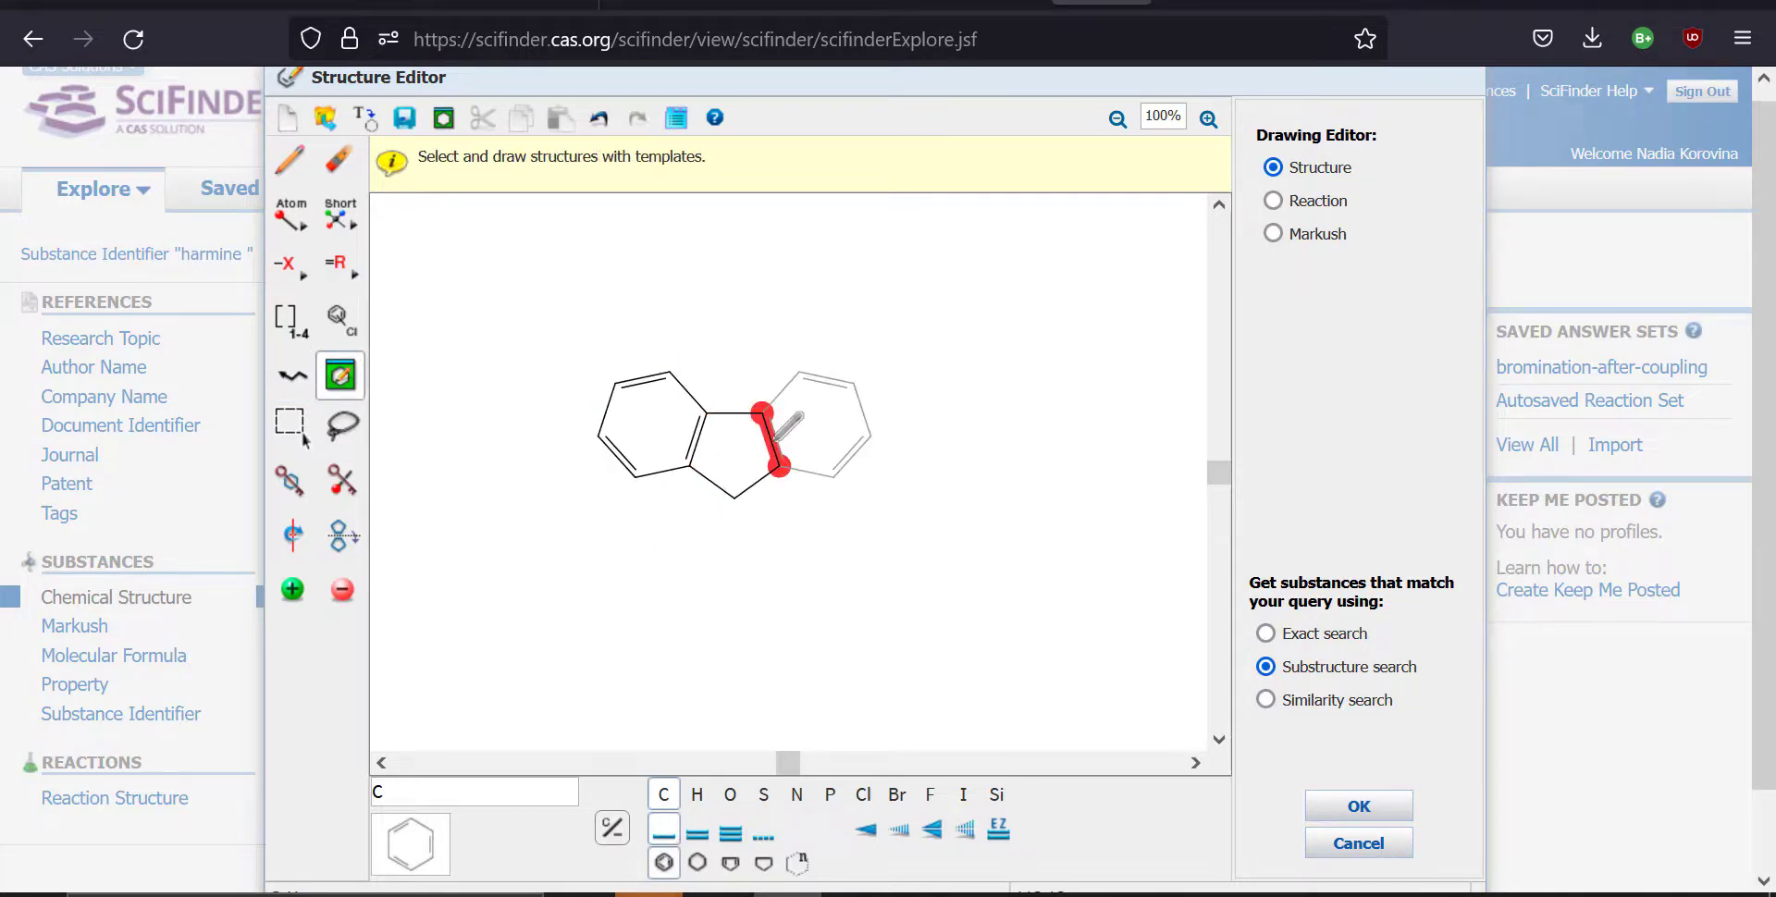
left_click(782, 430)
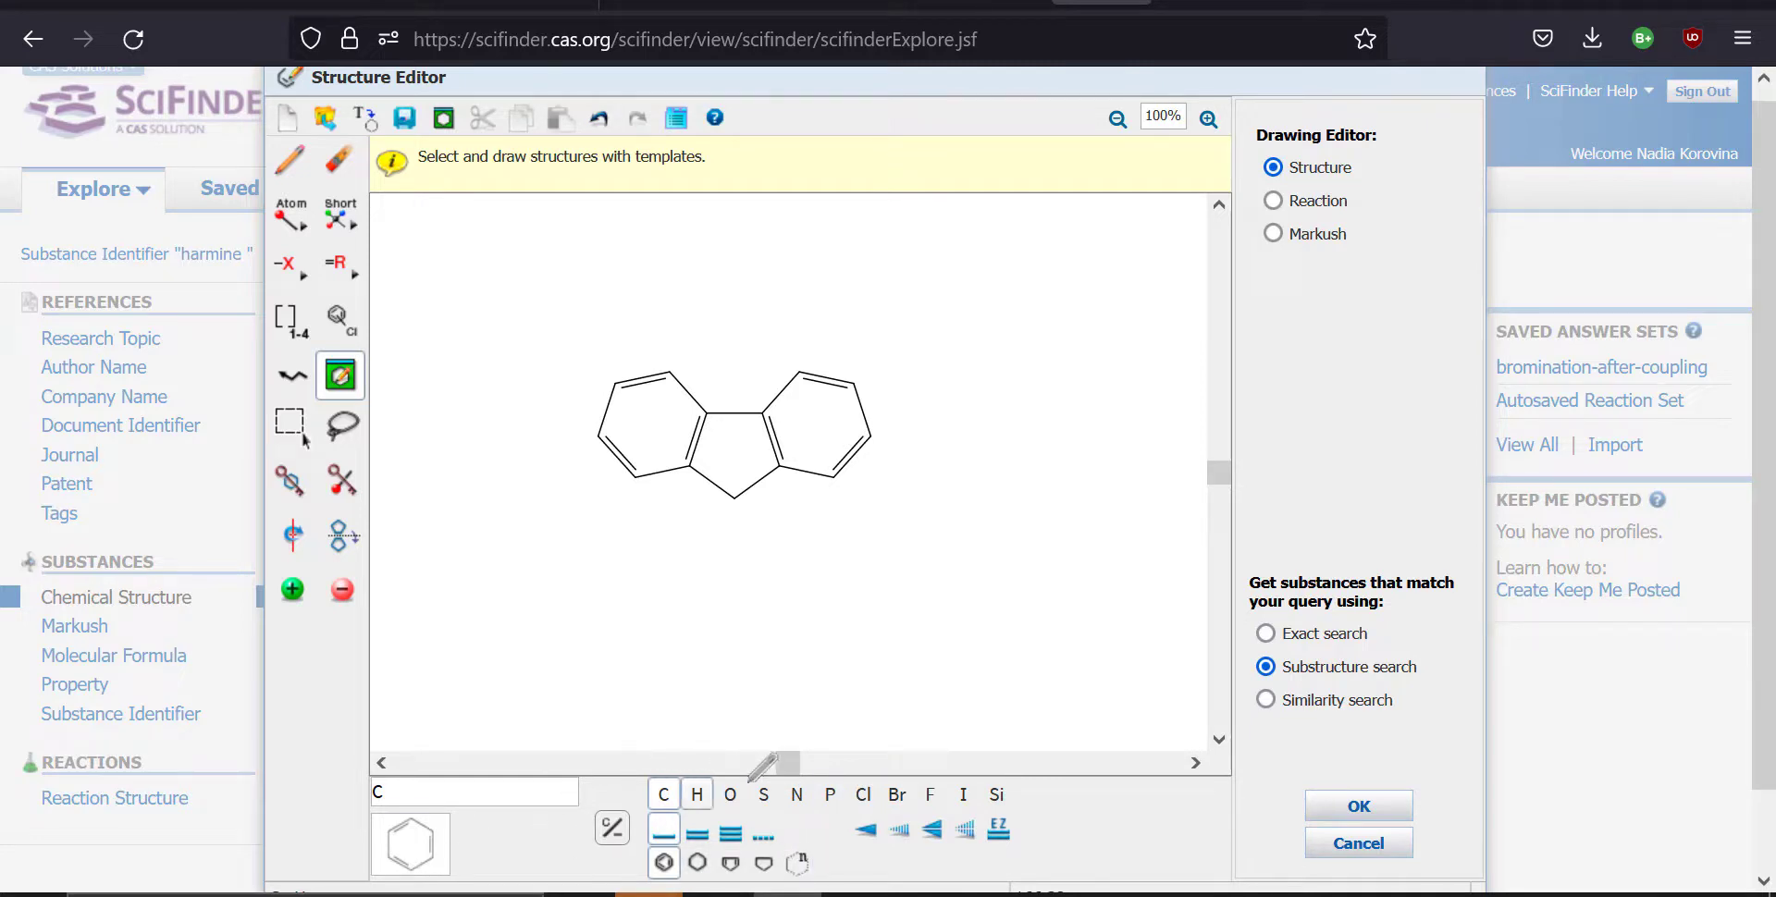
Step: Replace the five-membered ring's lowest atom and the right six-membered ring's outermost atom with nitrogen
left_click(797, 794)
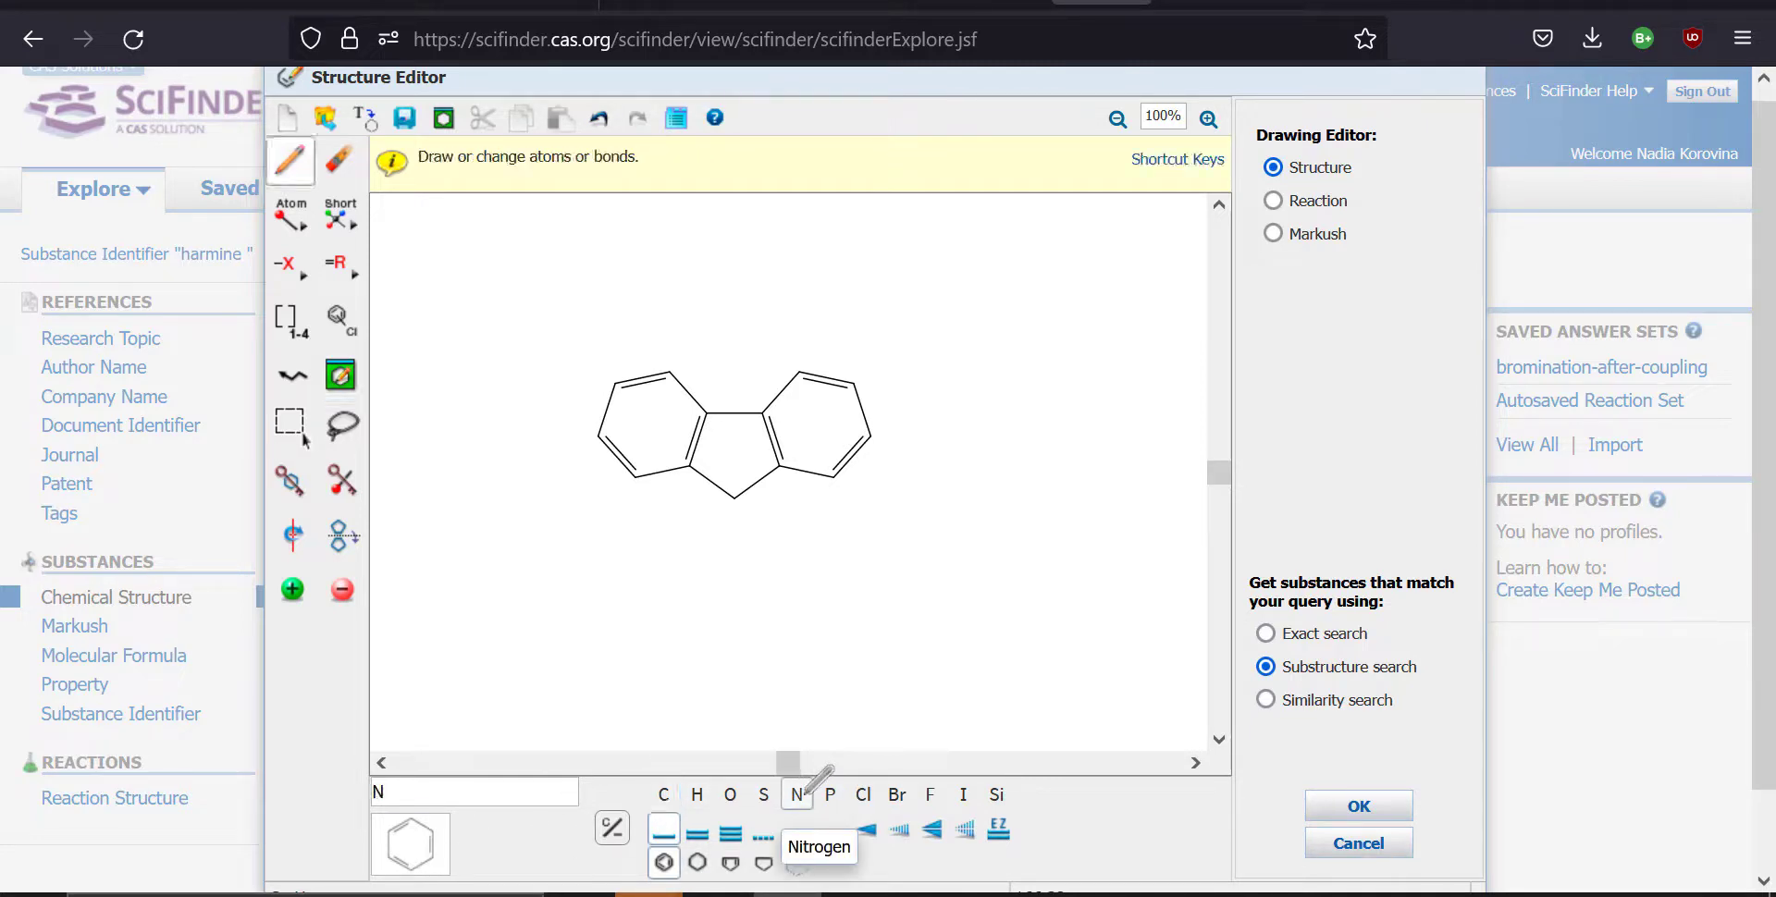
left_click(736, 497)
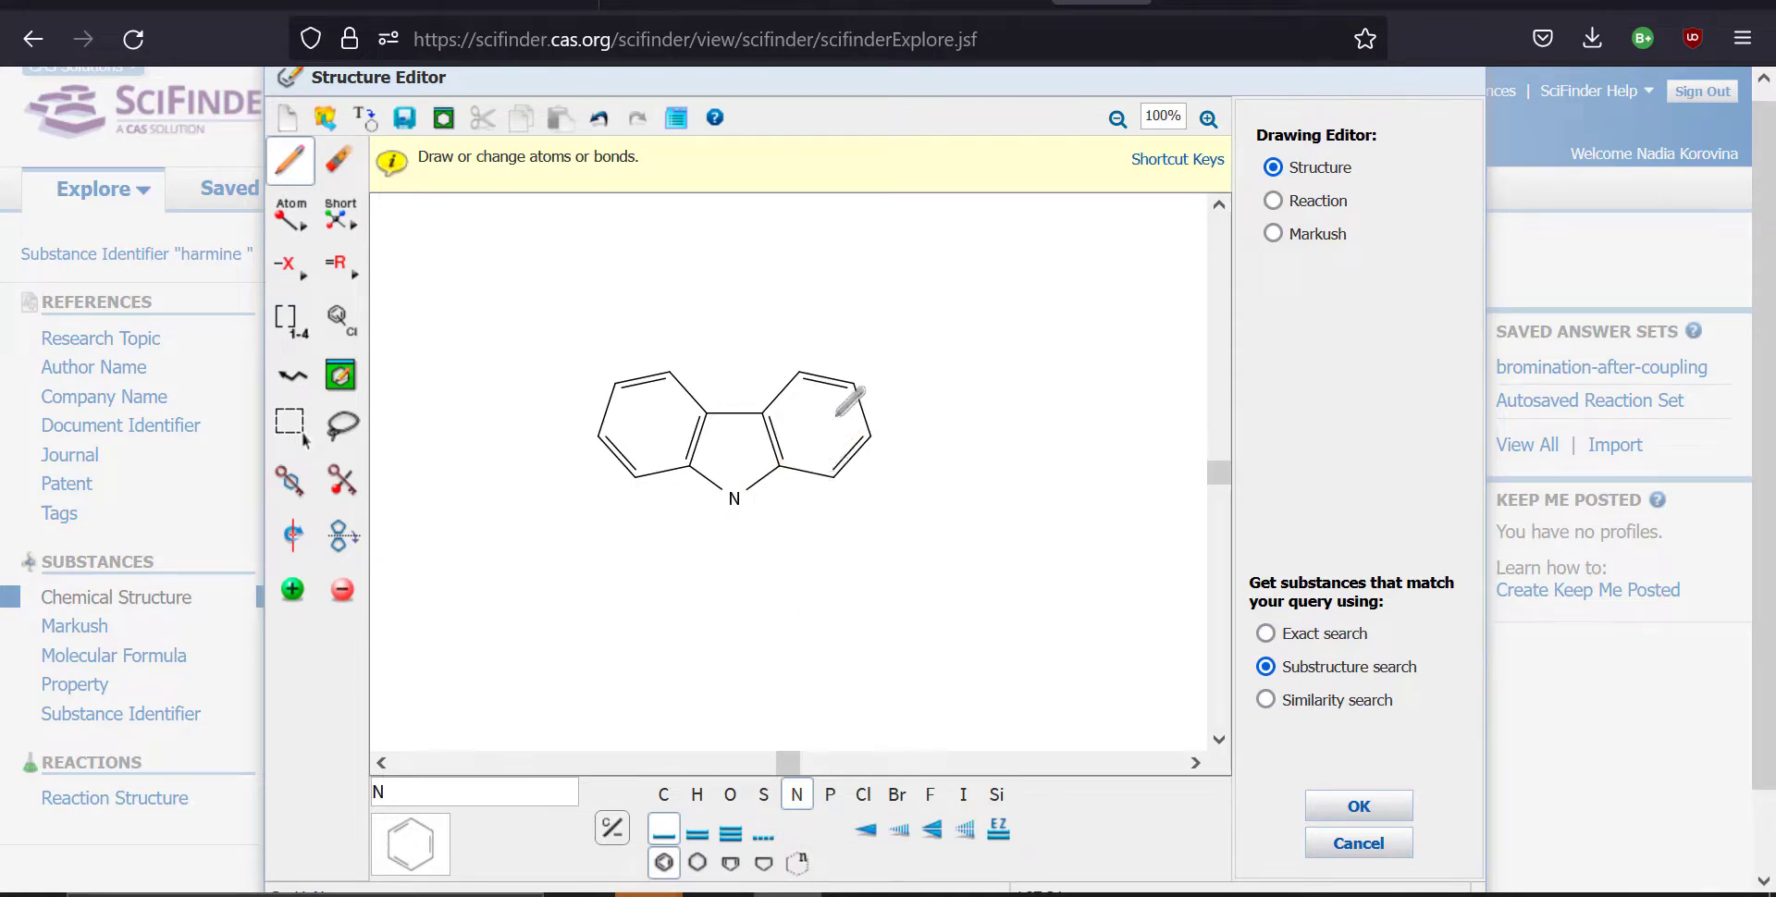
left_click(871, 435)
Step: Add a methyl group to the carbon below the pyridine nitrogen and a methoxy group to the benzene ring's outermost carbon
left_click(664, 830)
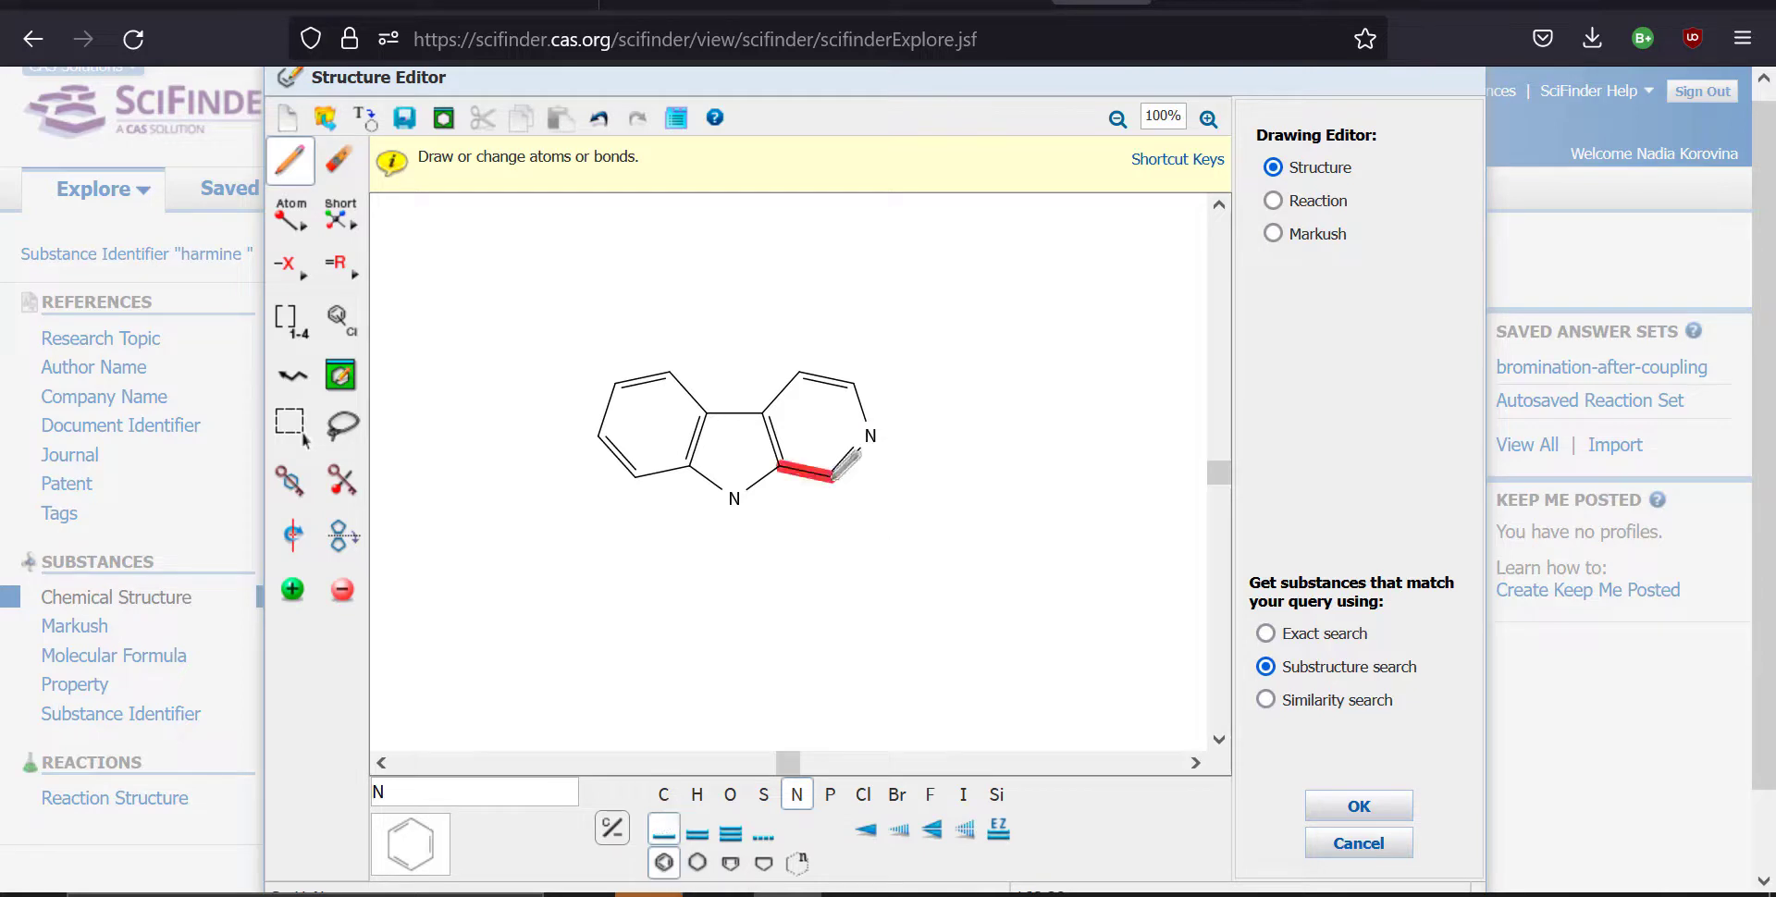
left_click(833, 477)
key("ctrl+z")
left_click(663, 794)
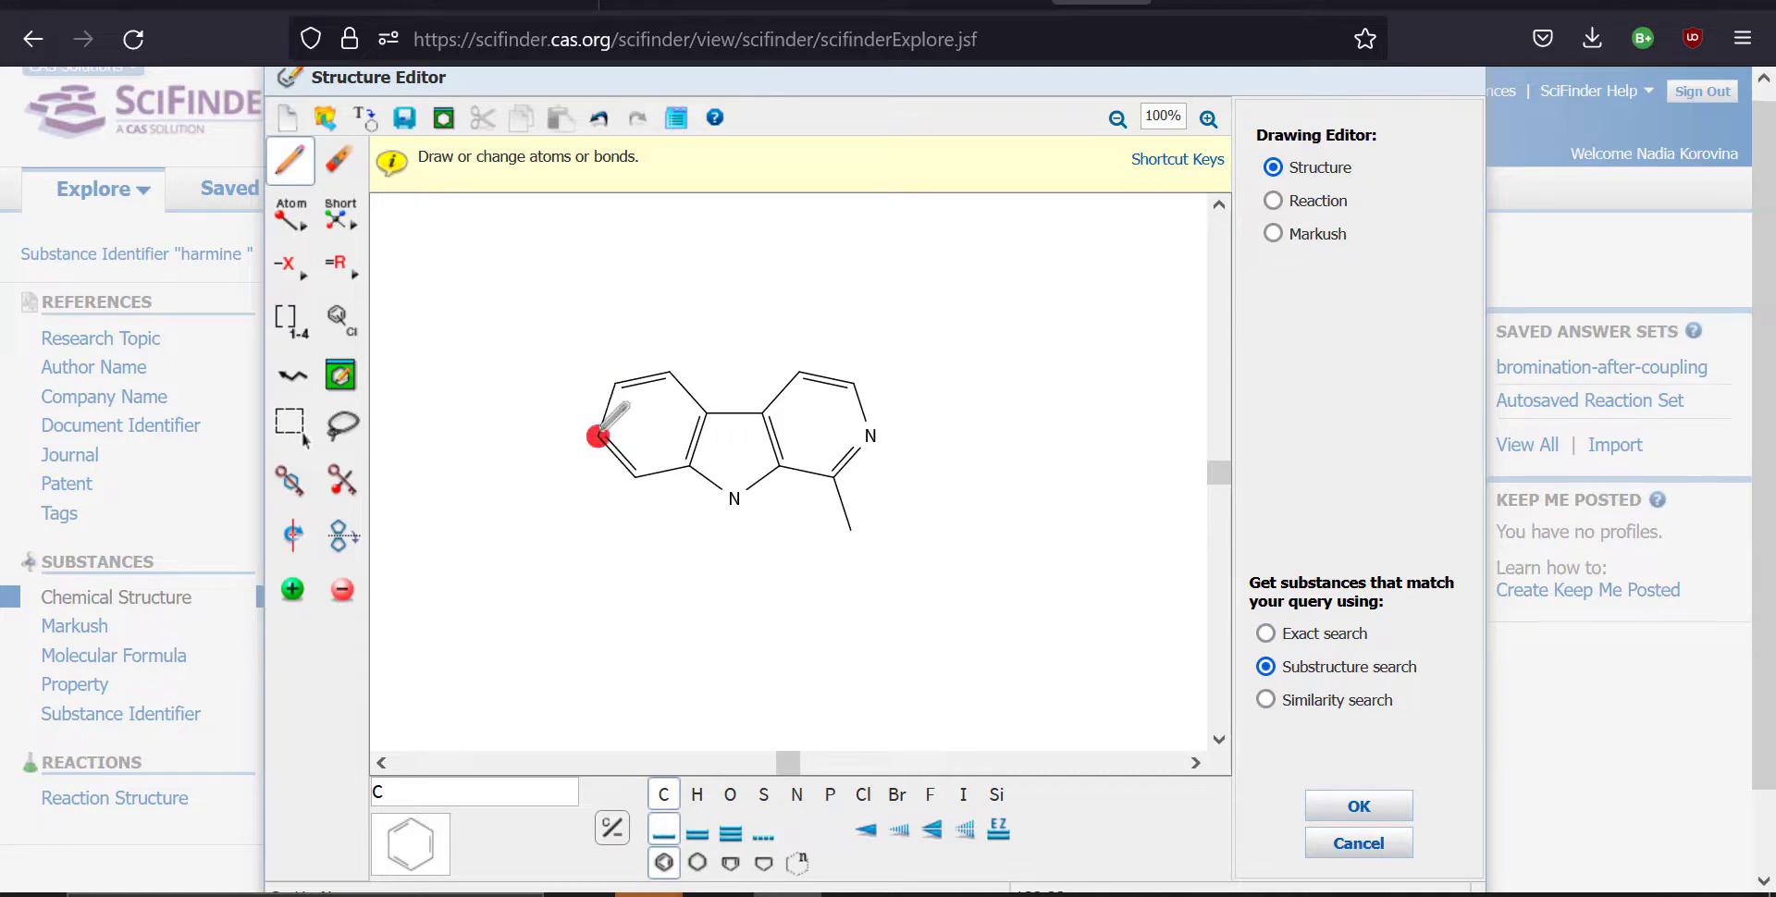
left_click(599, 435)
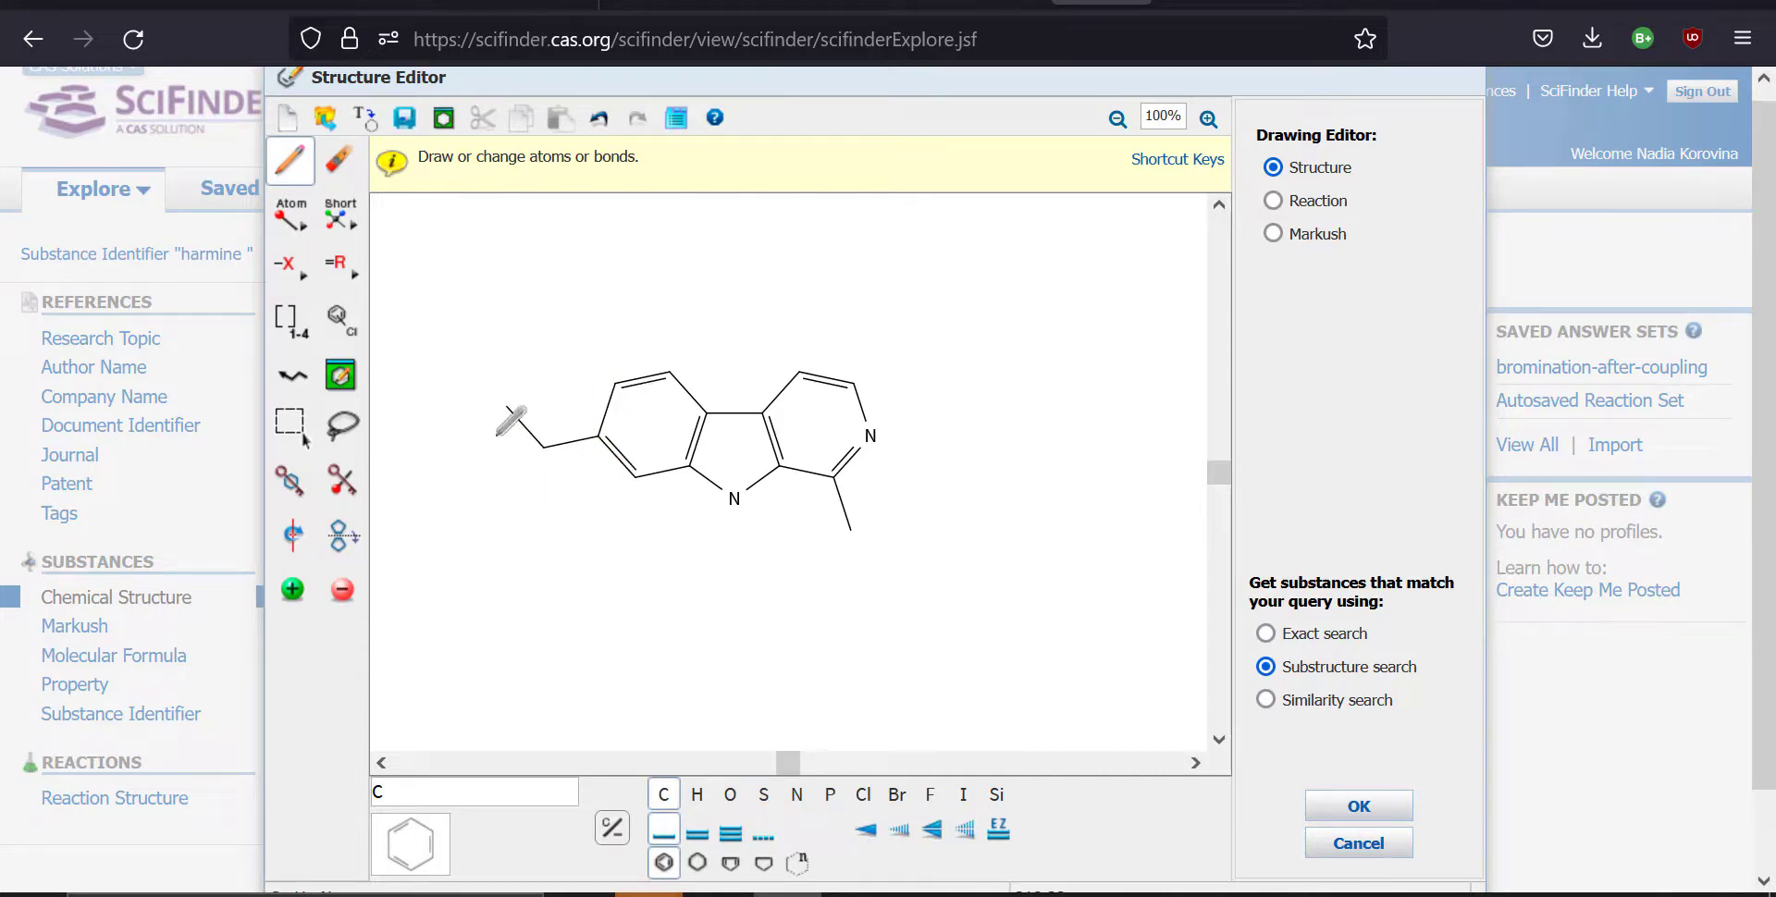
left_click(730, 794)
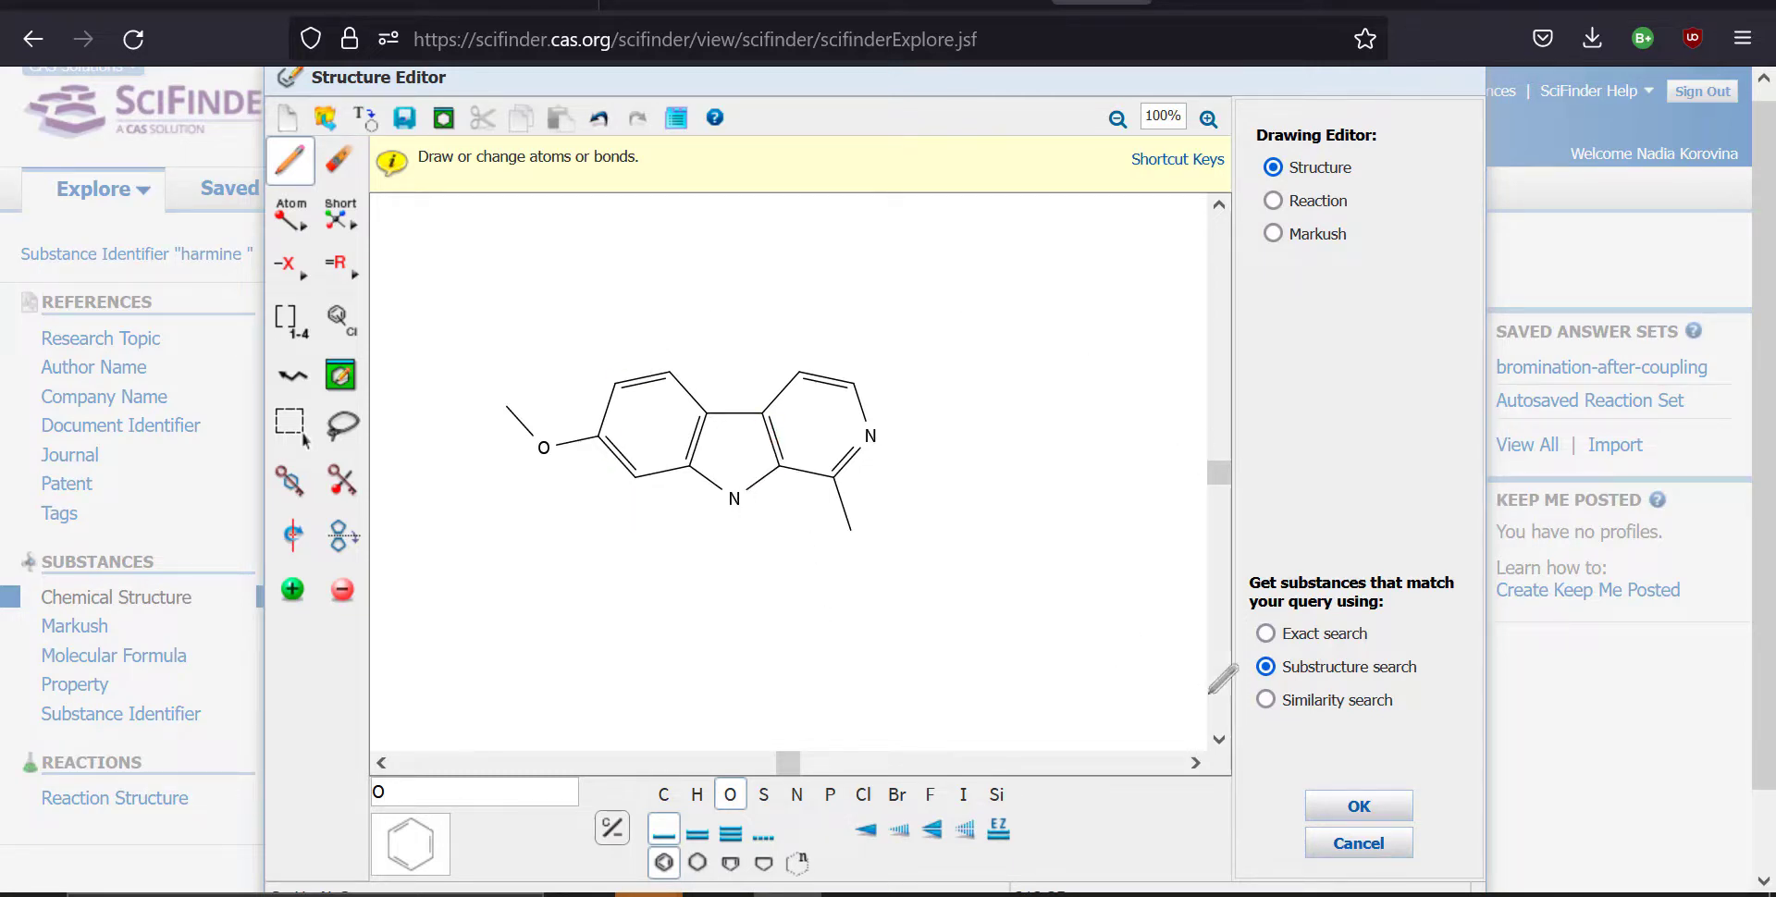
Step: Accept the drawn harmine structure and run a substructure search with it
left_click(1376, 794)
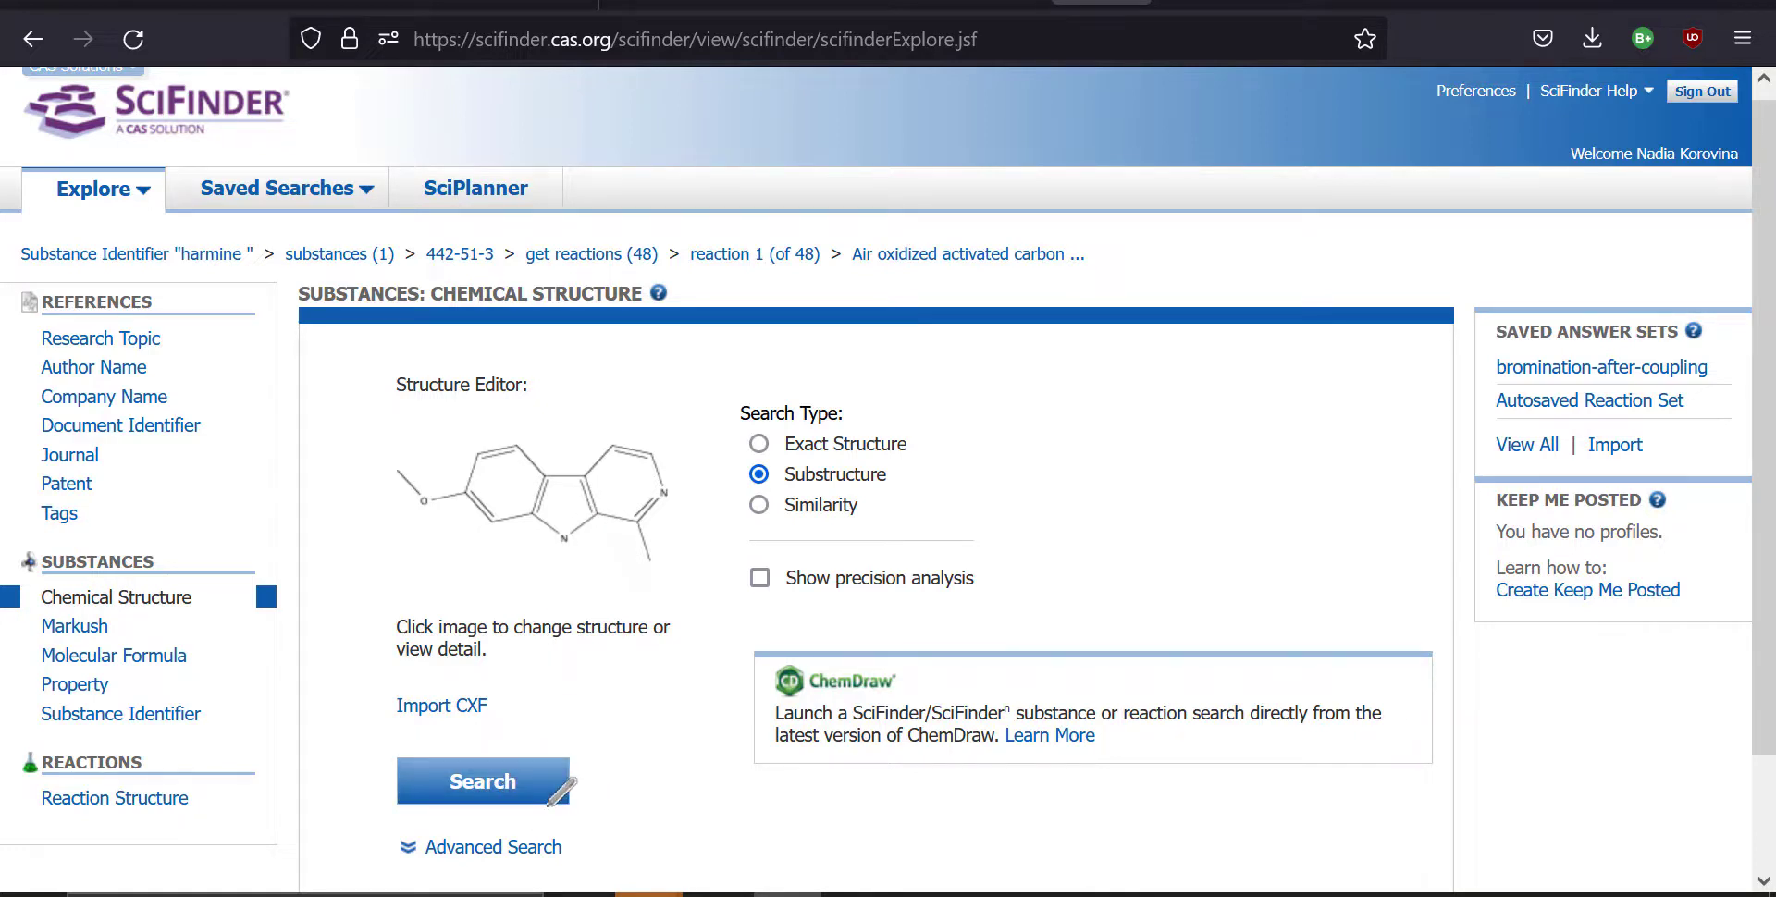
left_click(483, 770)
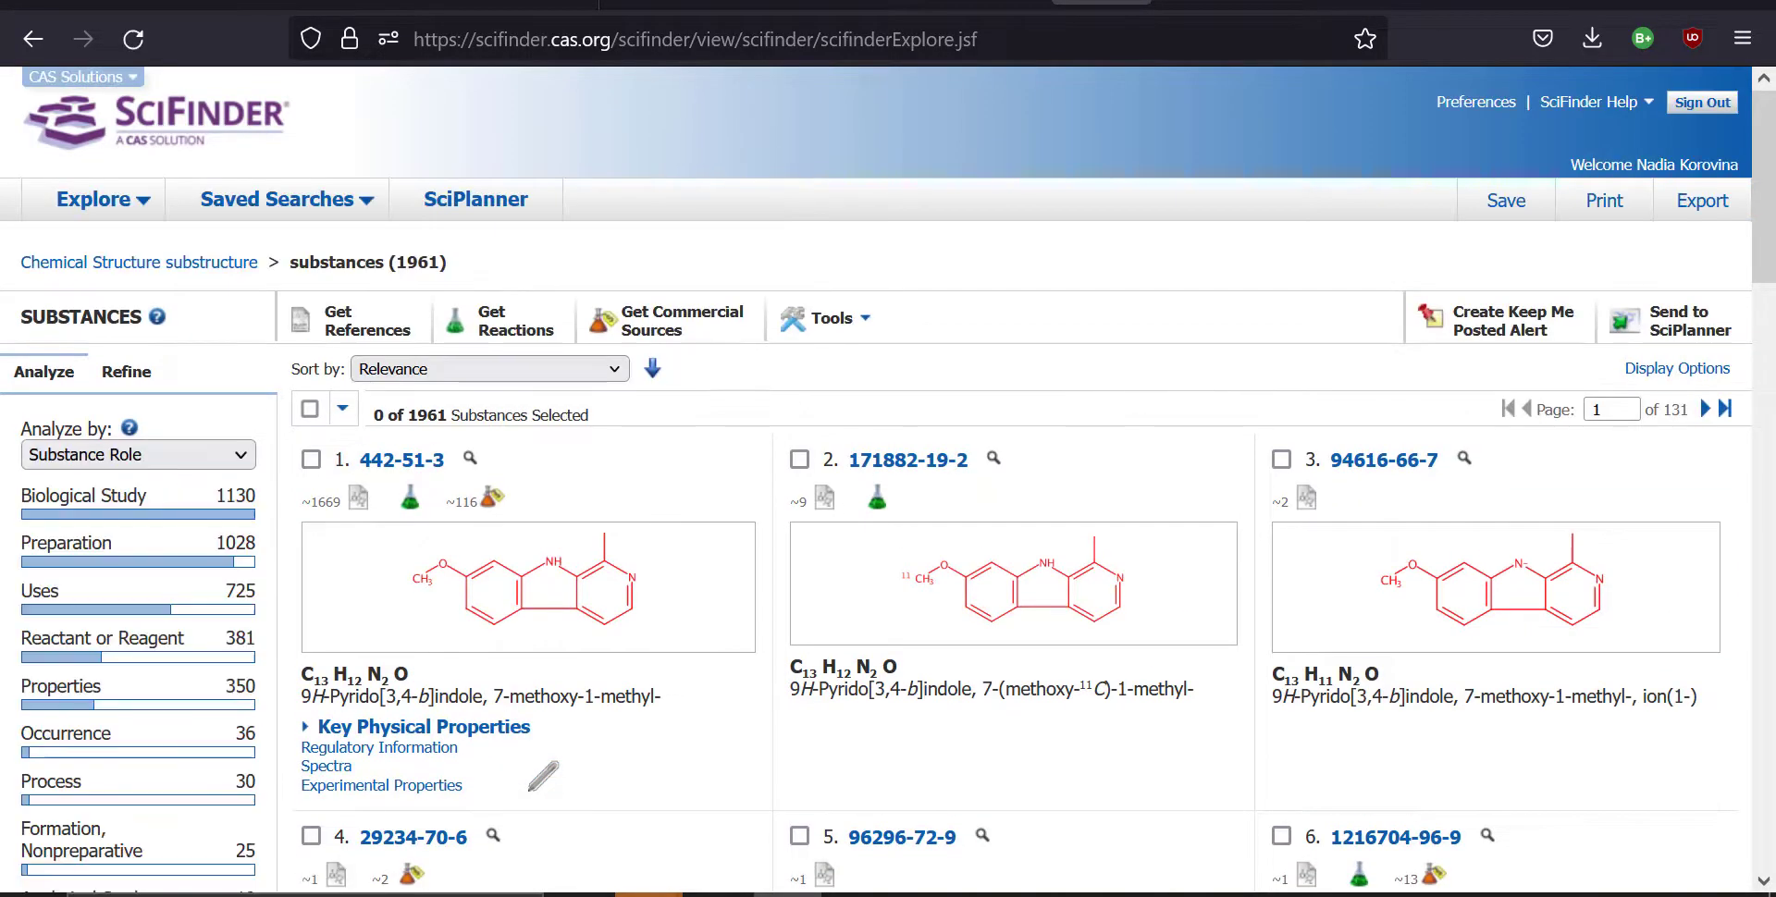
Step: Look through the substructure hits on the first results page and on page 10, comparing their substituents with harmine
scroll(675, 569, "down", 4)
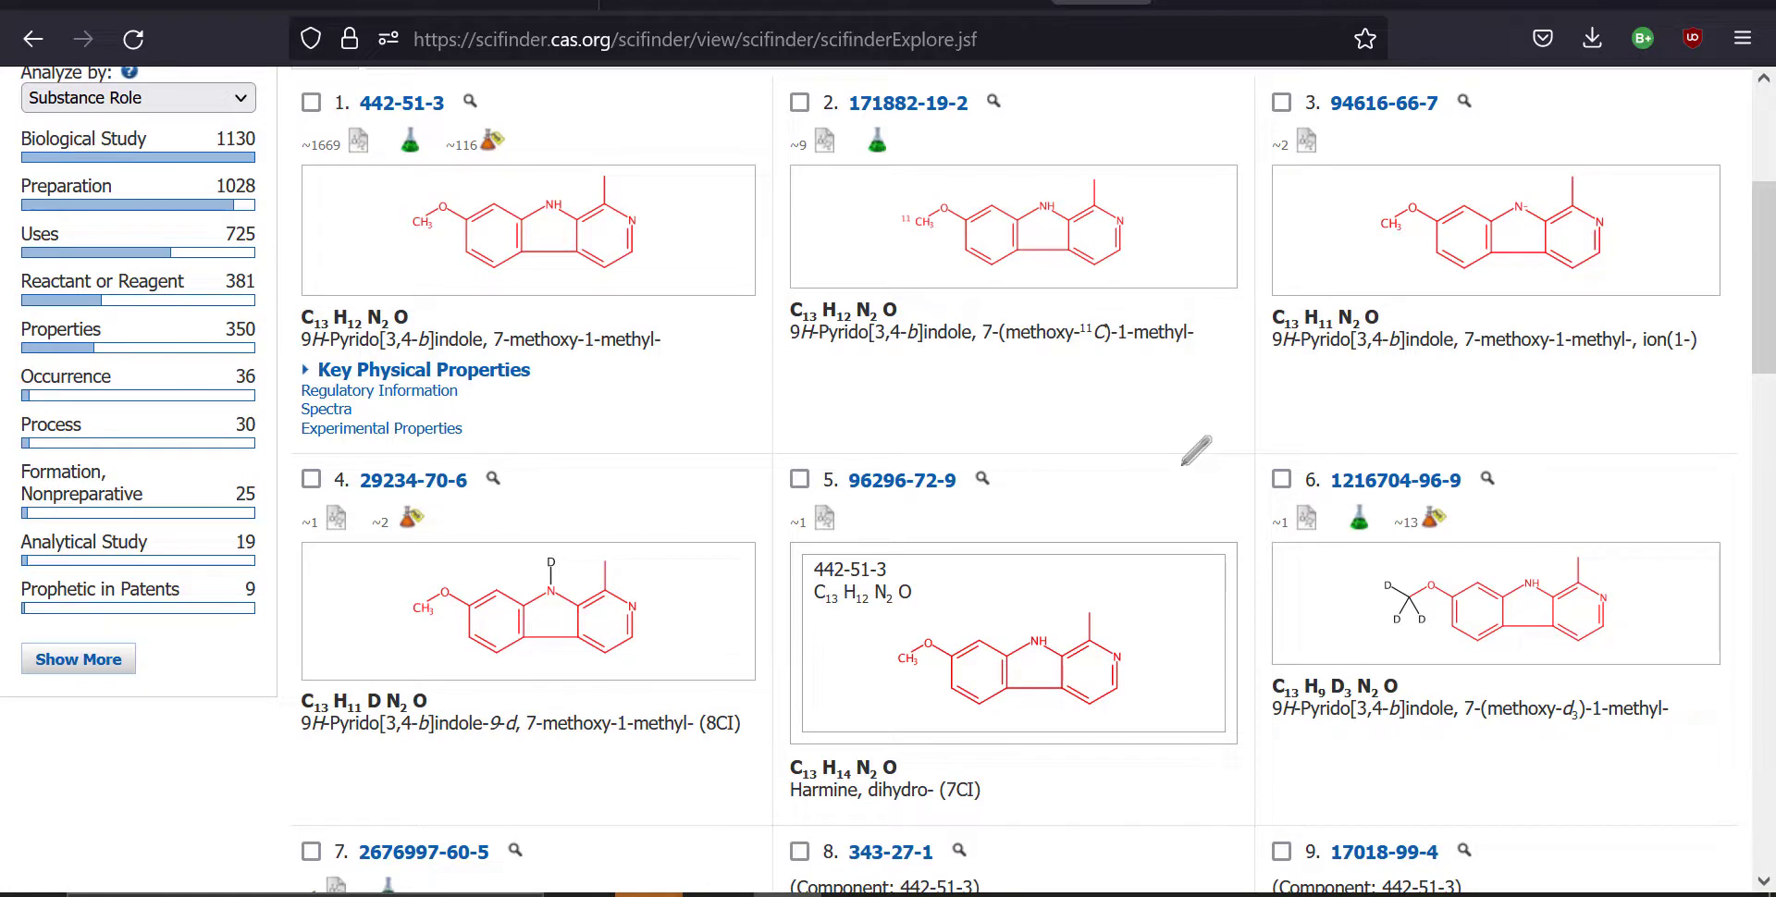
scroll(1183, 463, "up", 3)
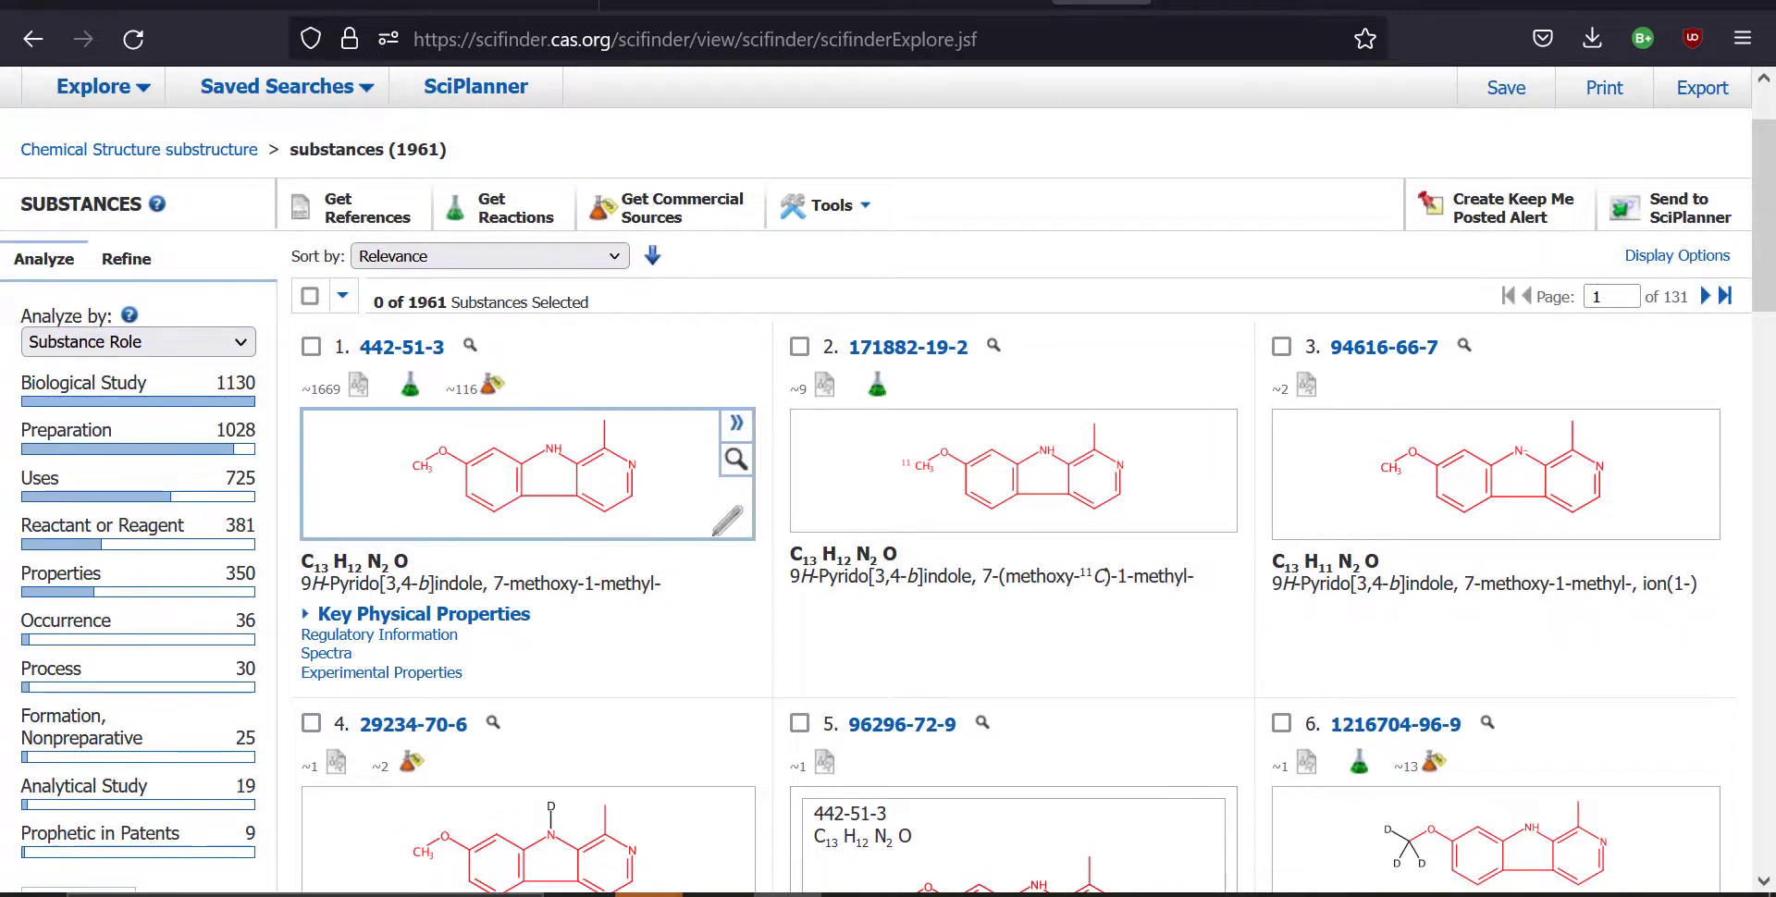
scroll(727, 462, "up", 2)
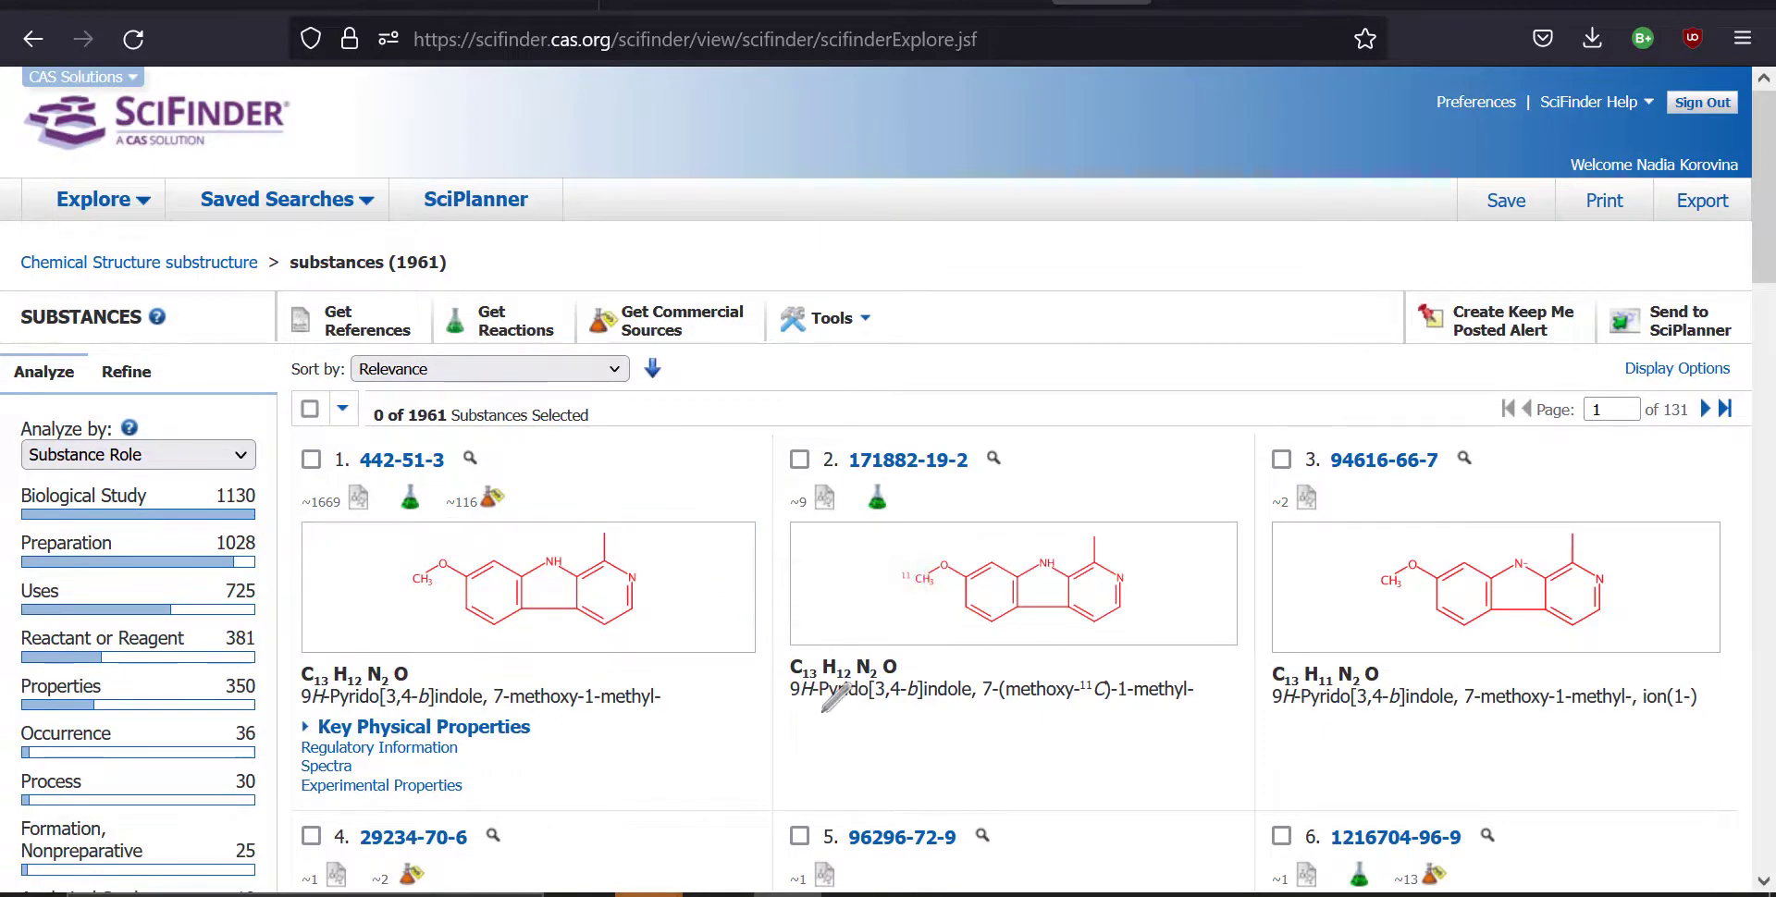
scroll(823, 689, "down", 1)
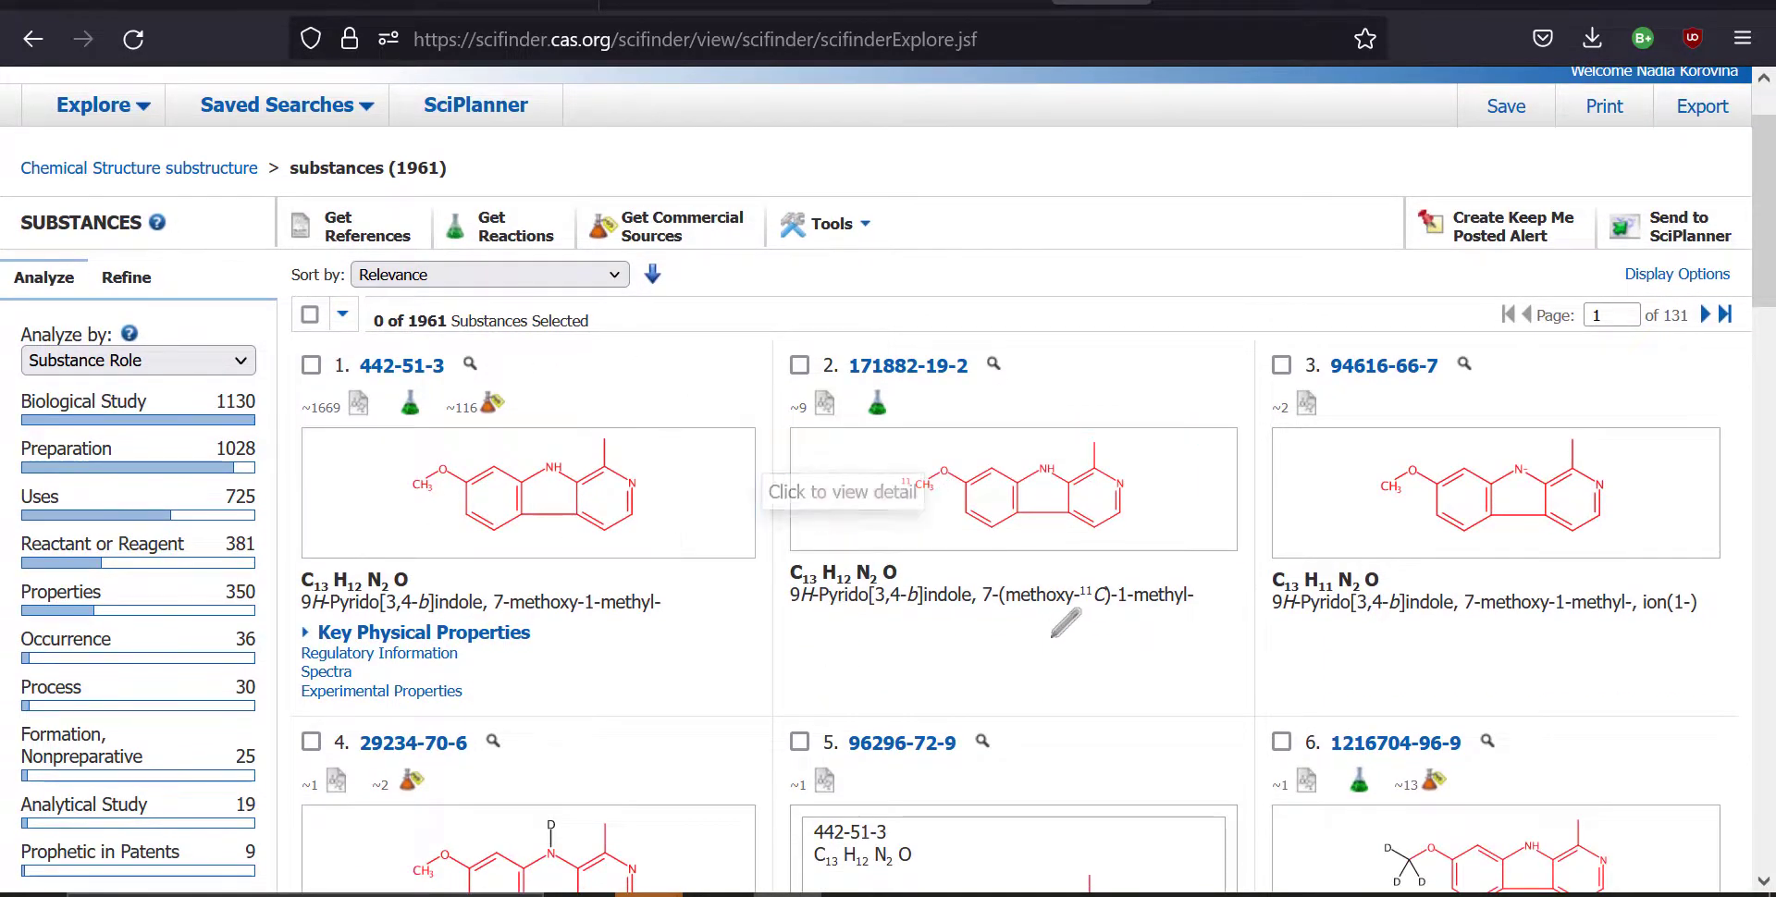
scroll(1063, 504, "down", 2)
scroll(1303, 682, "down", 6)
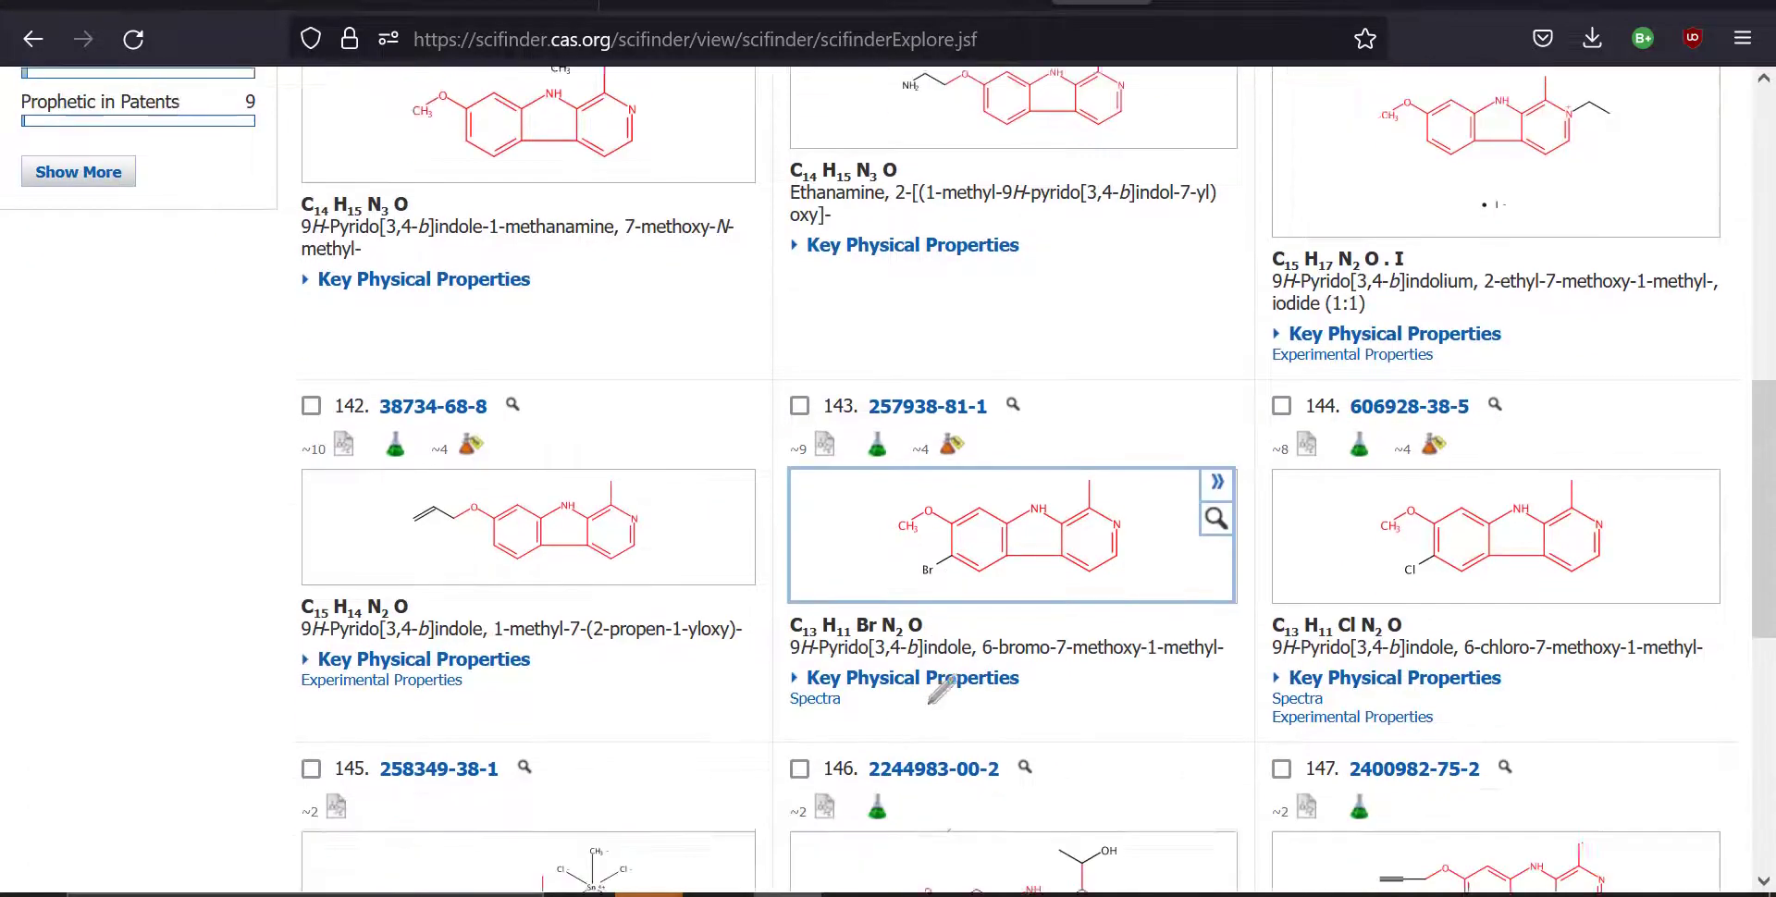
scroll(941, 690, "down", 2)
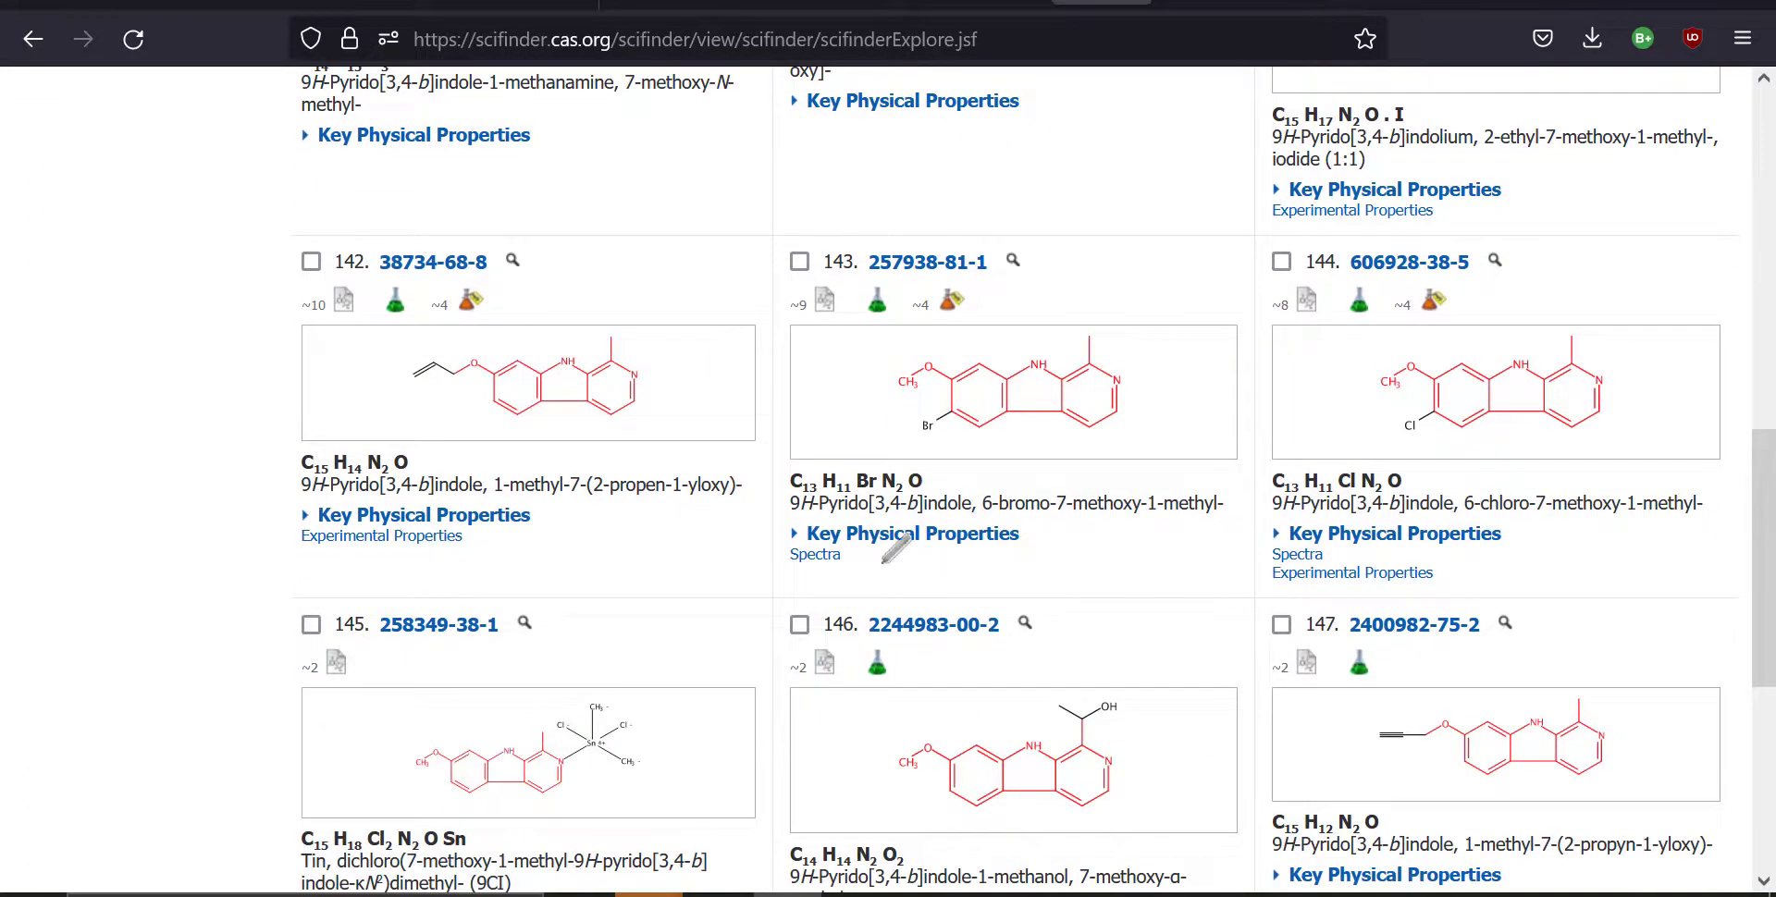
scroll(895, 548, "up", 10)
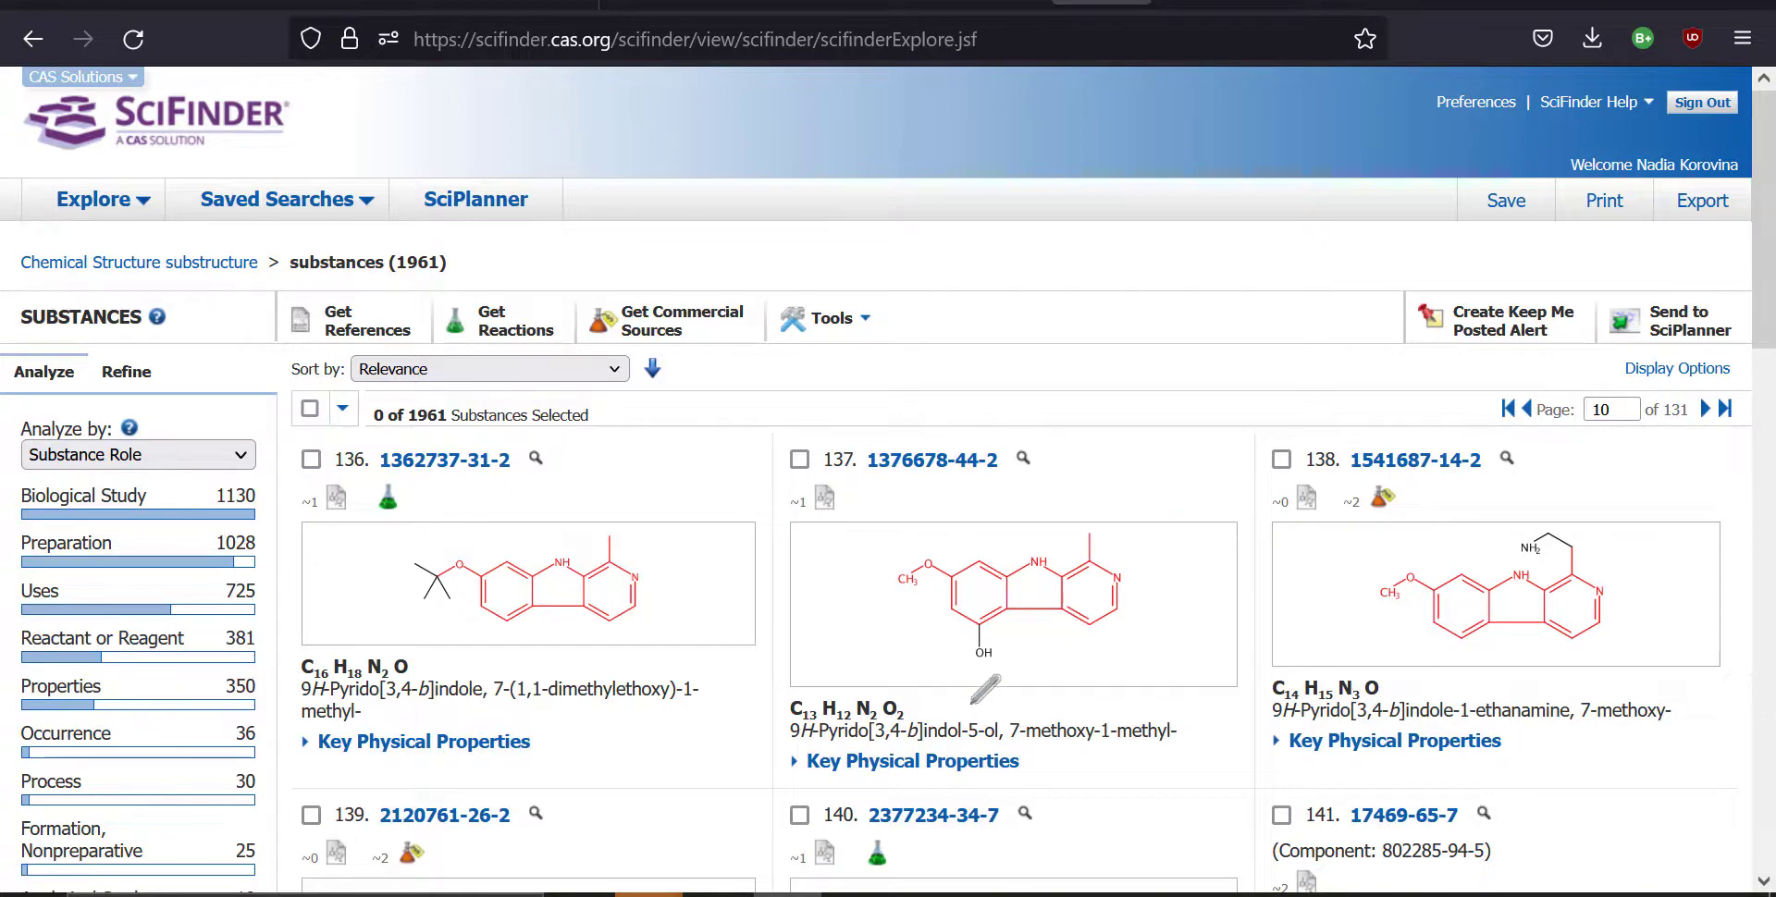
scroll(689, 496, "down", 2)
scroll(682, 468, "up", 2)
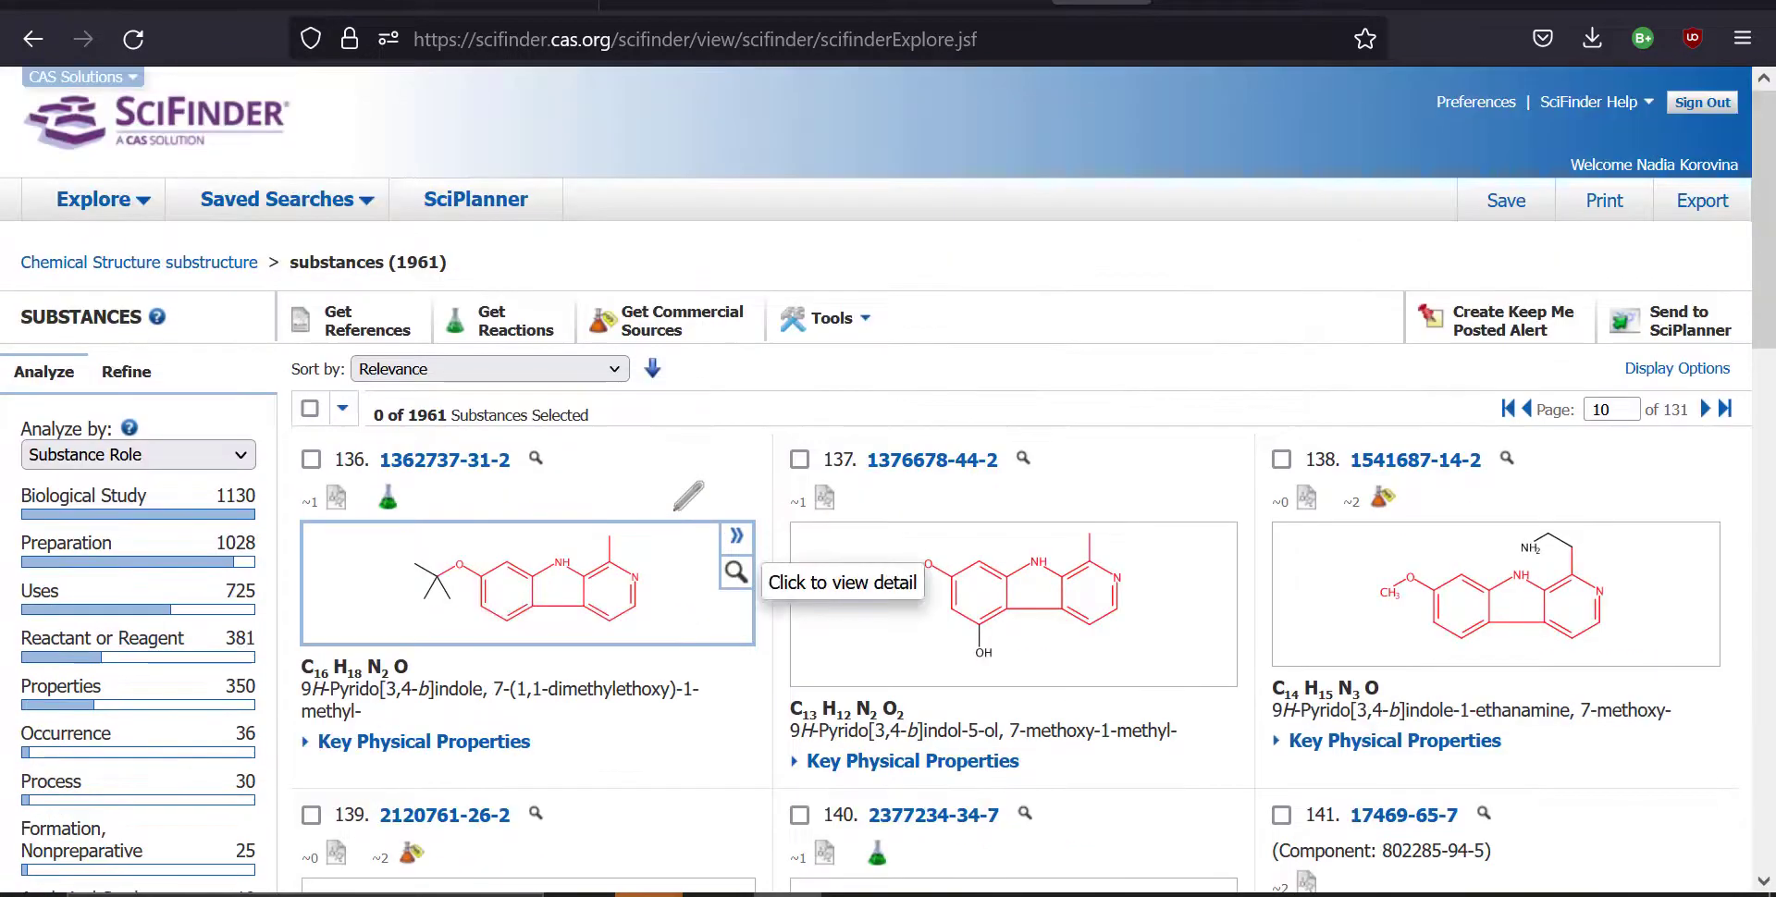
Step: Return to the first results page and sort the substances by Molecular Formula
left_click(1517, 405)
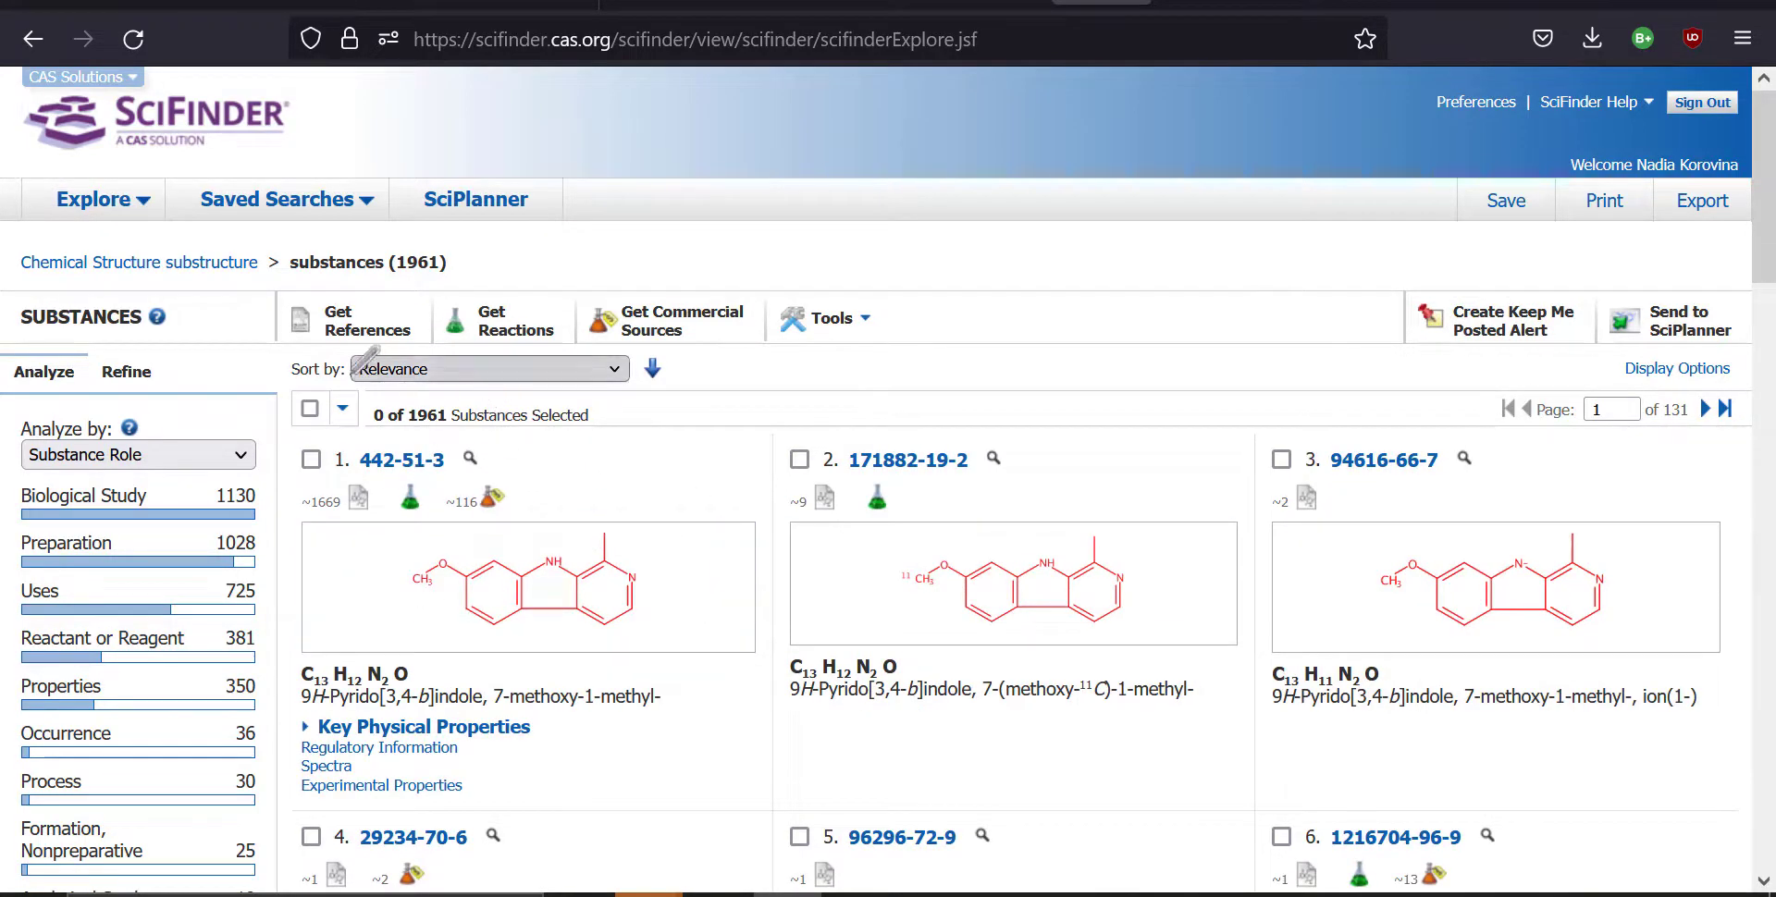
left_click(609, 366)
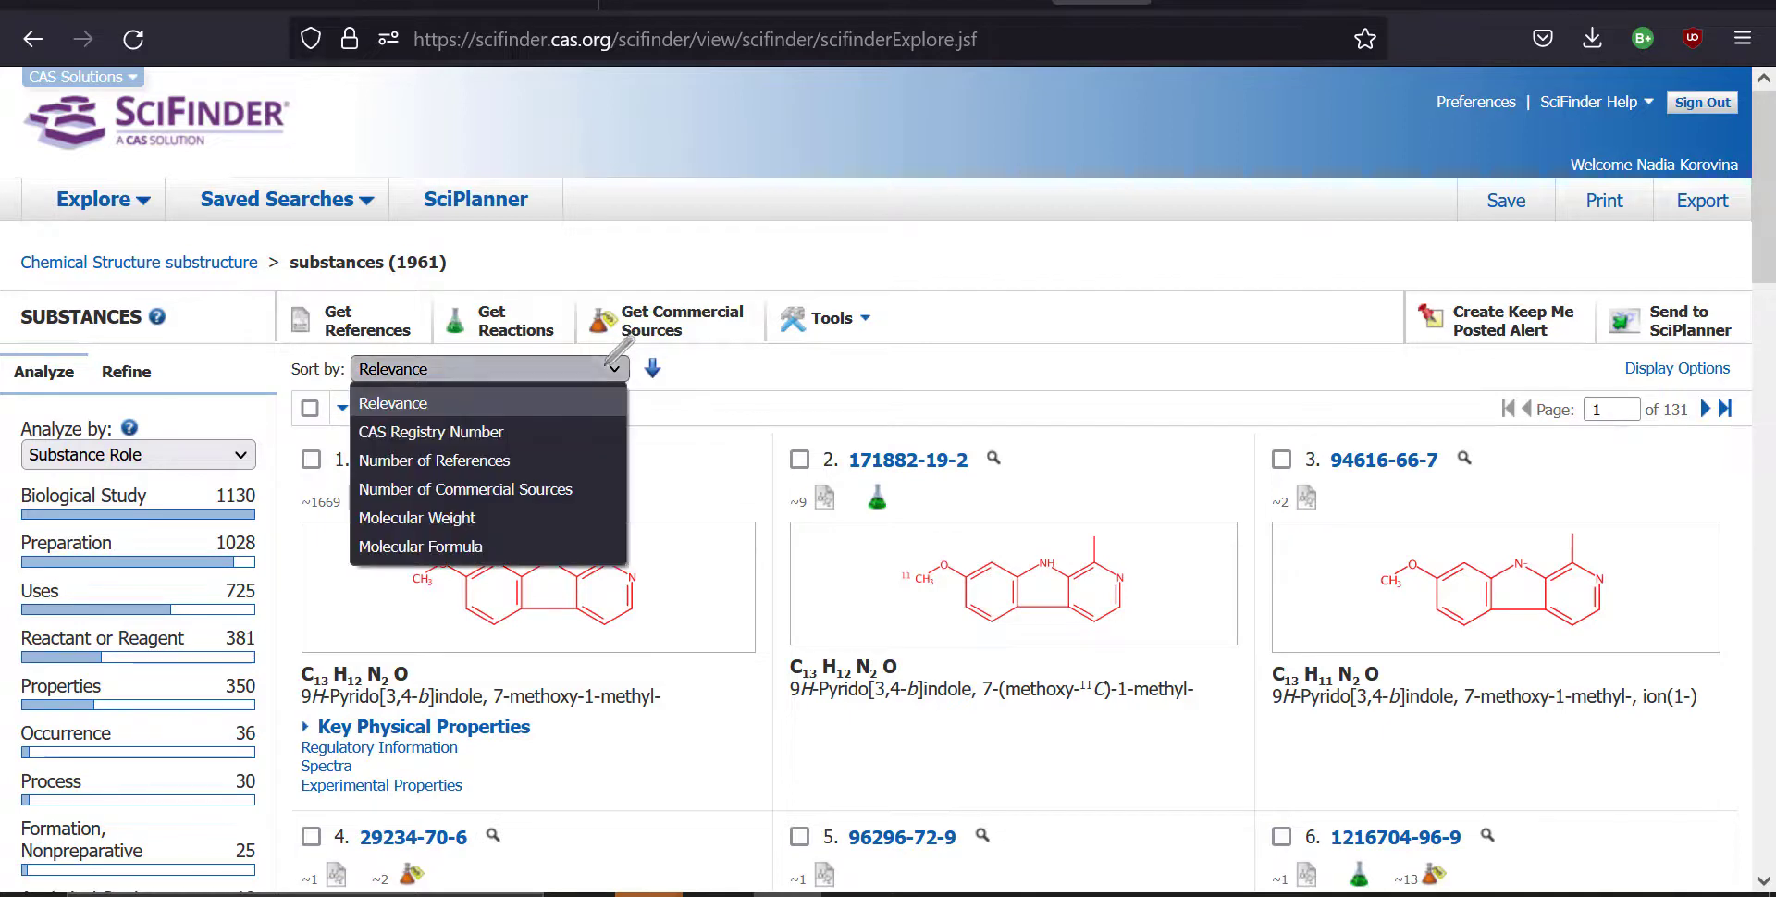
left_click(460, 546)
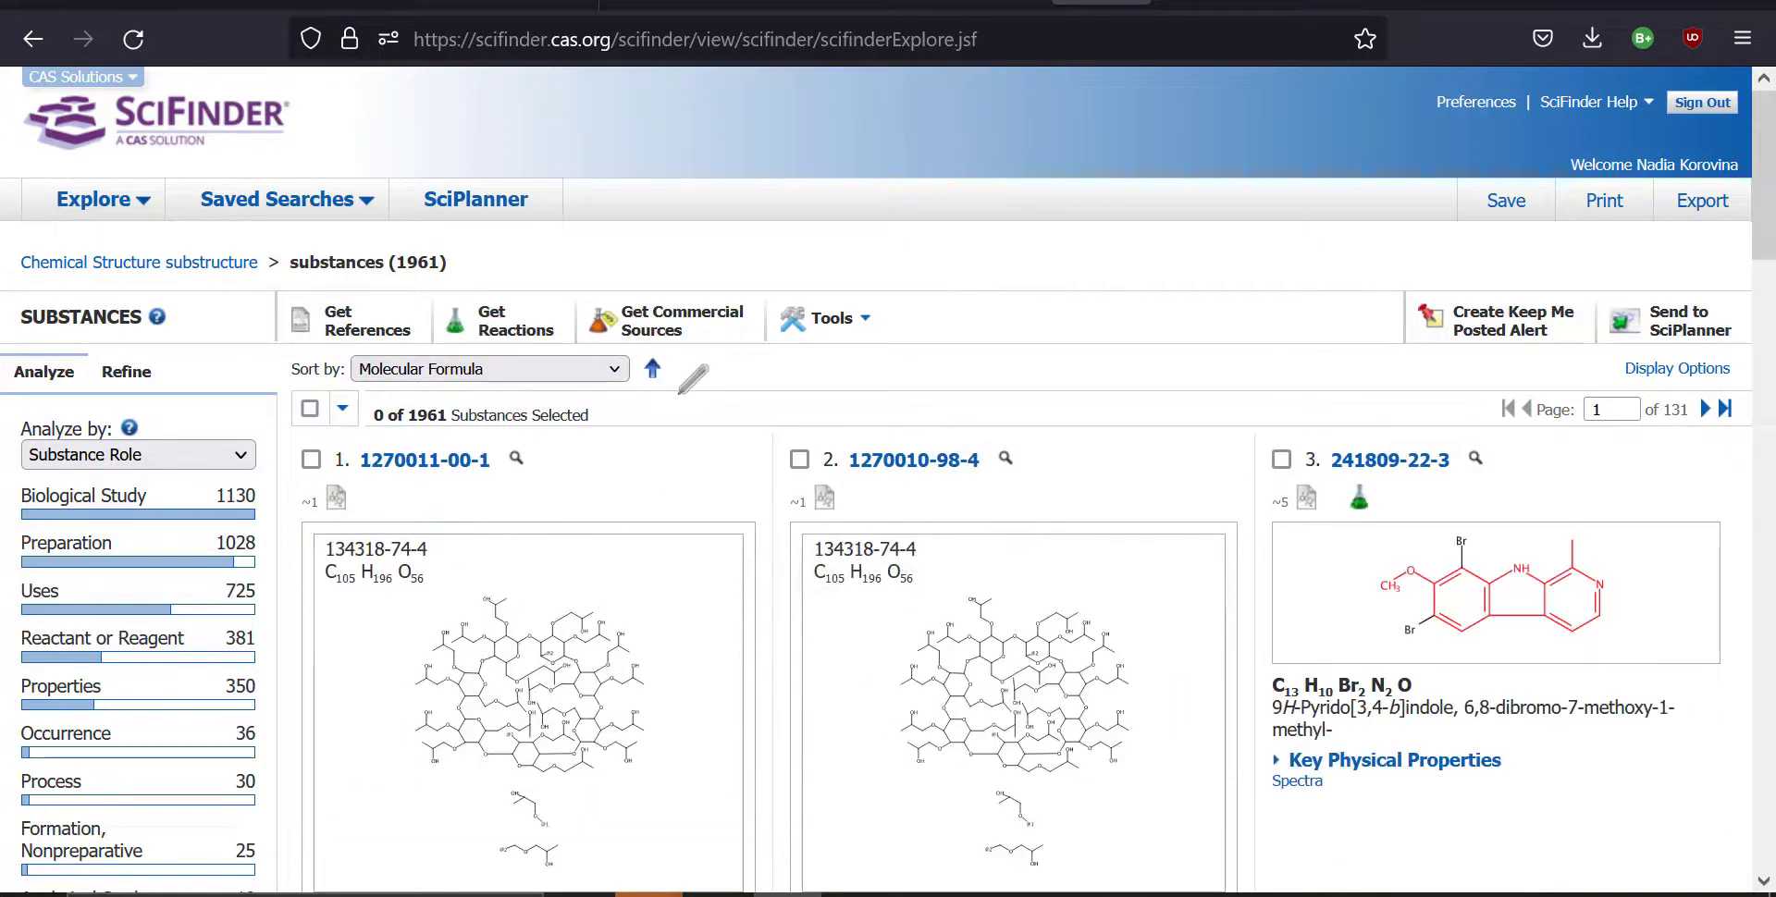
Step: Re-sort the substance hits by Molecular Weight and by Number of References to compare the orderings
scroll(685, 384, "down", 3)
scroll(681, 390, "up", 3)
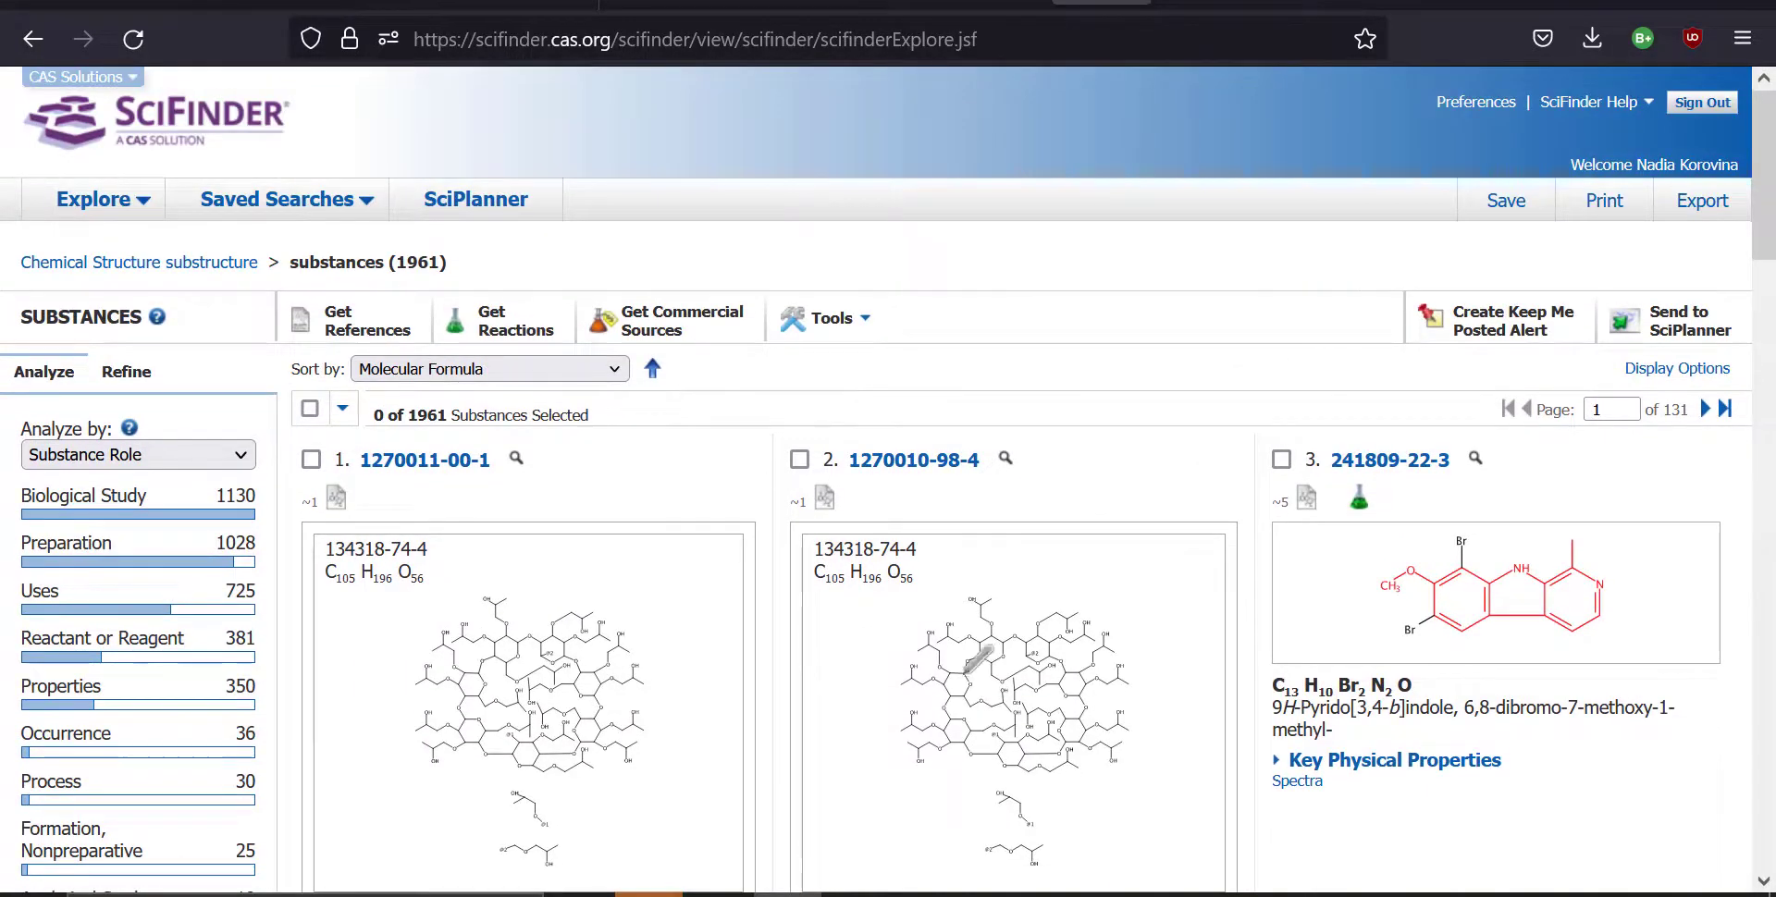
left_click(601, 366)
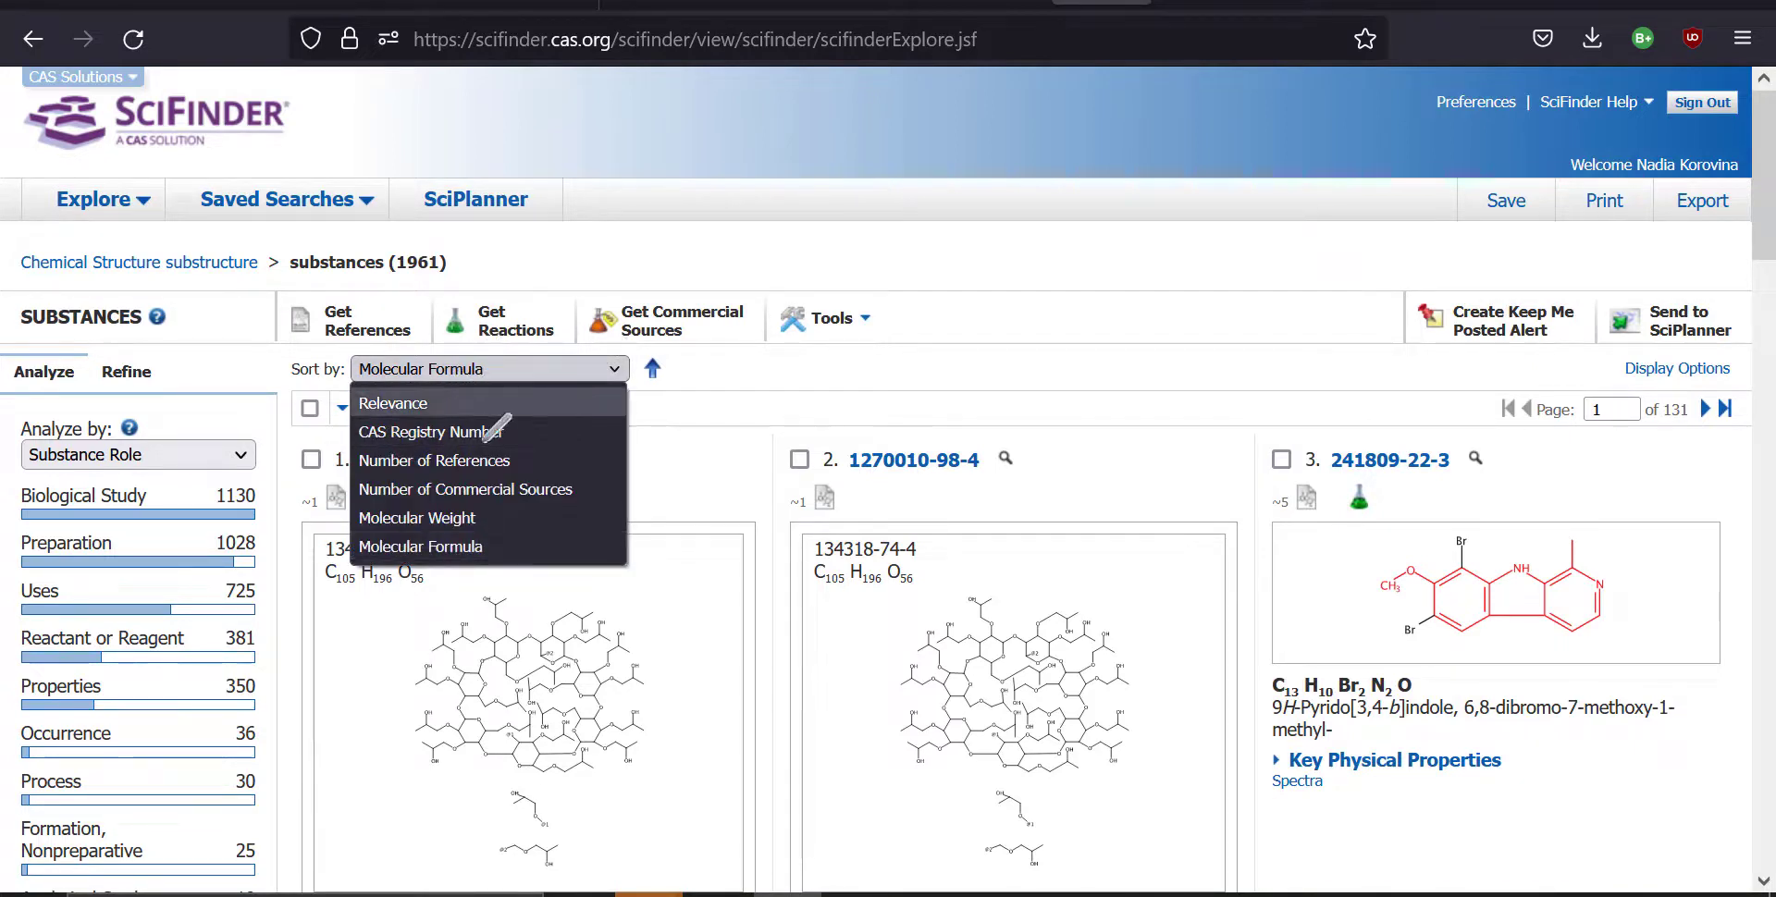
left_click(453, 517)
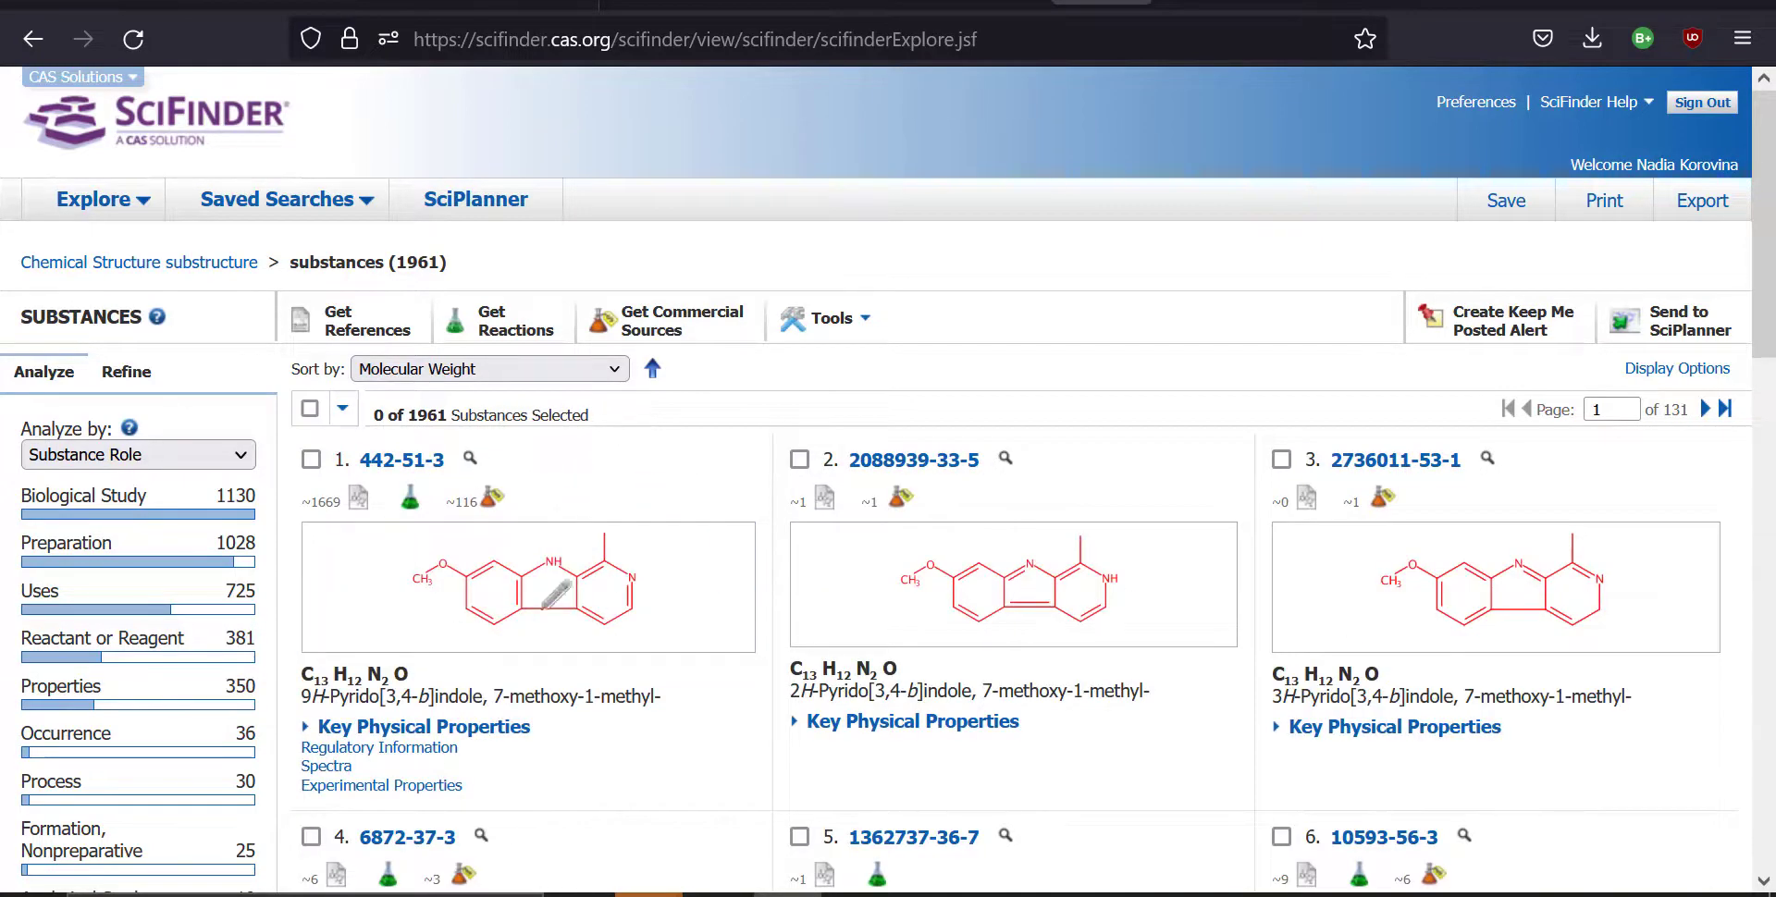
left_click(571, 364)
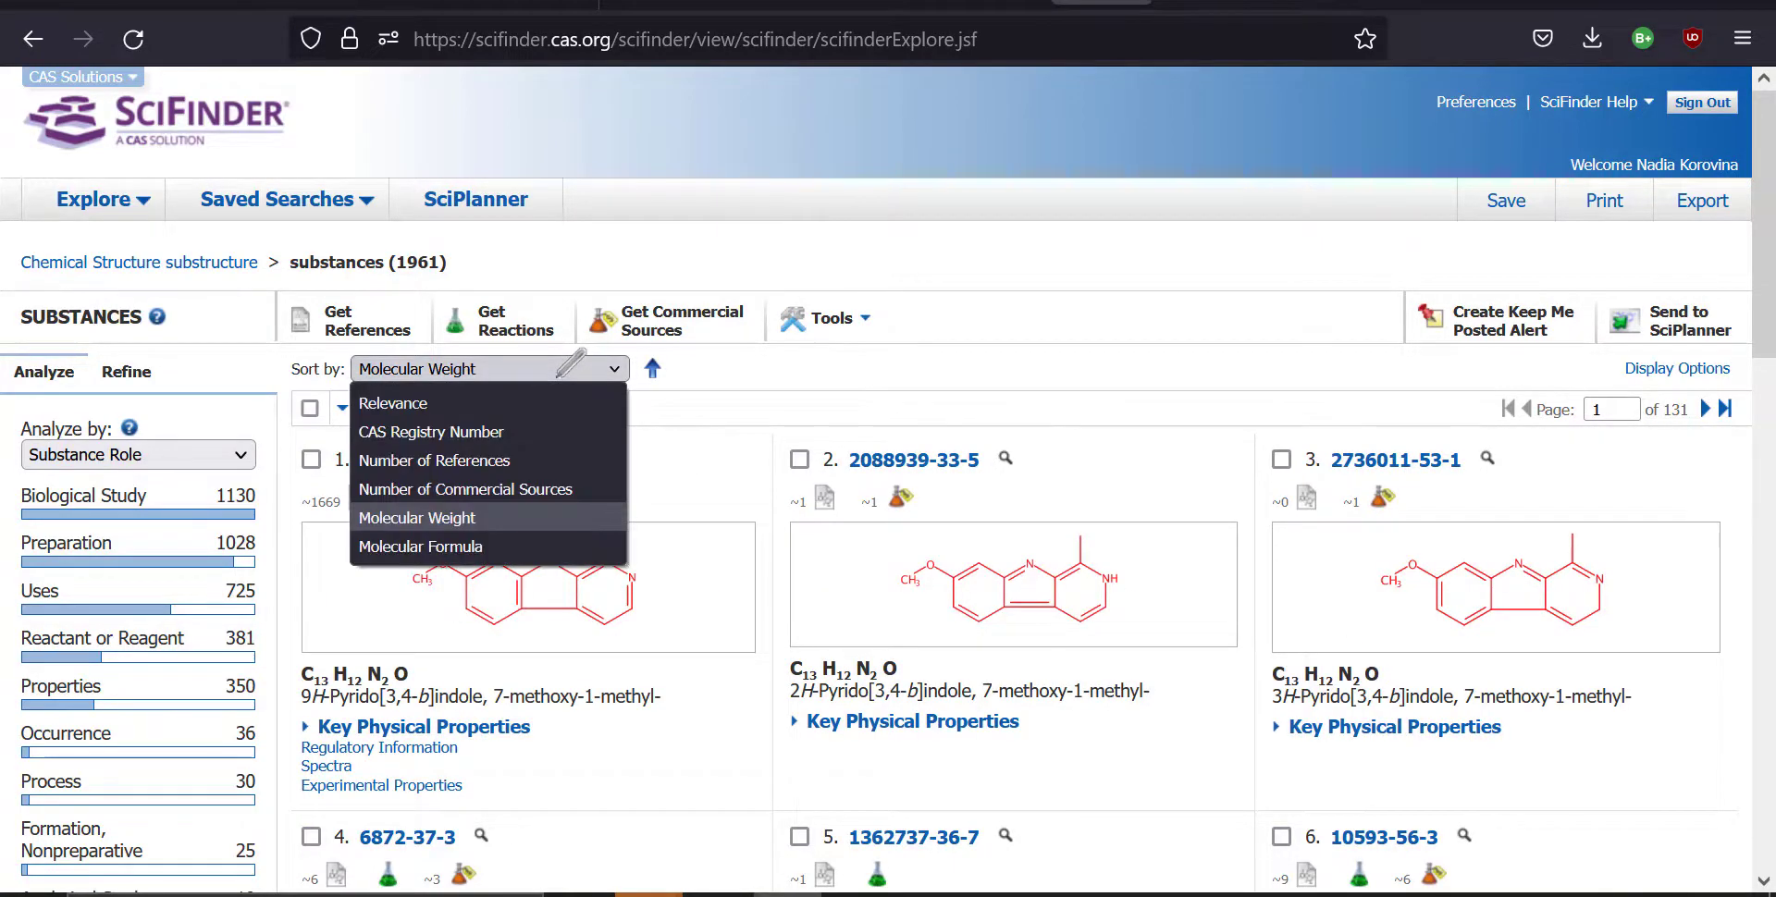
left_click(478, 460)
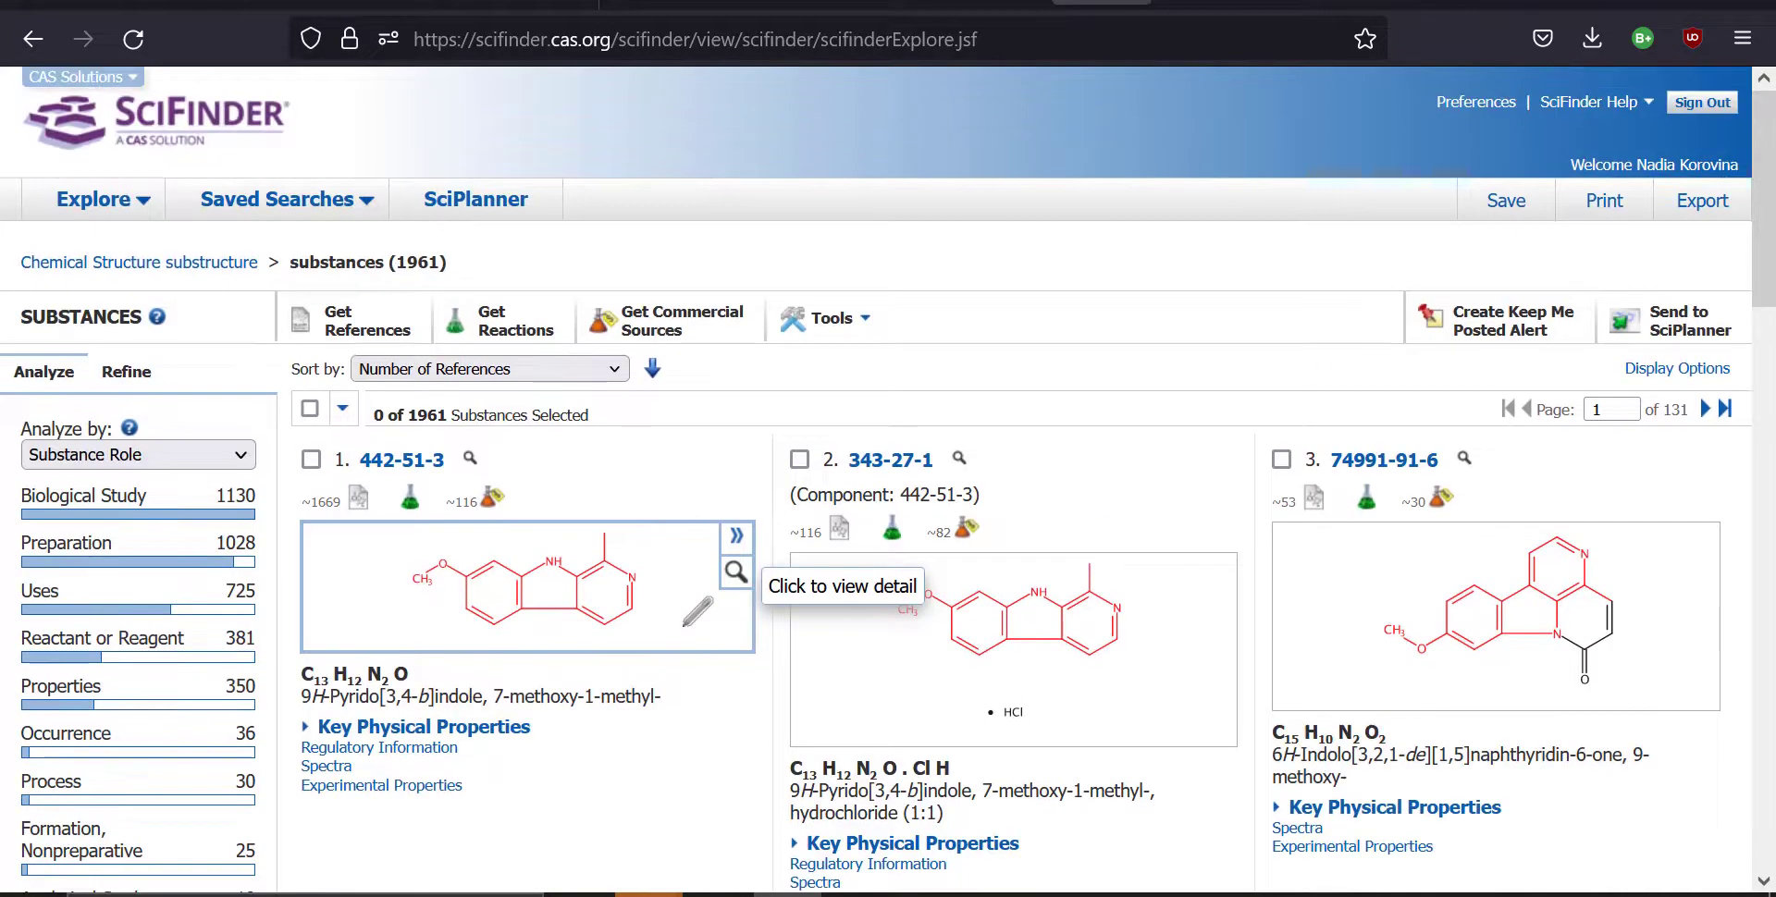
Step: Sort the substances by Number of Commercial Sources and look over the first hits
left_click(568, 368)
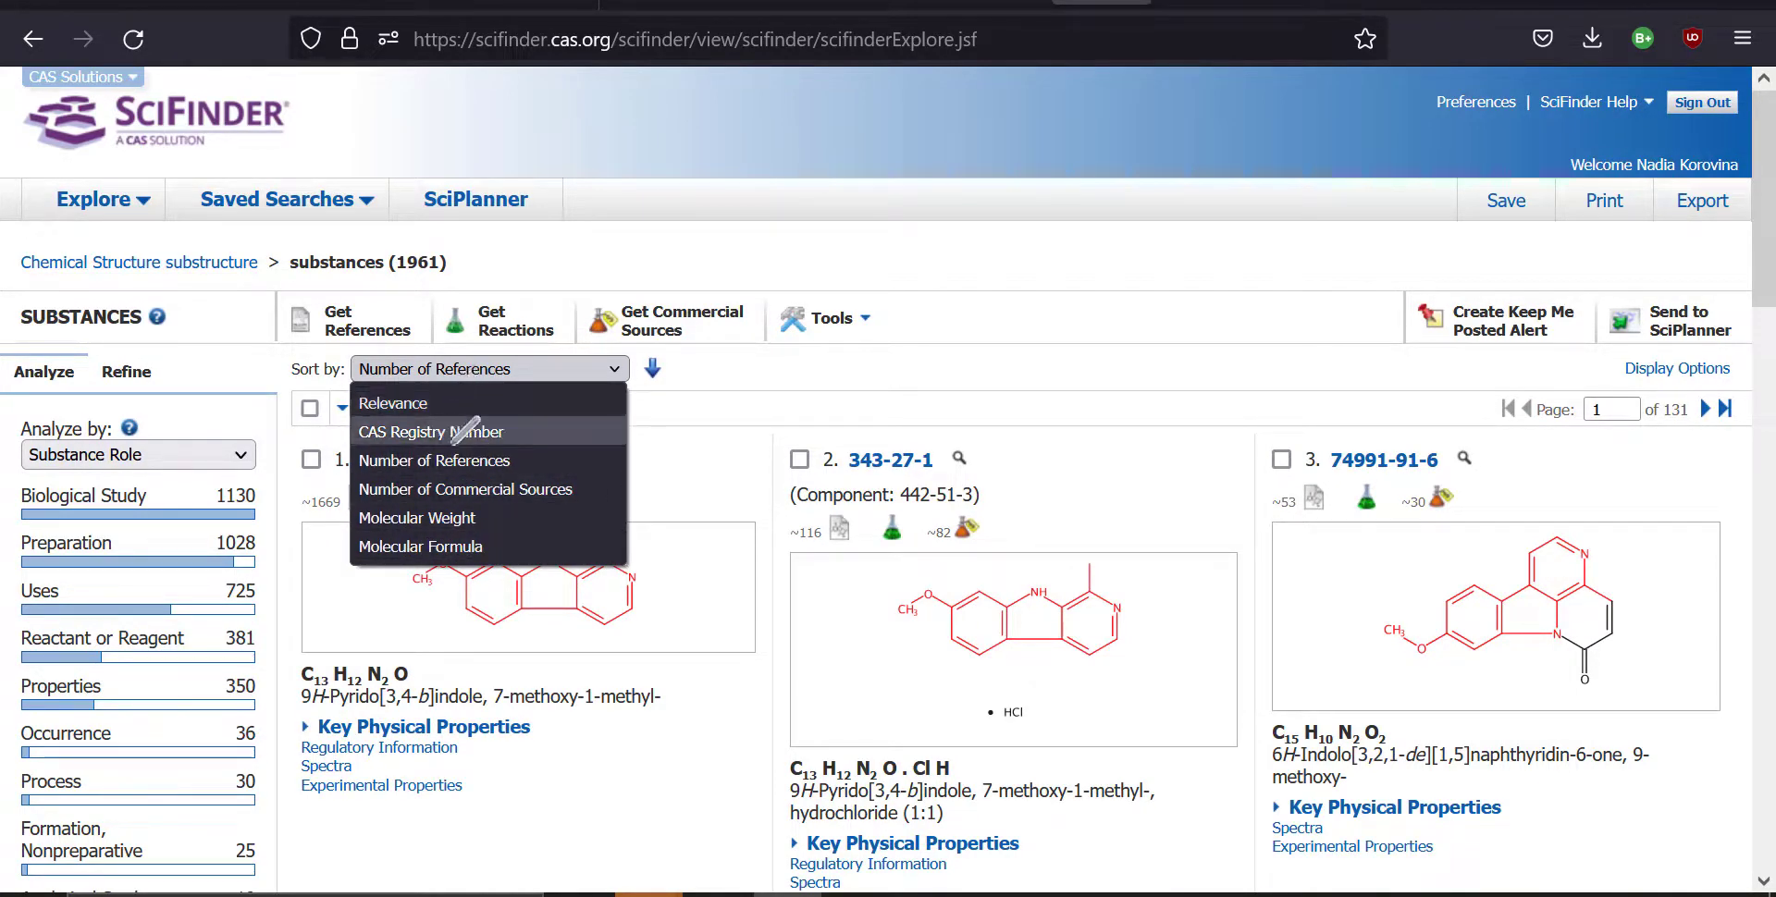
left_click(514, 487)
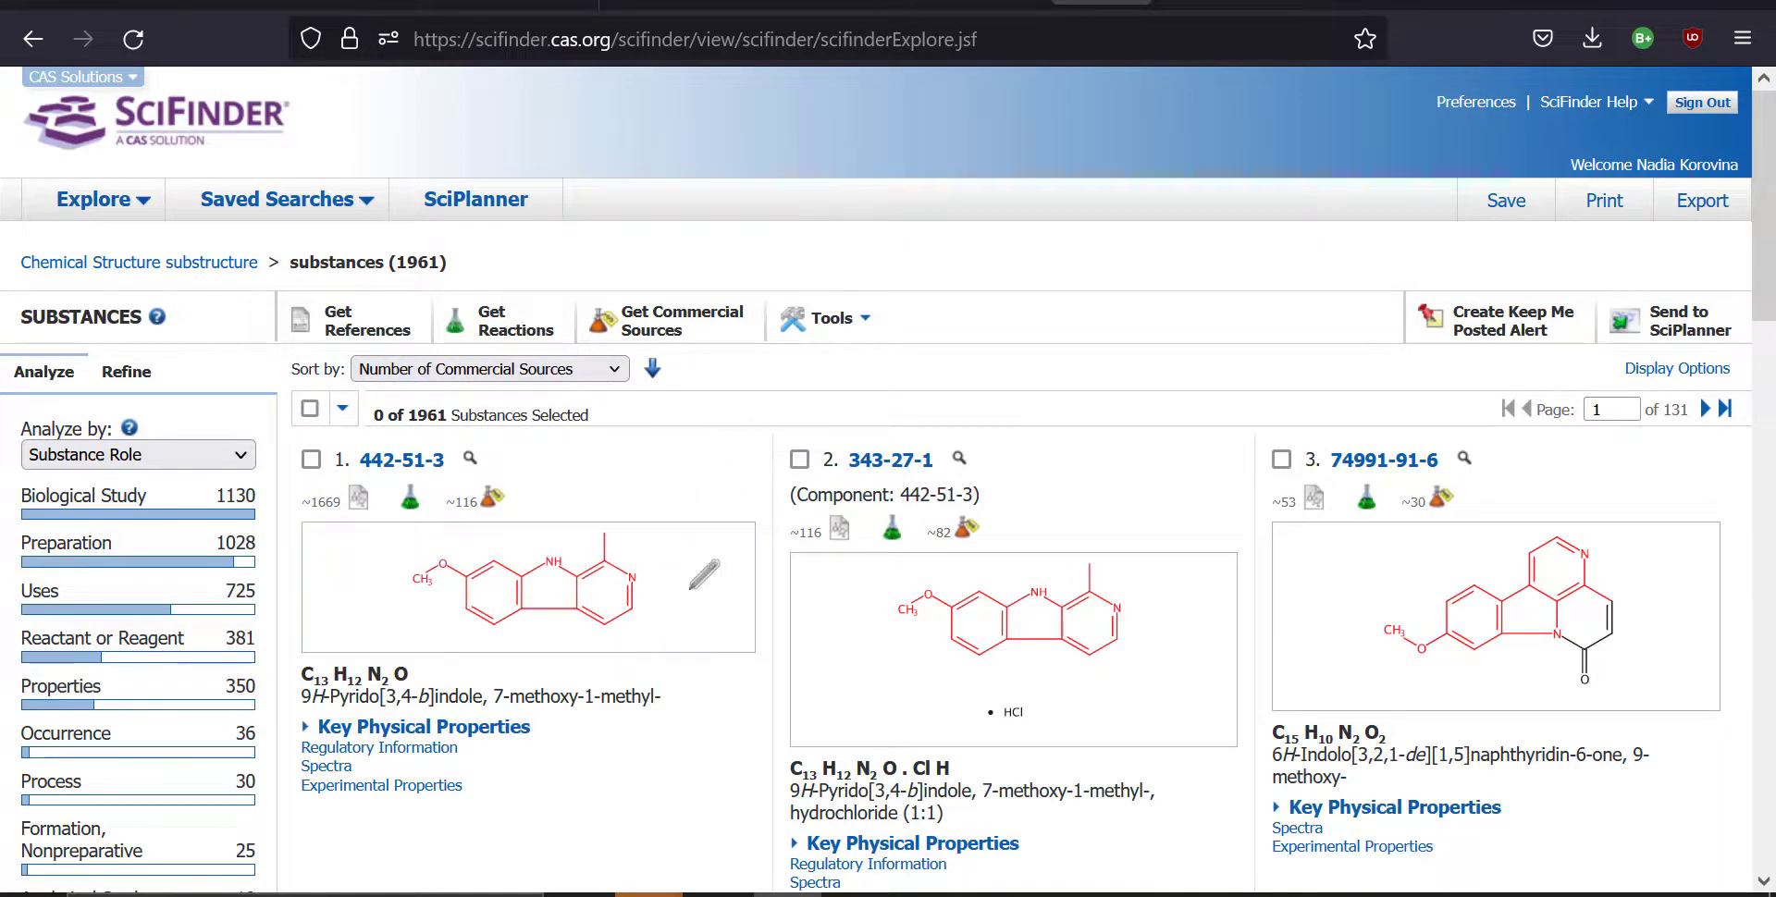
scroll(555, 569, "down", 1)
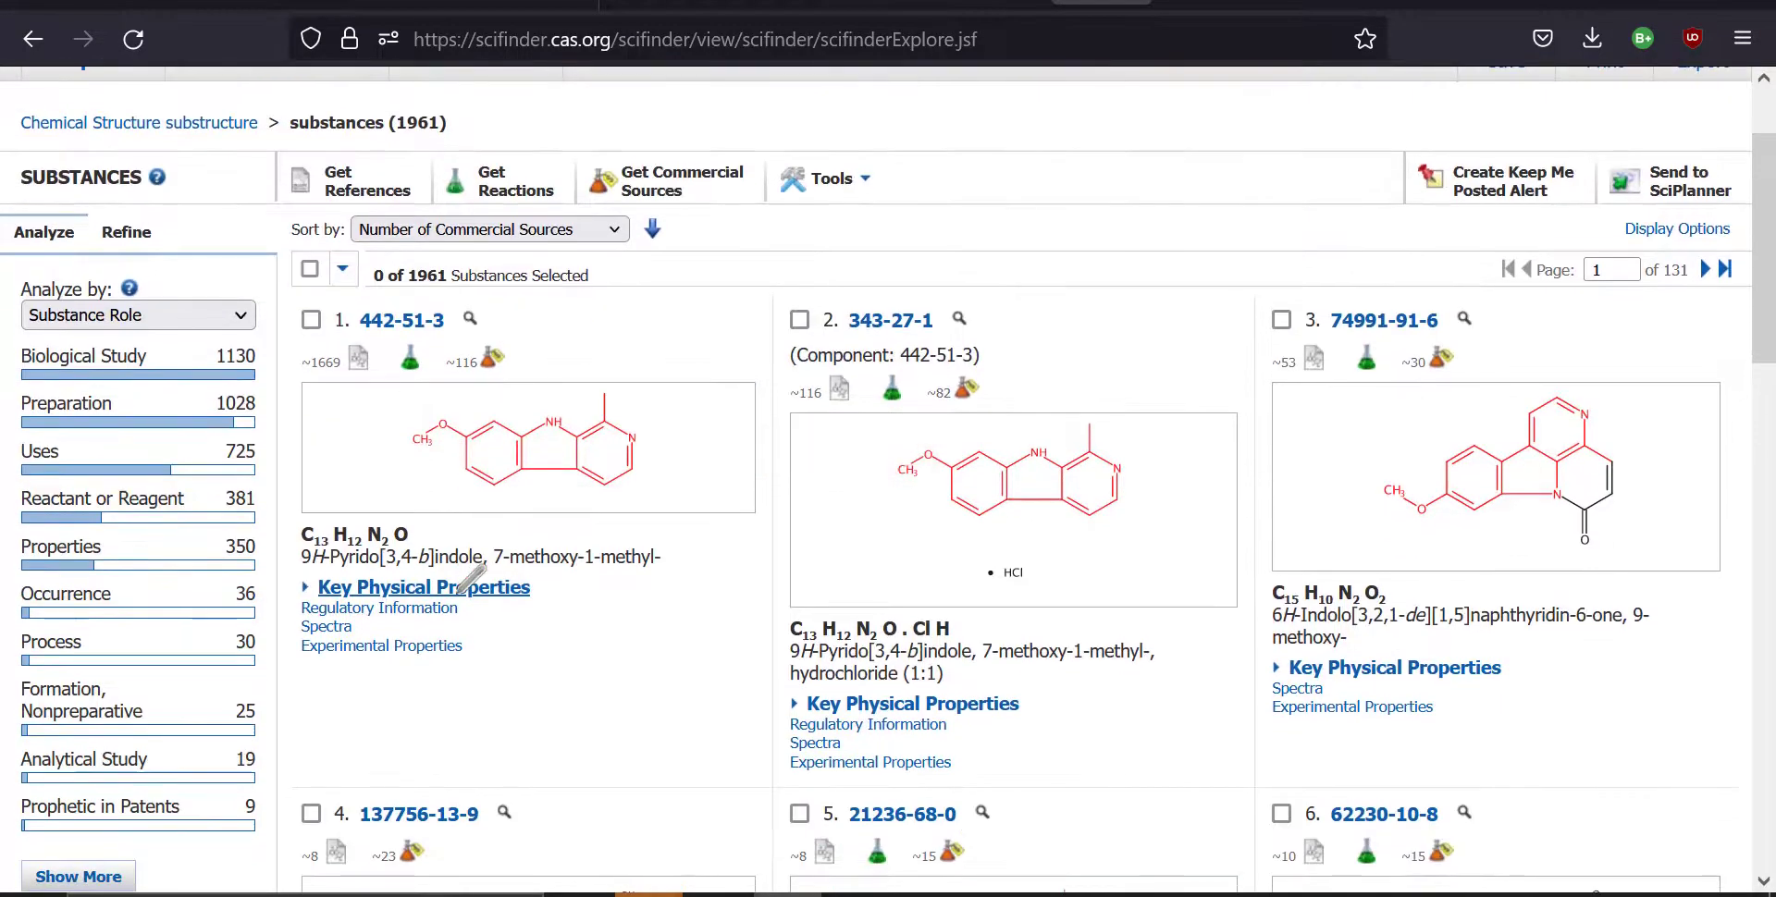
scroll(711, 635, "up", 1)
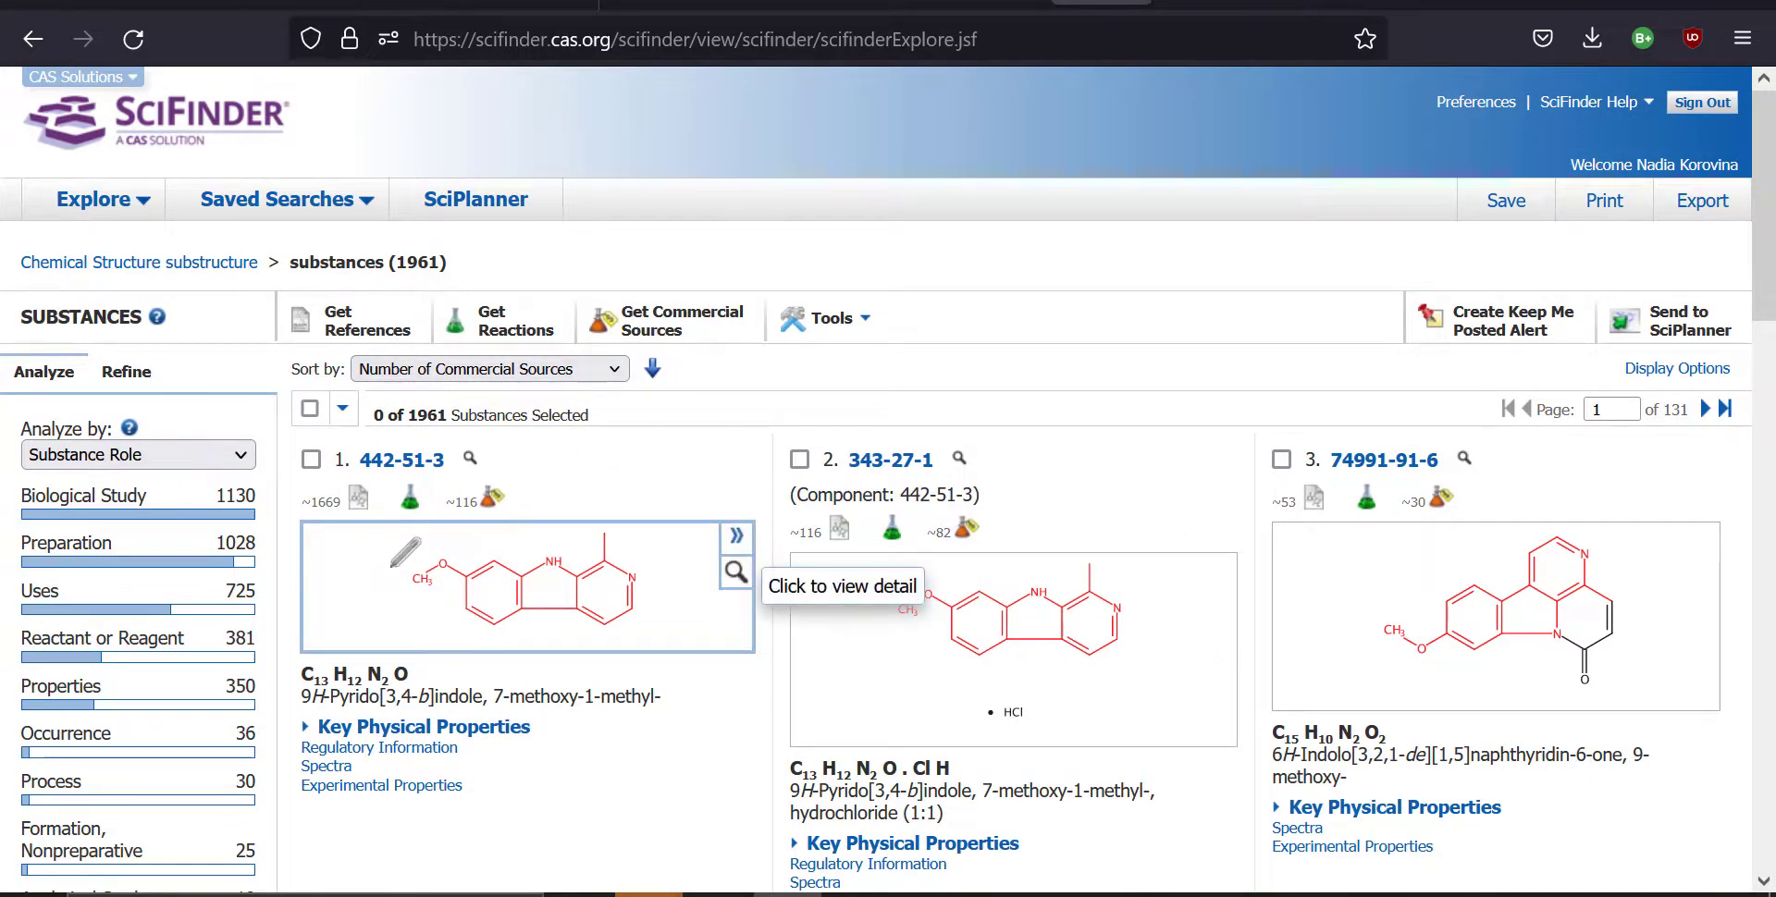
Step: Retrieve the reactions that synthesize substance 442-51-3 and look over the first listed reaction's scheme and conditions
left_click(736, 534)
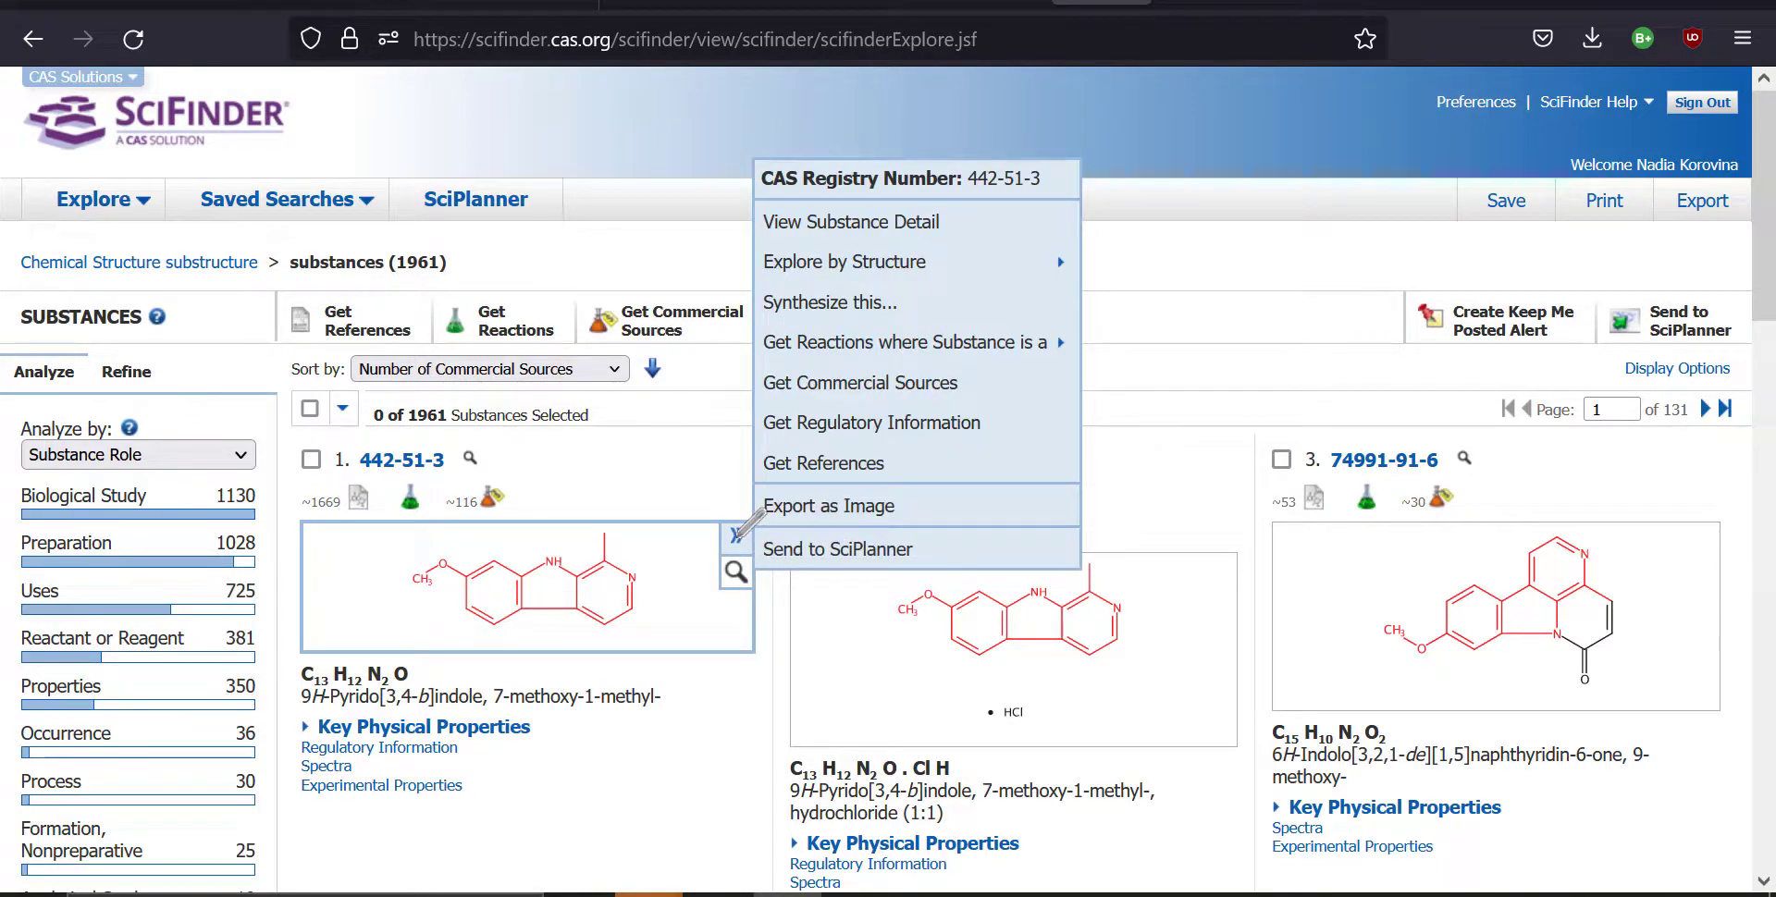
left_click(848, 298)
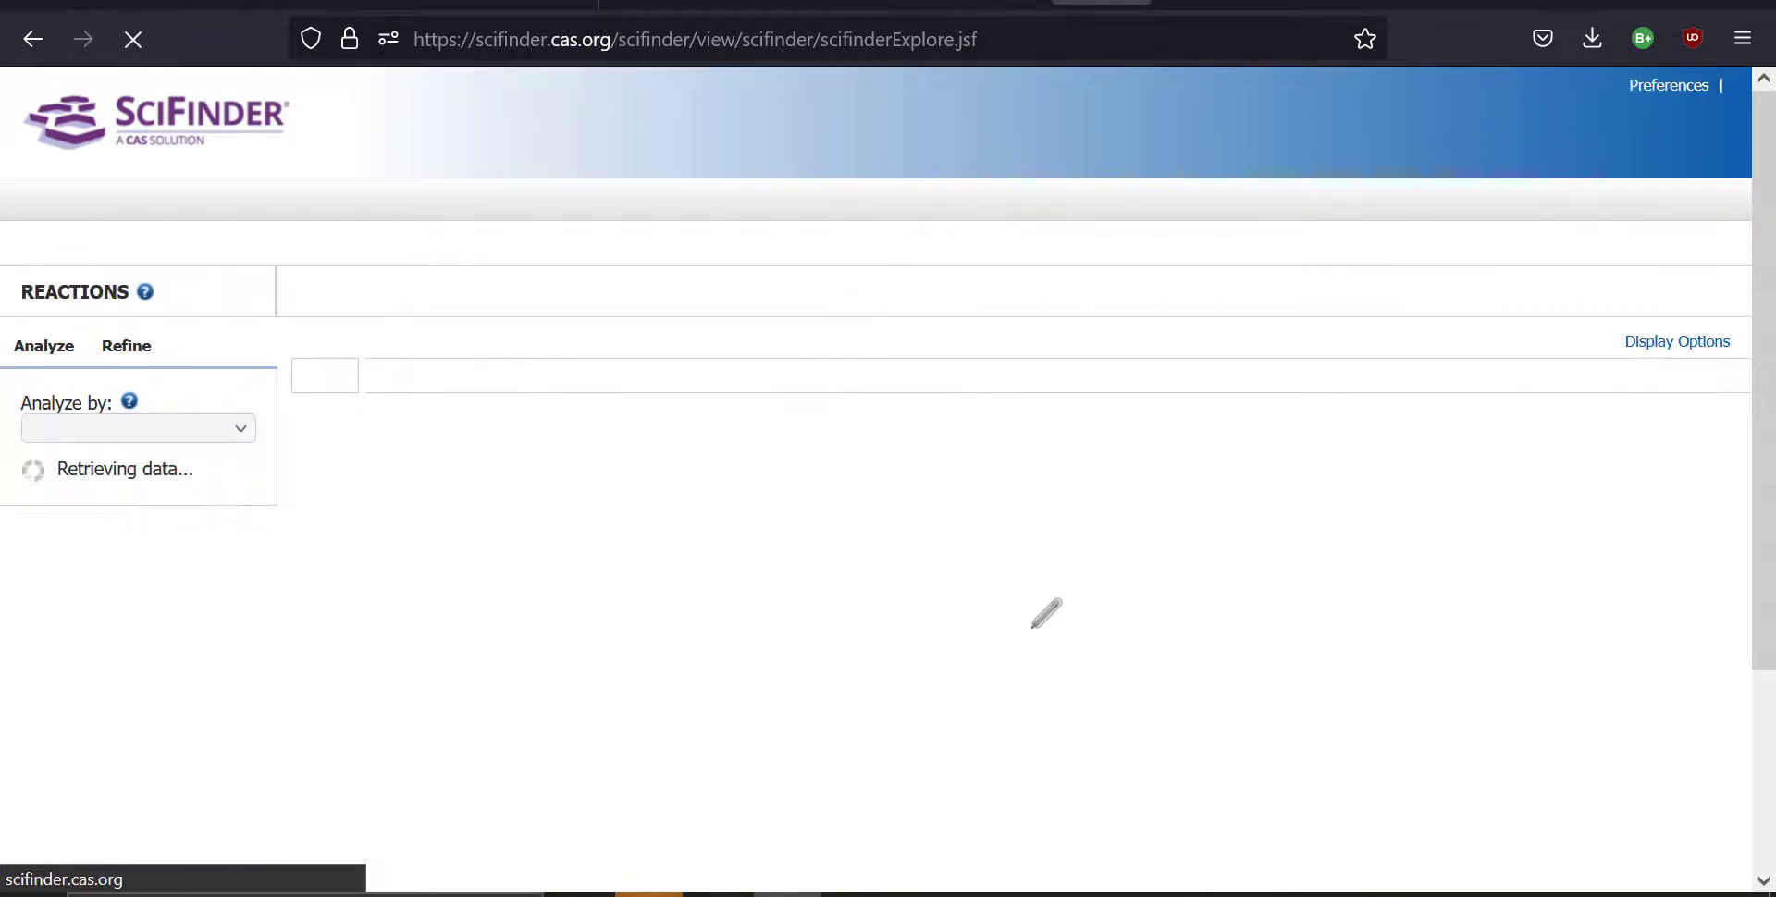
scroll(1110, 518, "down", 4)
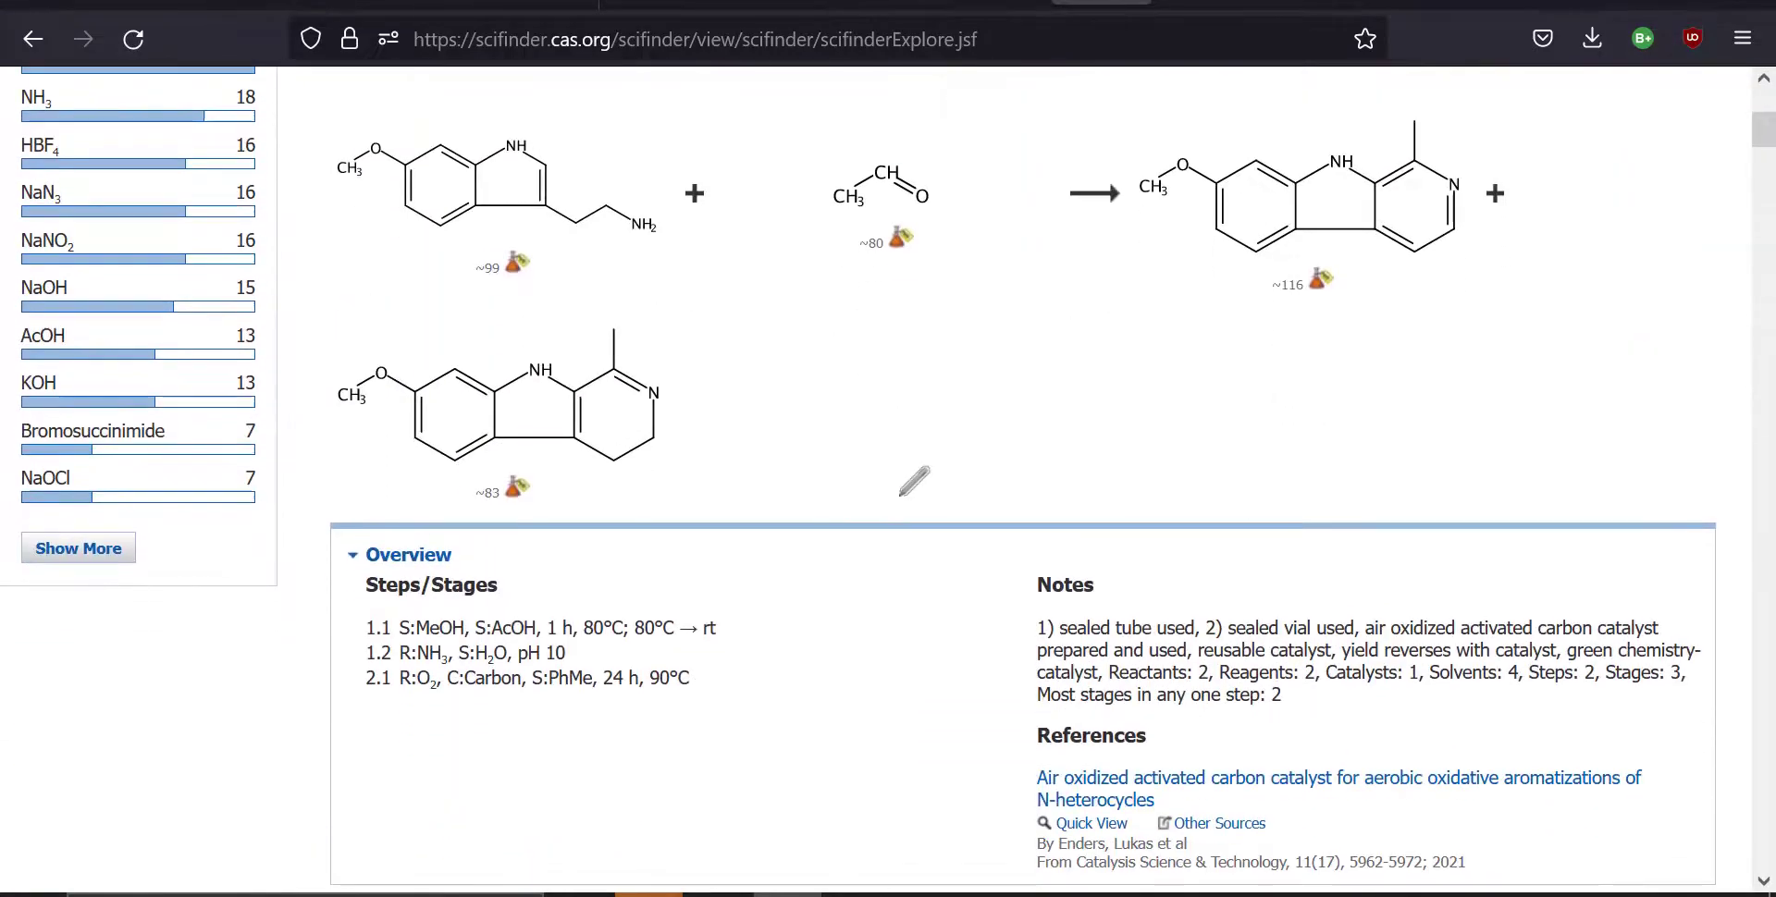
scroll(916, 477, "up", 3)
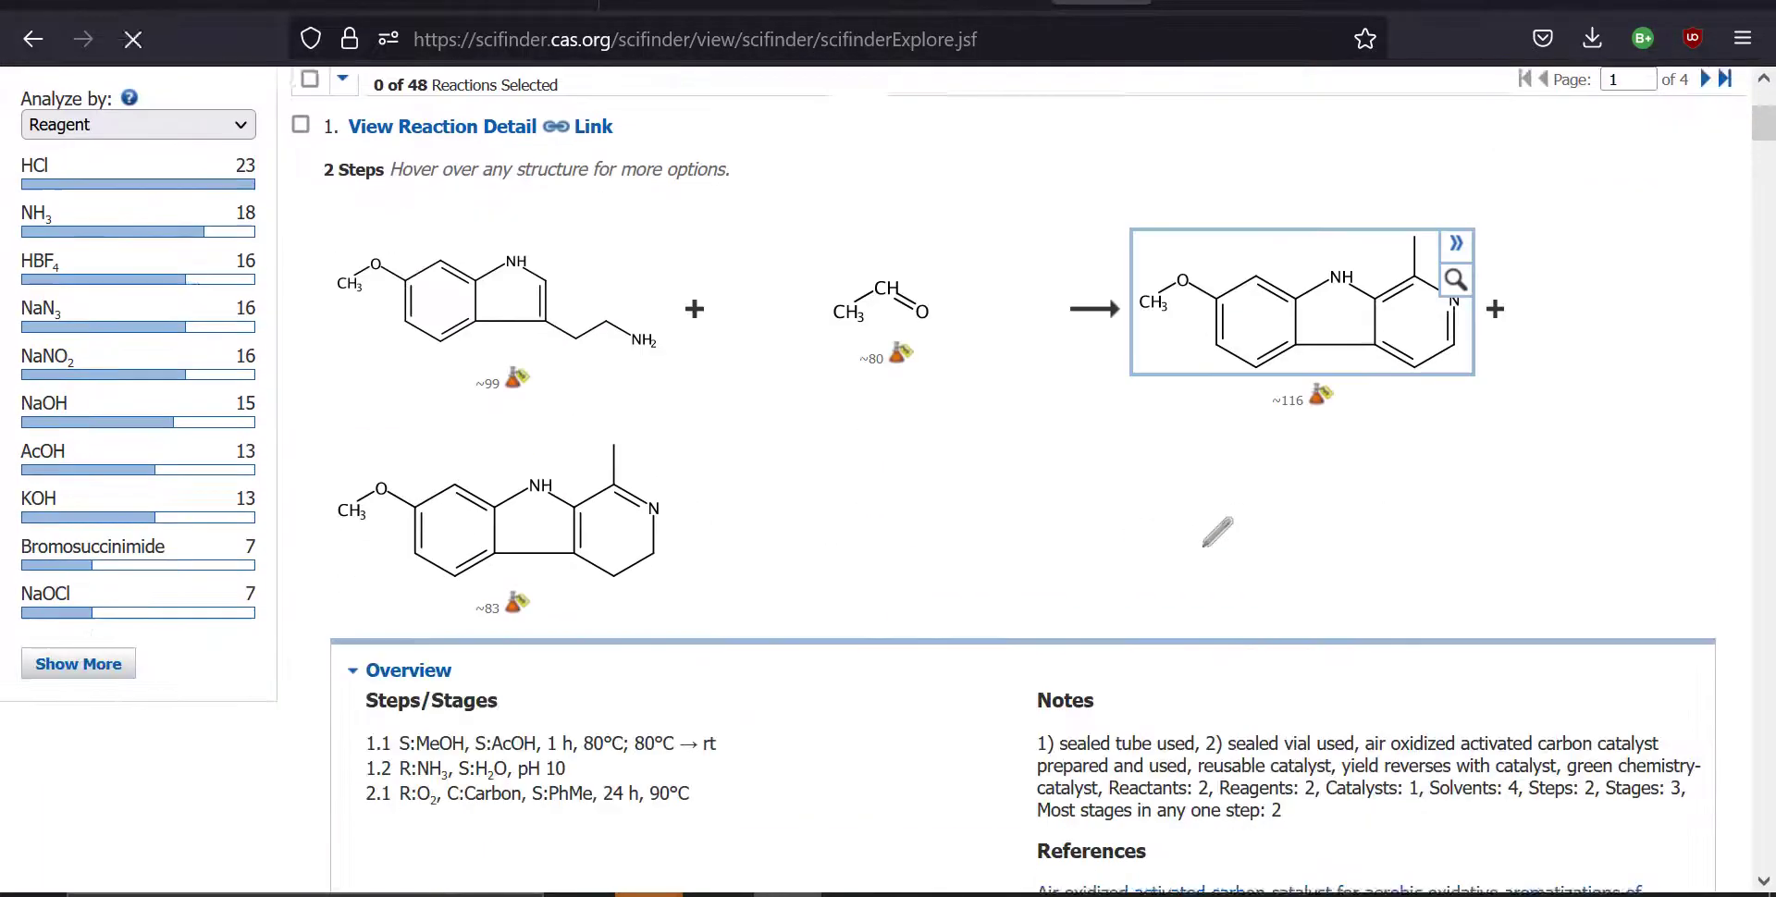
scroll(1212, 523, "down", 3)
scroll(1077, 470, "up", 1)
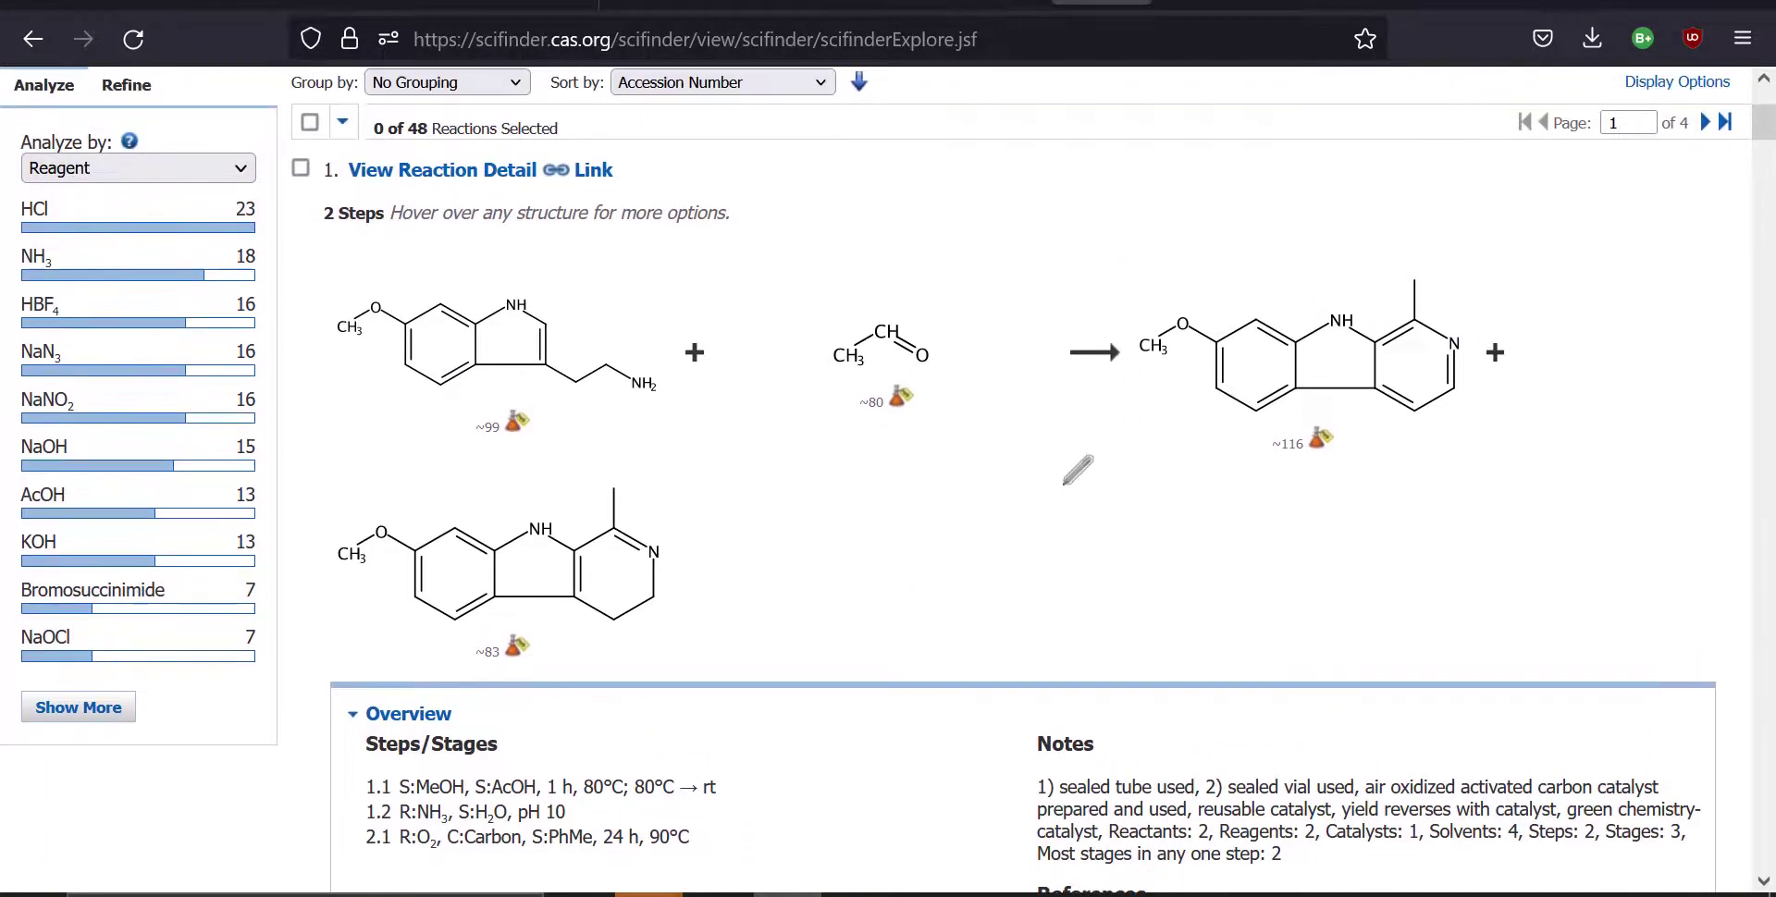
scroll(1078, 470, "up", 3)
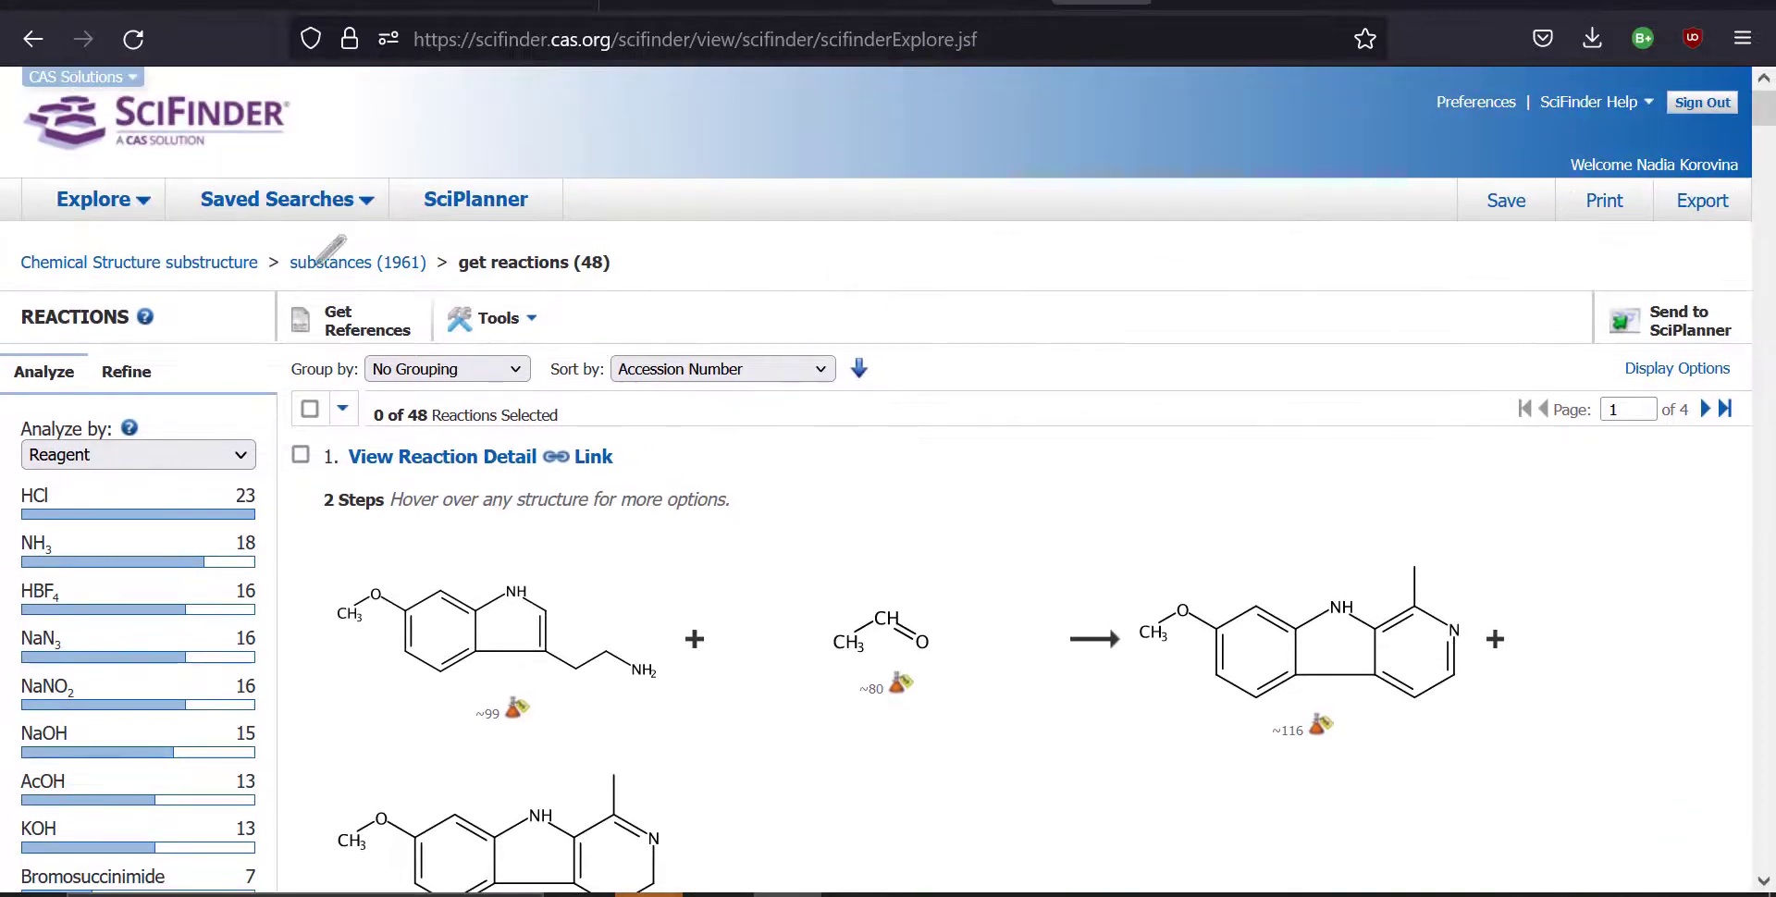
Step: Go back to the chemical structure search and open an empty reaction drawing for a Reaction Structure search
mouse_move(137, 242)
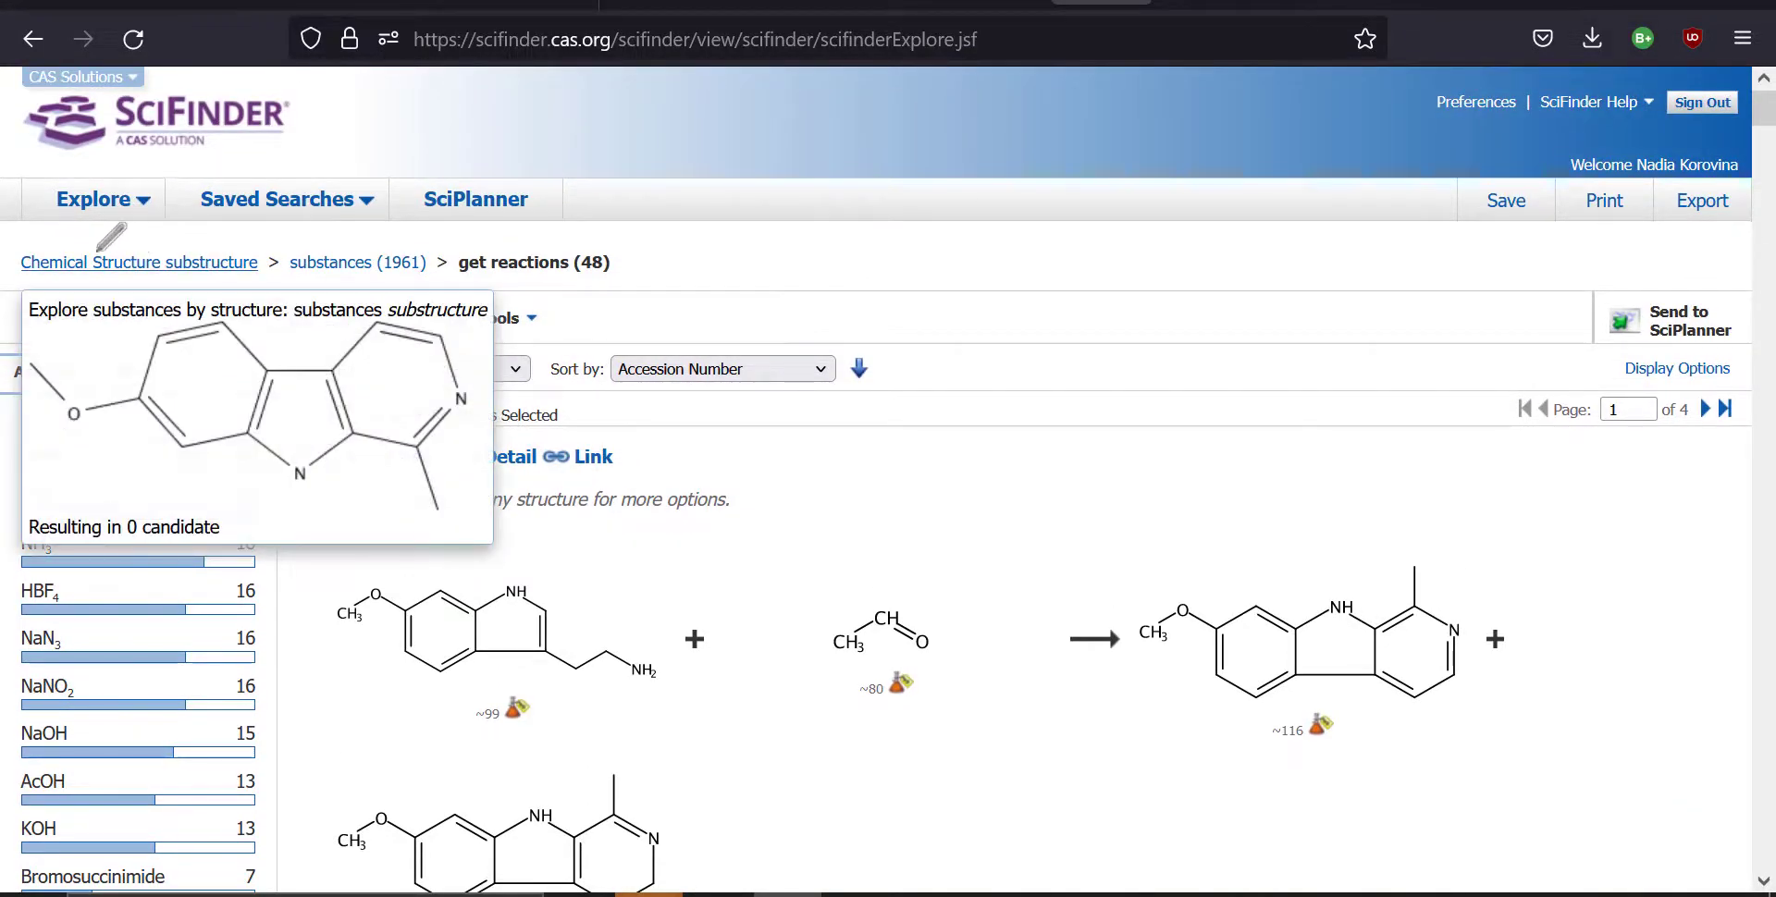
left_click(72, 260)
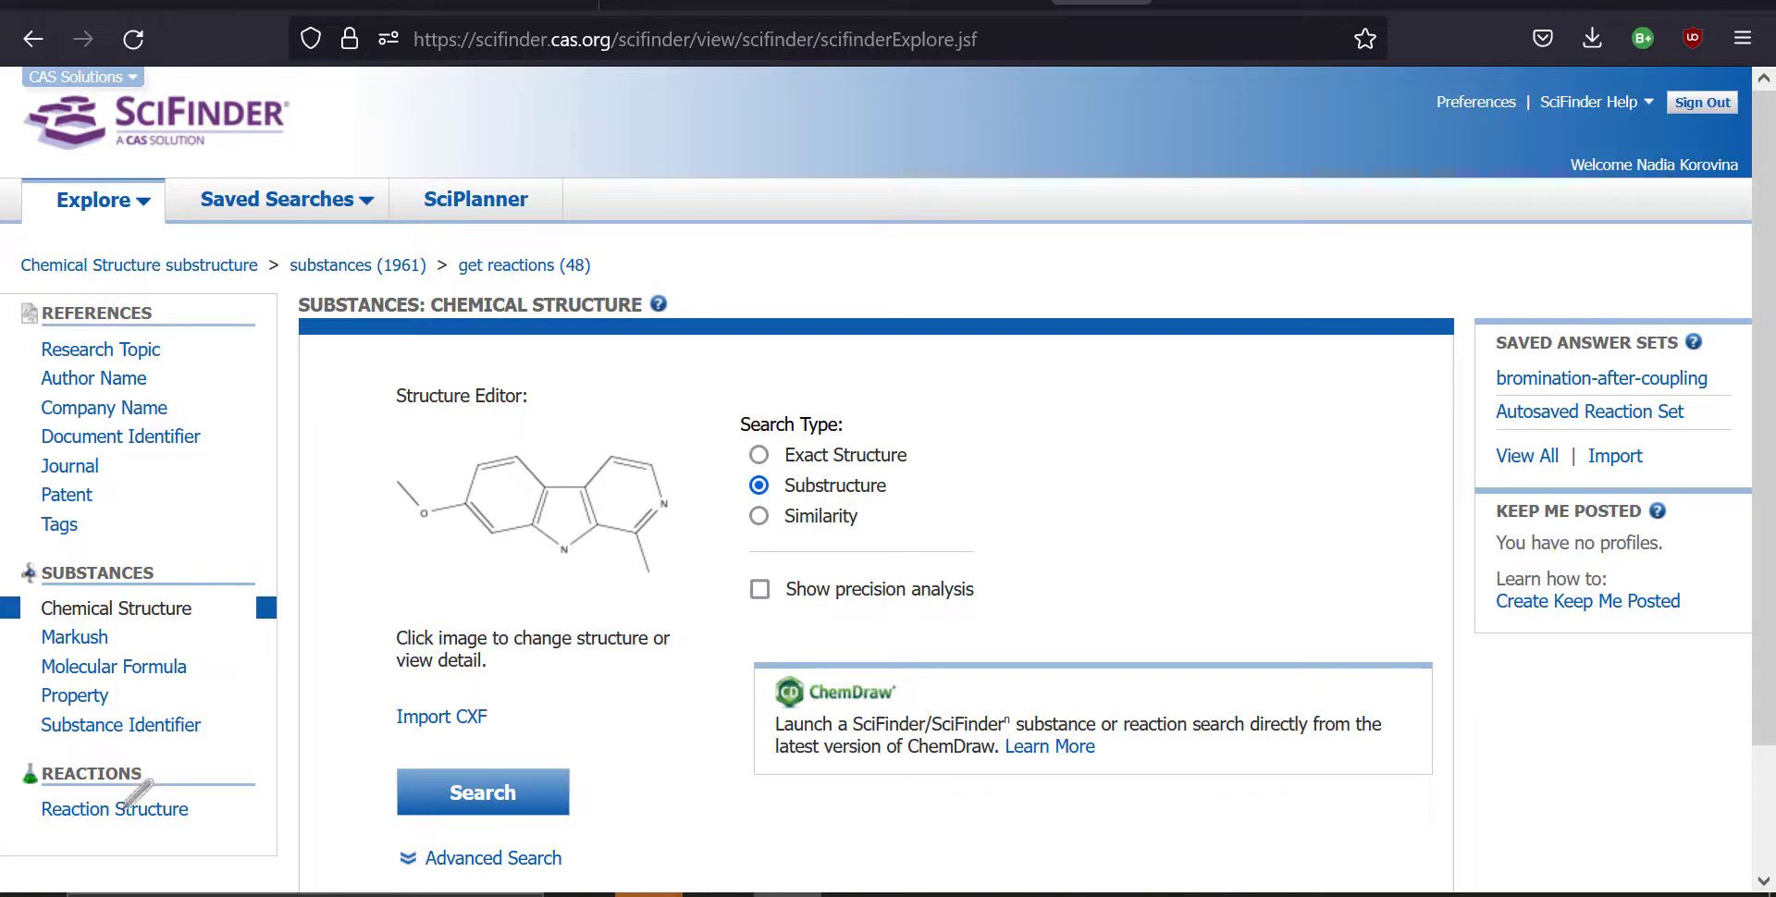
left_click(93, 807)
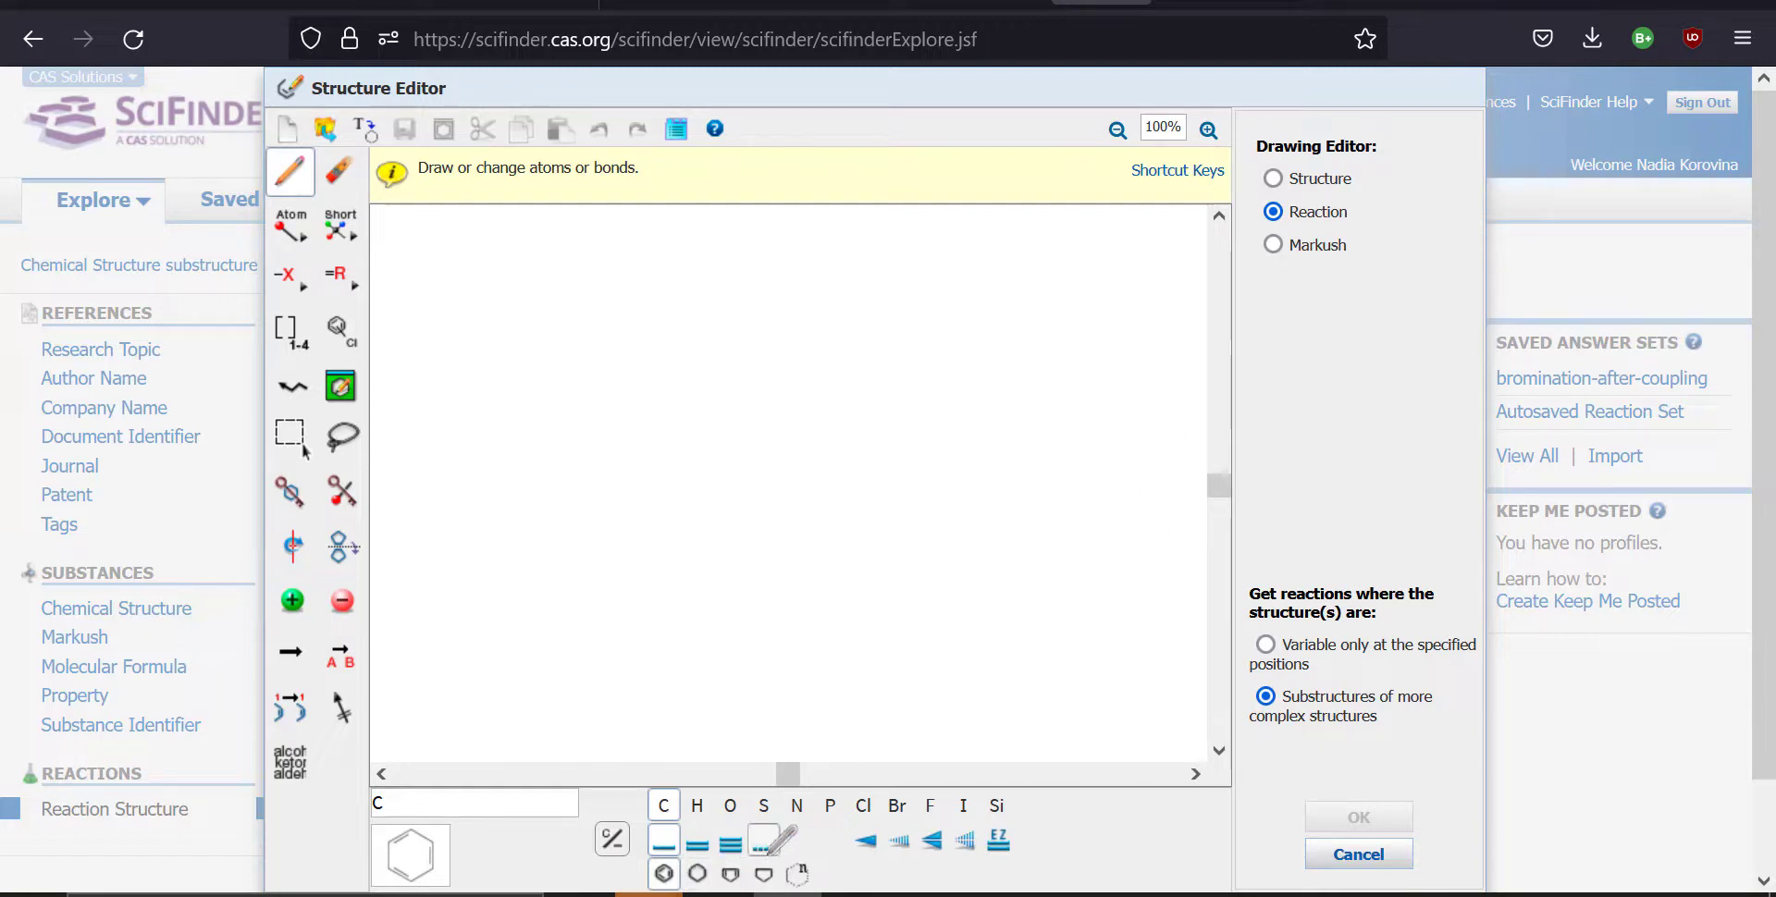
Step: Draw a five-membered ring and fuse a benzene ring onto each of its two upper slanted bonds
left_click(763, 873)
left_click(937, 440)
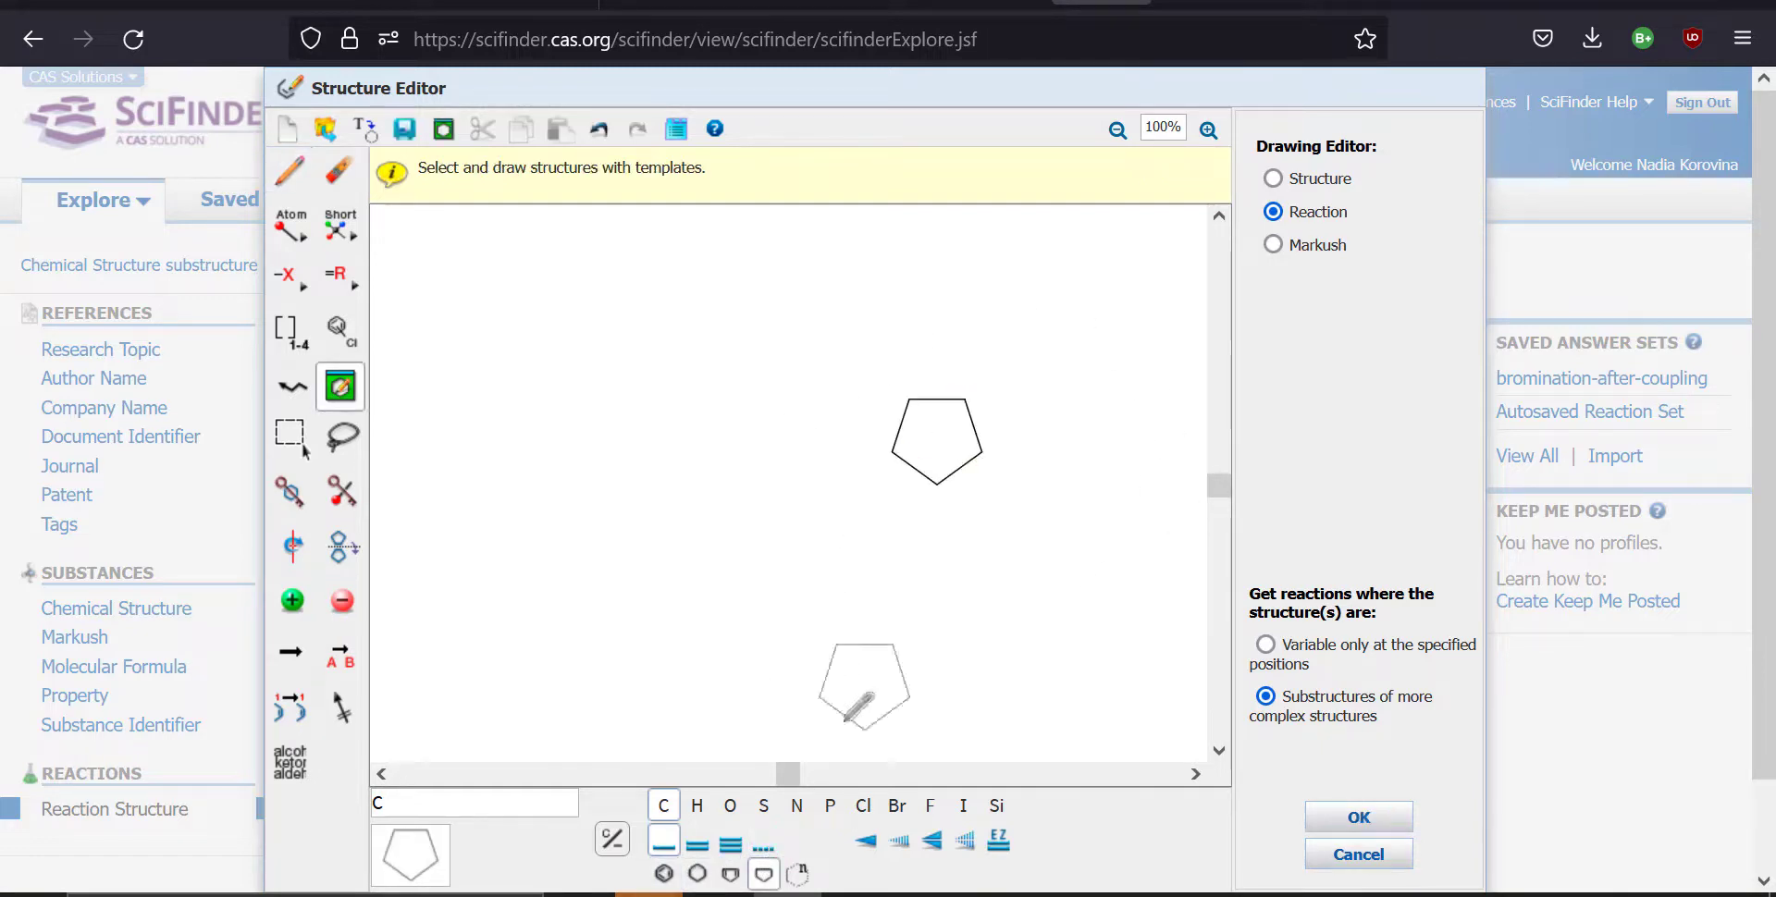
left_click(698, 874)
left_click(973, 425)
left_click(903, 423)
Step: Place nitrogens at the five-membered ring's bottom atom and at the right-hand six-membered ring's outermost atom
left_click(796, 805)
left_click(937, 483)
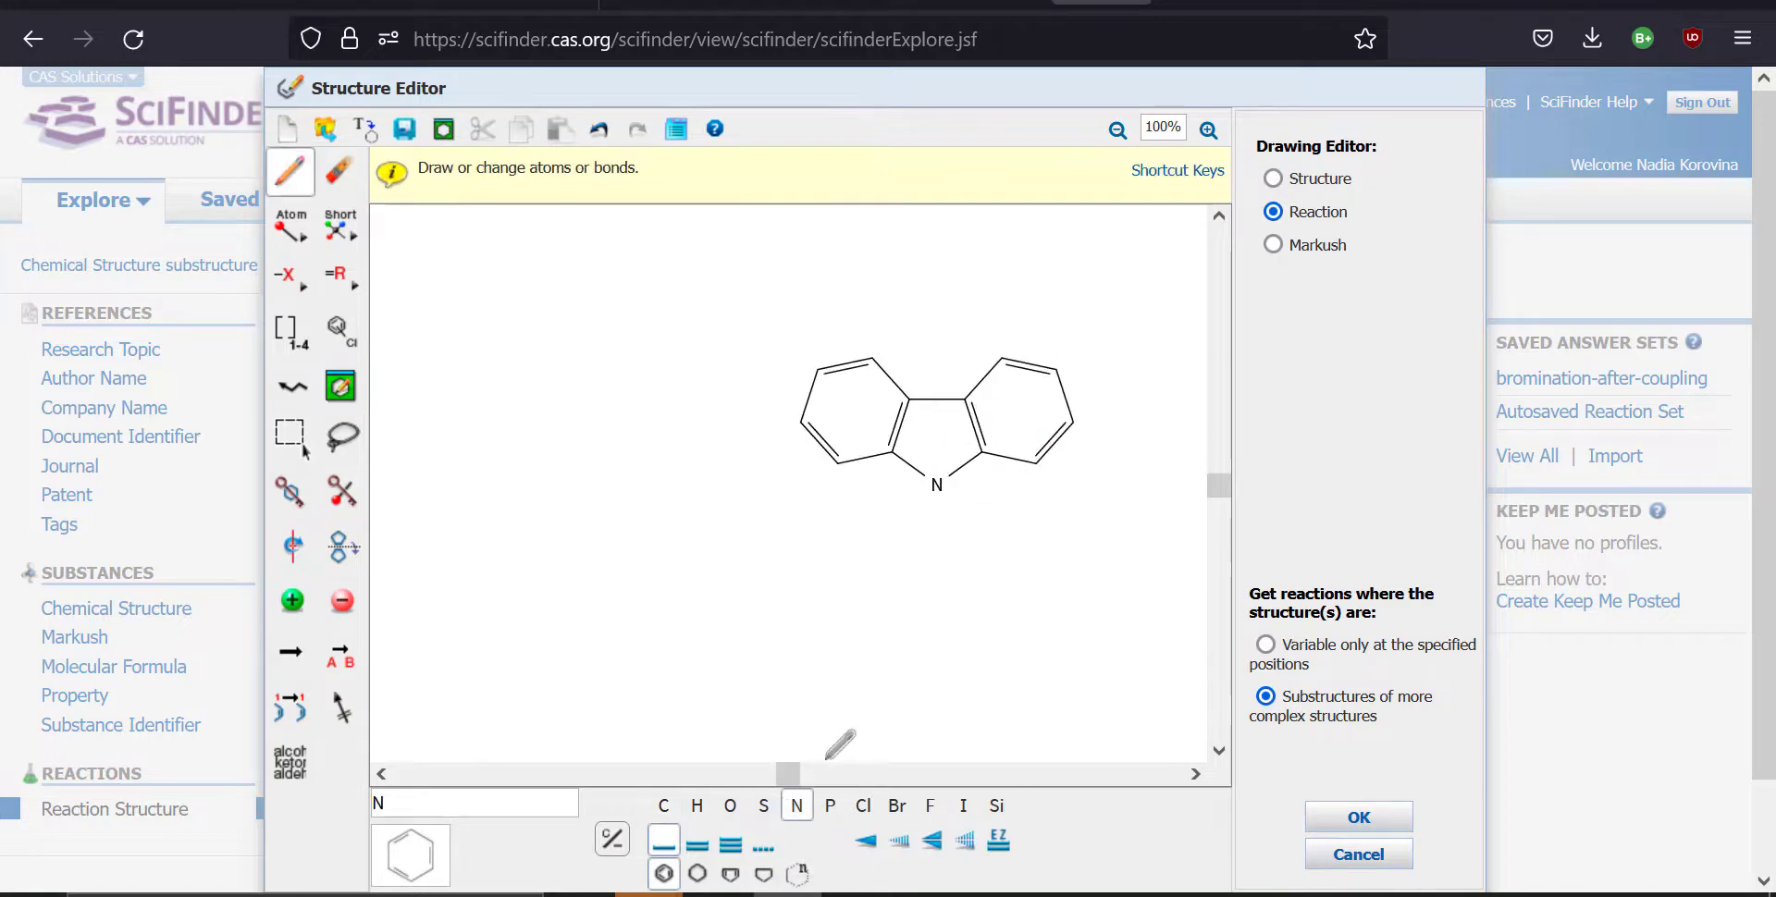
left_click(1070, 422)
Step: Add a methyl group to the carbon below the pyridine nitrogen and a methoxy group to the benzene ring's outermost carbon
key("c")
left_click(1036, 461)
left_click(801, 424)
left_click(746, 433)
key("o")
left_click(746, 433)
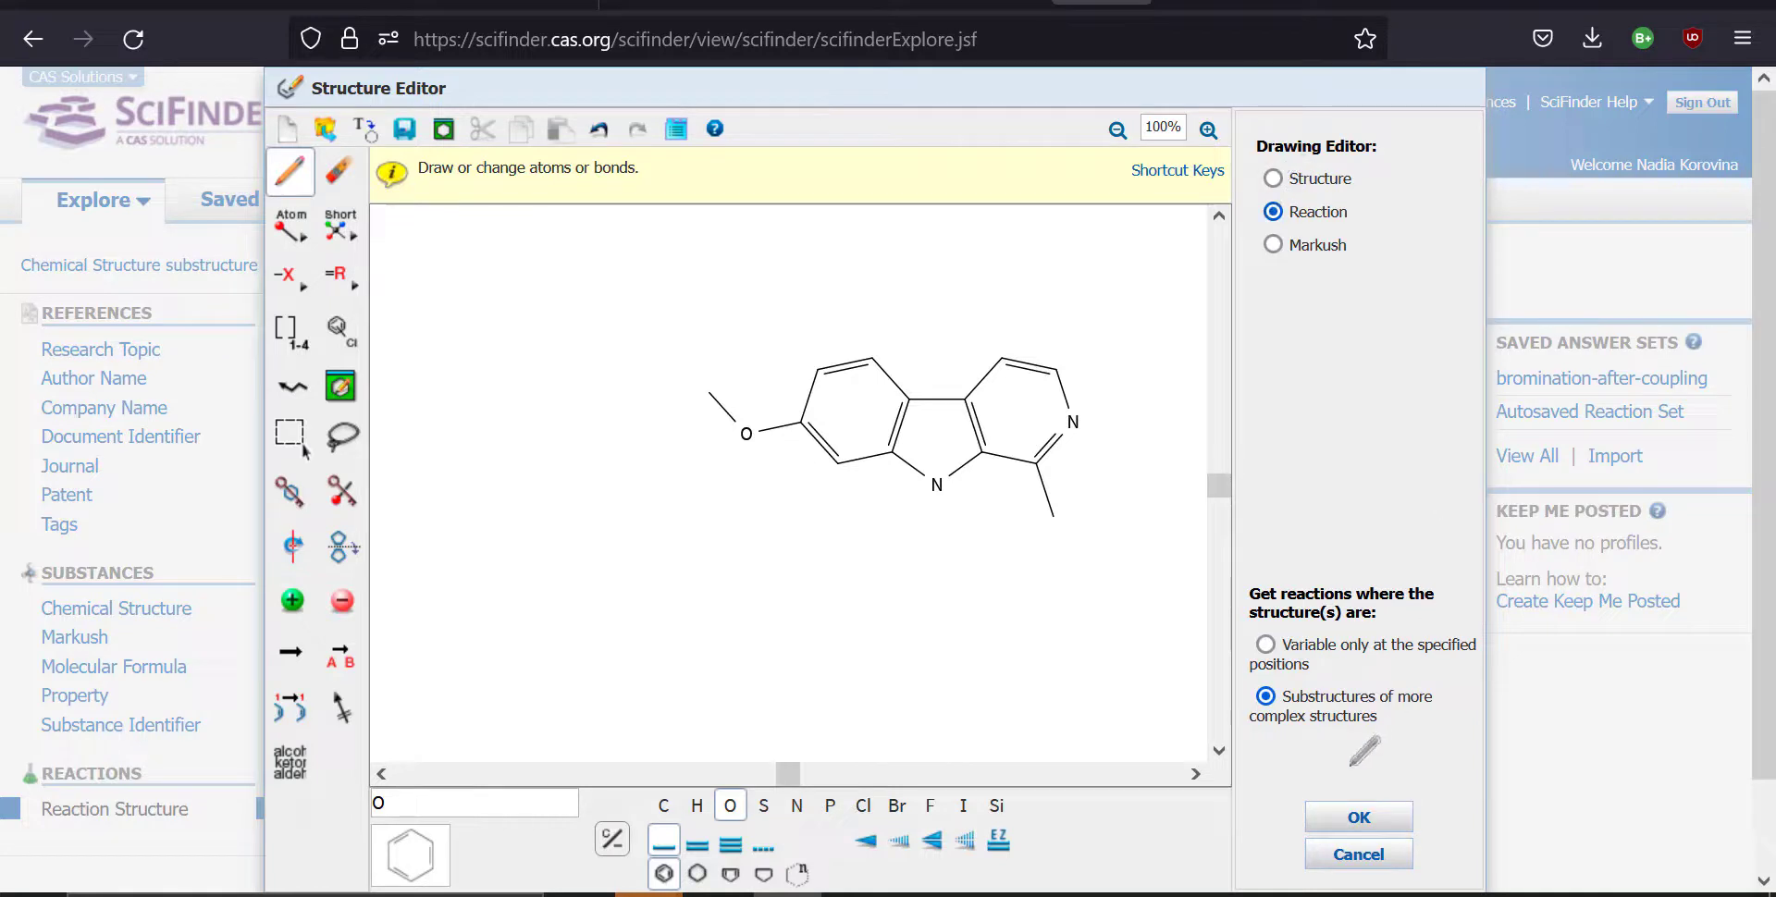
Step: Accept the harmine drawing with the product role and run a Substructure reaction search with it
left_click(1356, 816)
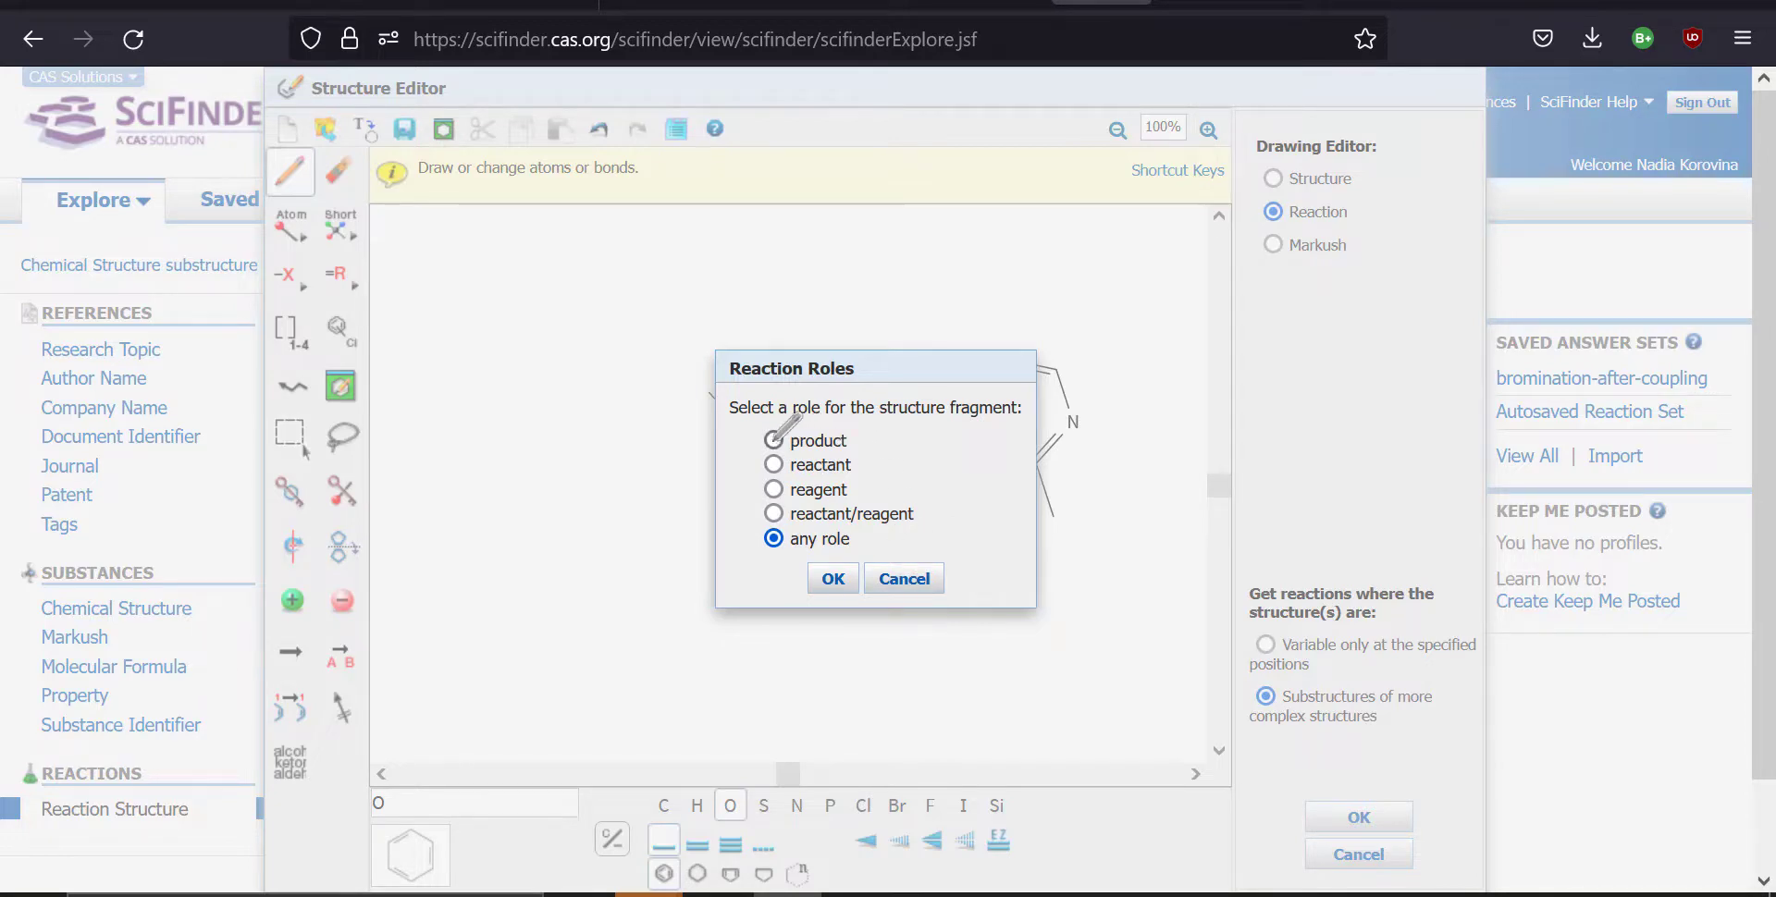
left_click(835, 577)
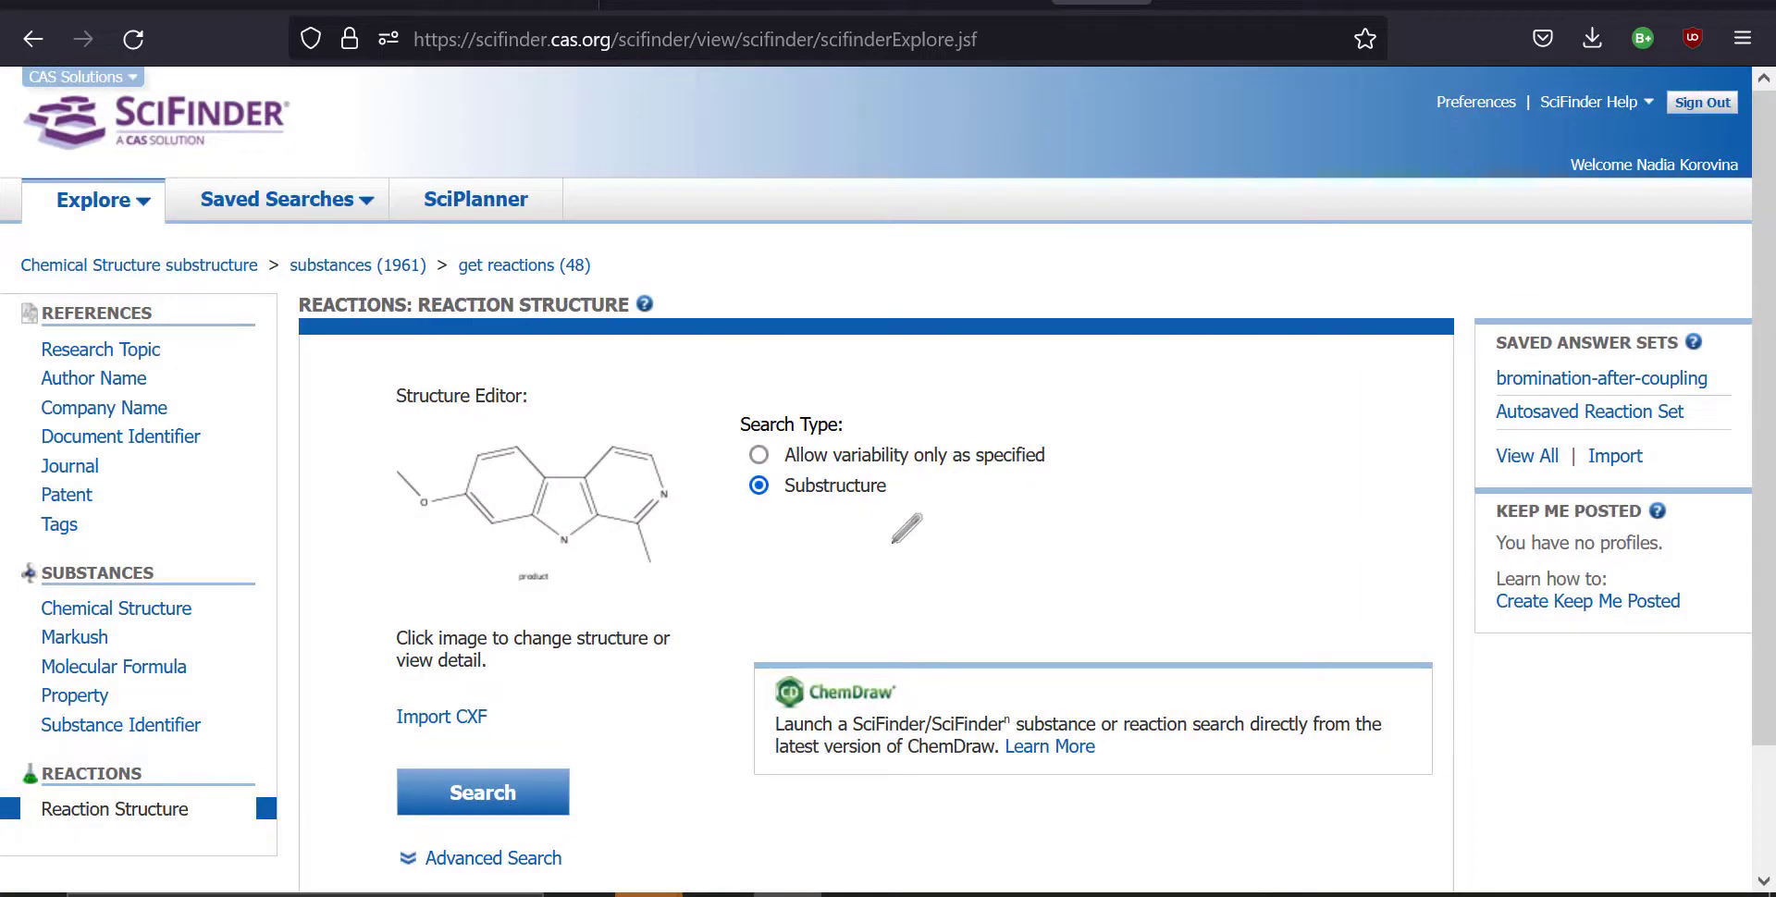
left_click(517, 774)
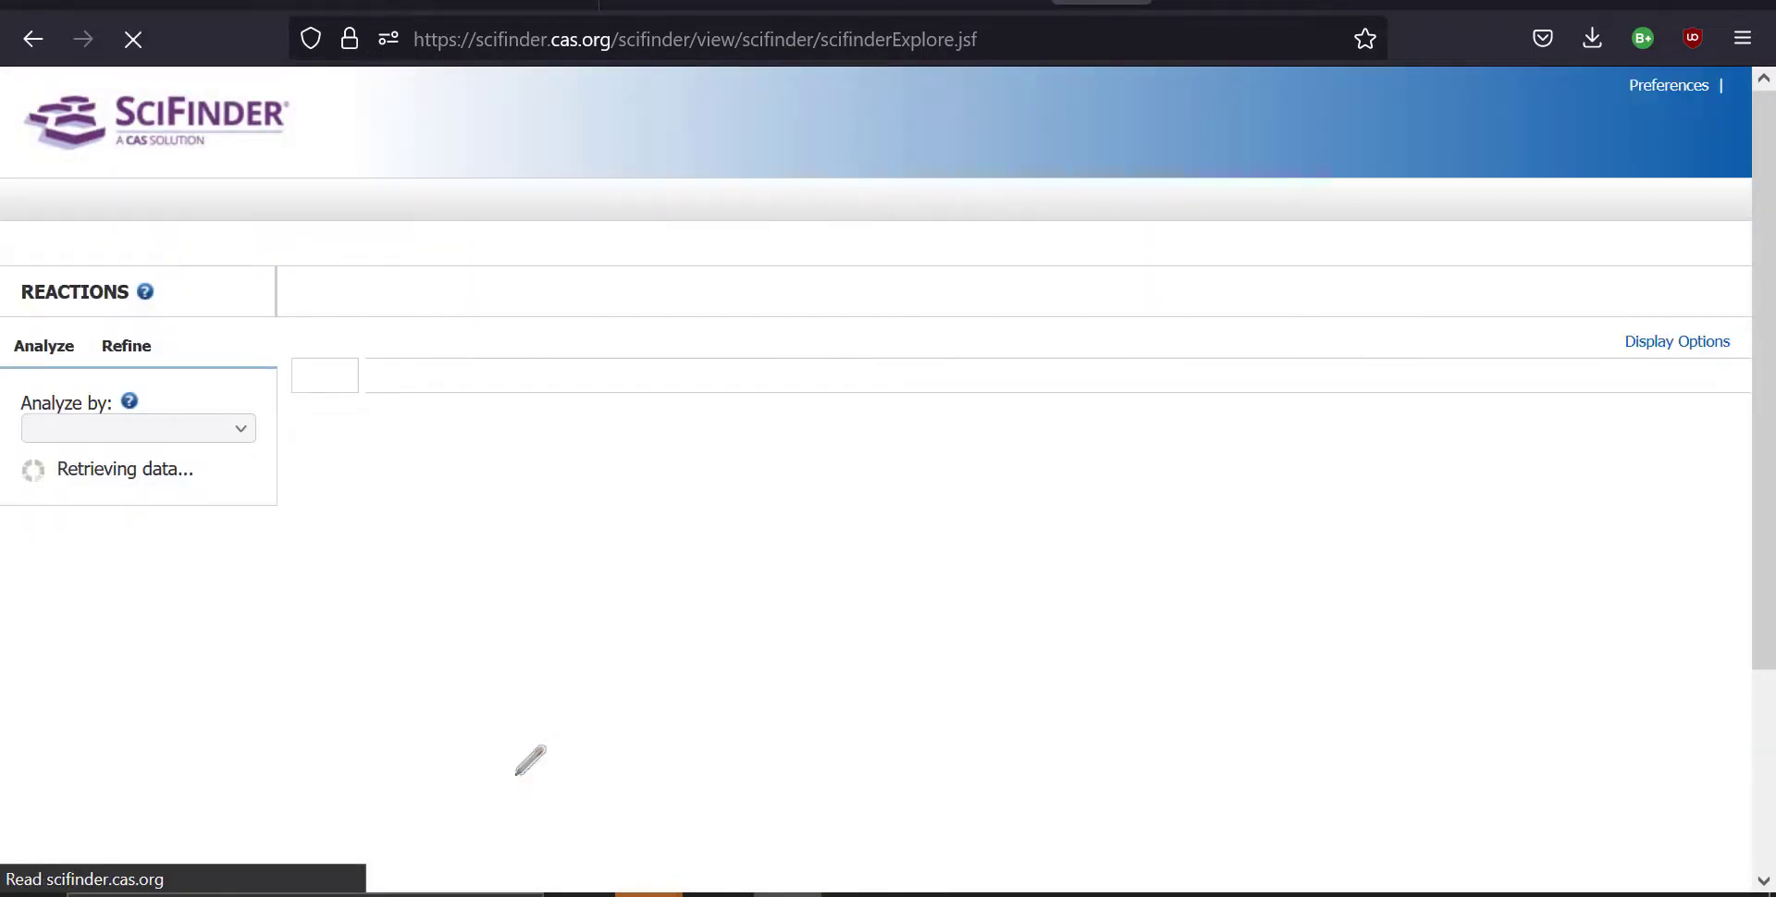
Step: Look through the first four reaction hits, comparing their starting materials, products, yields, conditions and procedures
scroll(971, 583, "down", 1)
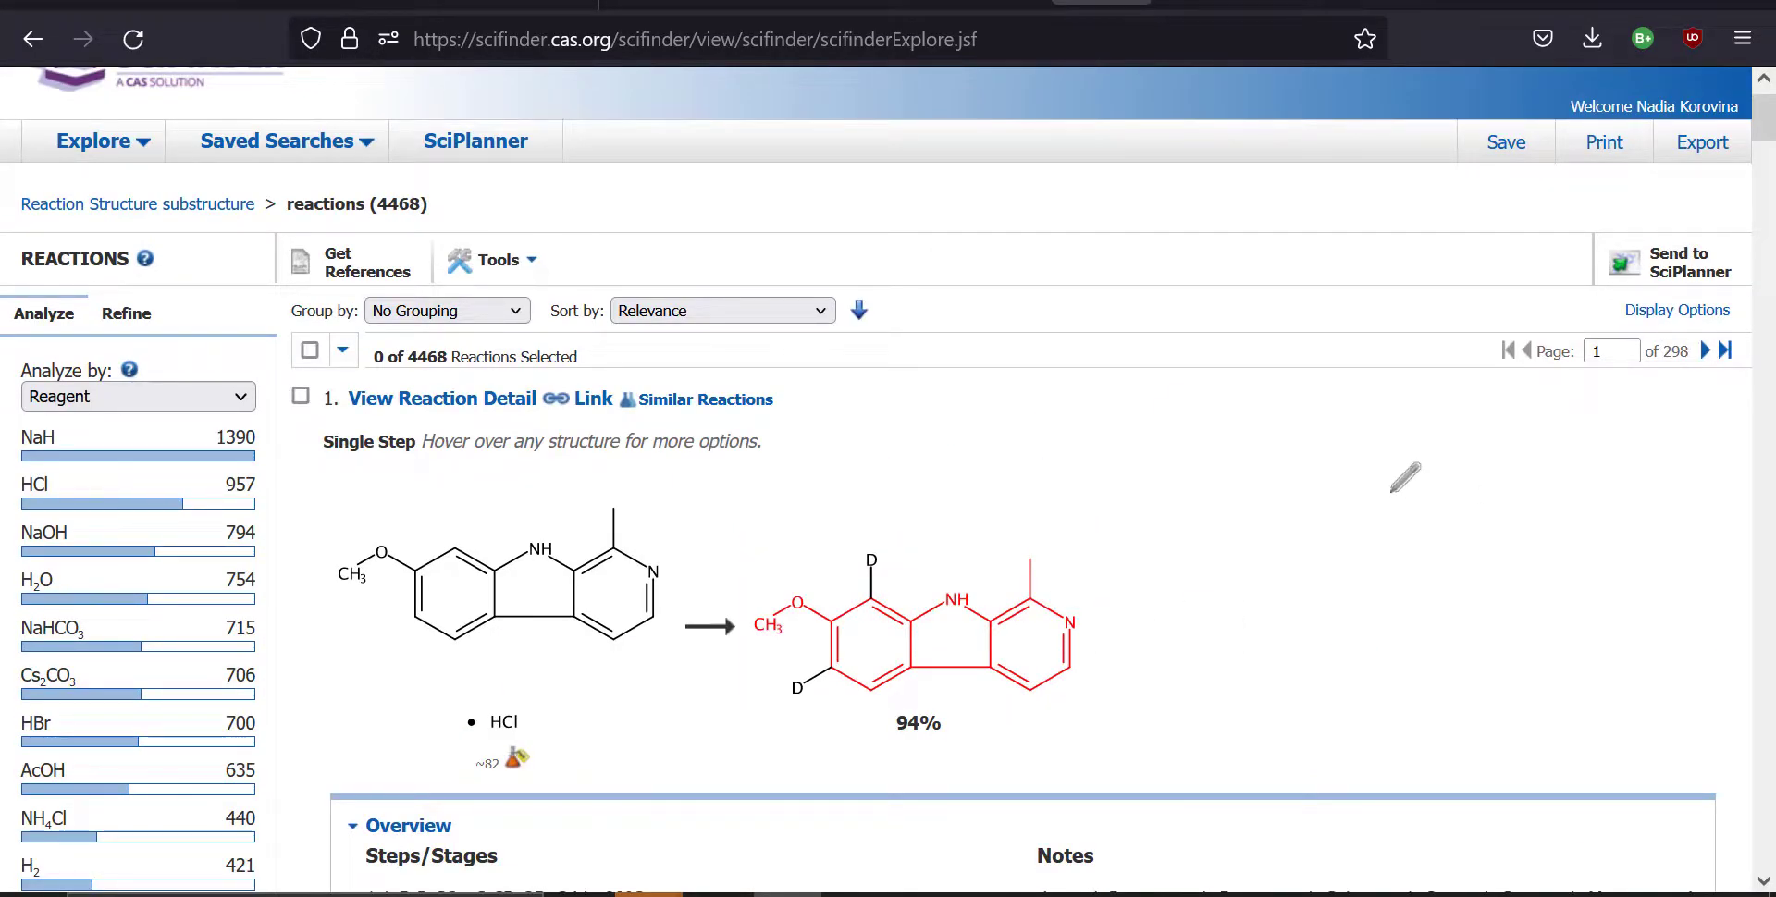
scroll(1404, 476, "down", 1)
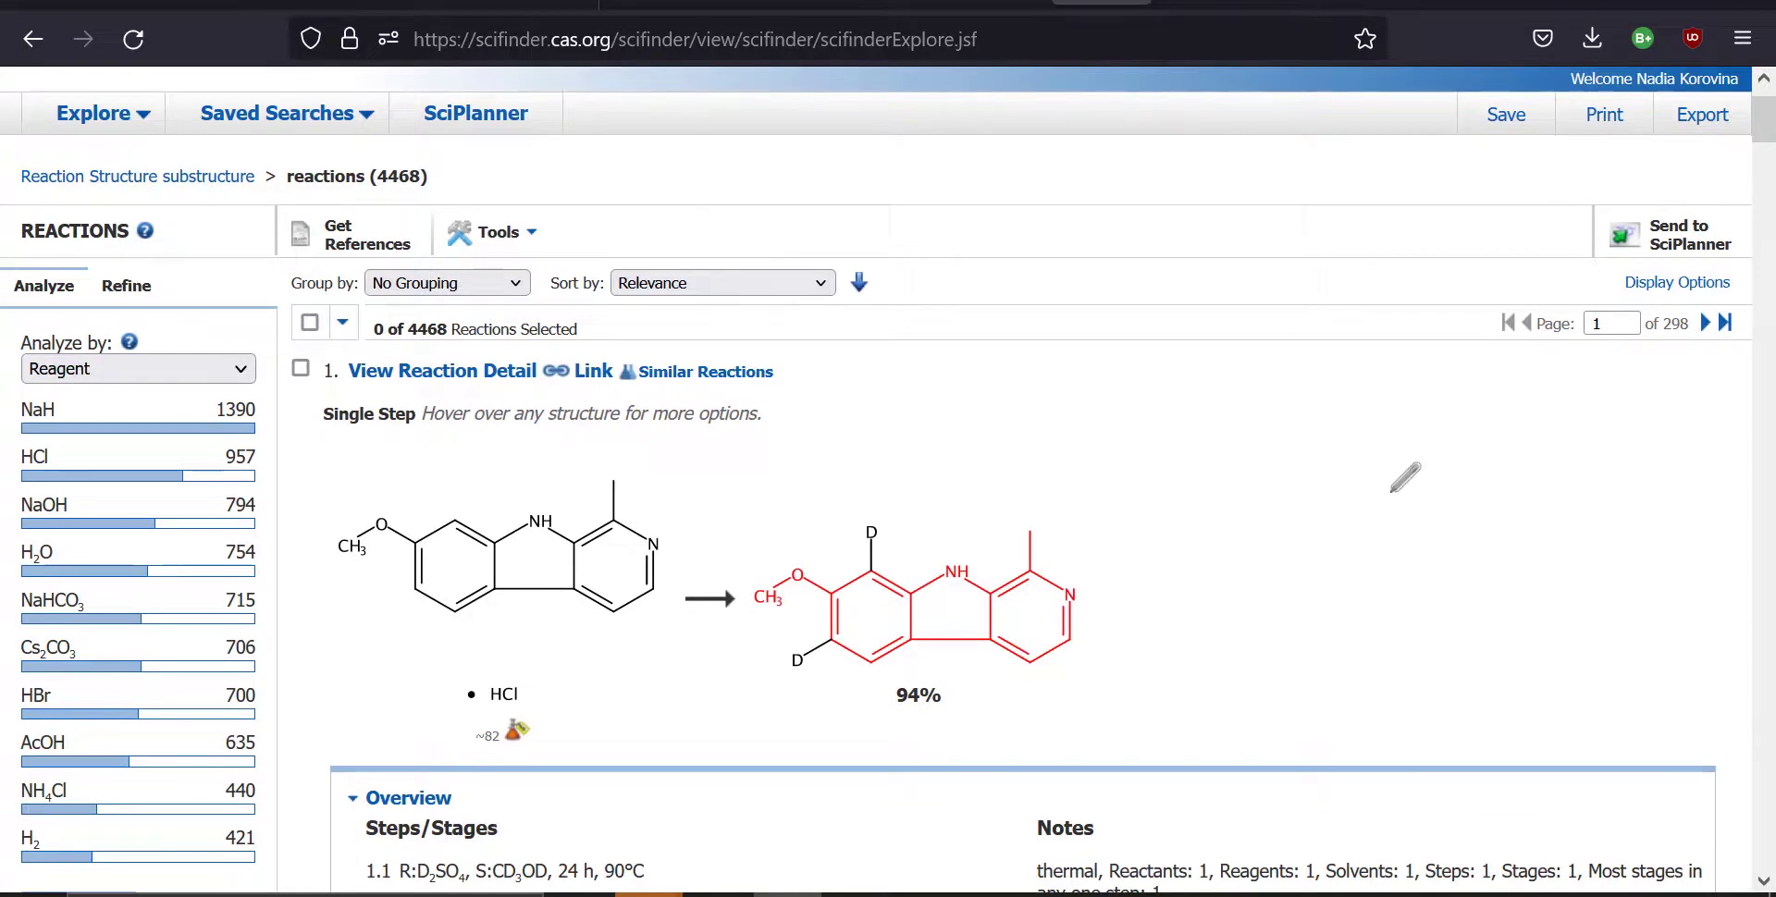
scroll(1404, 476, "down", 1)
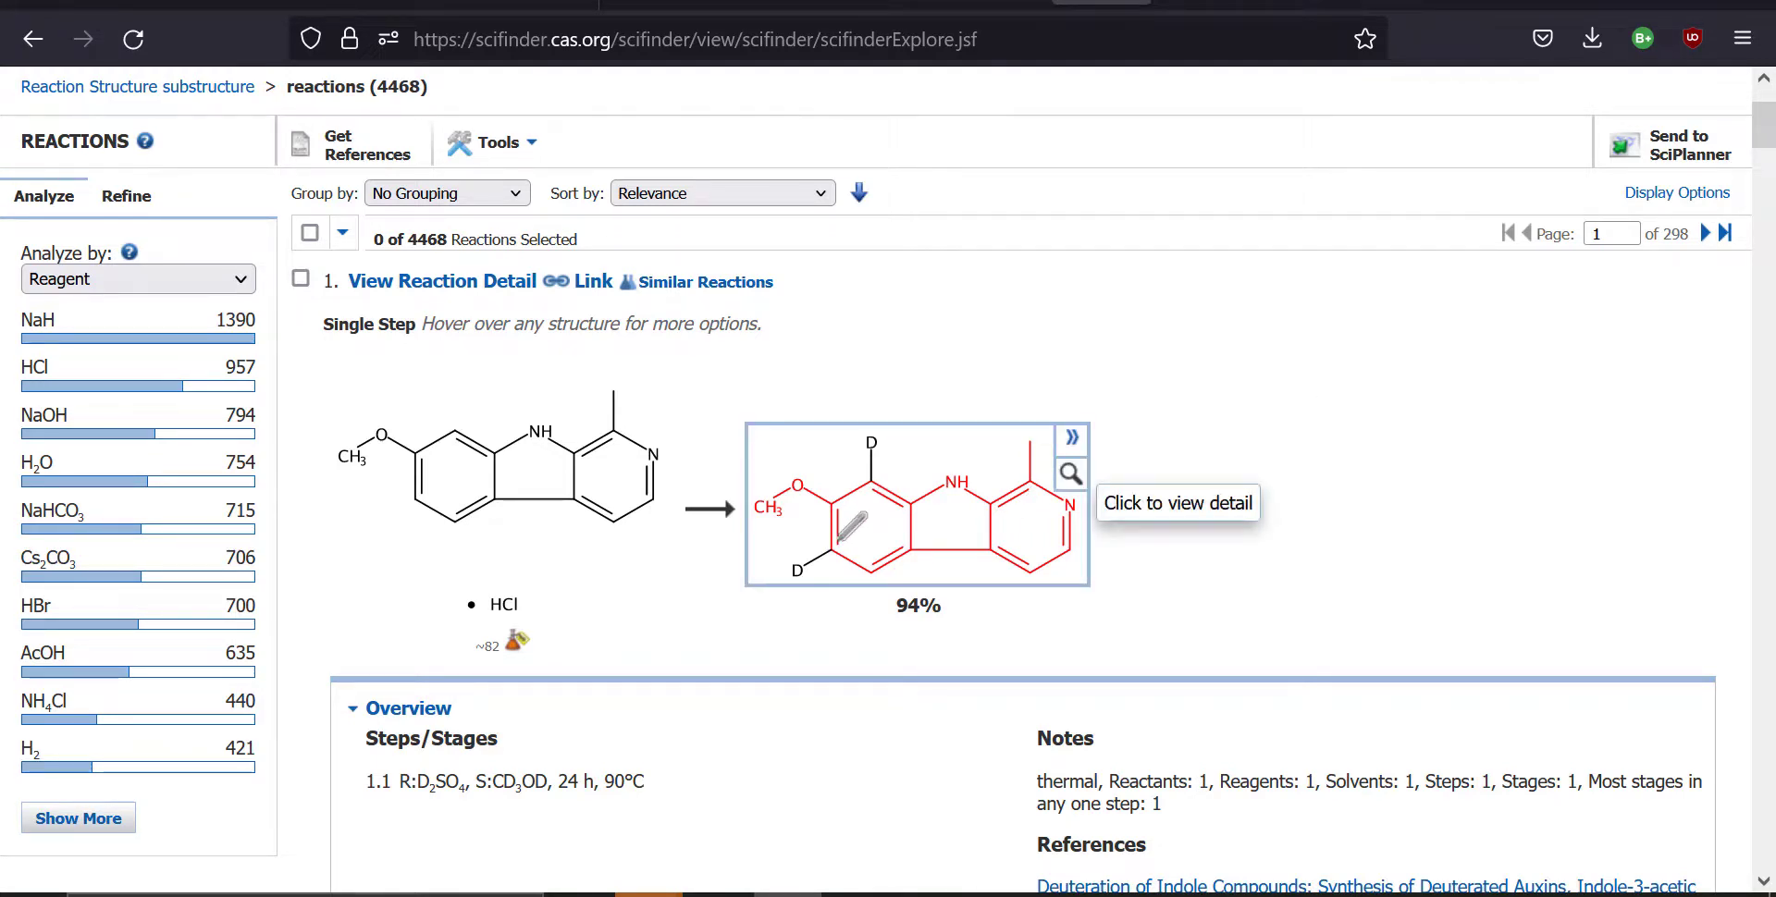
scroll(1134, 609, "down", 12)
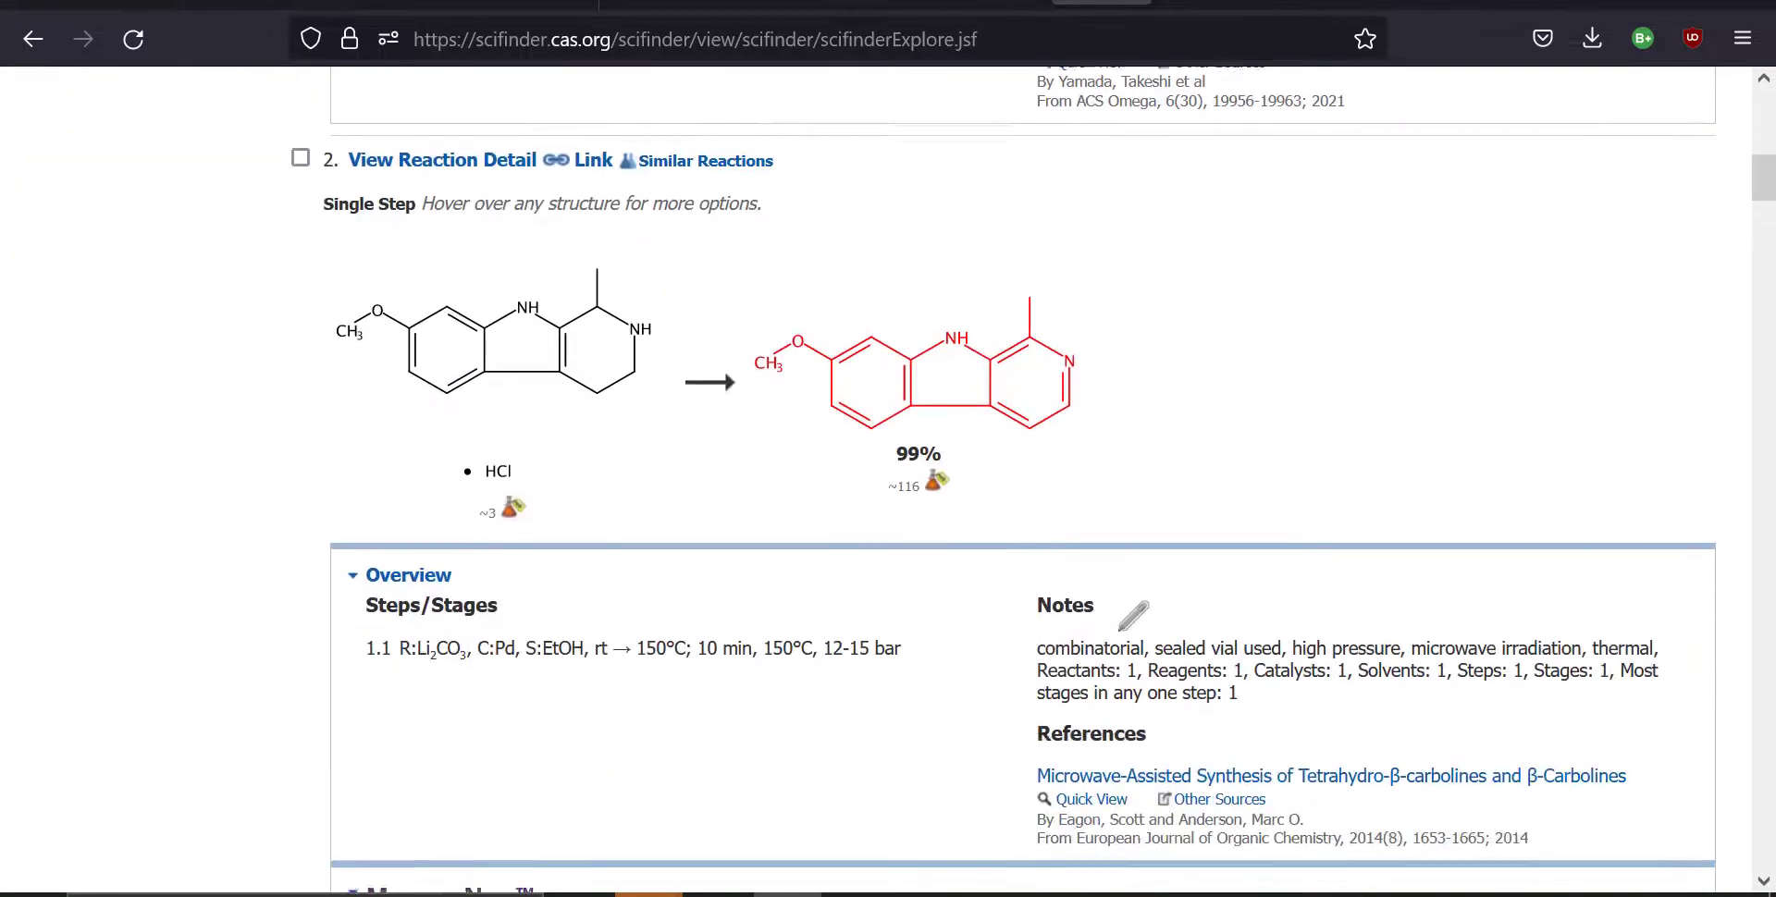
scroll(1132, 614, "down", 12)
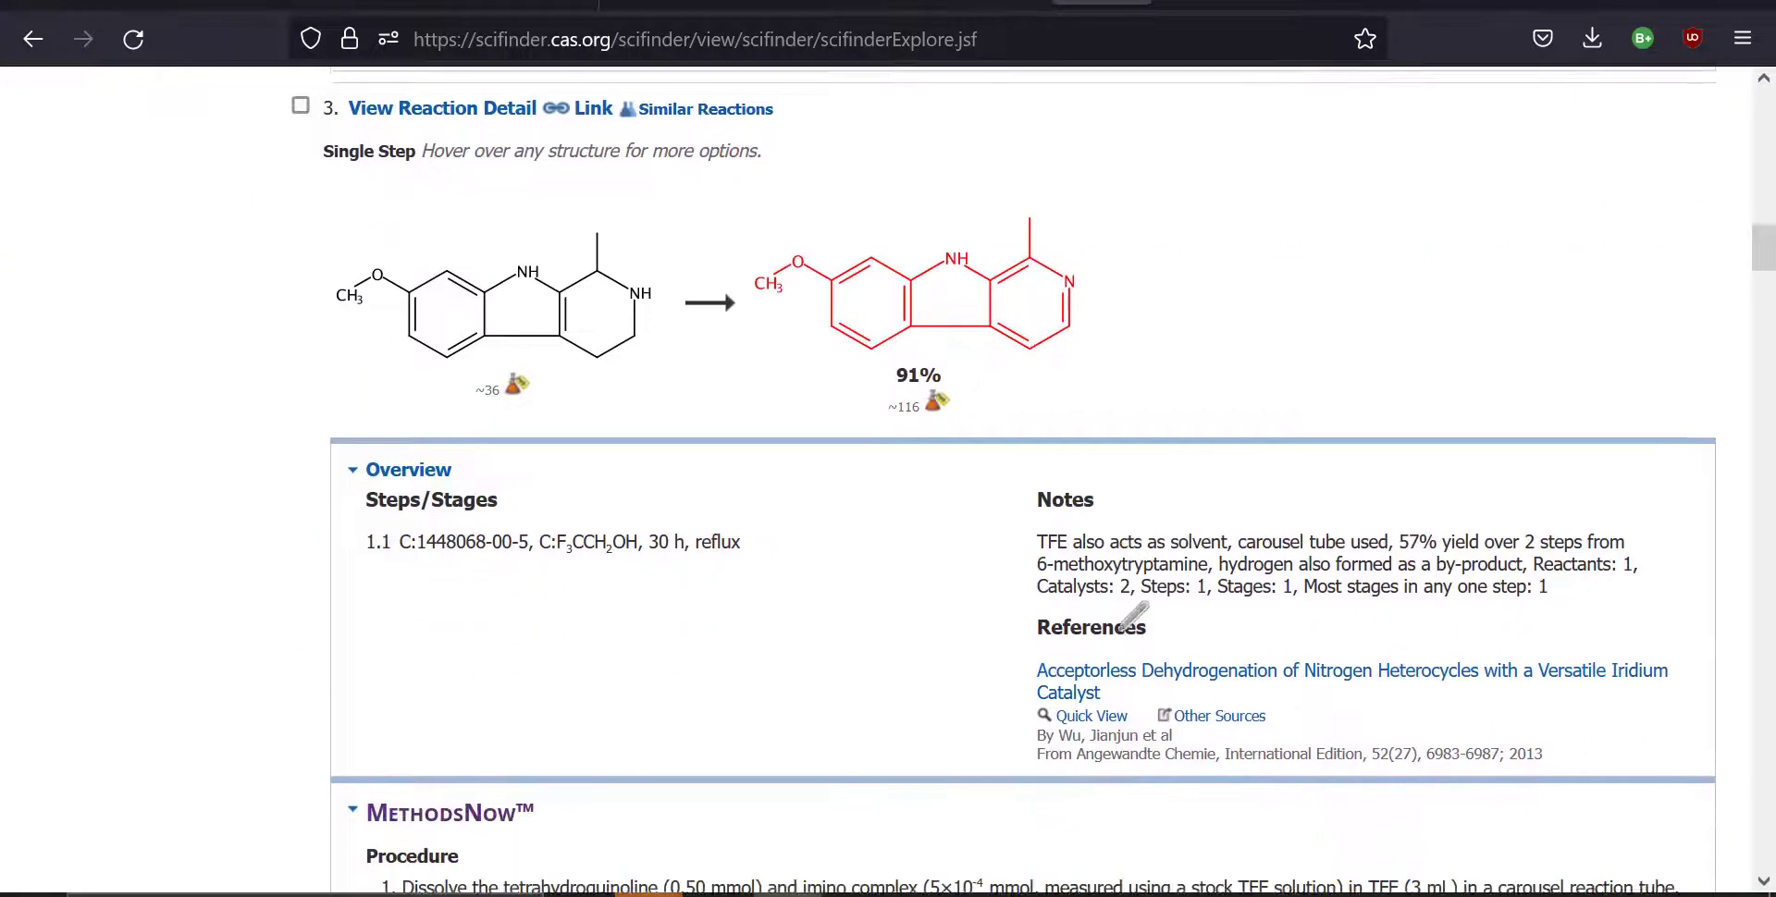
scroll(1024, 448, "up", 4)
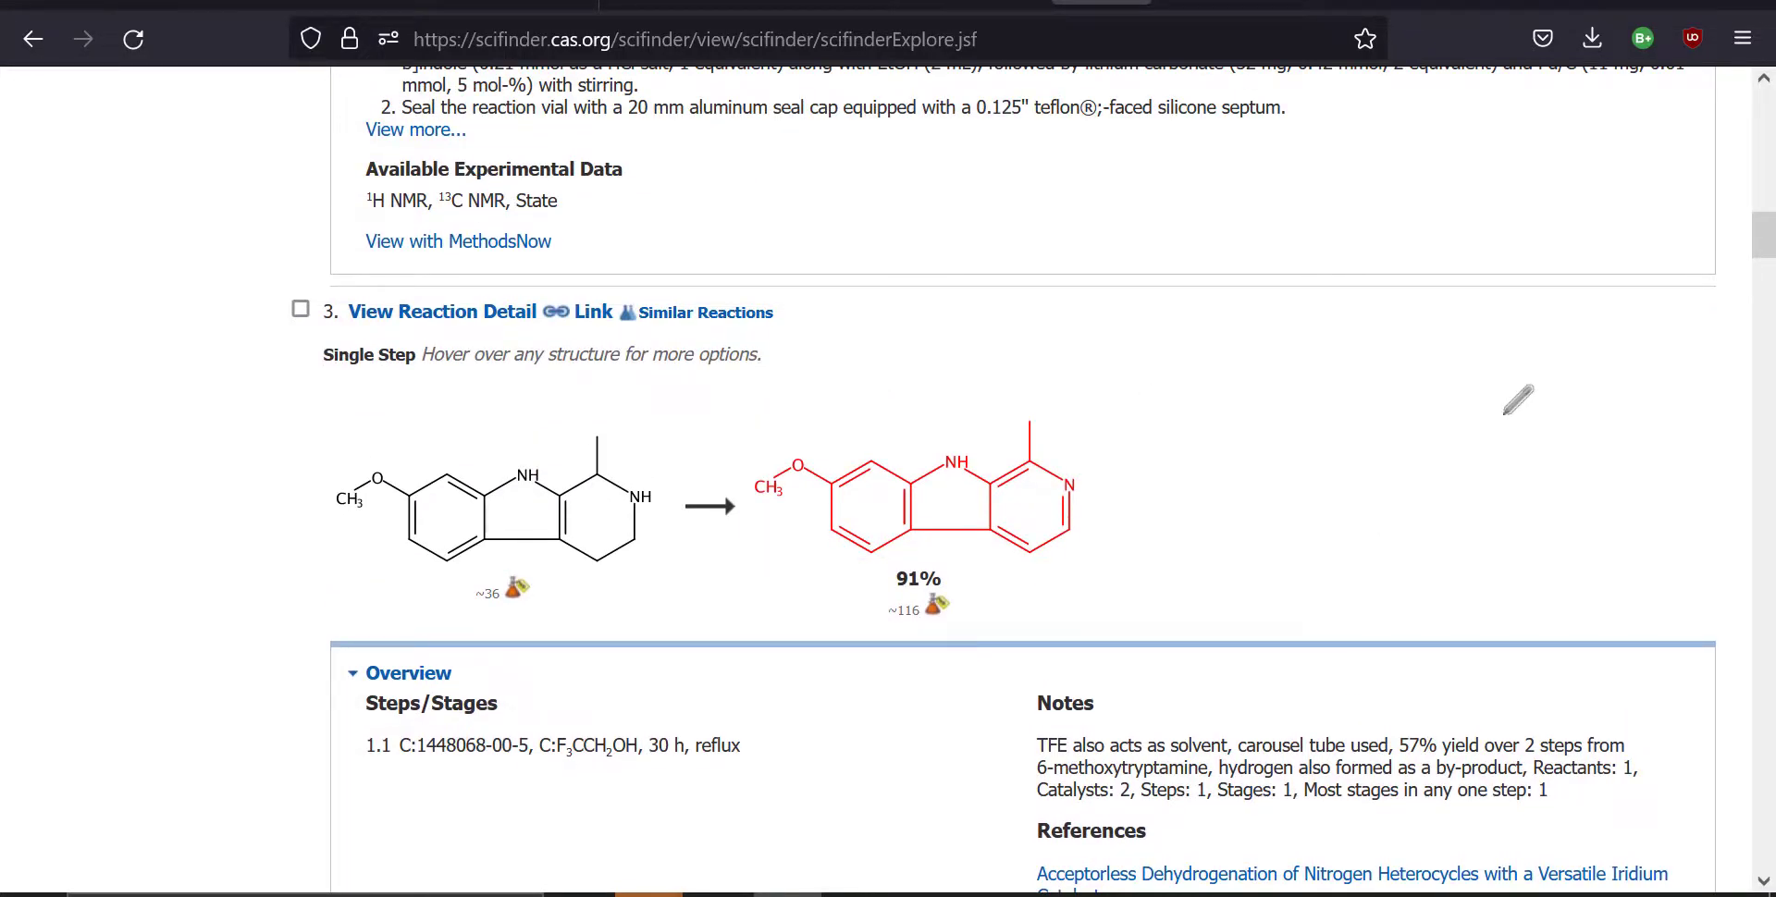
scroll(1517, 399, "down", 13)
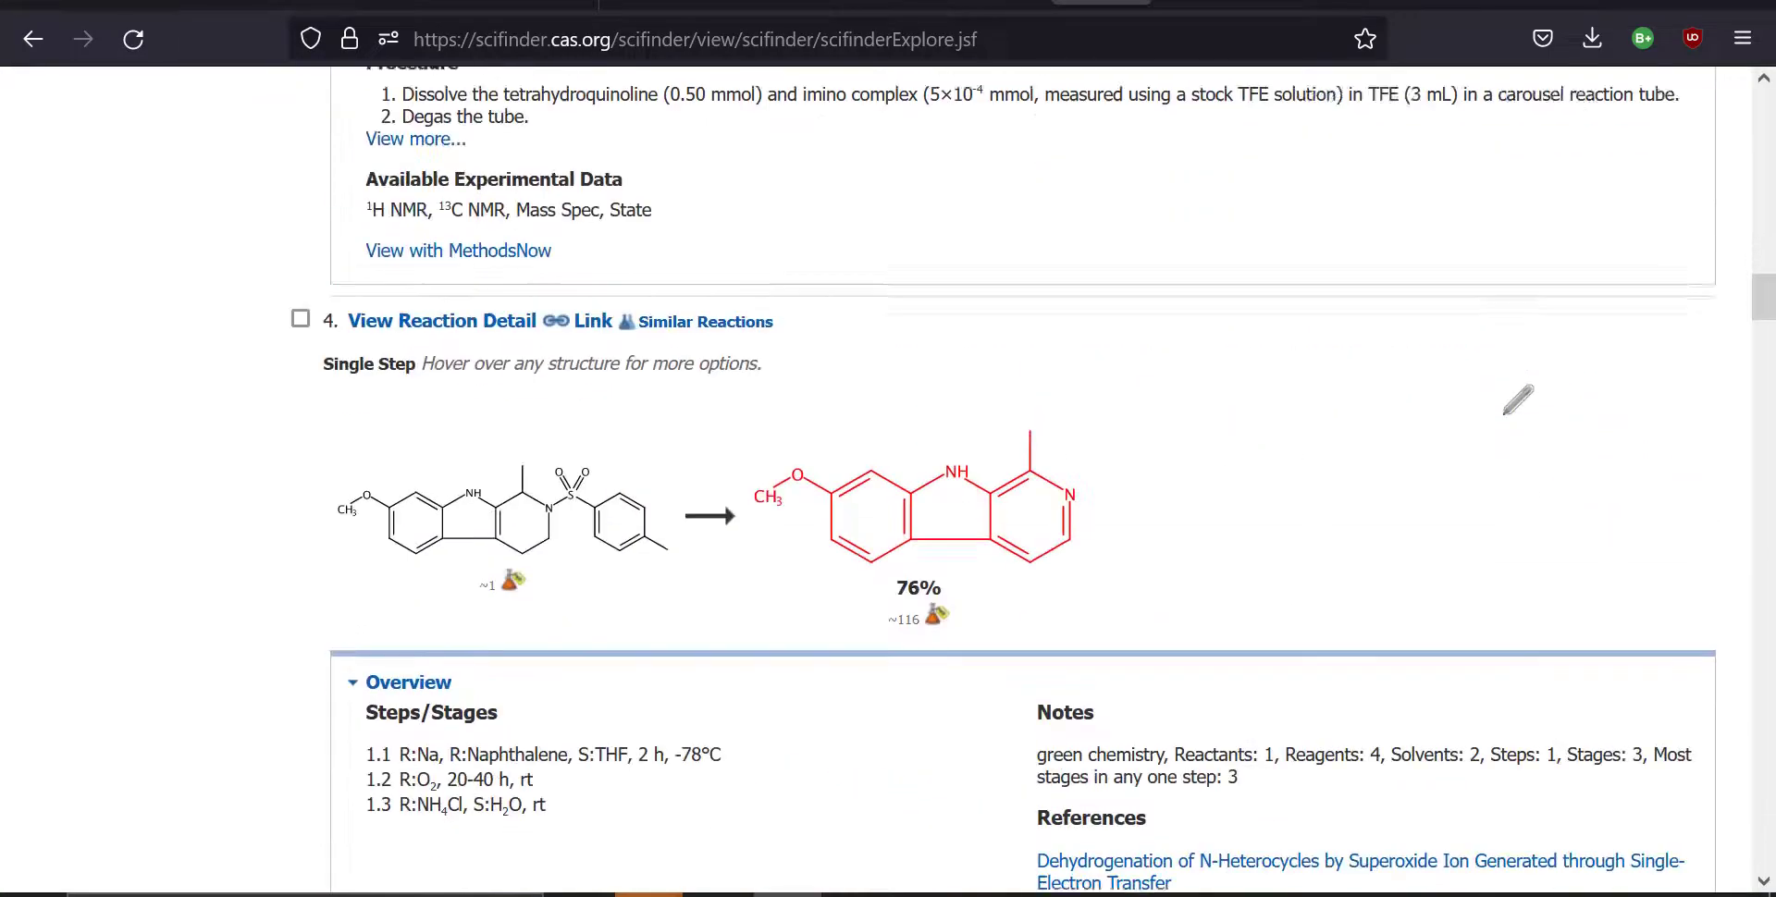
scroll(1517, 399, "down", 12)
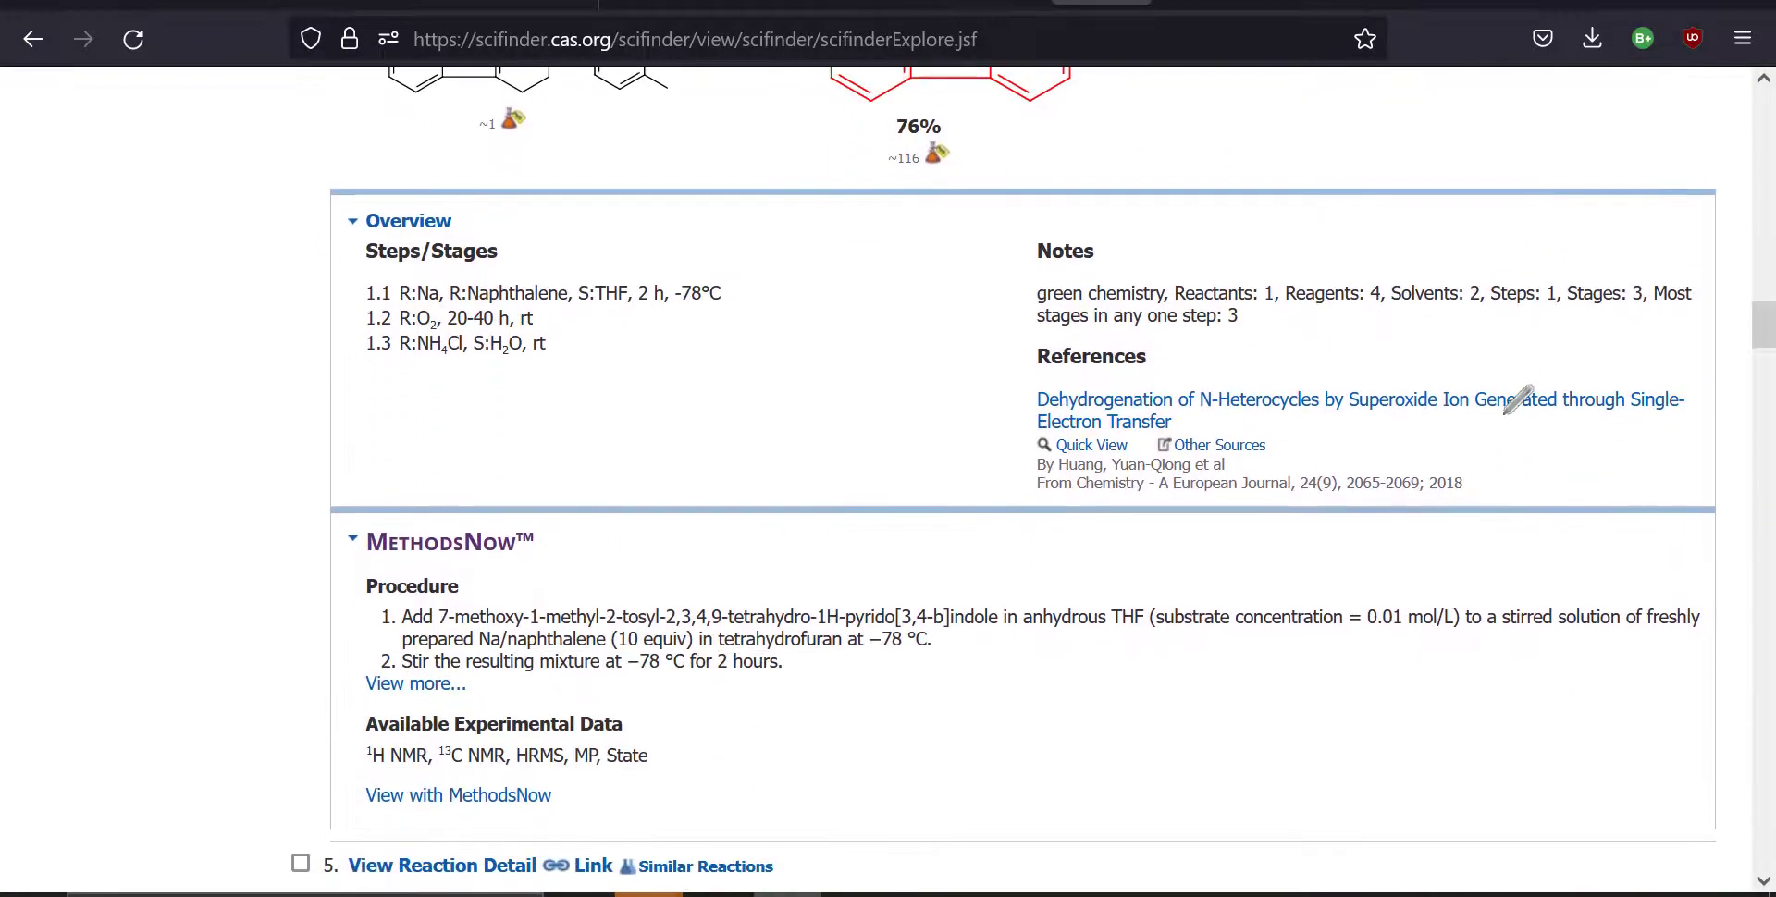
scroll(1517, 400, "up", 1)
scroll(1518, 400, "up", 12)
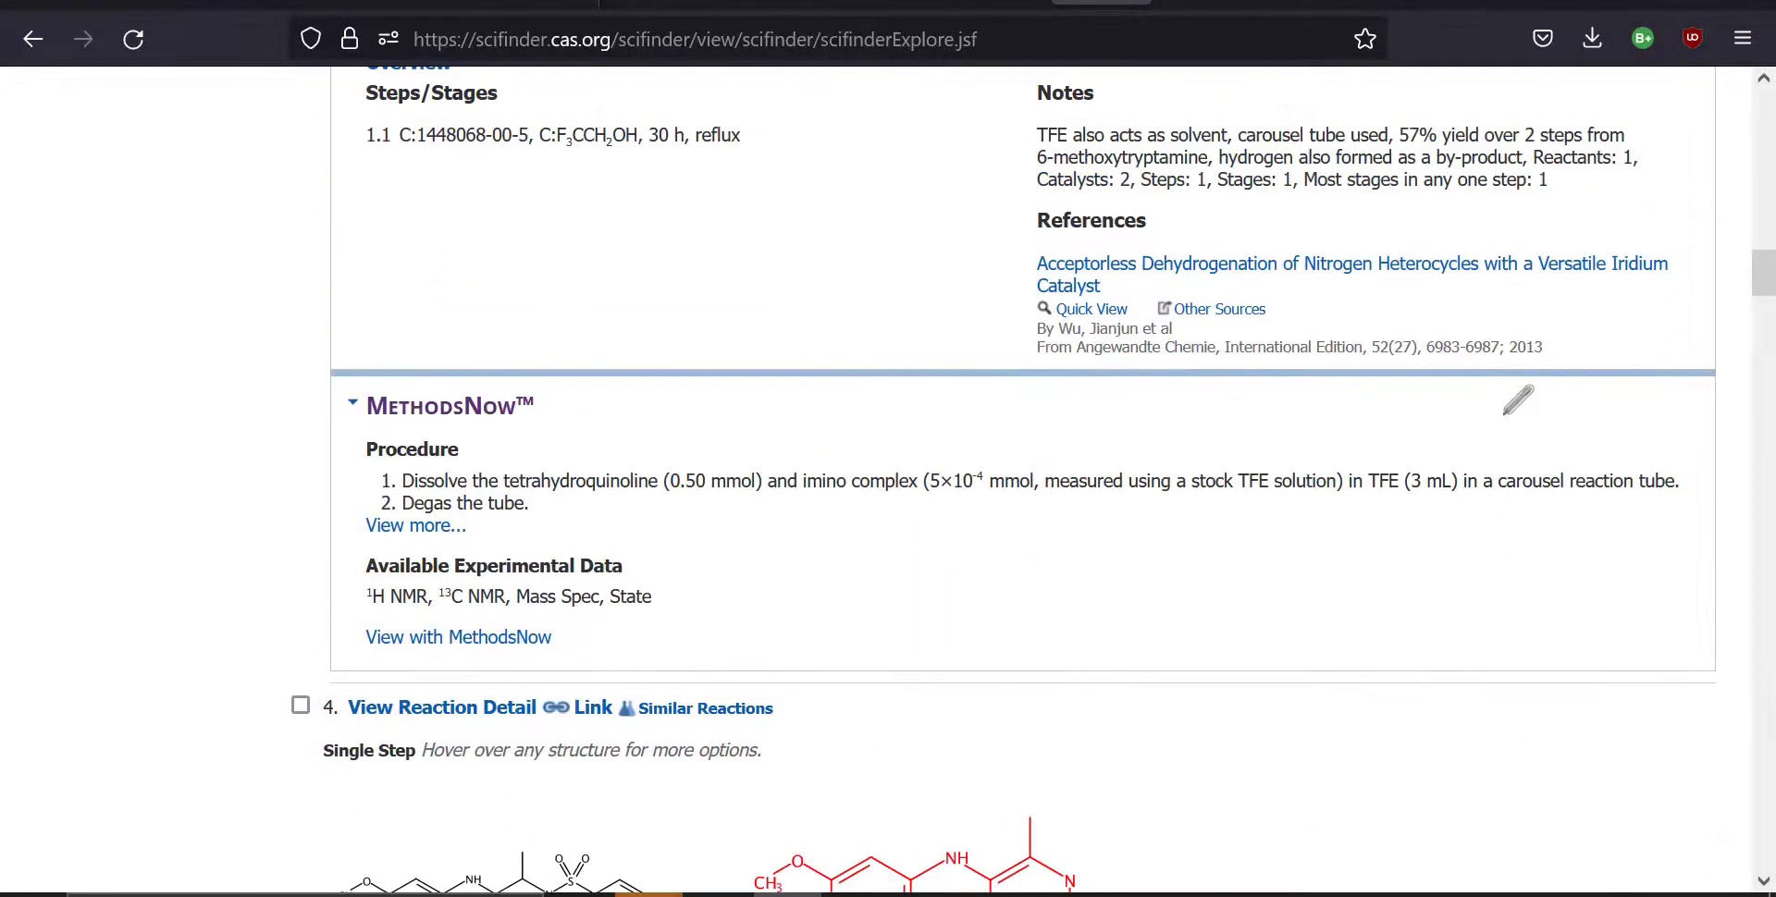
scroll(1517, 400, "up", 1)
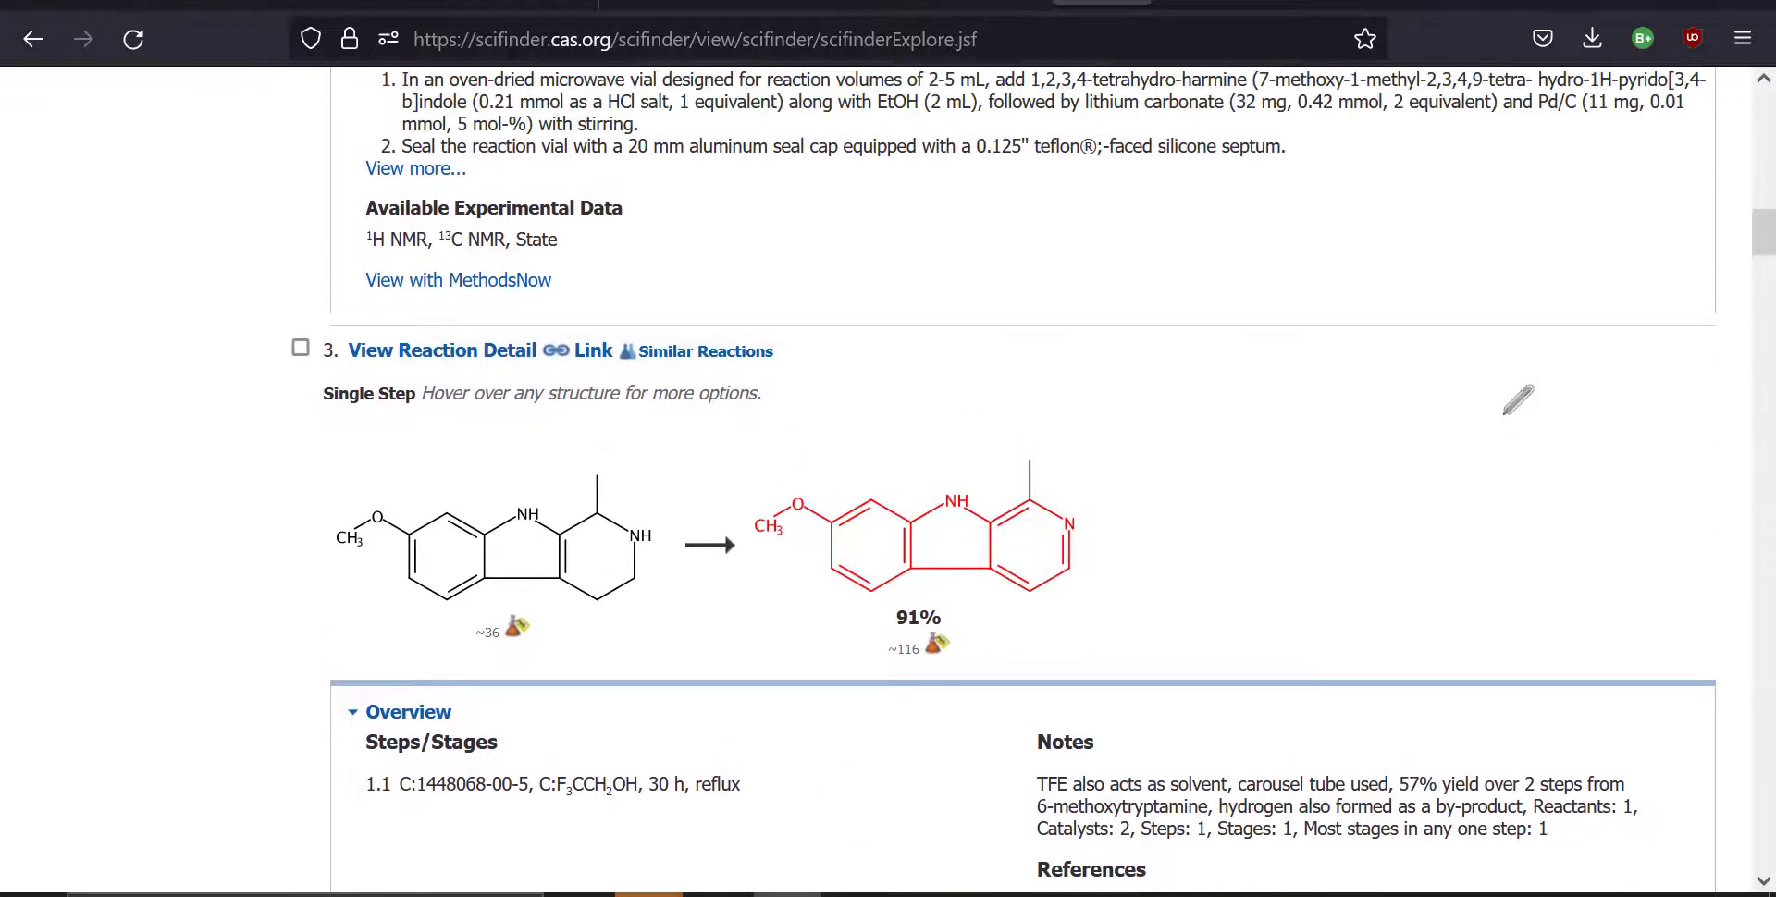
scroll(1517, 400, "up", 5)
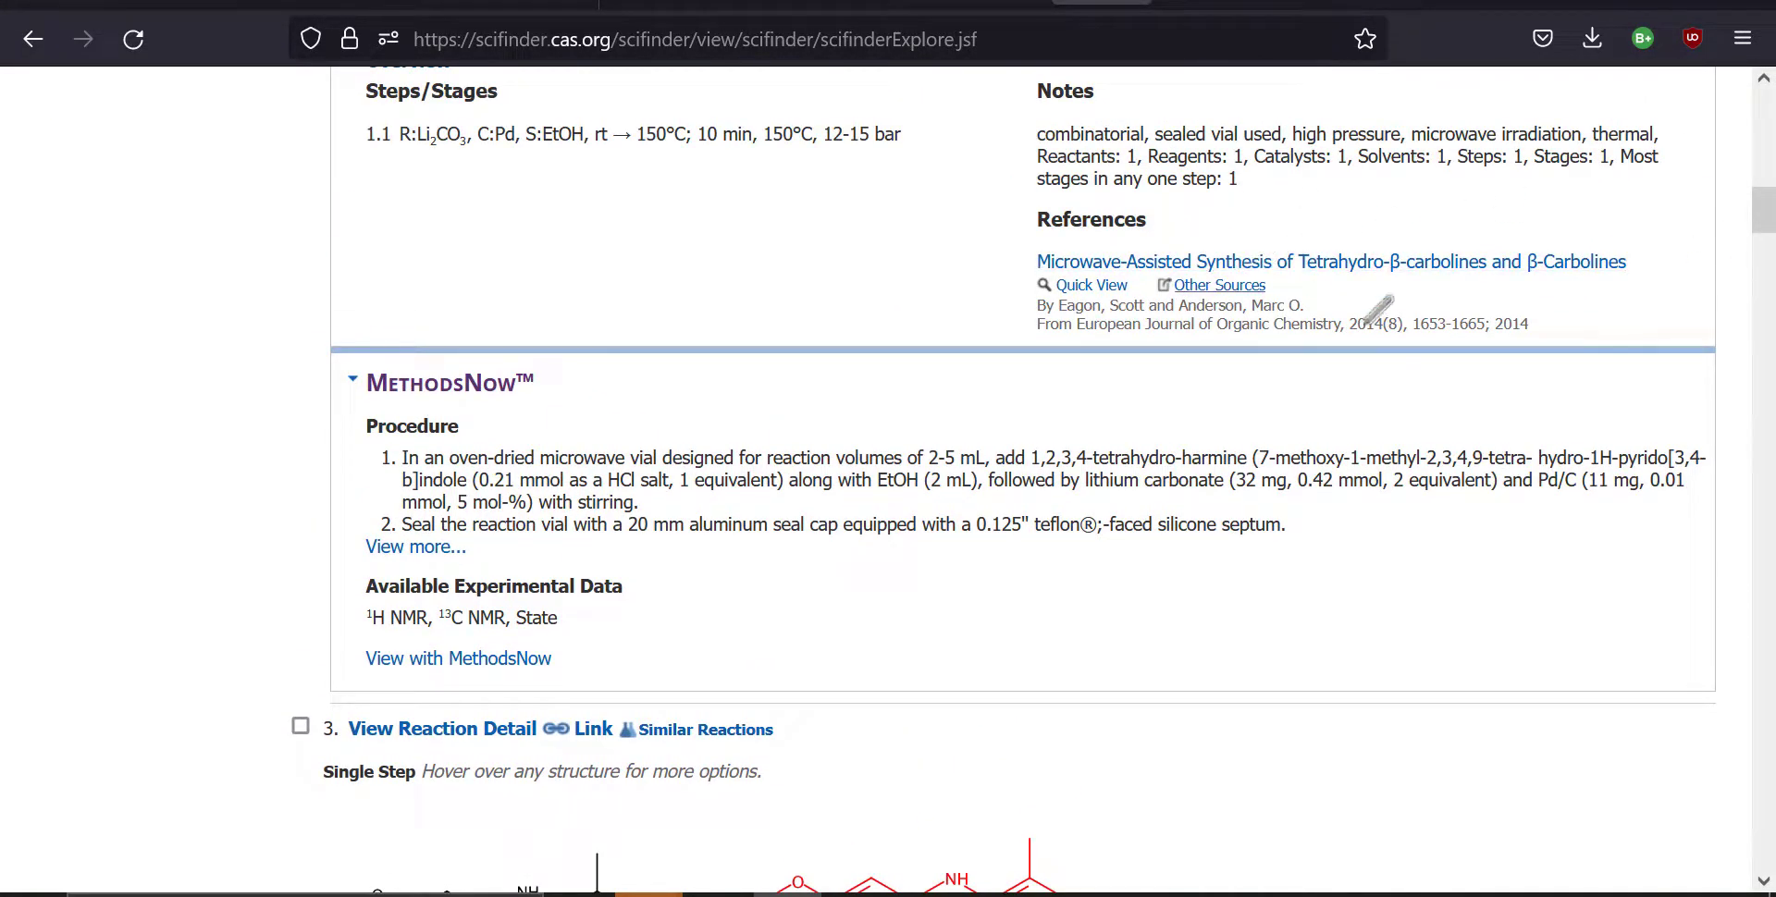
Step: Review the second and fourth reaction hits again, checking their schemes, yields, conditions and references
scroll(1506, 384, "up", 1)
scroll(1517, 373, "up", 1)
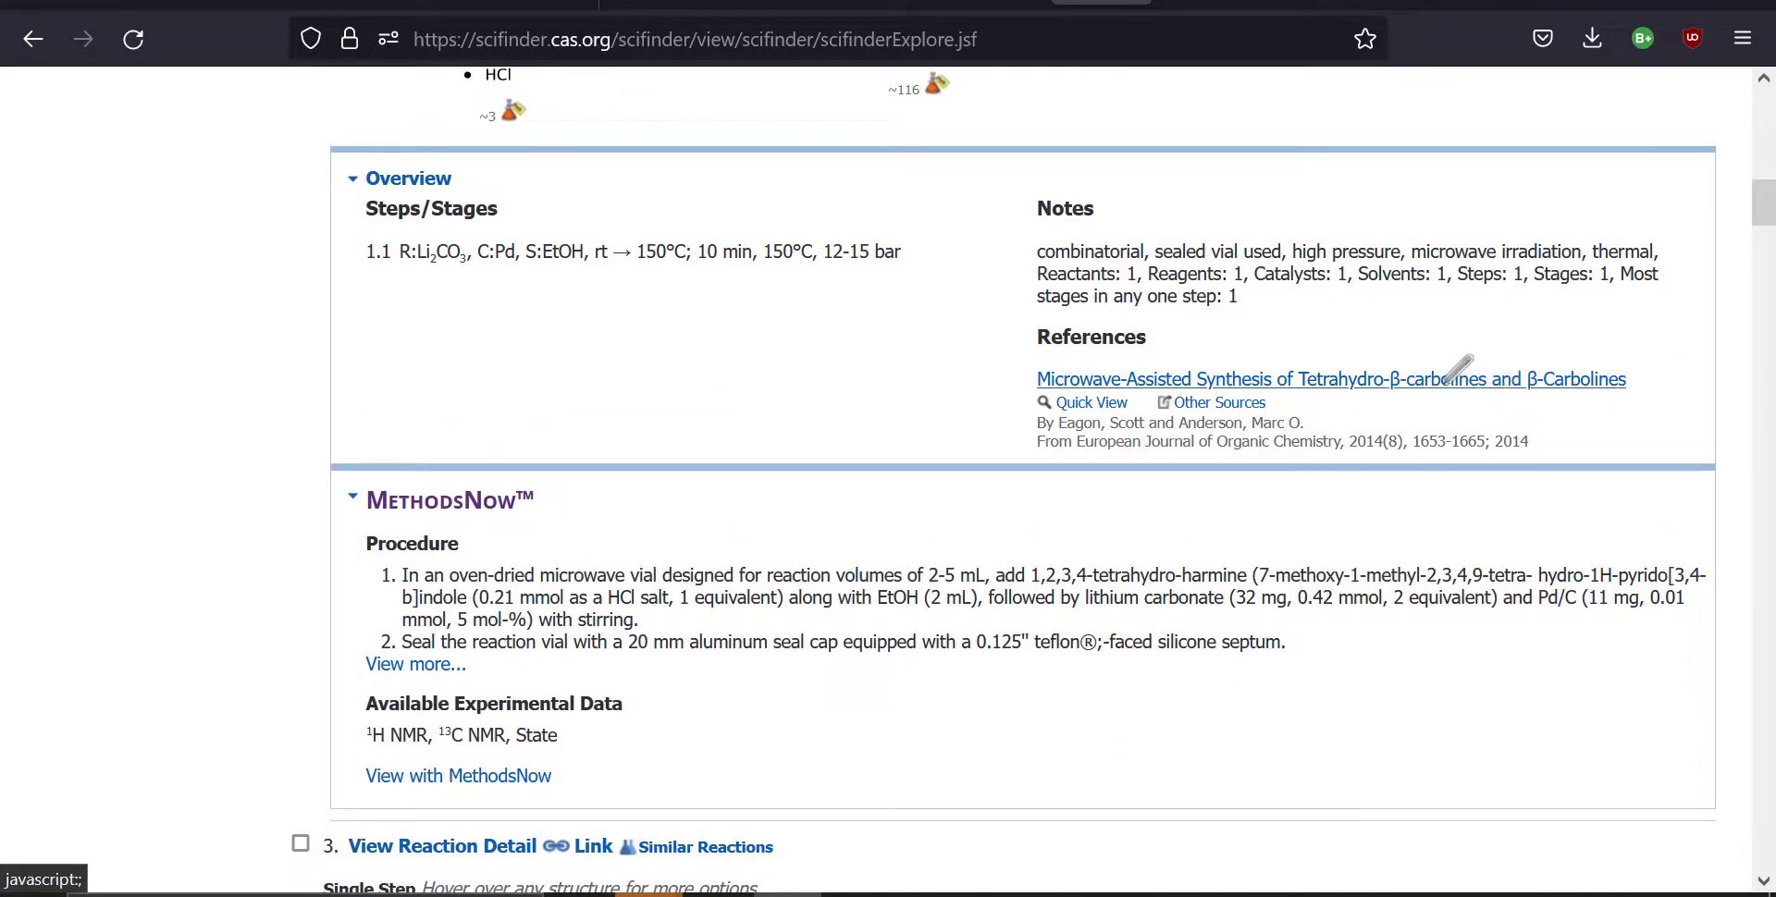
scroll(1551, 515, "up", 5)
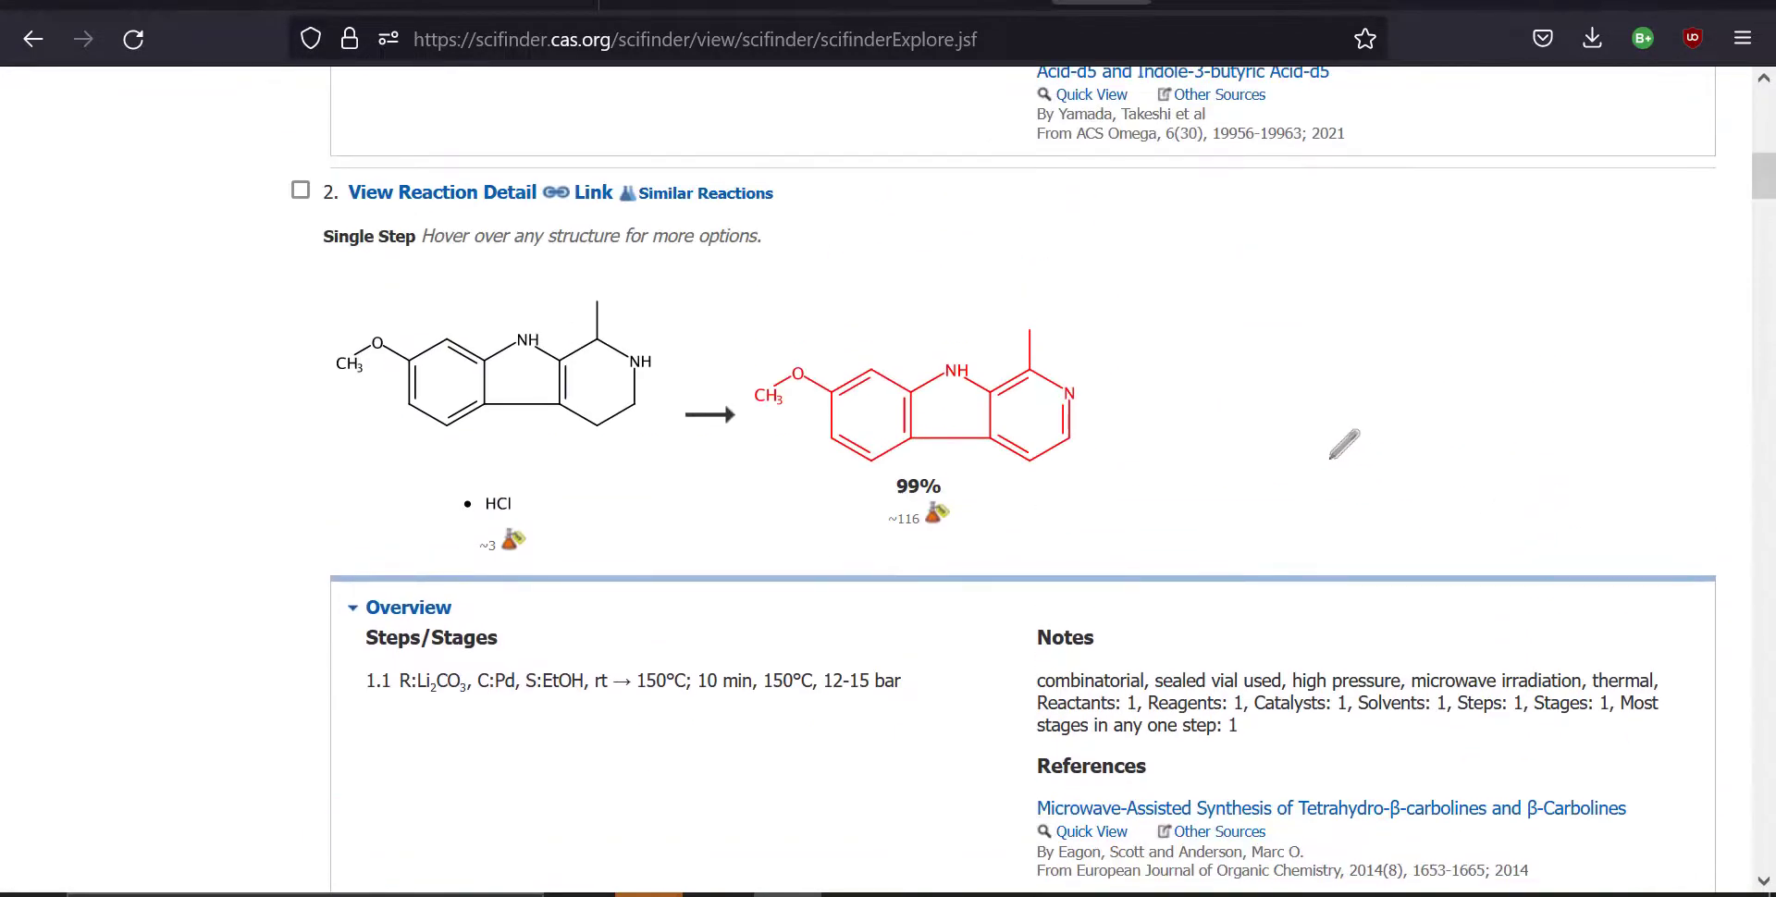
scroll(1345, 444, "down", 20)
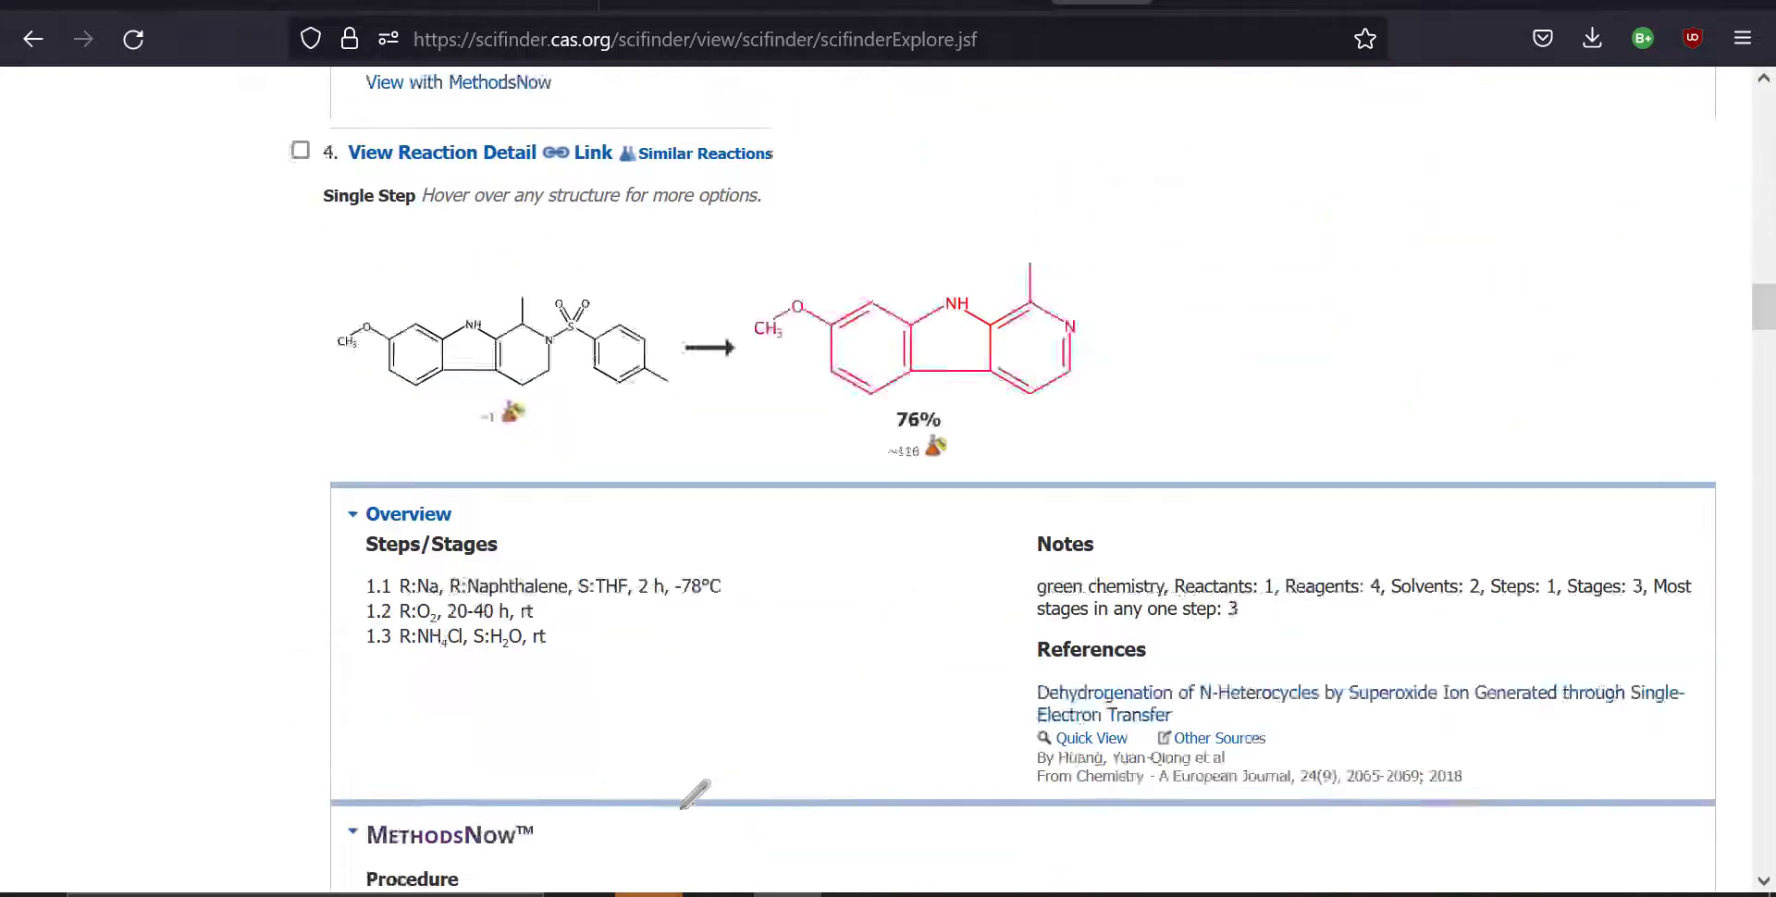
scroll(695, 794, "up", 20)
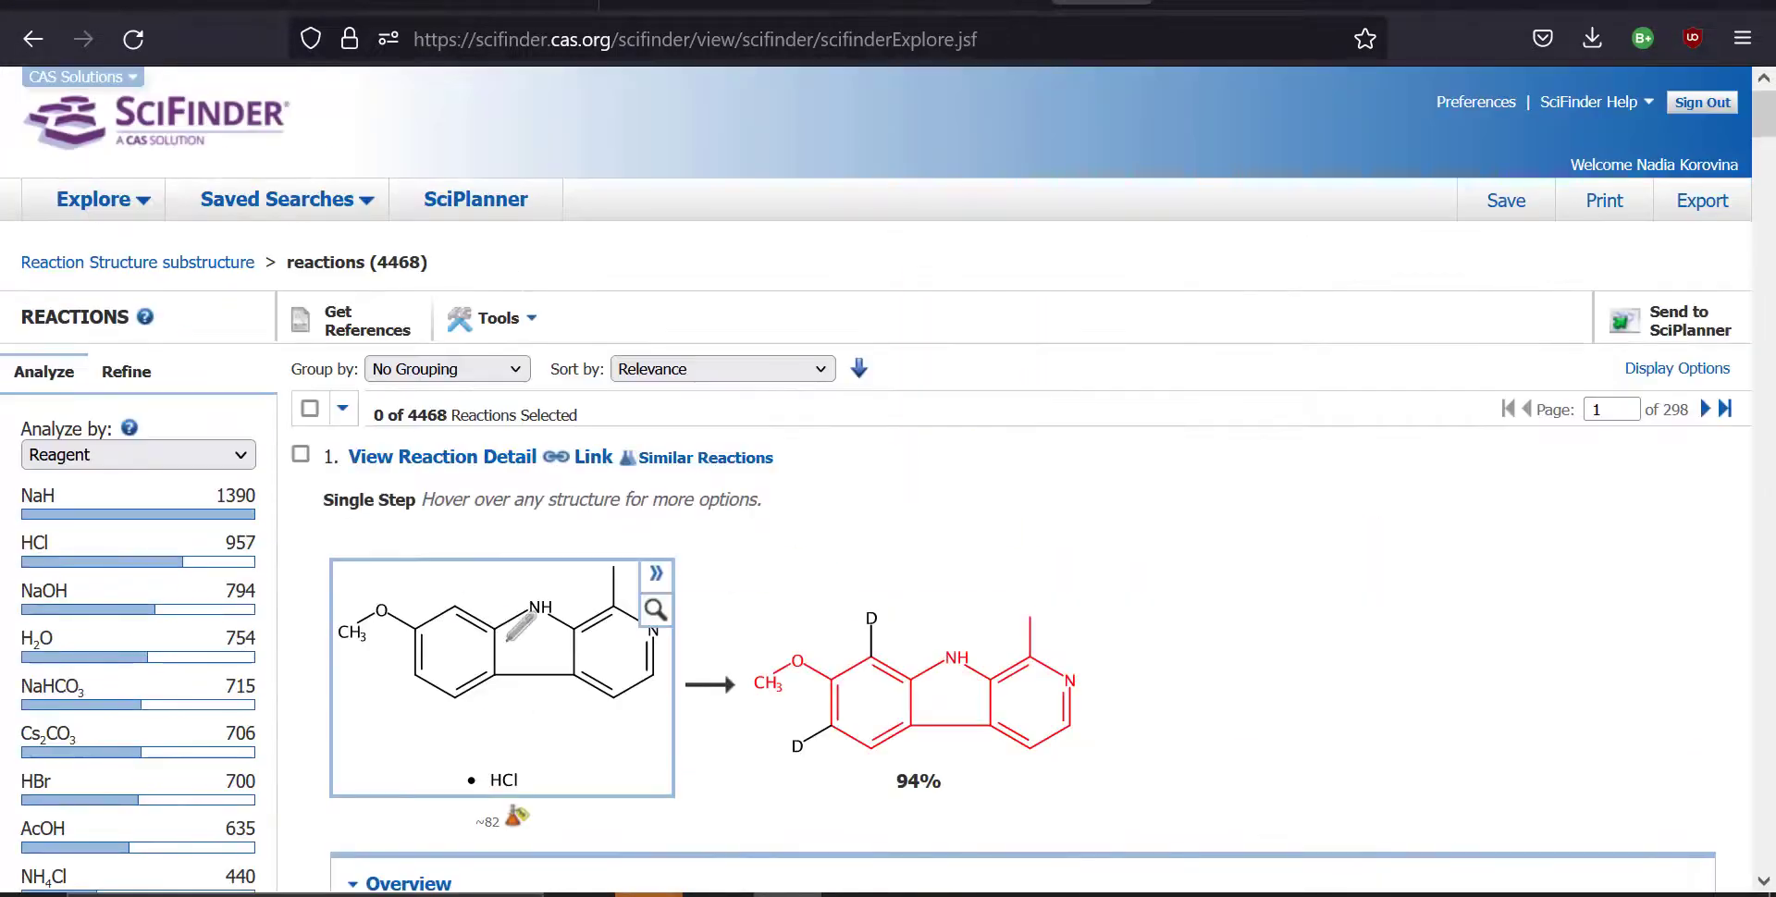
Step: Reopen the harmine reaction query in the structure editor and remove the product role from the structure
left_click(62, 258)
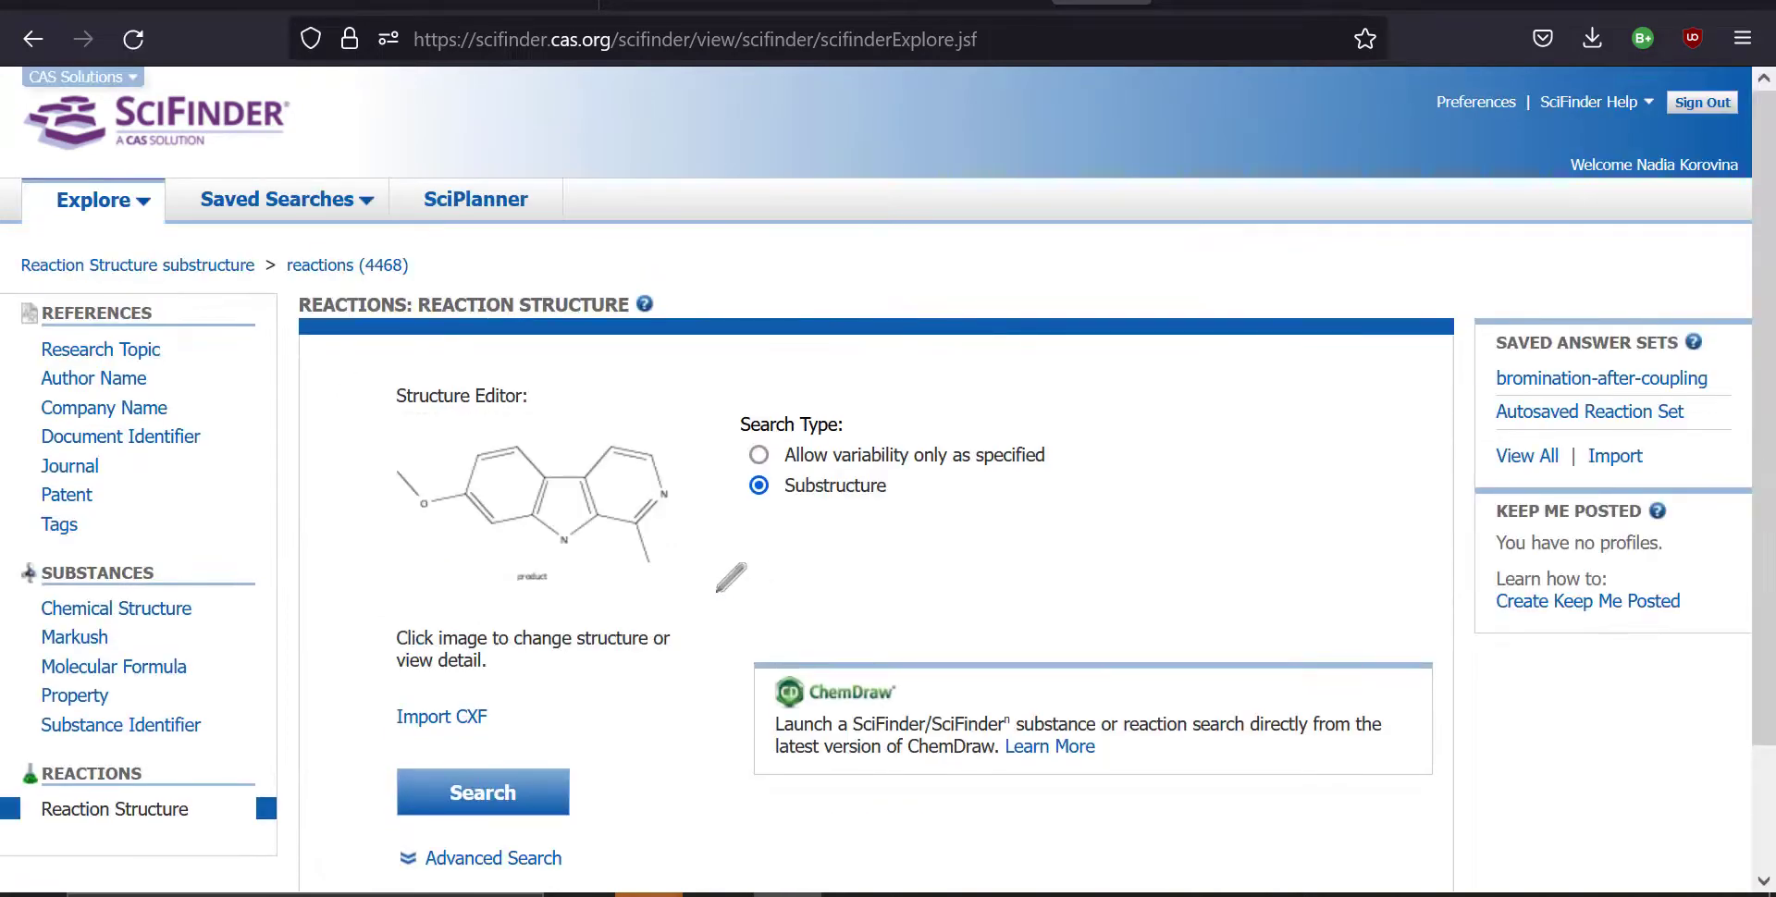
left_click(605, 489)
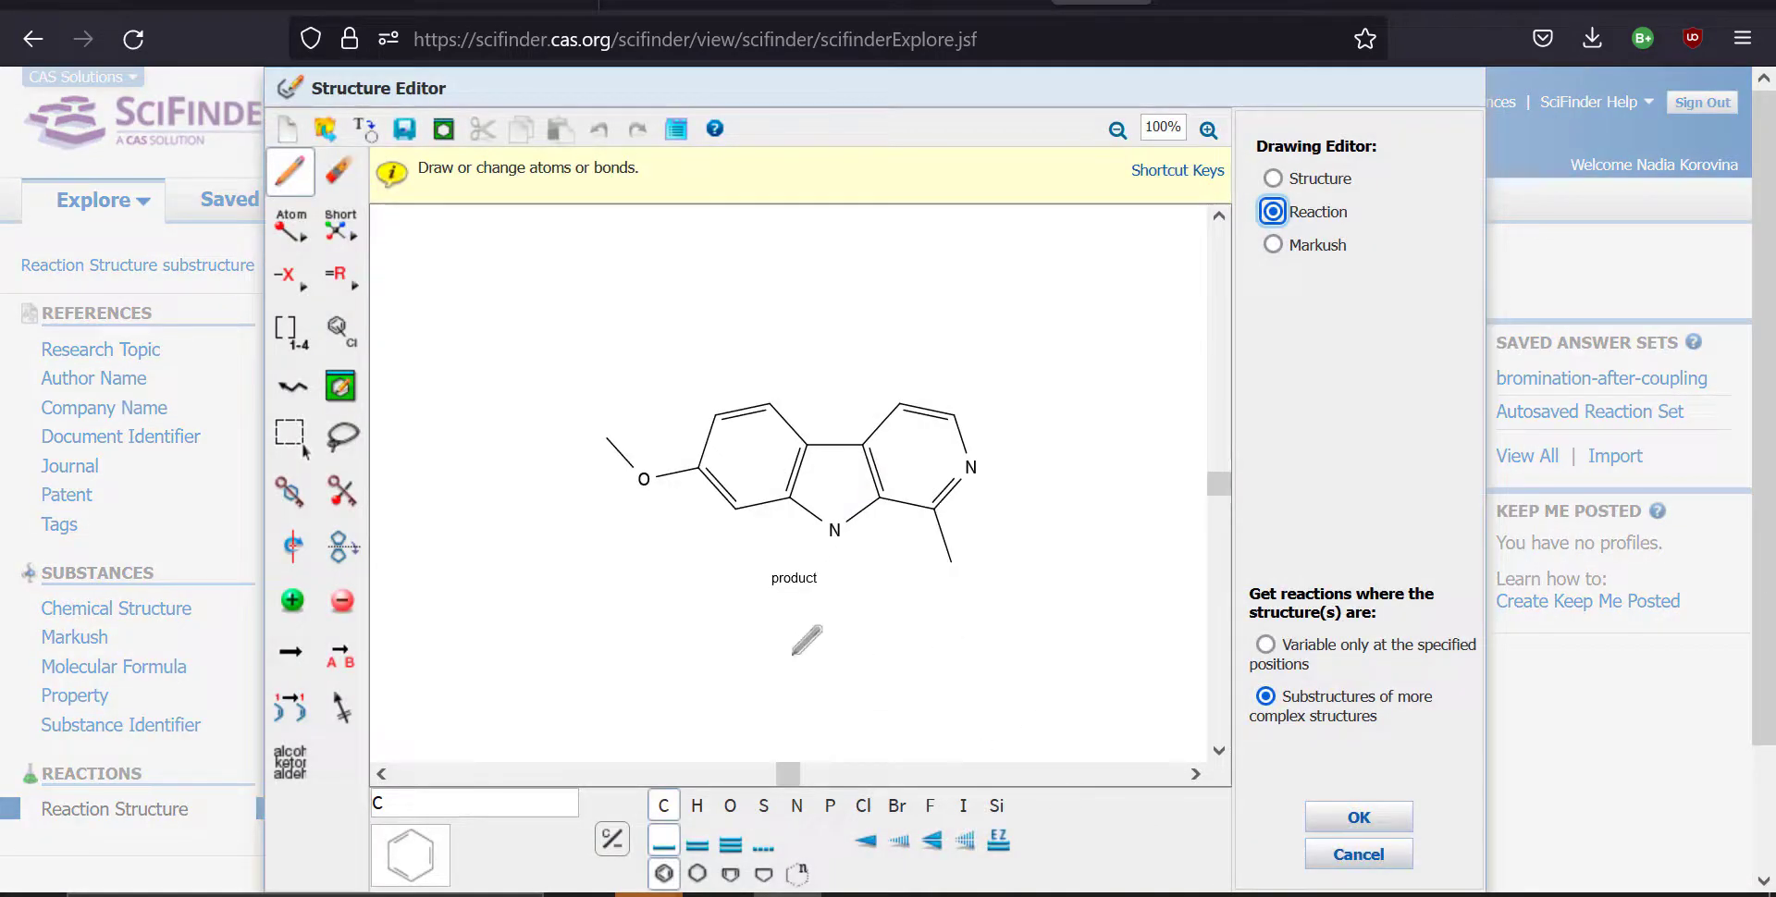
left_click(335, 173)
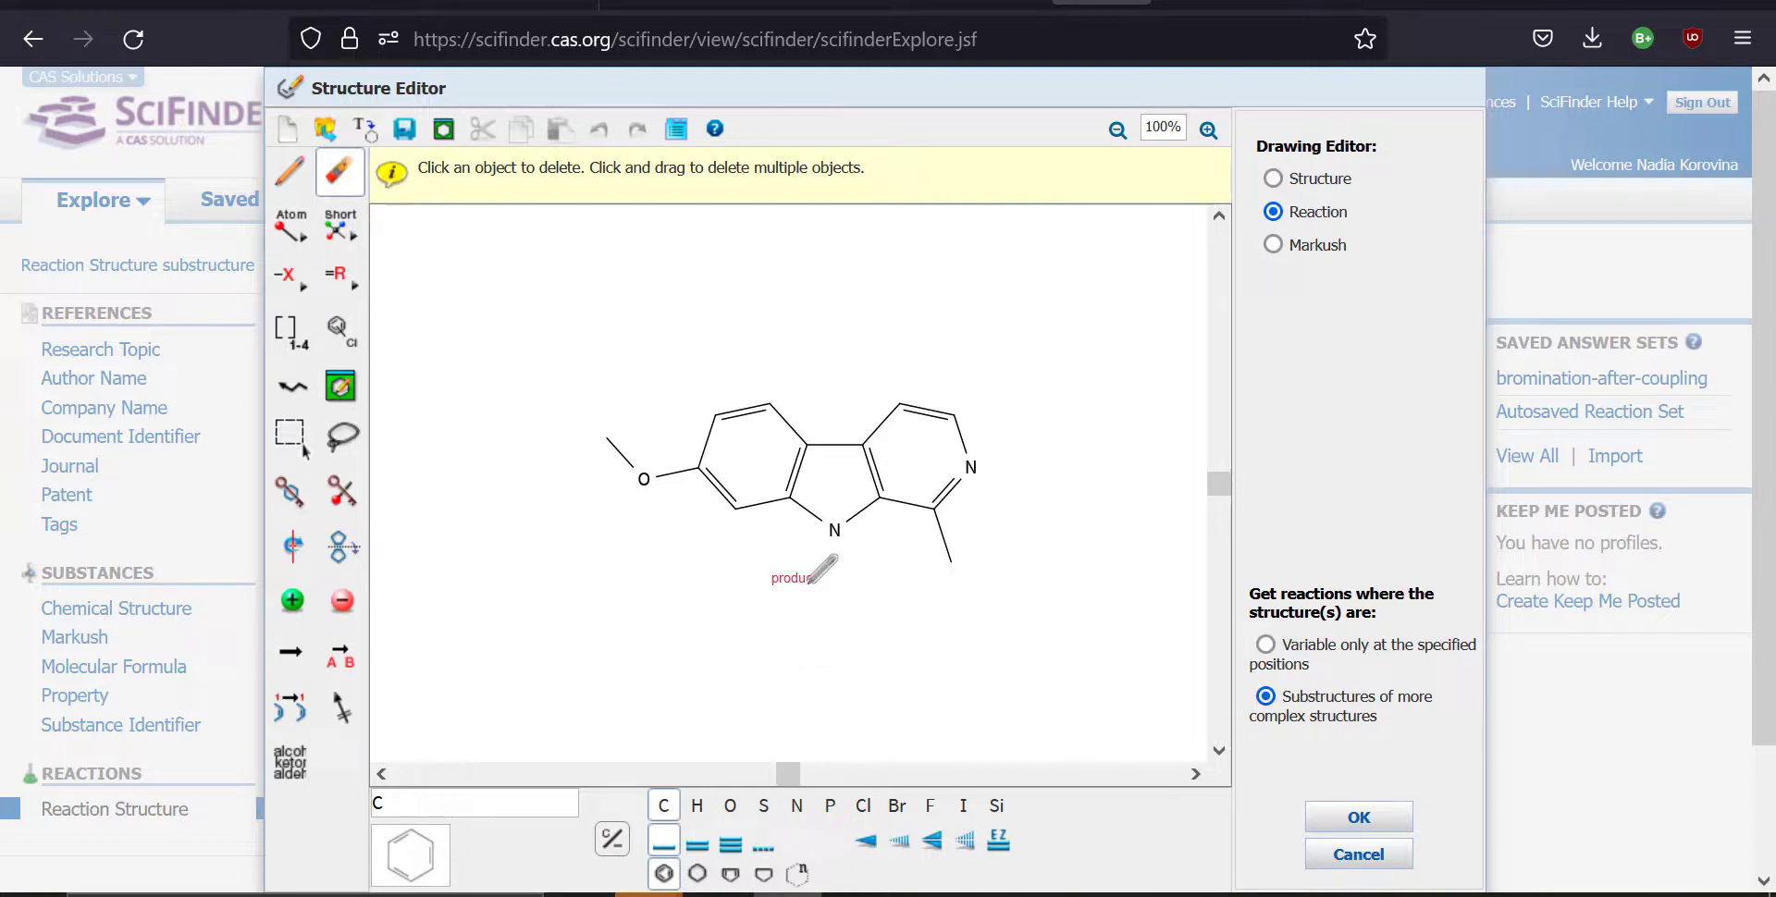
left_click(1359, 817)
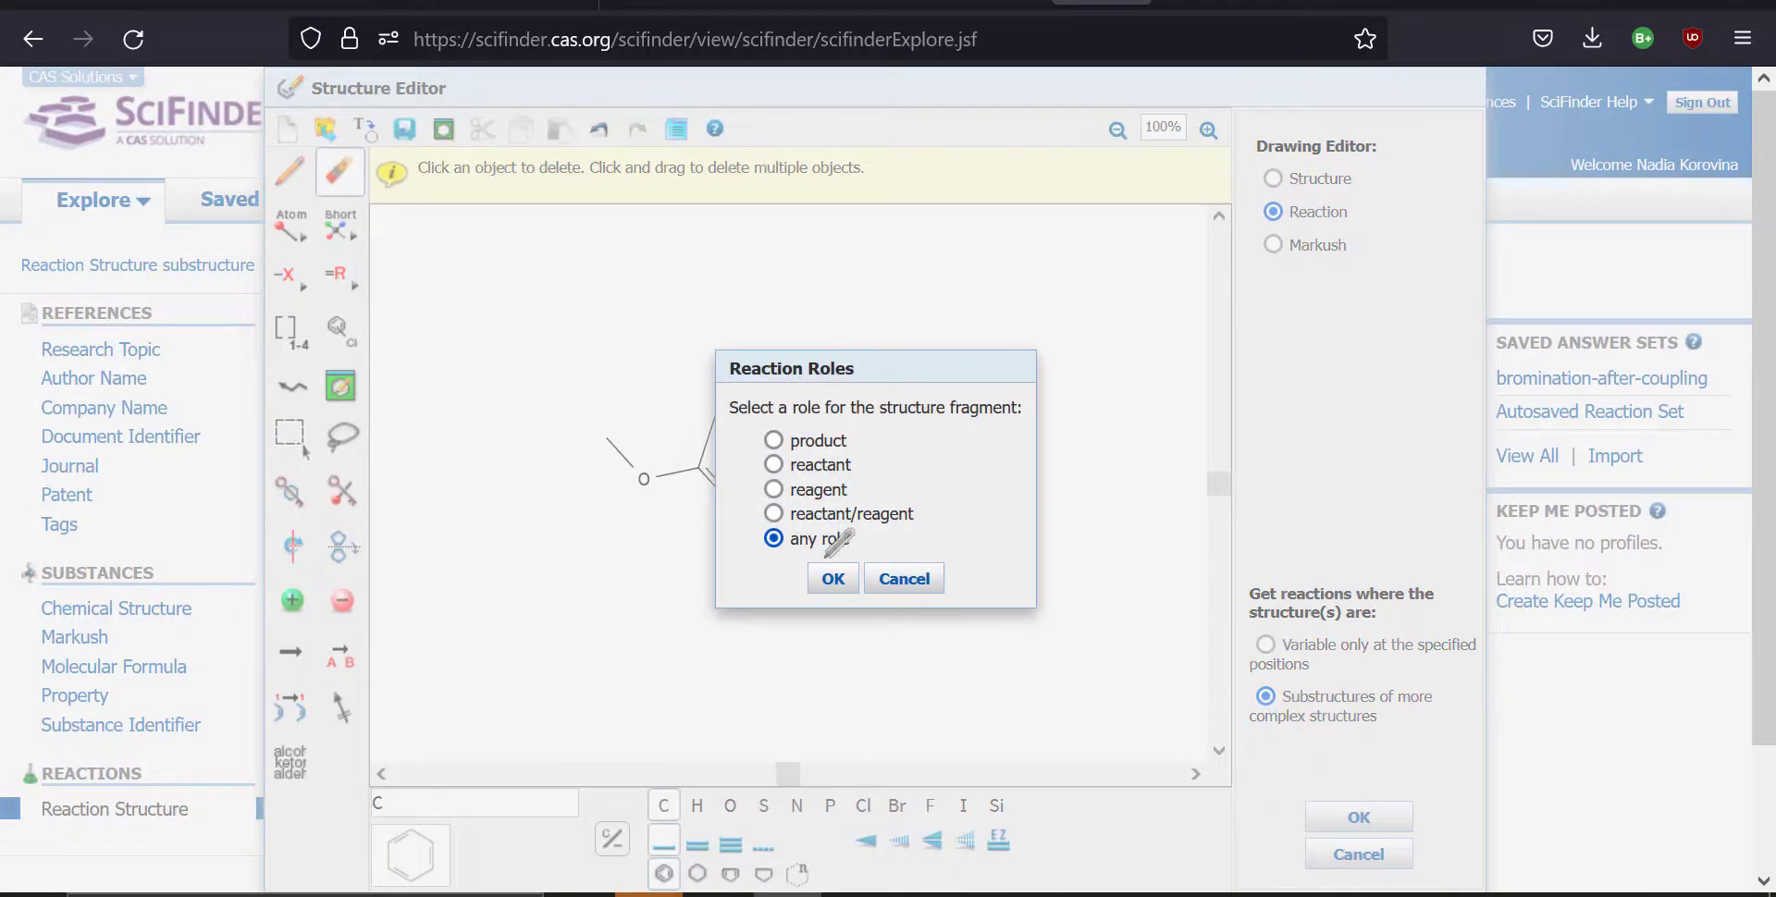
left_click(928, 579)
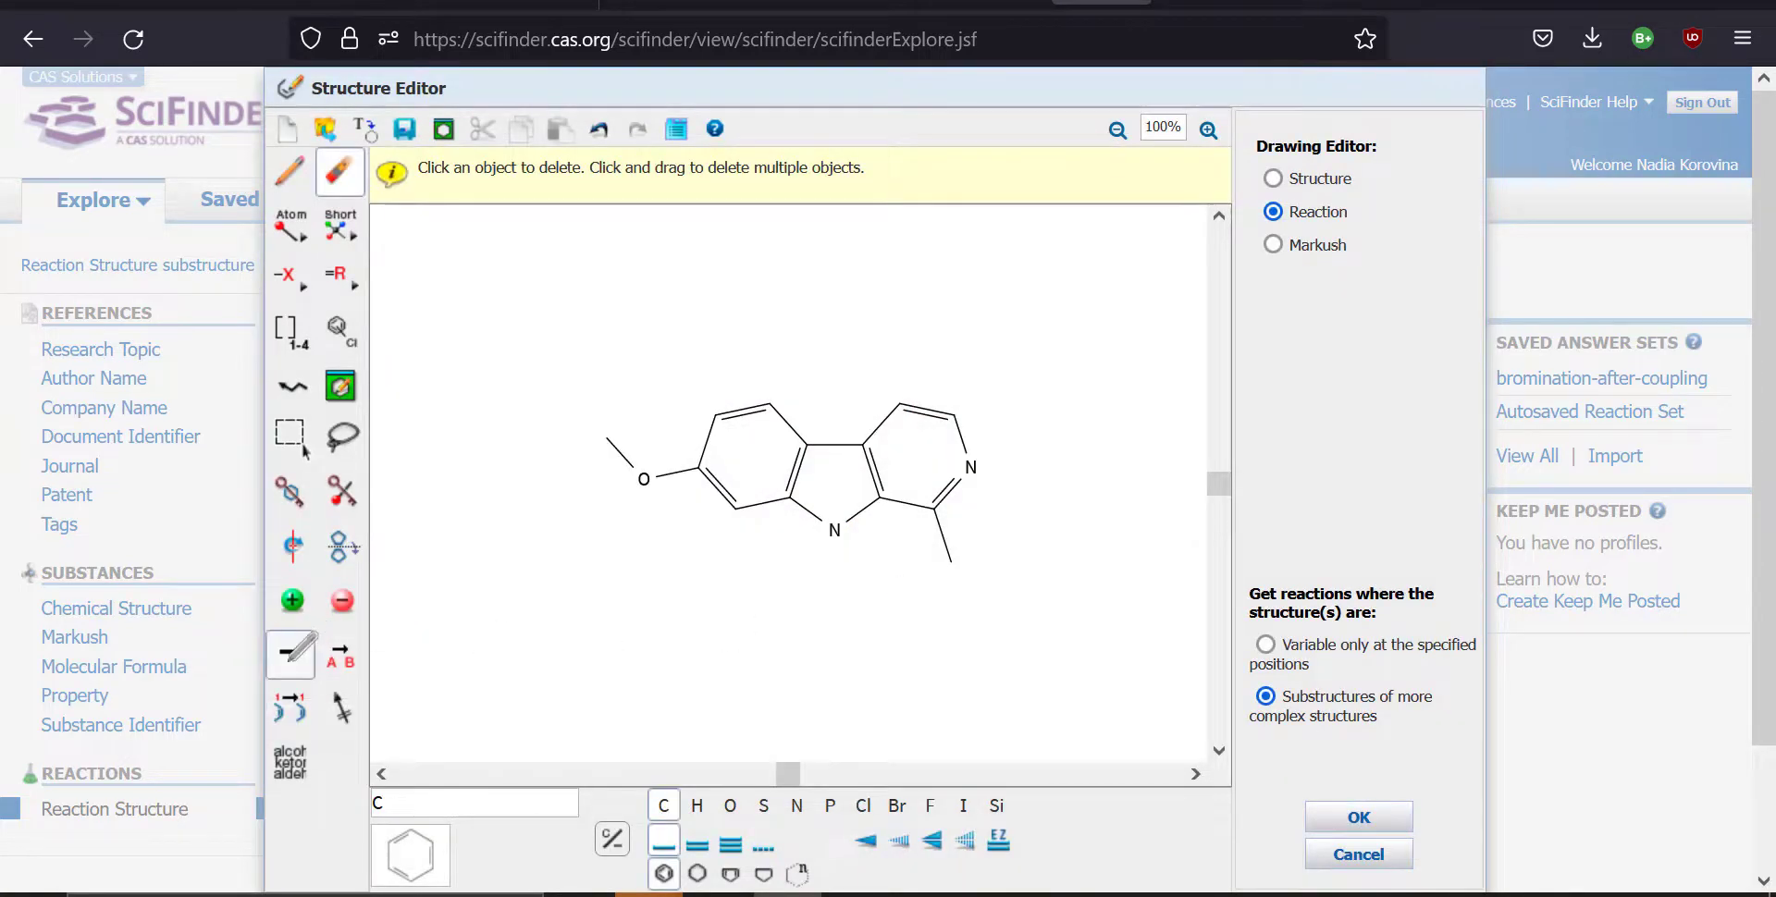
Step: Try a reaction arrow pointing towards harmine from its methoxy side, and undo it
left_click(289, 651)
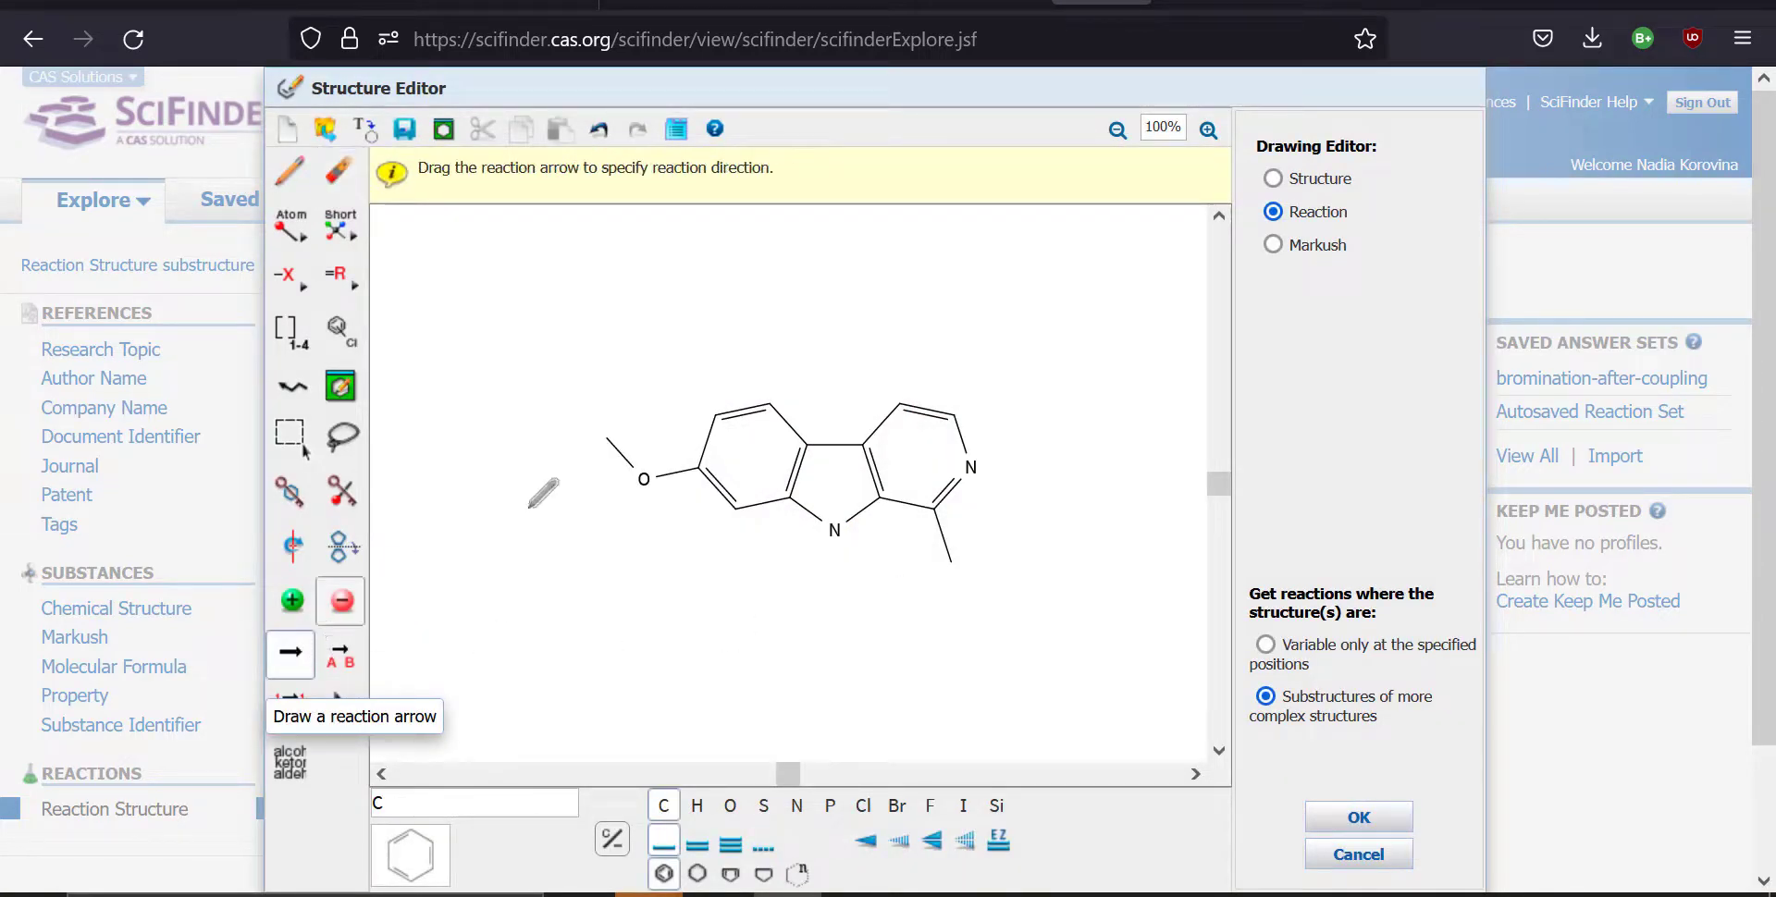
left_click_drag(450, 499, 546, 499)
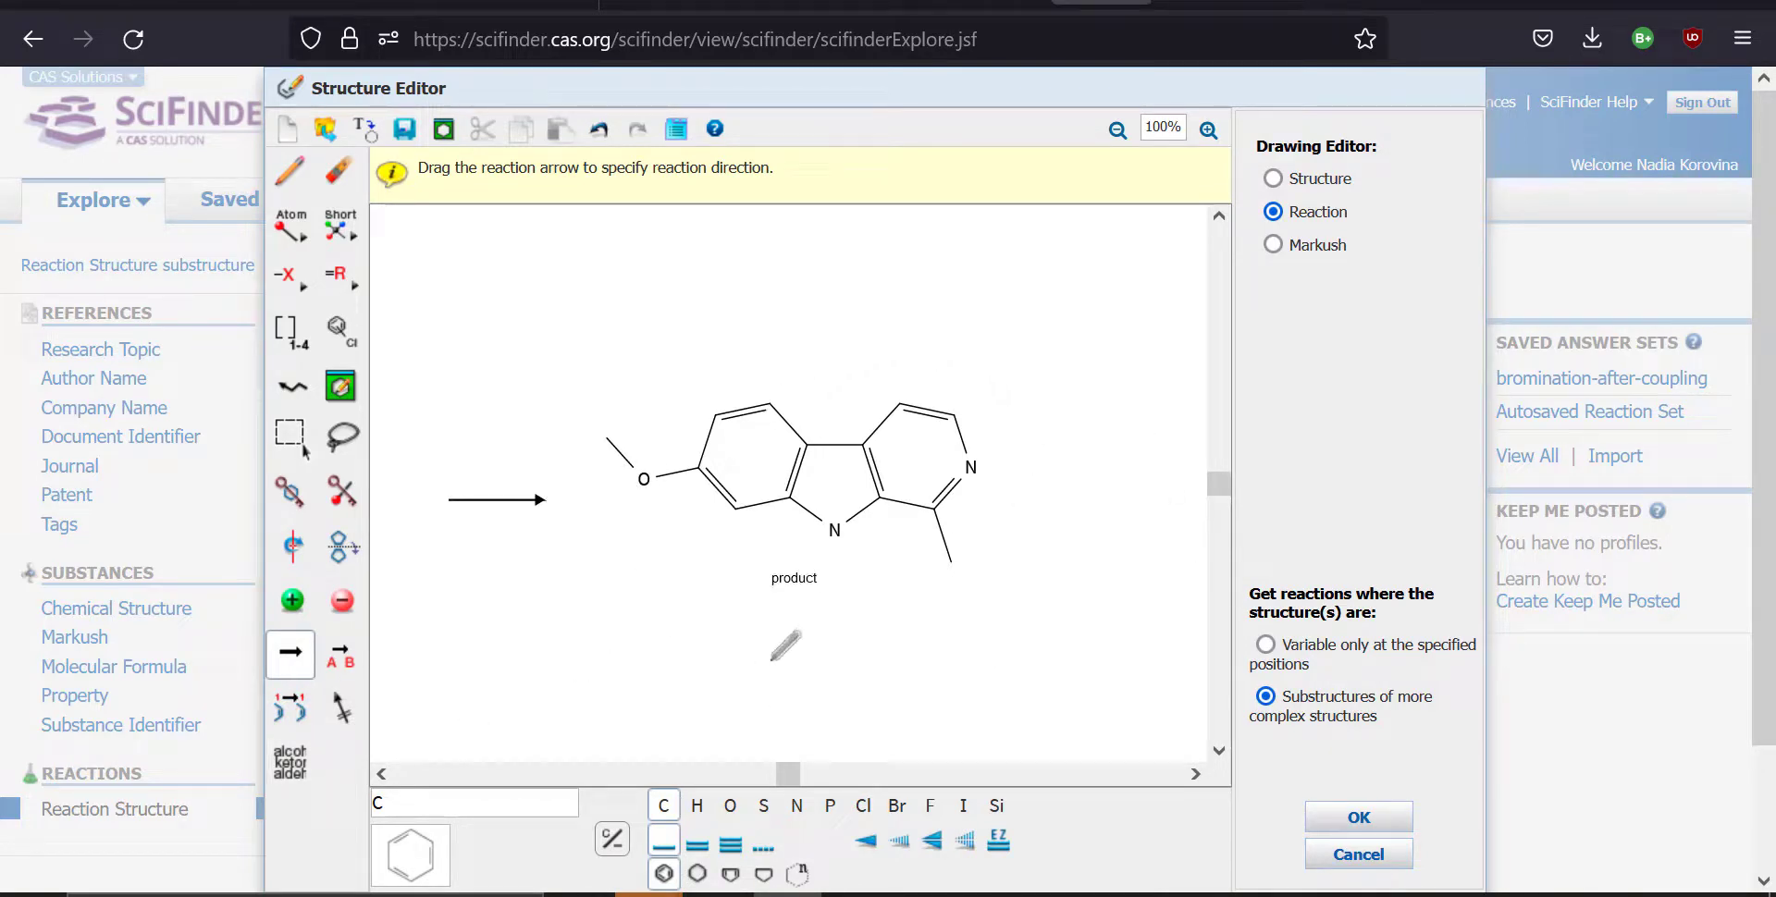
key("ctrl+z")
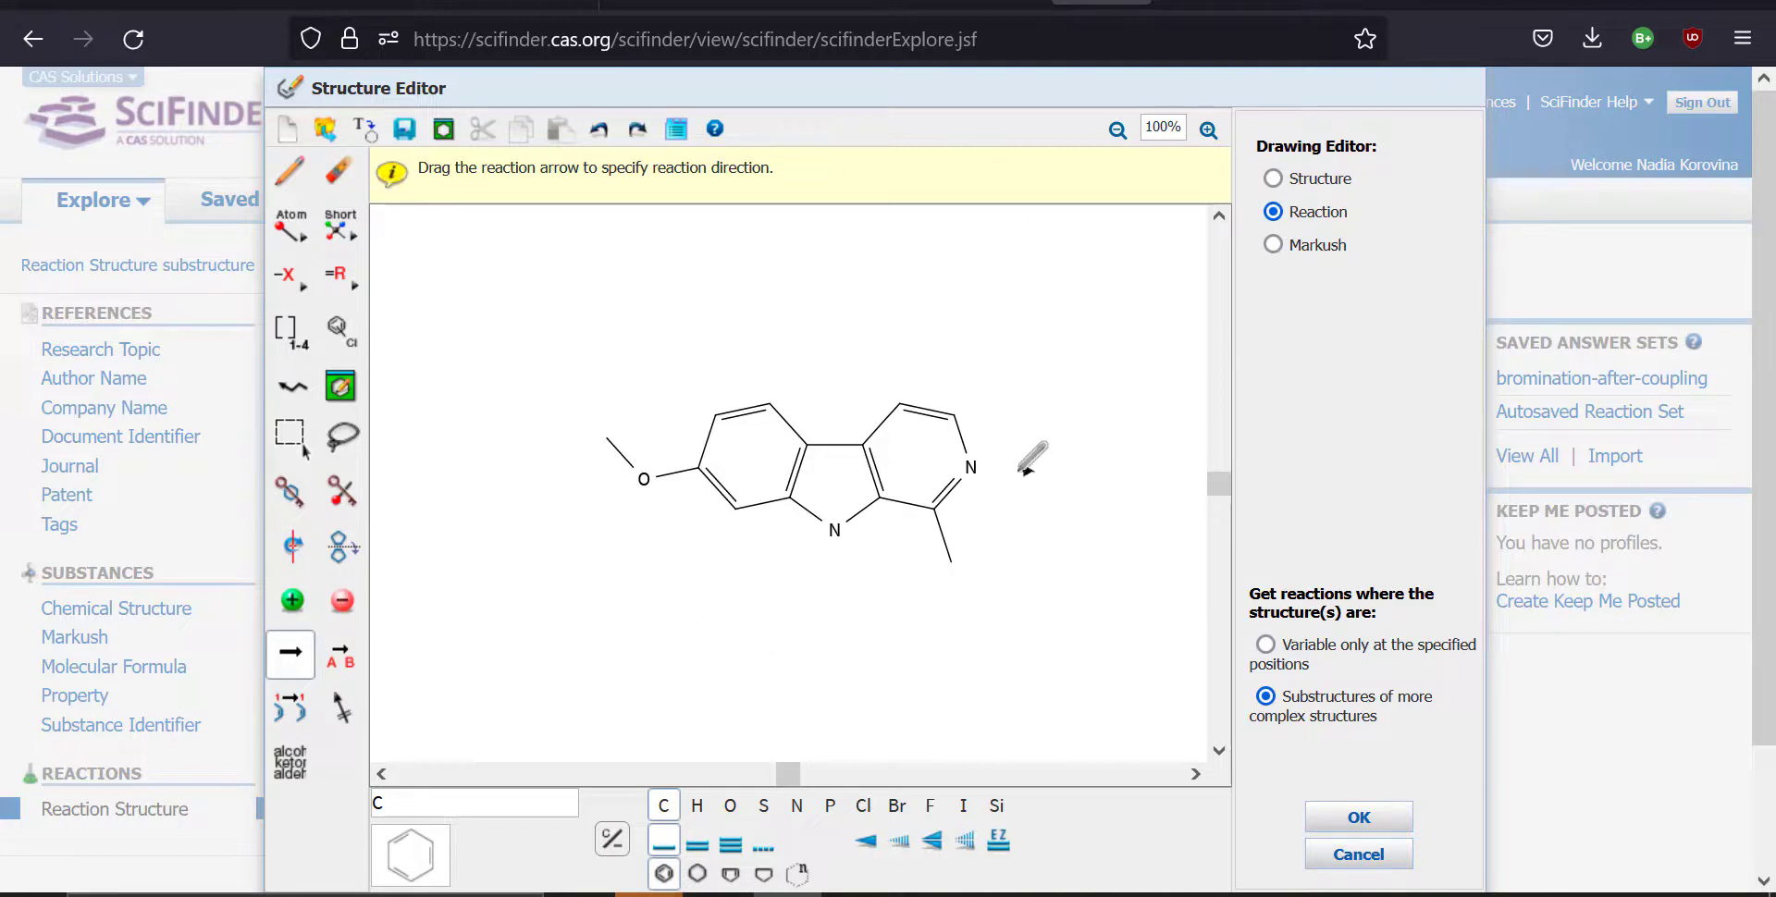
Step: Draw a reaction arrow leading away from harmine's pyridine side, accept the drawing and run the Substructure reaction search
left_click_drag(1021, 470, 1139, 470)
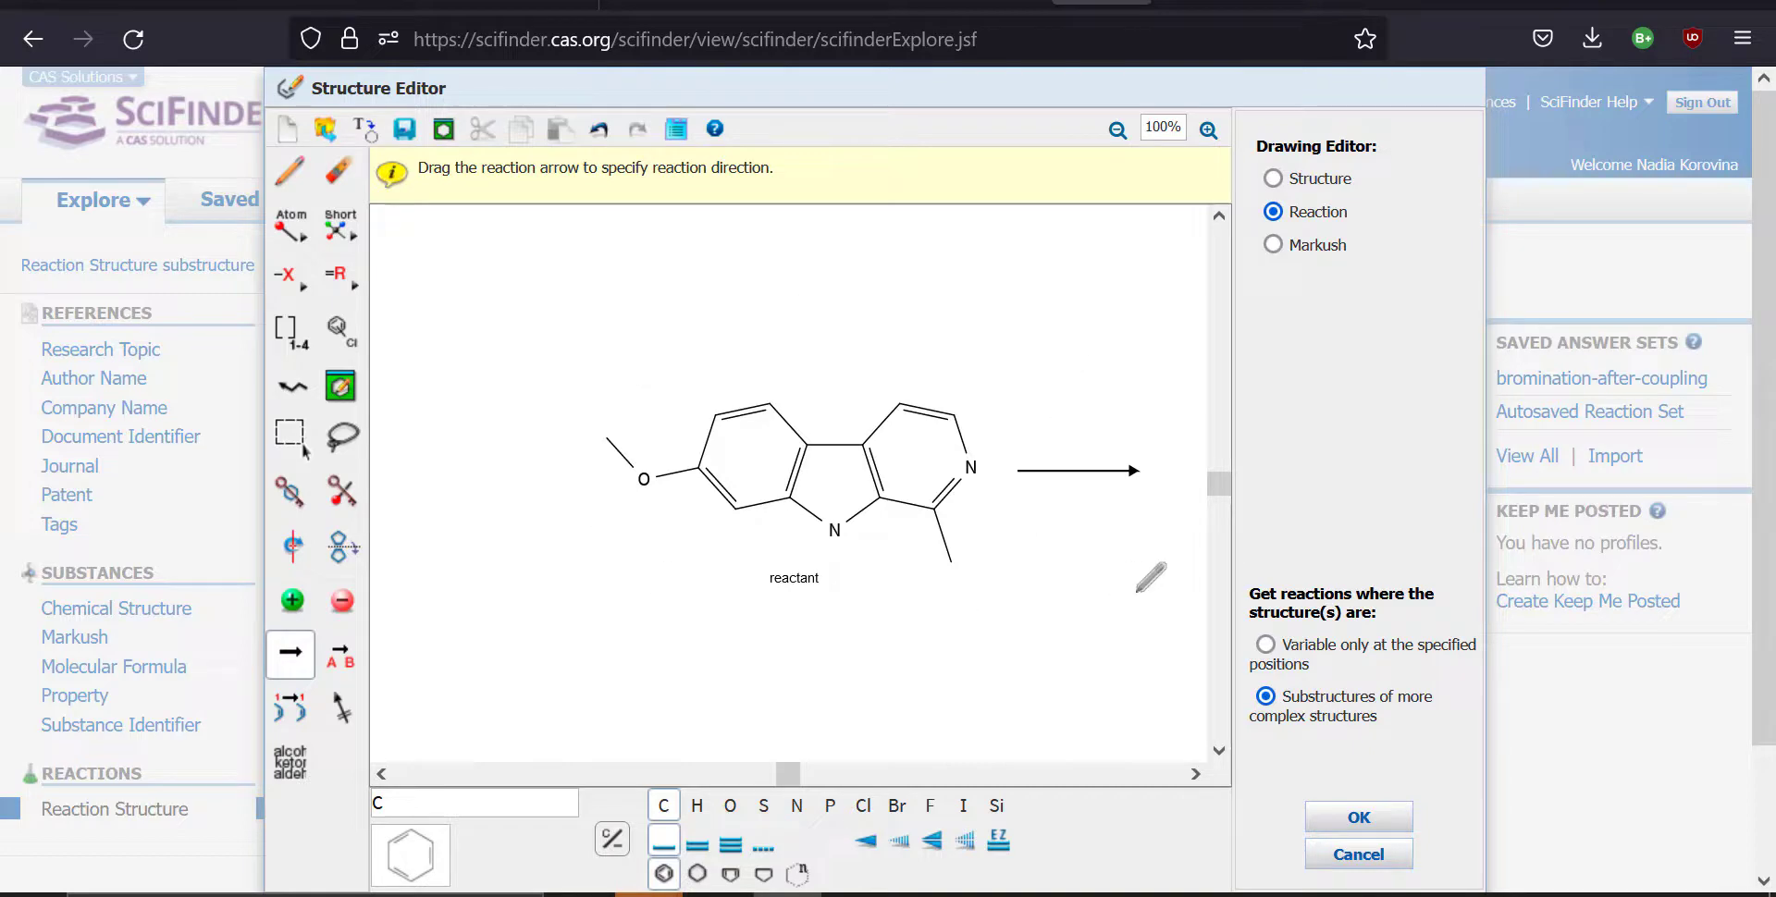
left_click(1382, 805)
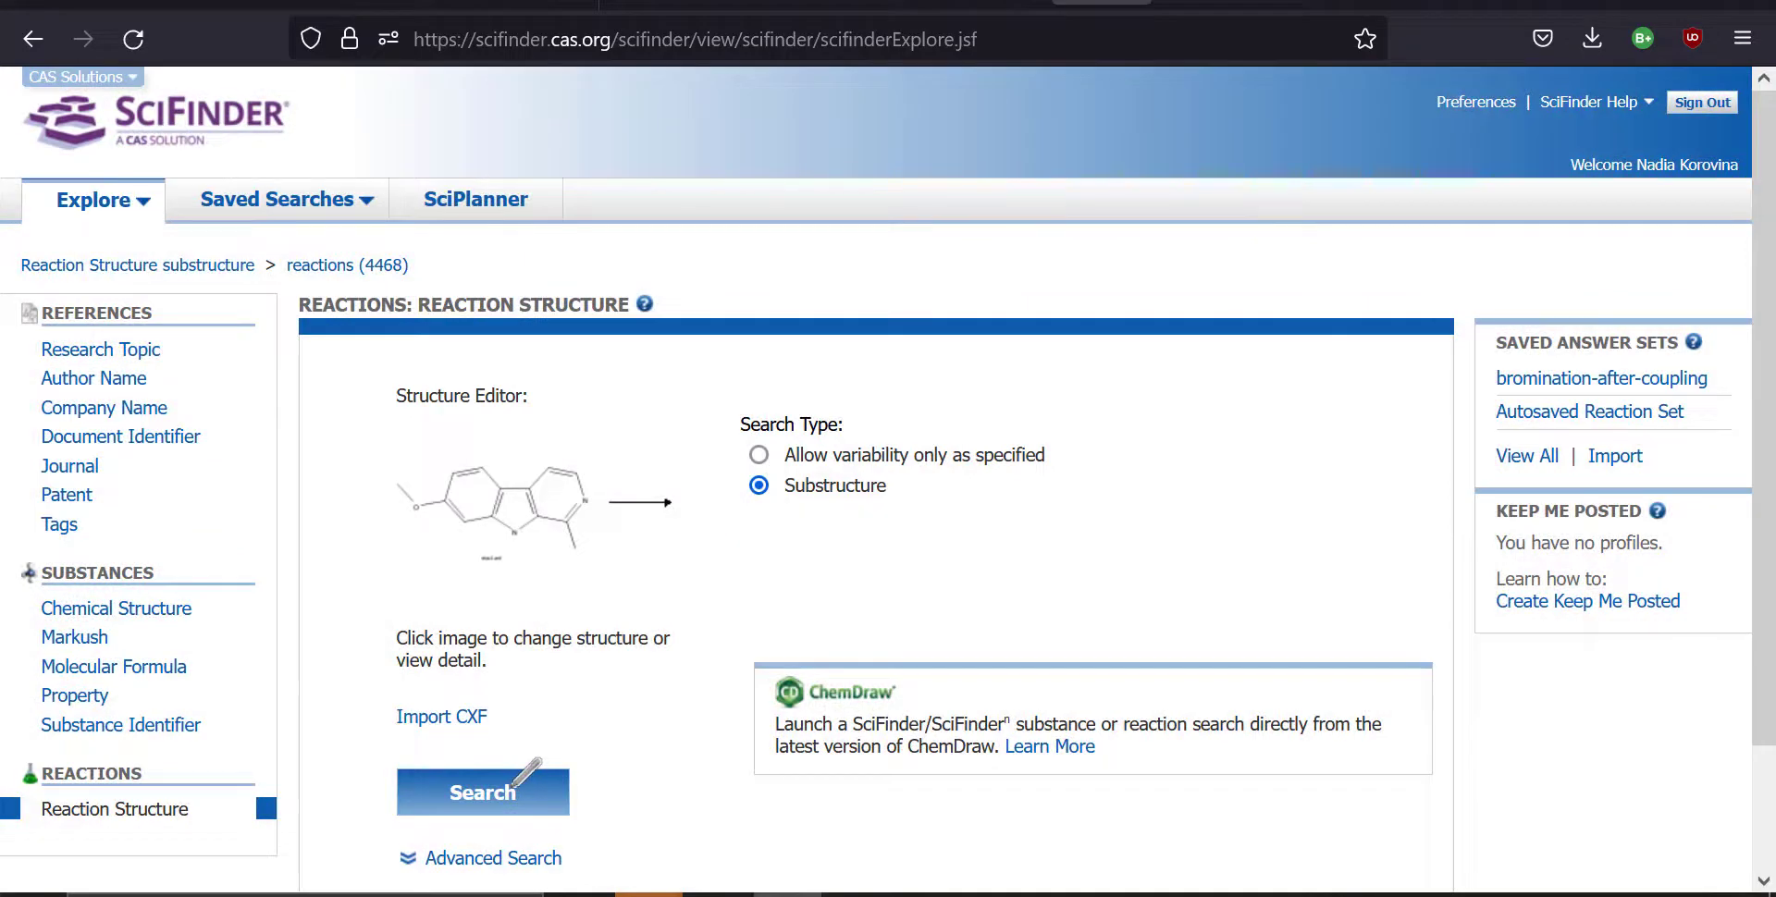
left_click(514, 787)
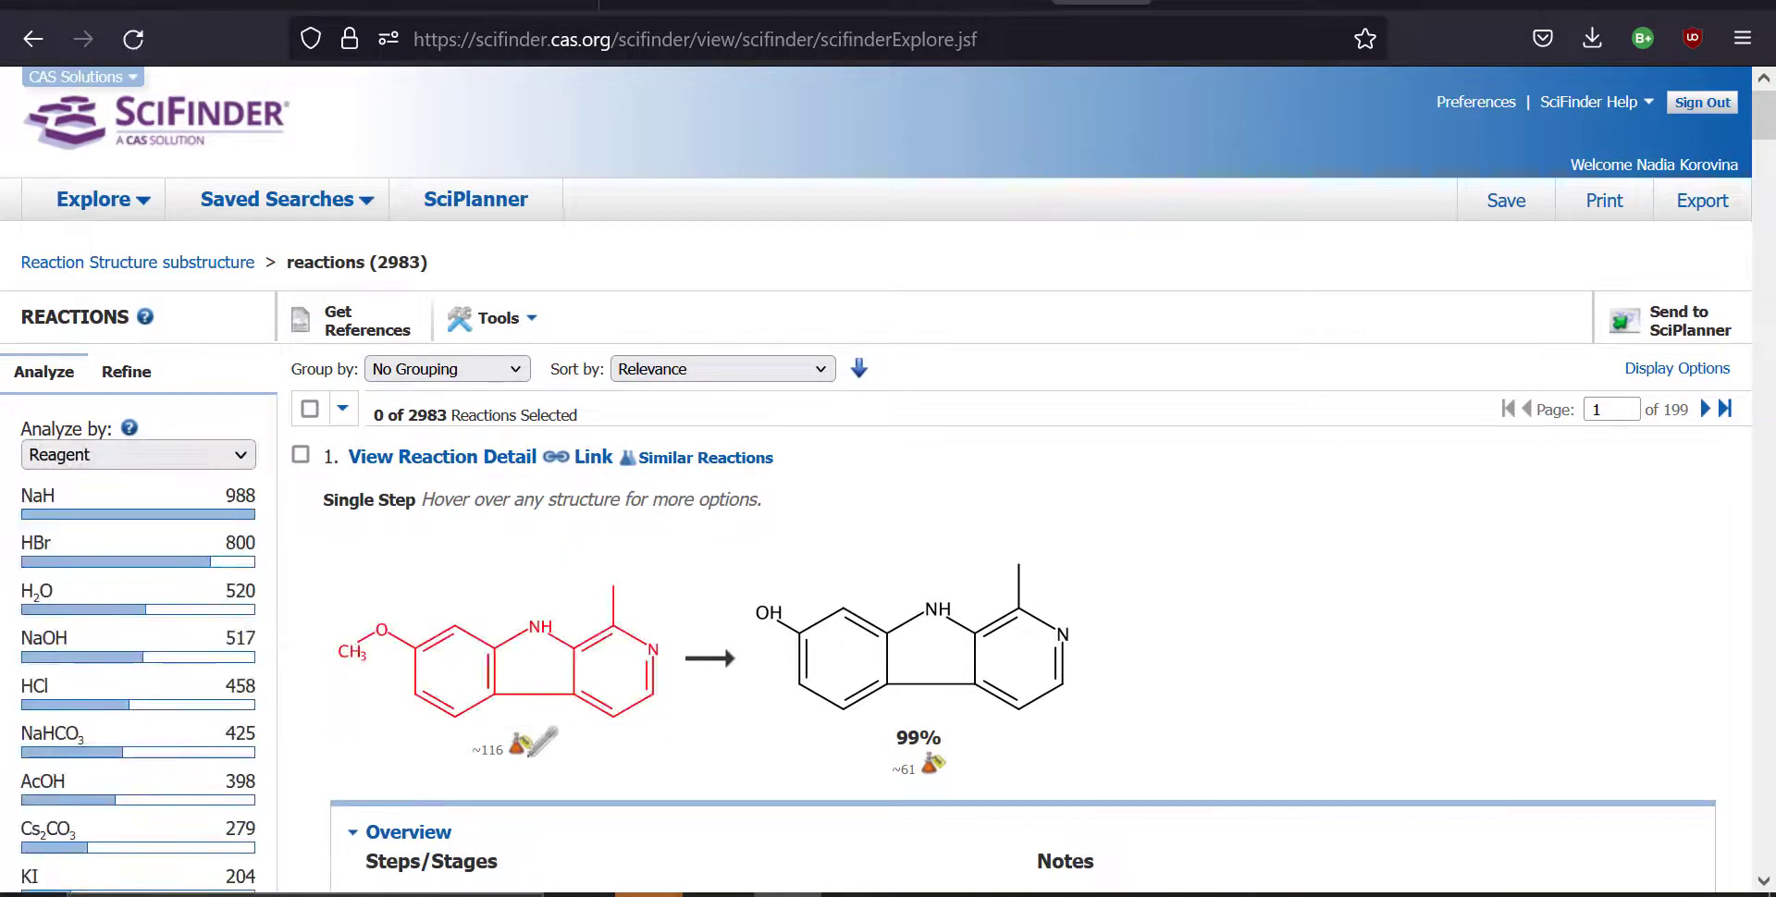
Step: Look through the first six reaction hits with harmine as the reactant, comparing products, yields, conditions, references and procedures
mouse_move(411, 597)
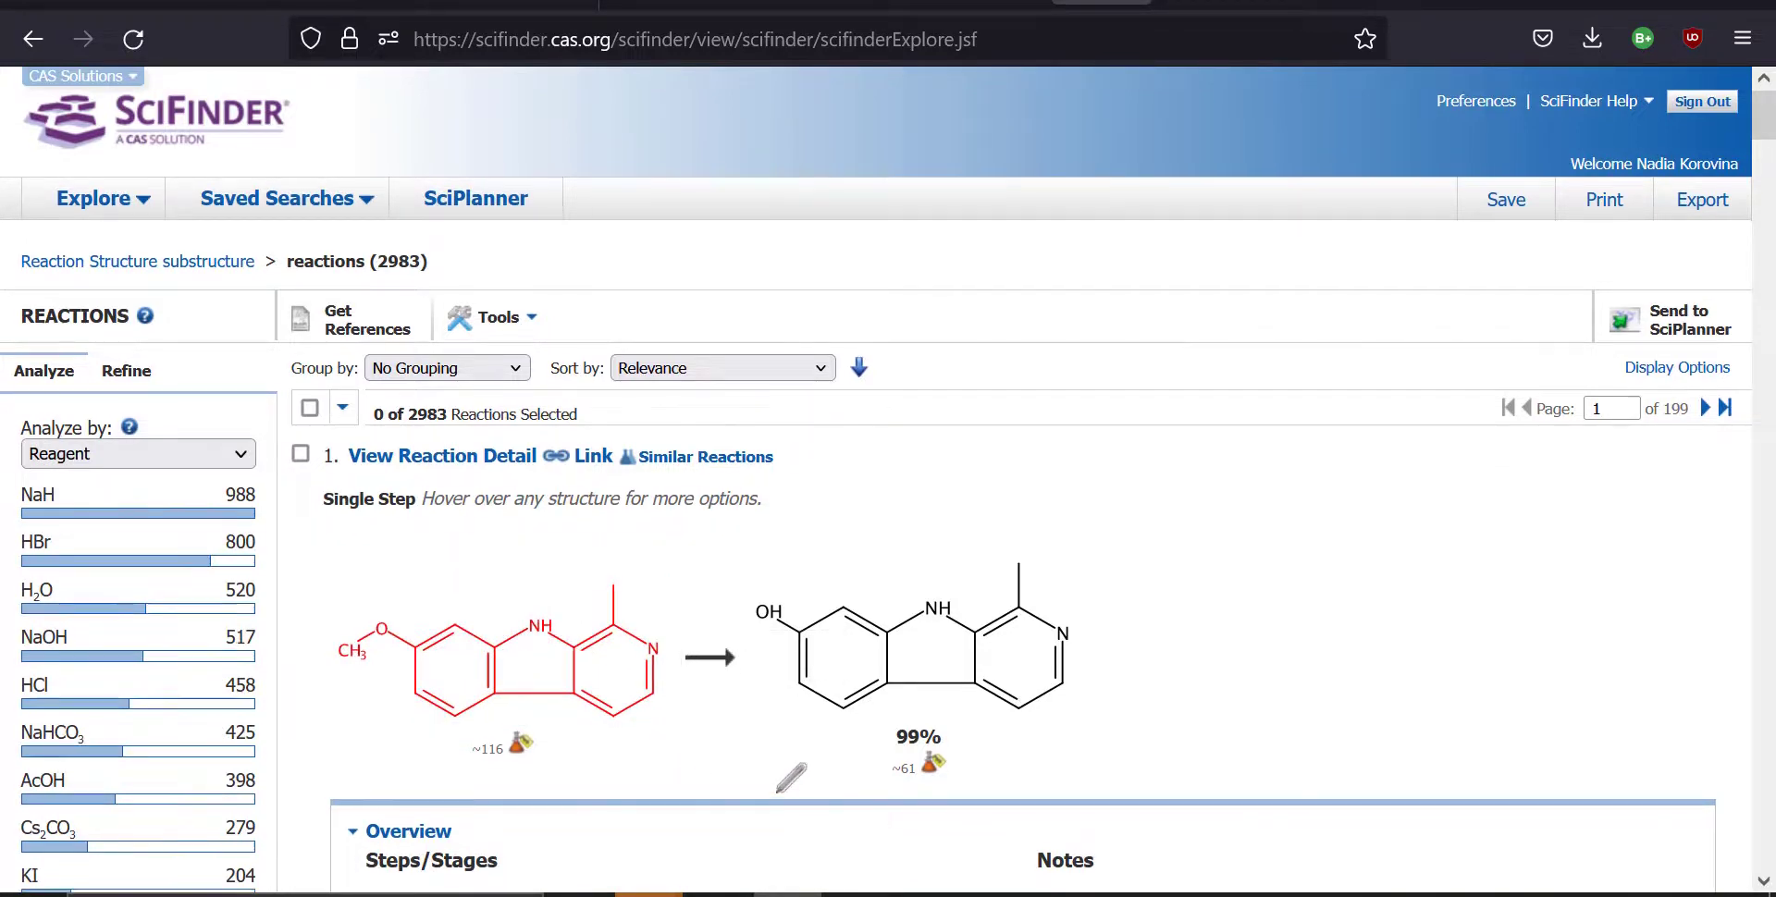
scroll(778, 791, "down", 1)
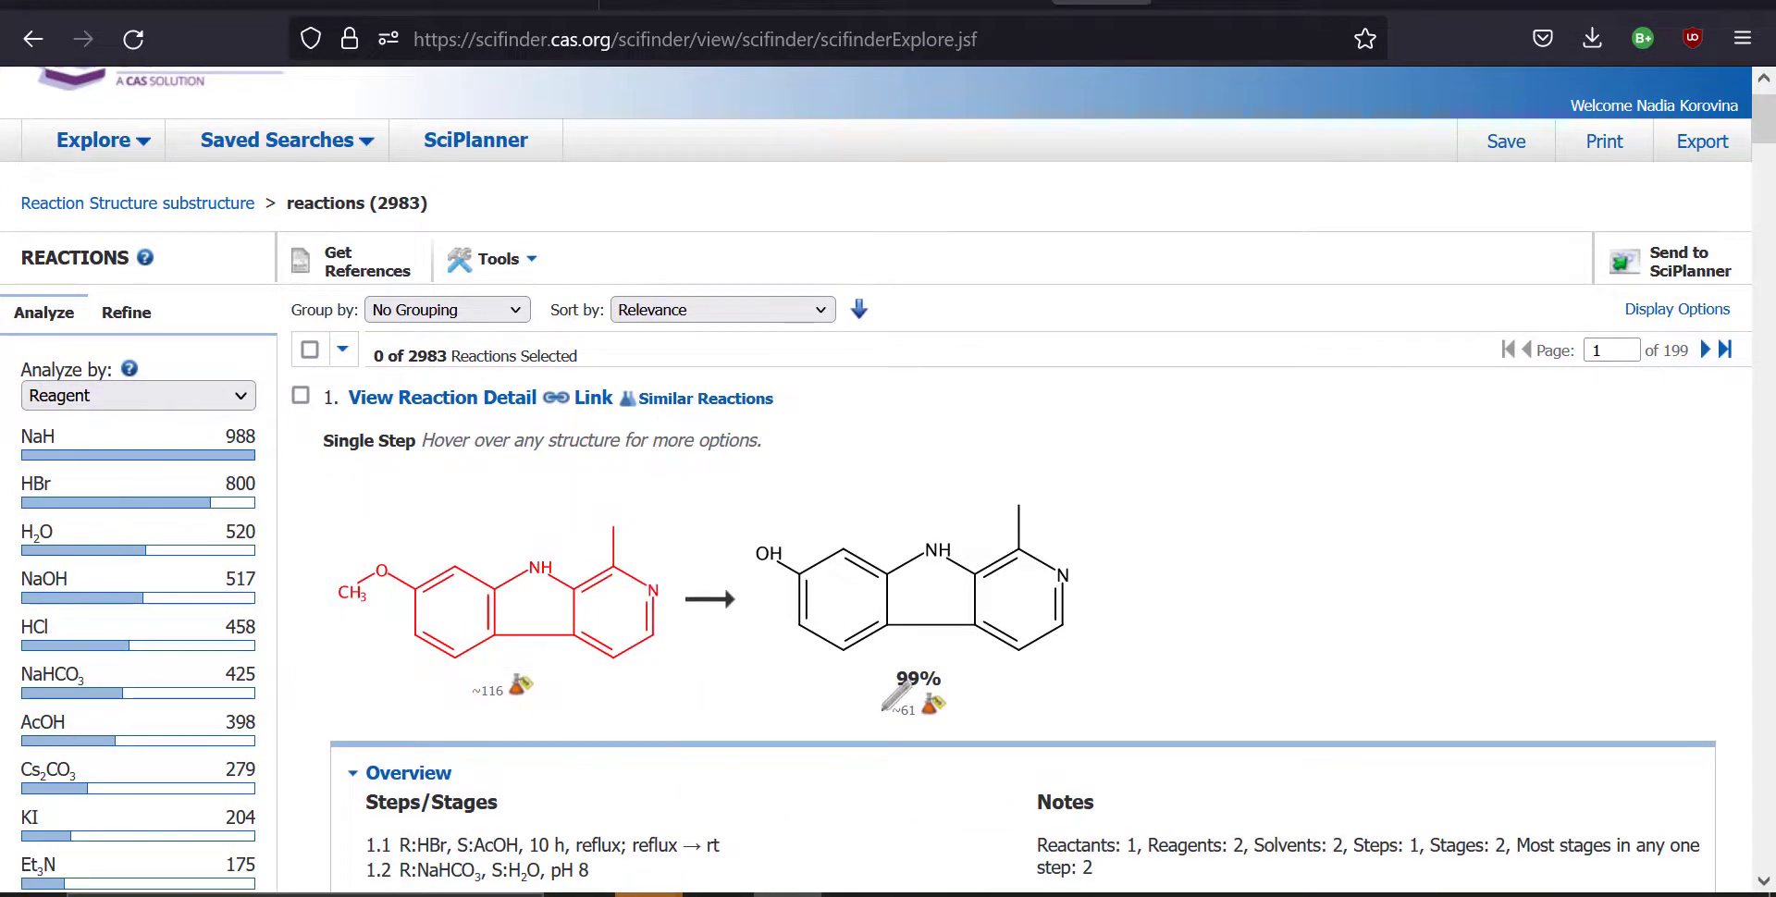
scroll(770, 688, "down", 6)
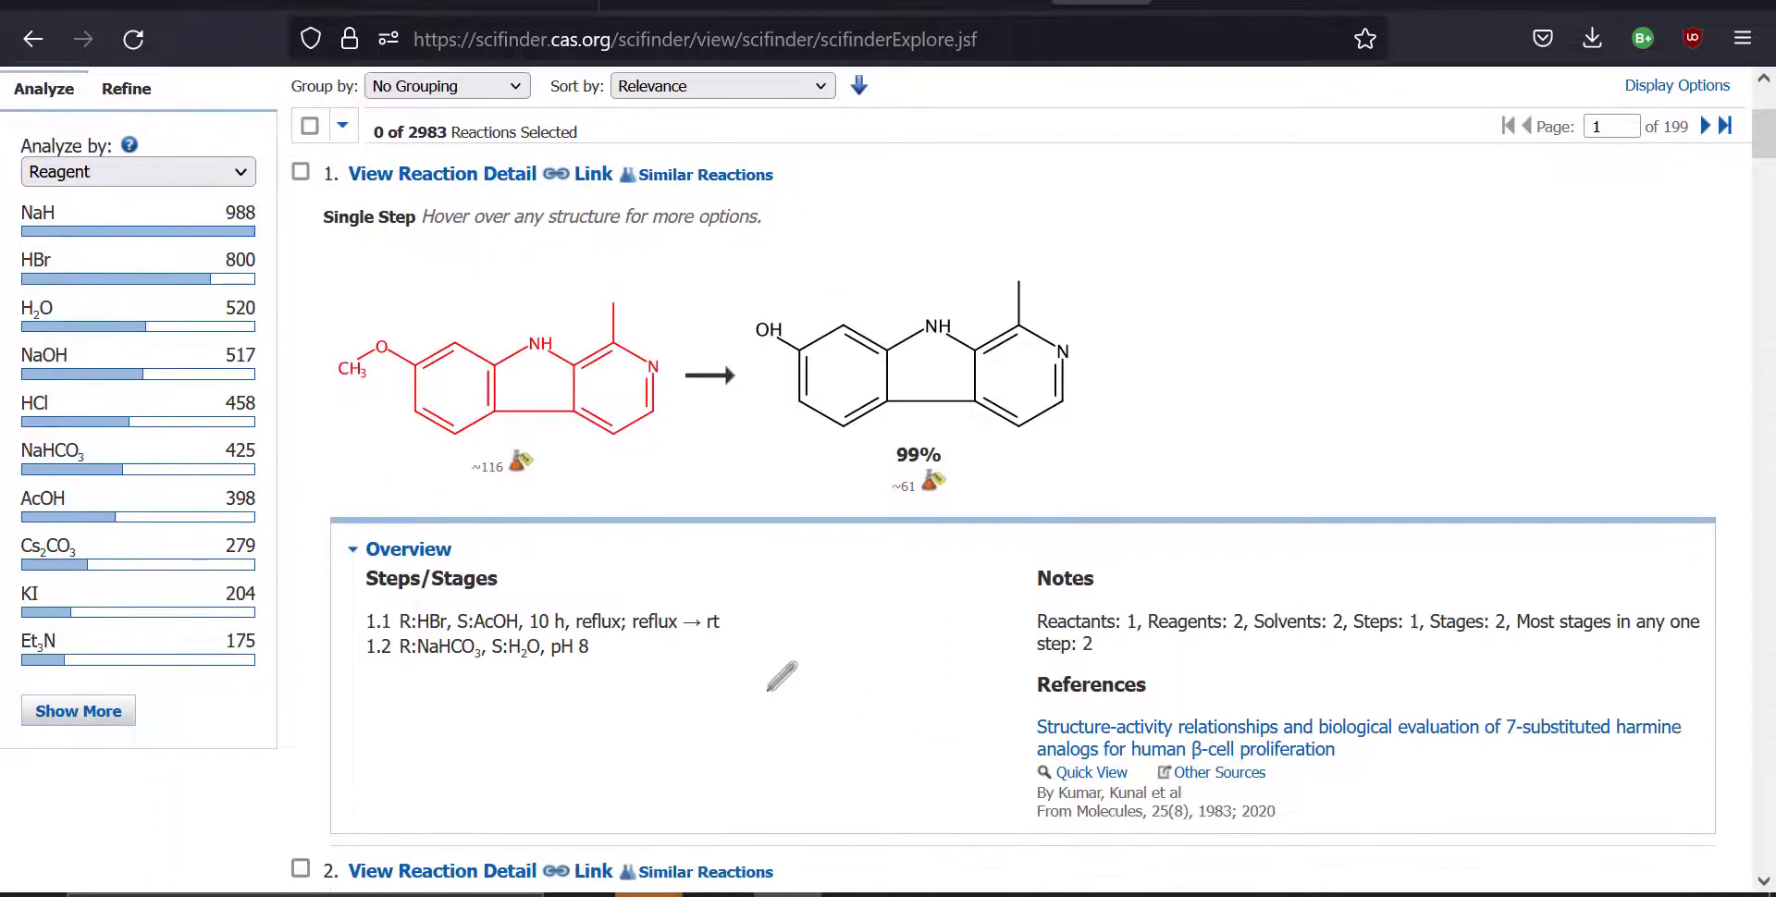
scroll(772, 687, "down", 2)
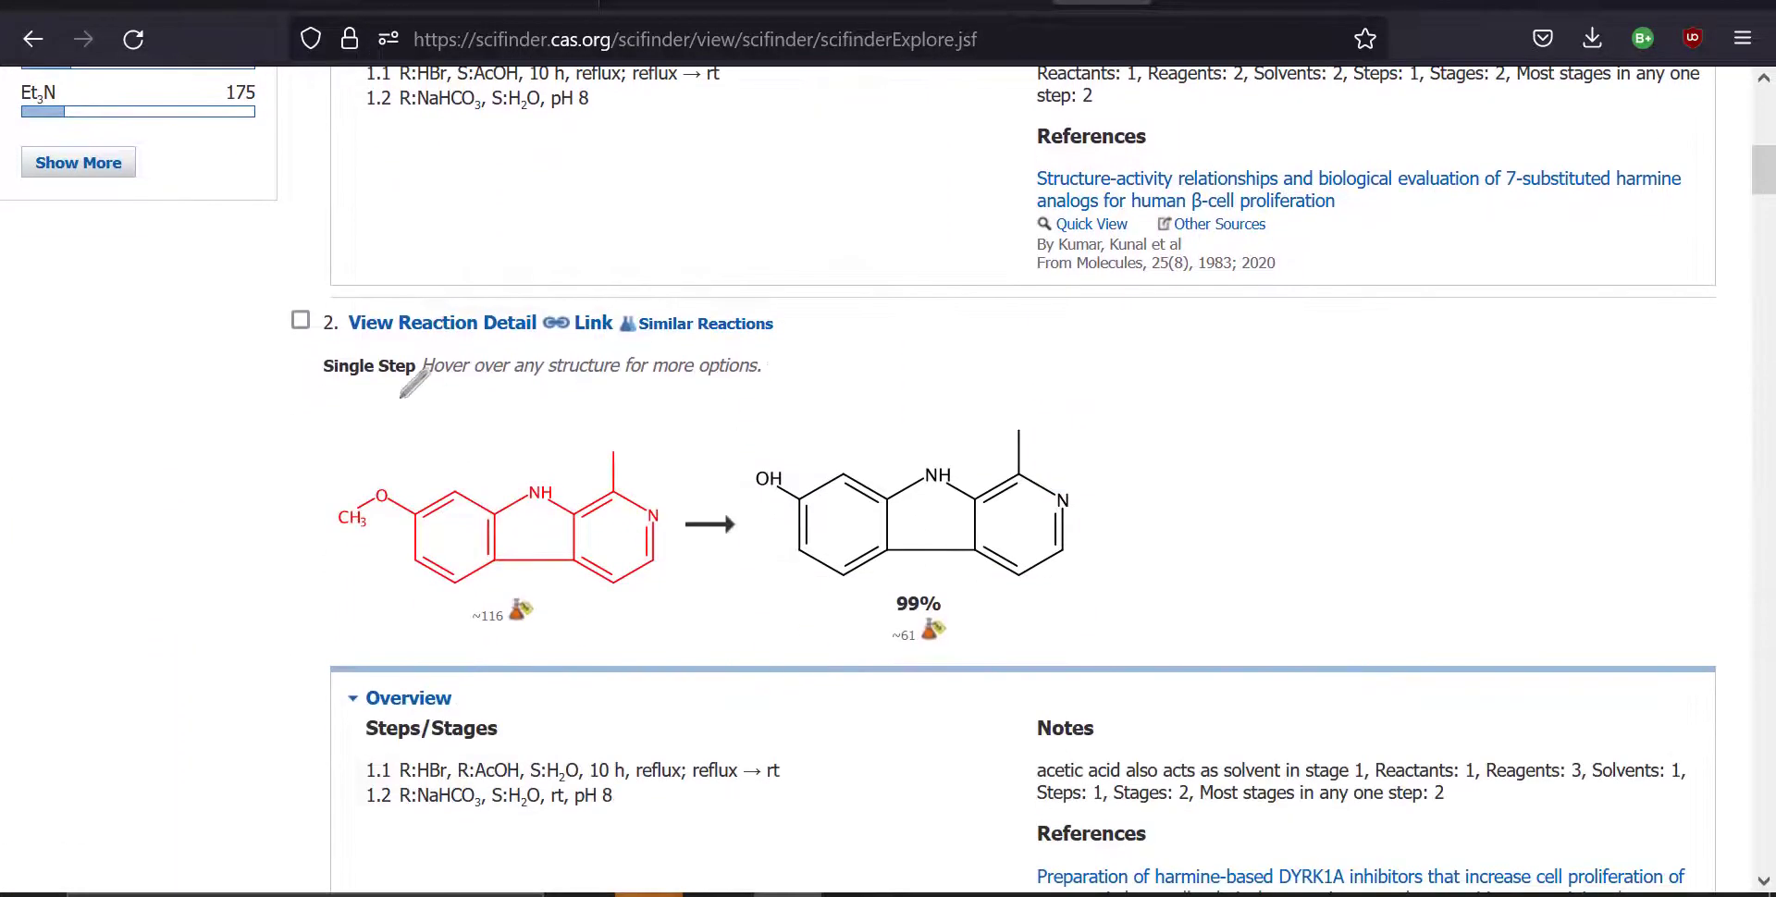
mouse_move(838, 492)
scroll(902, 646, "down", 3)
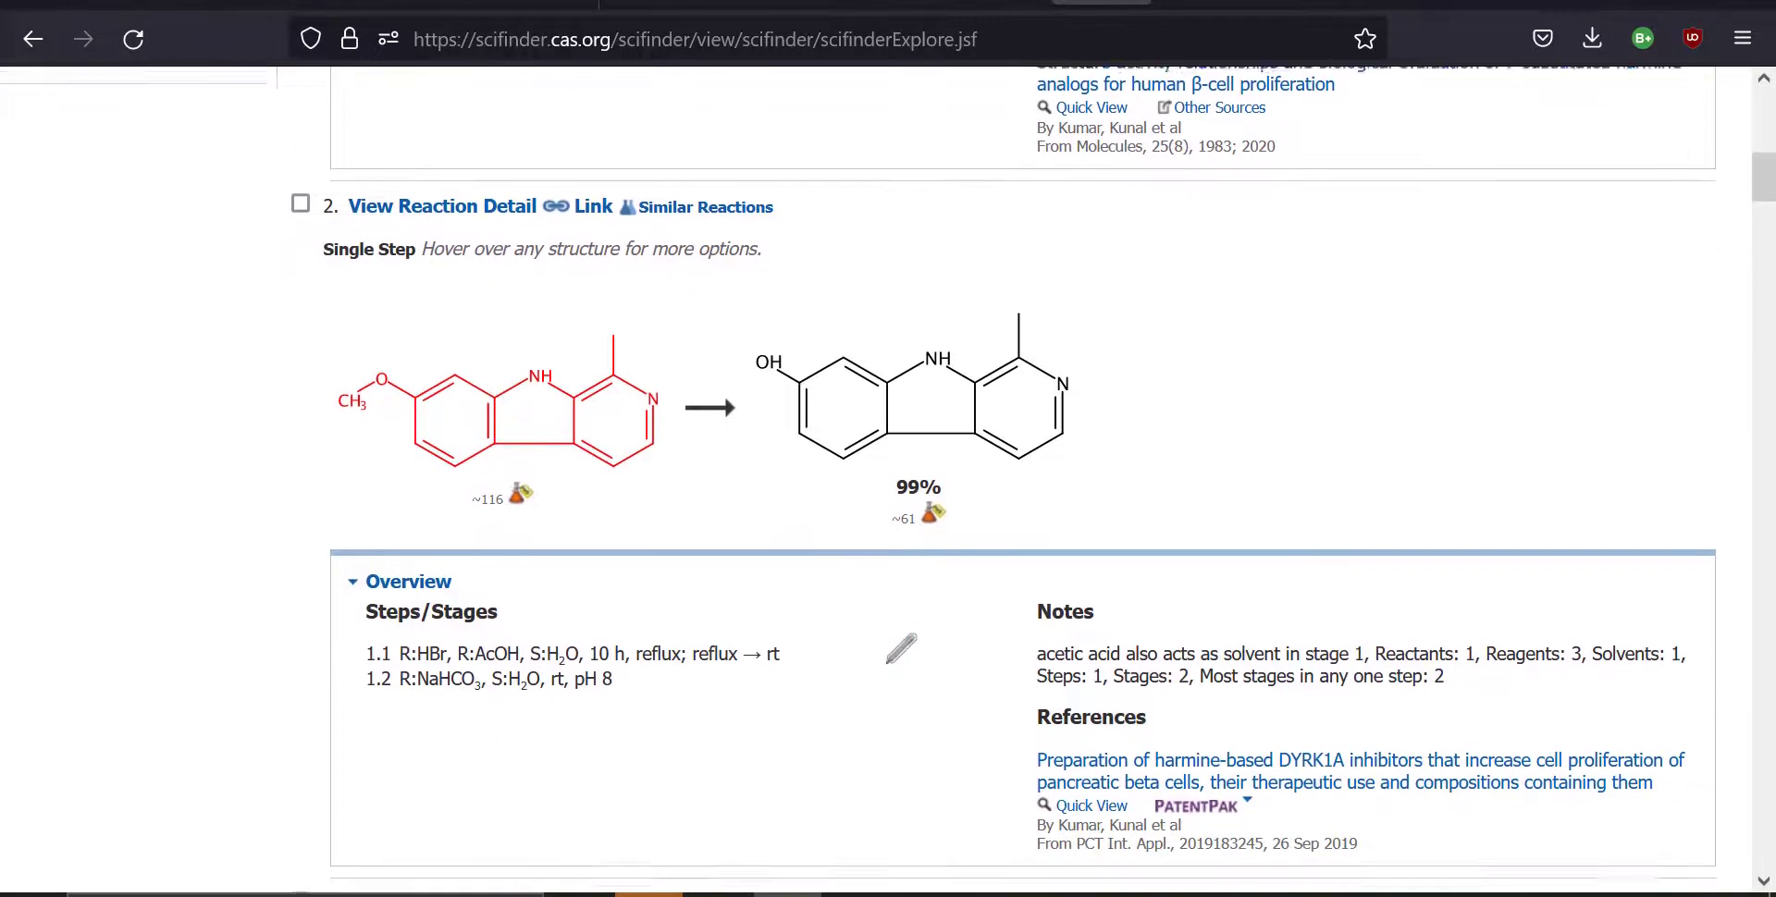
scroll(902, 646, "down", 6)
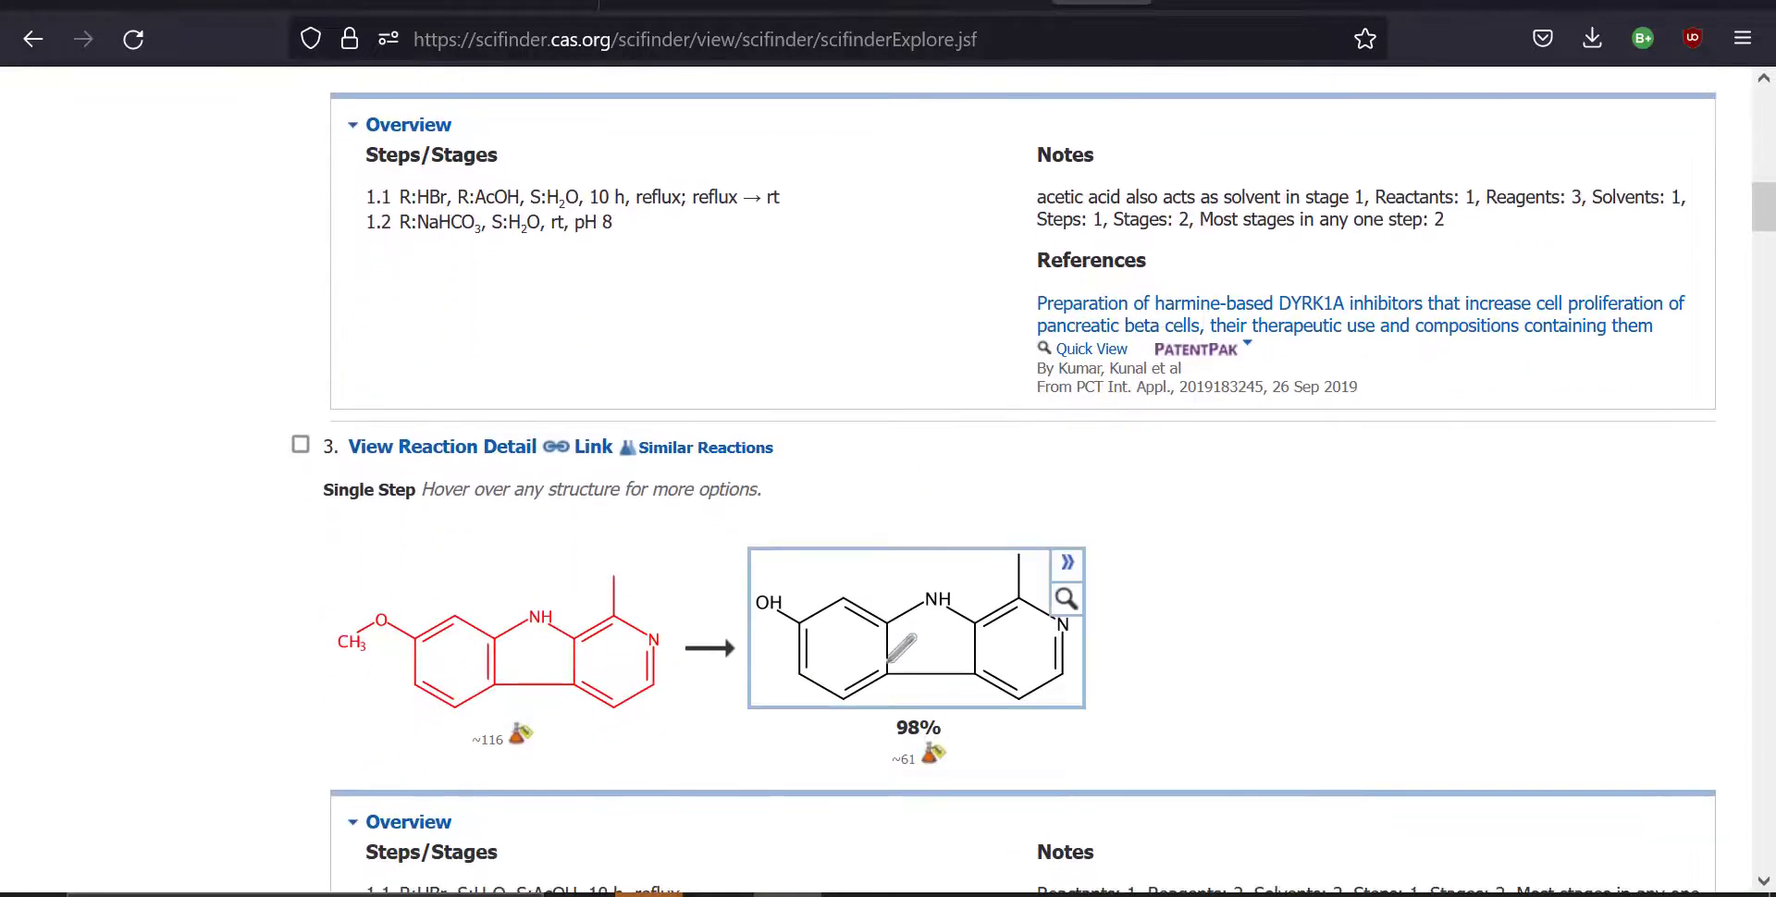
scroll(1163, 595, "down", 2)
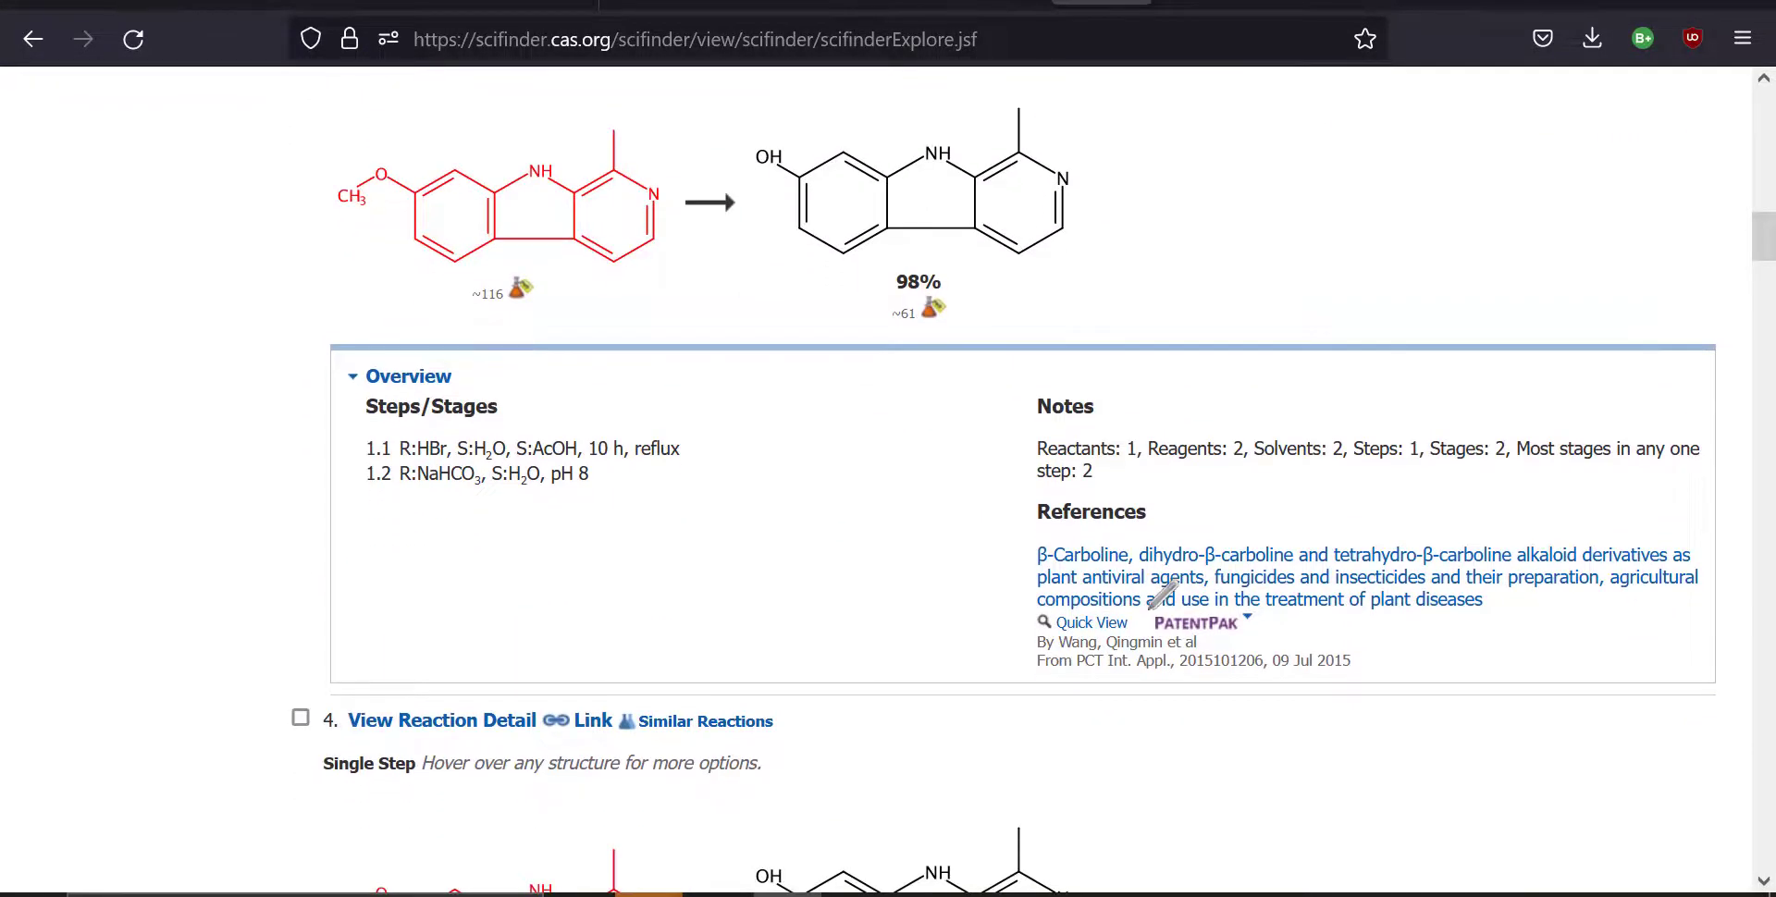
scroll(1163, 595, "down", 12)
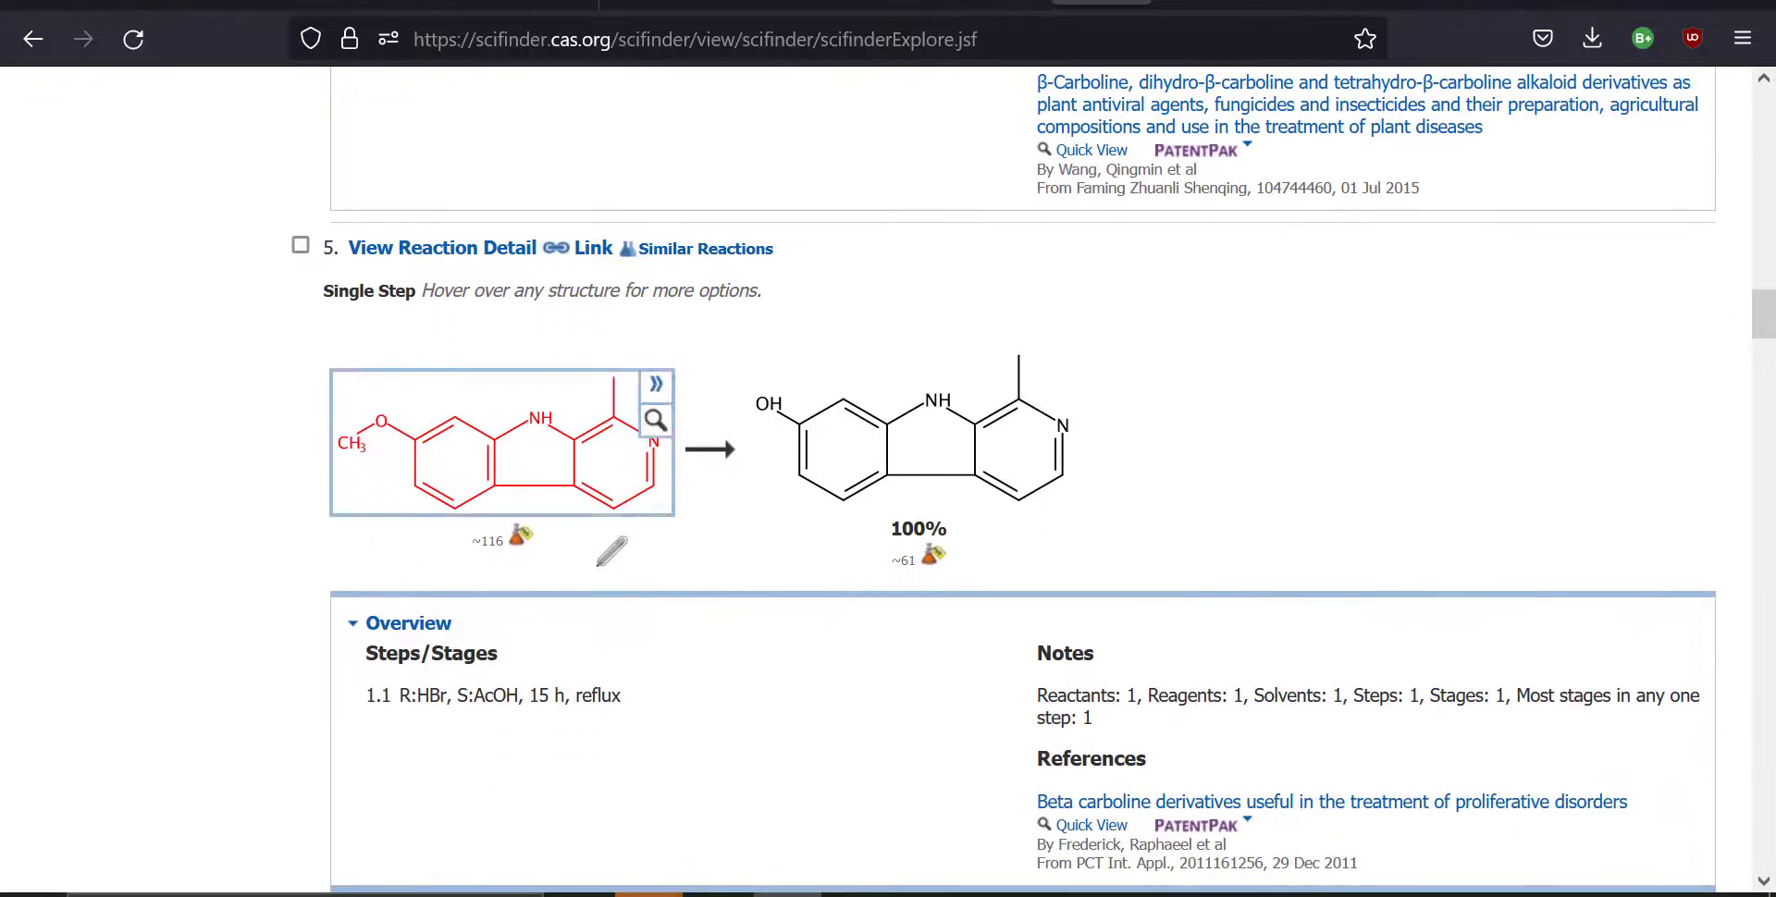
mouse_move(484, 497)
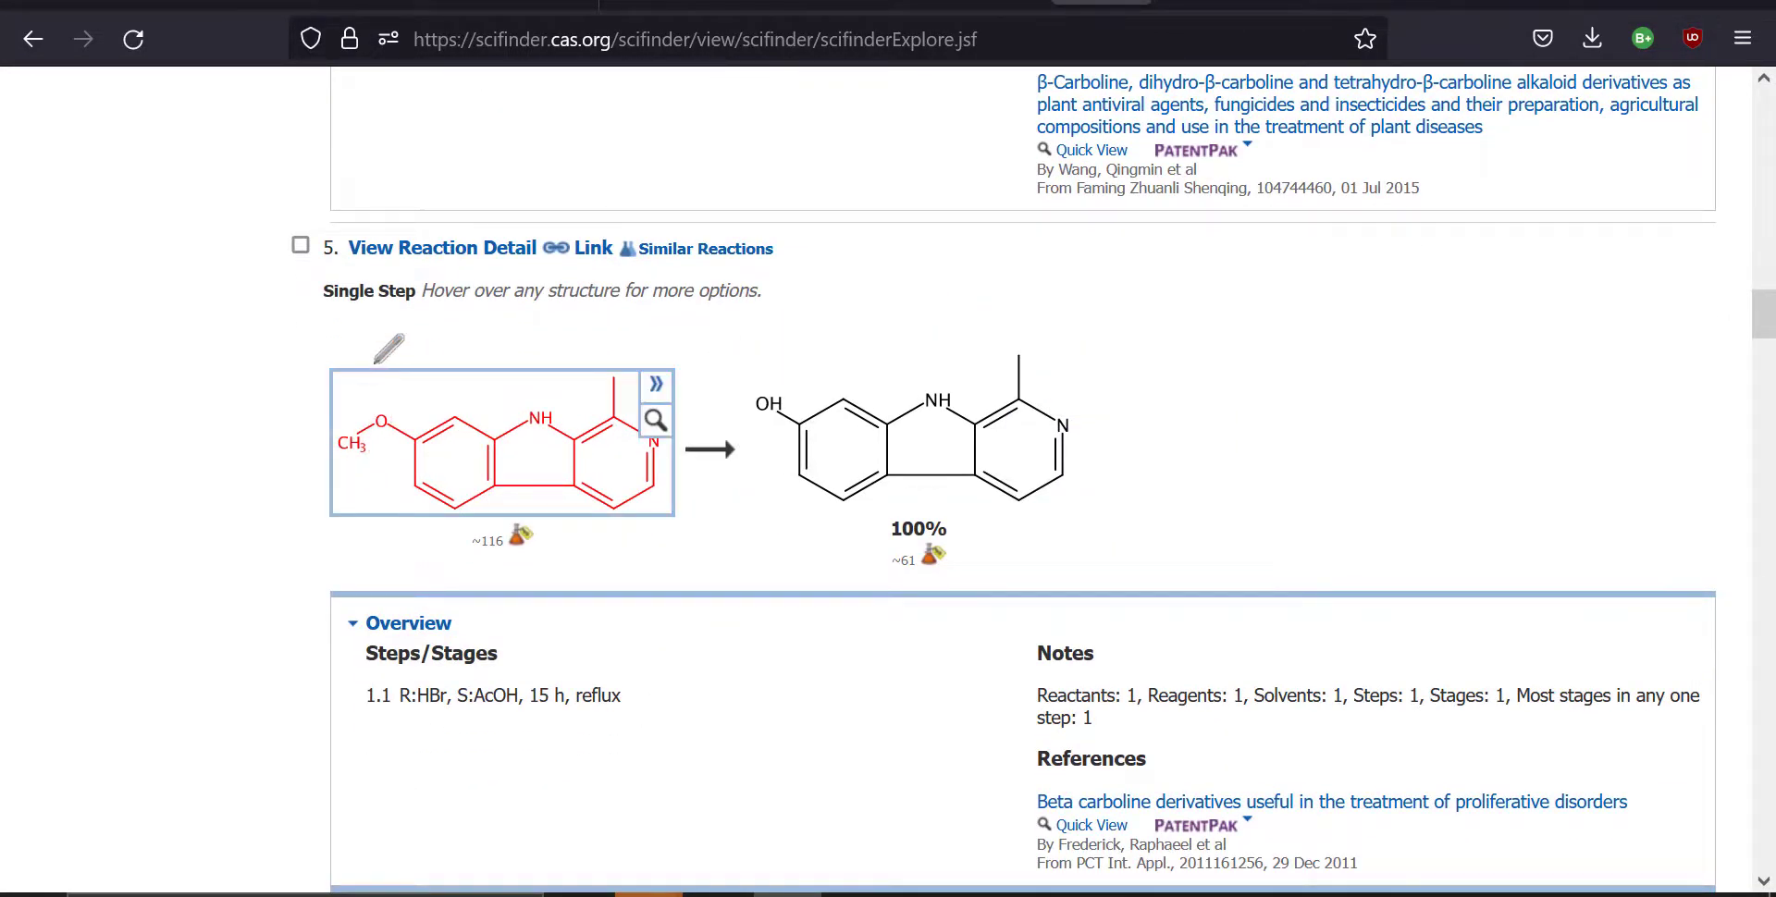
mouse_move(709, 367)
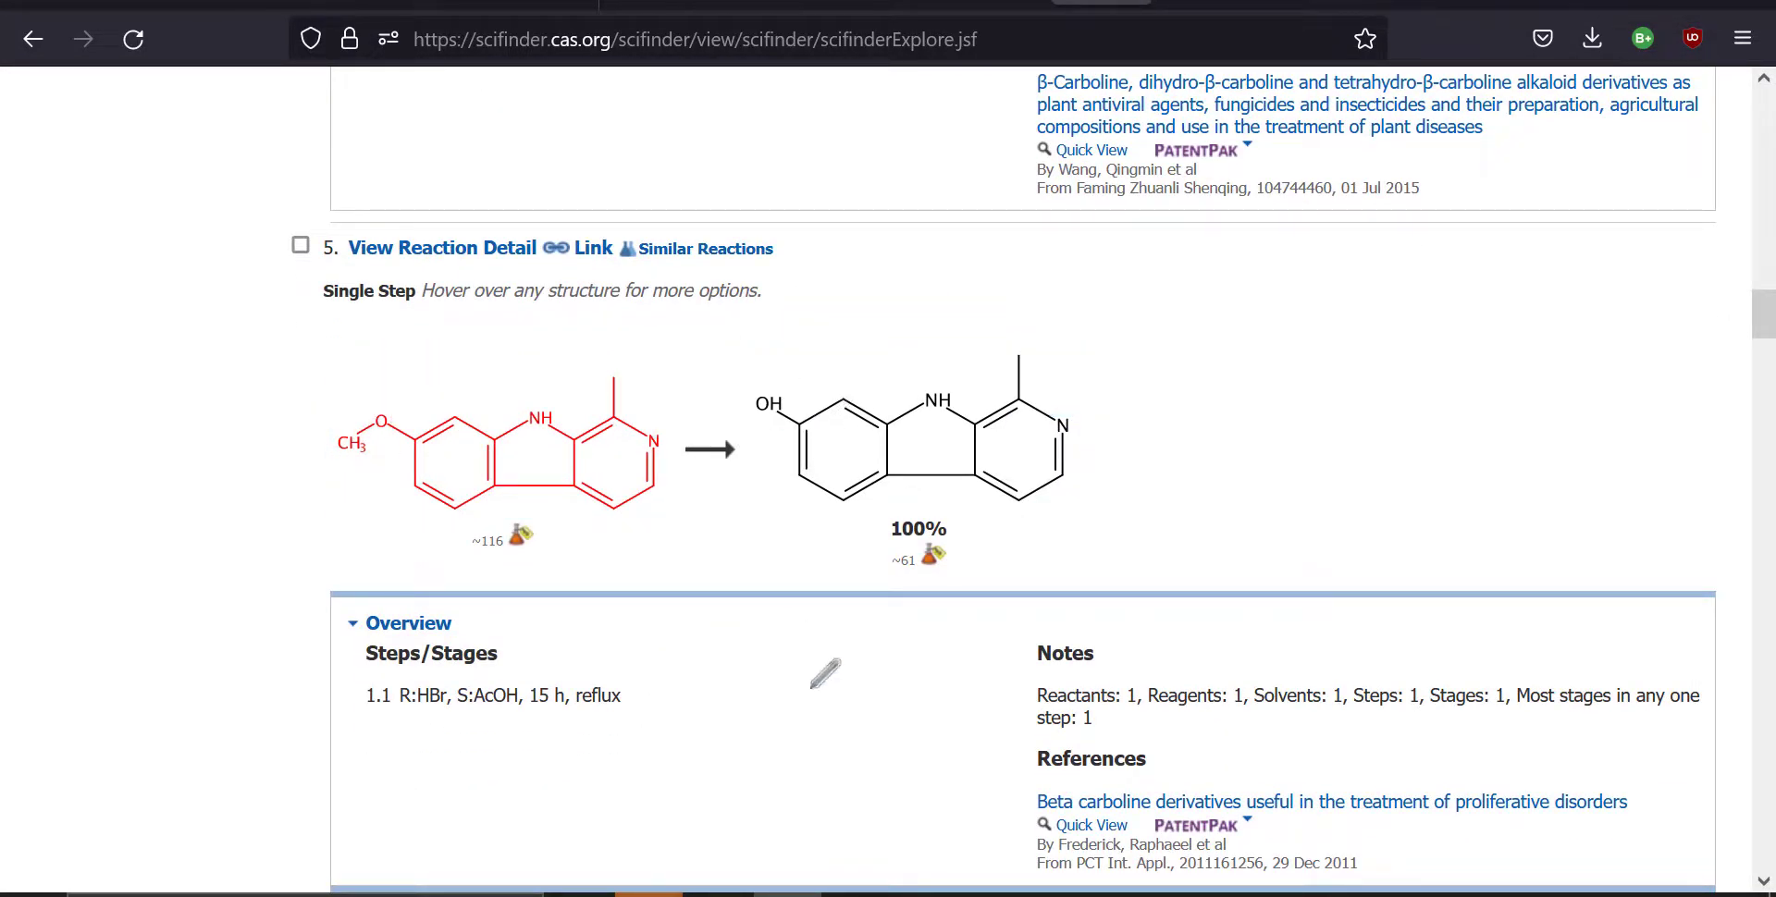
scroll(827, 671, "down", 1)
scroll(829, 540, "down", 7)
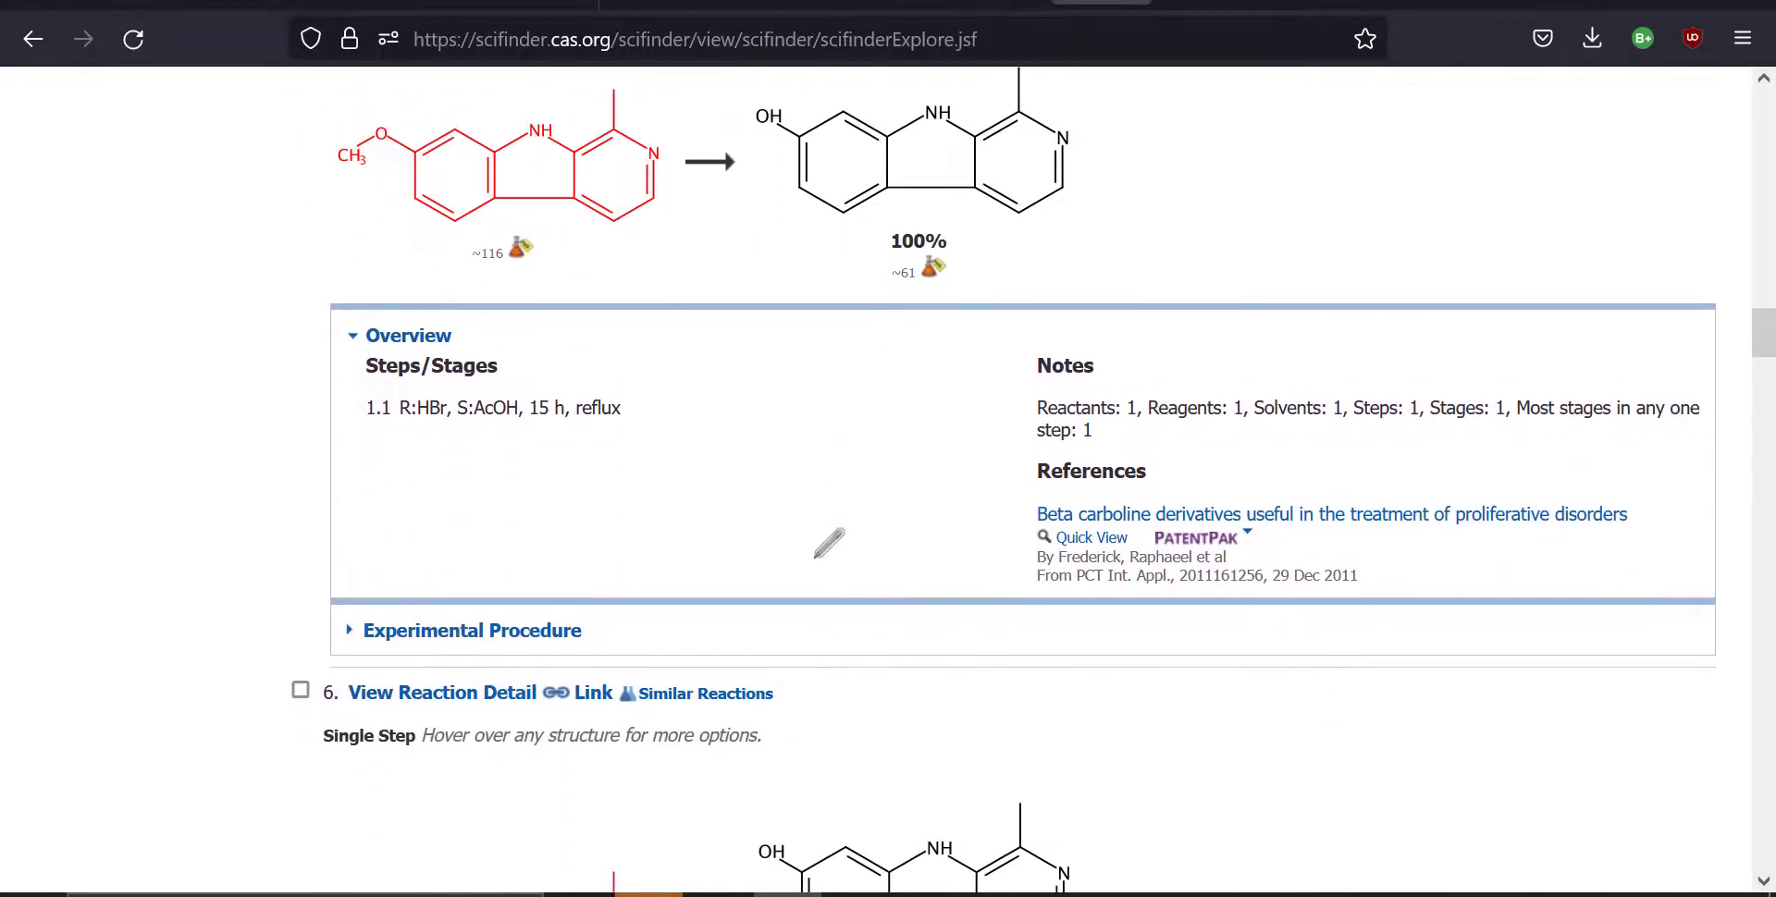
mouse_move(983, 344)
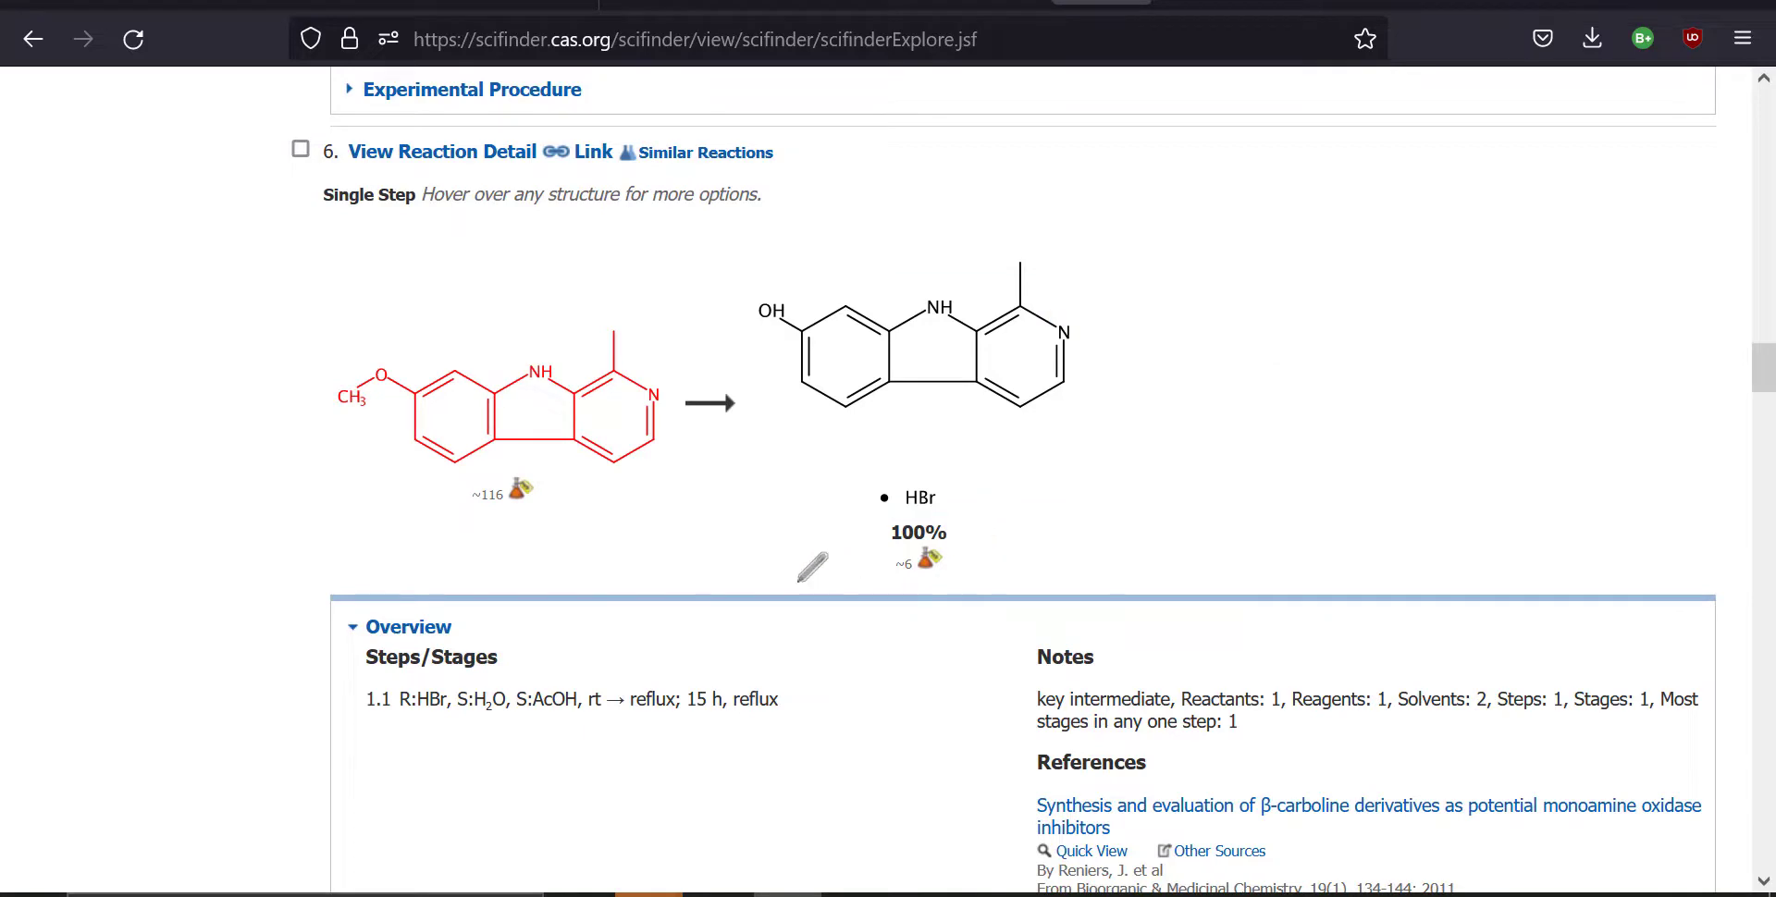
scroll(814, 558, "down", 3)
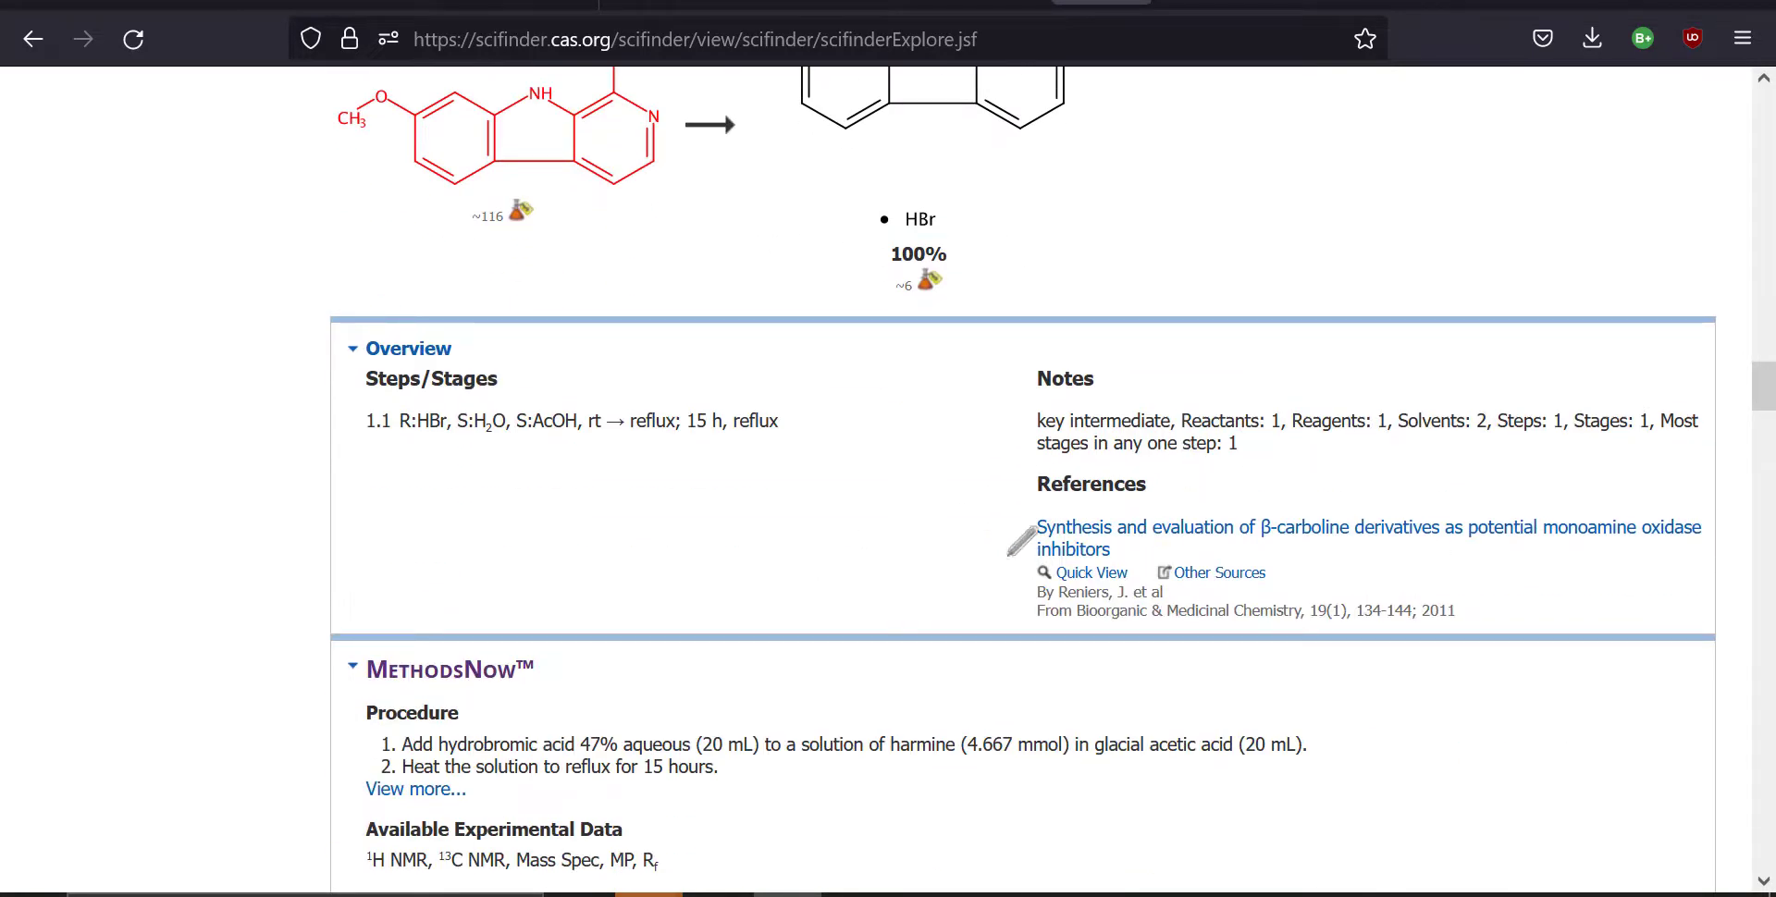
Step: Examine reaction hits 10 and 11 for their products, yields, stage conditions, notes and references
scroll(1022, 541, "down", 10)
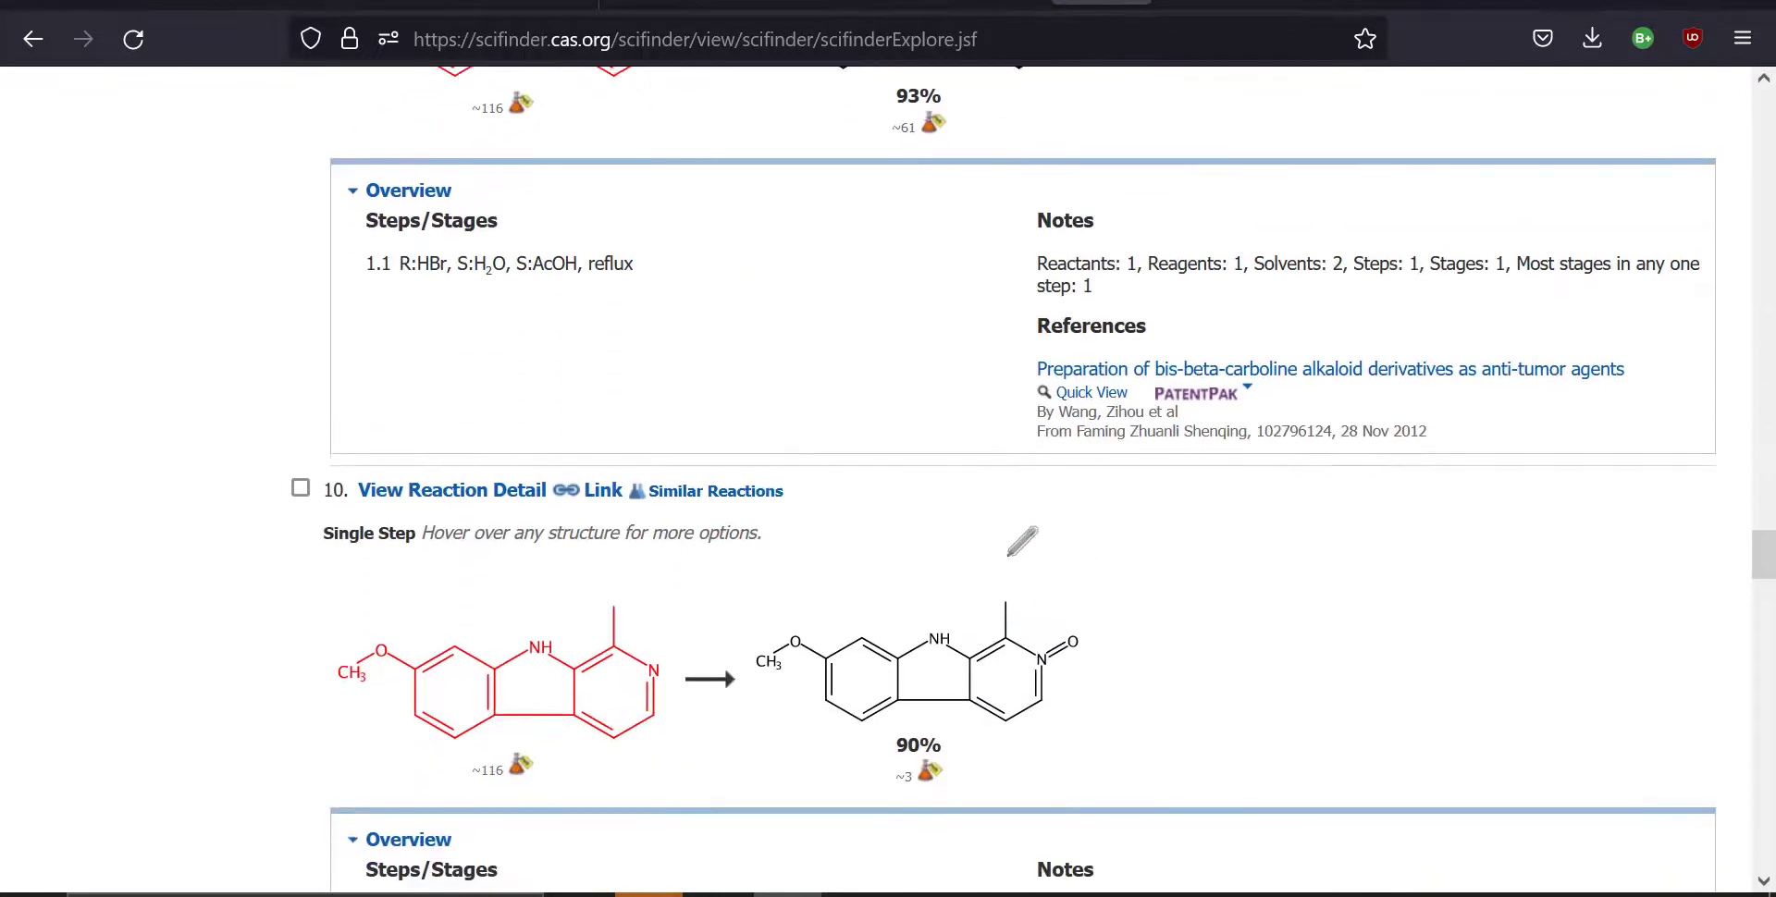
scroll(1021, 541, "down", 3)
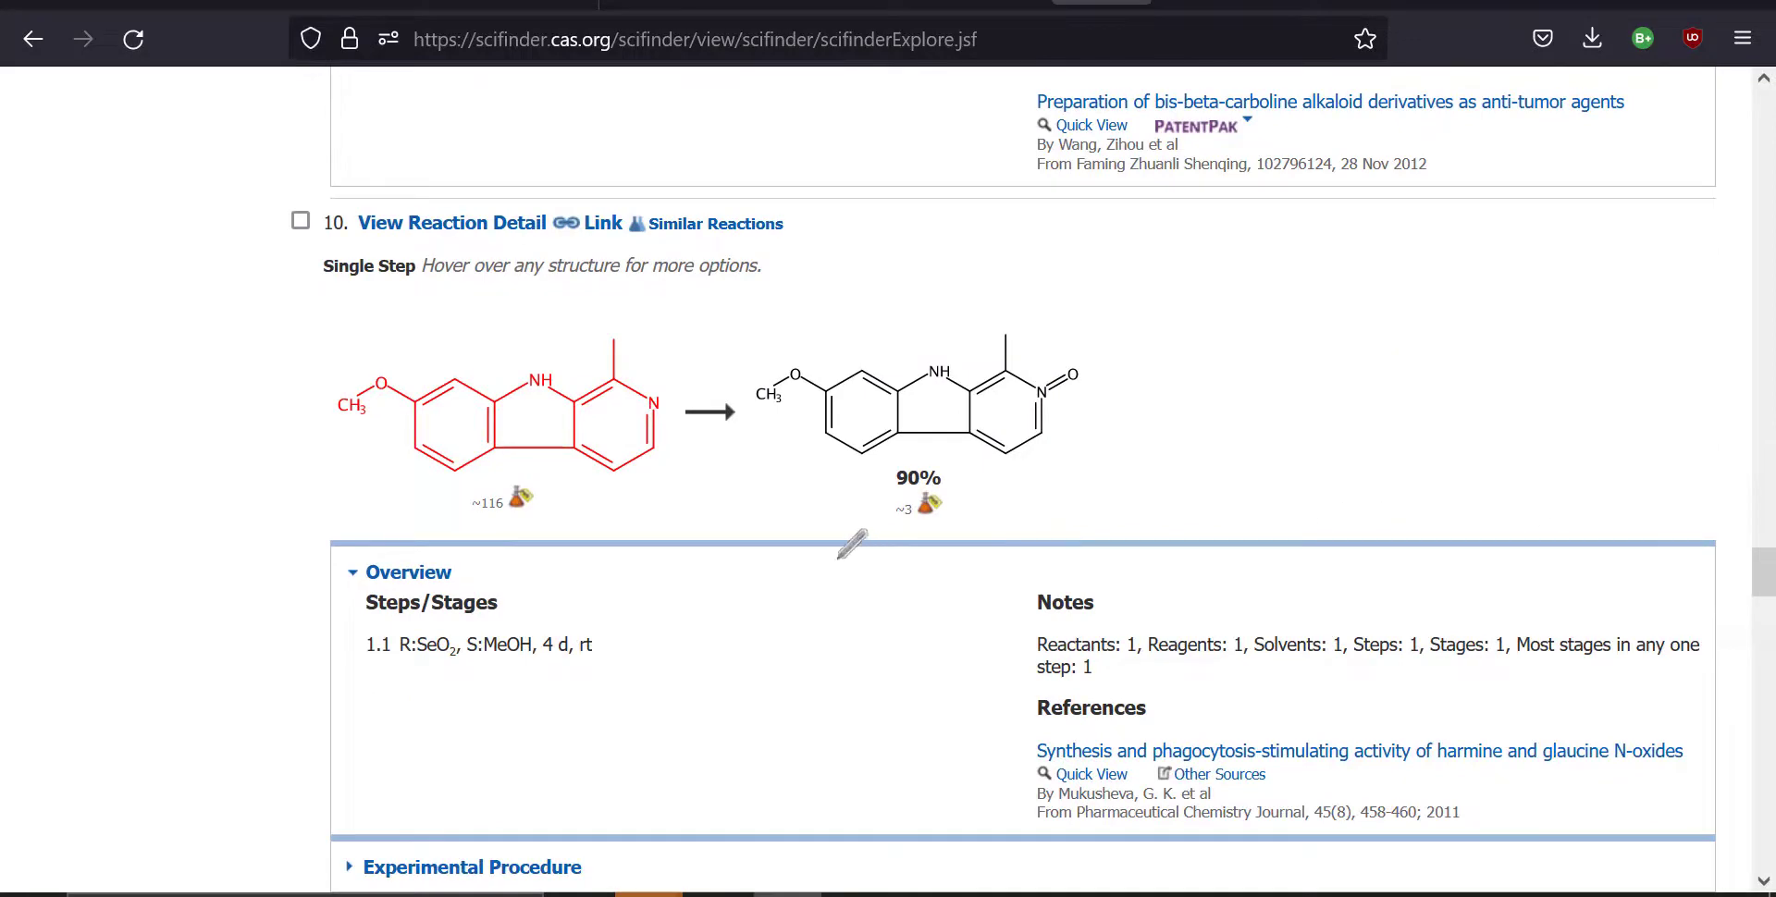
scroll(840, 555, "down", 5)
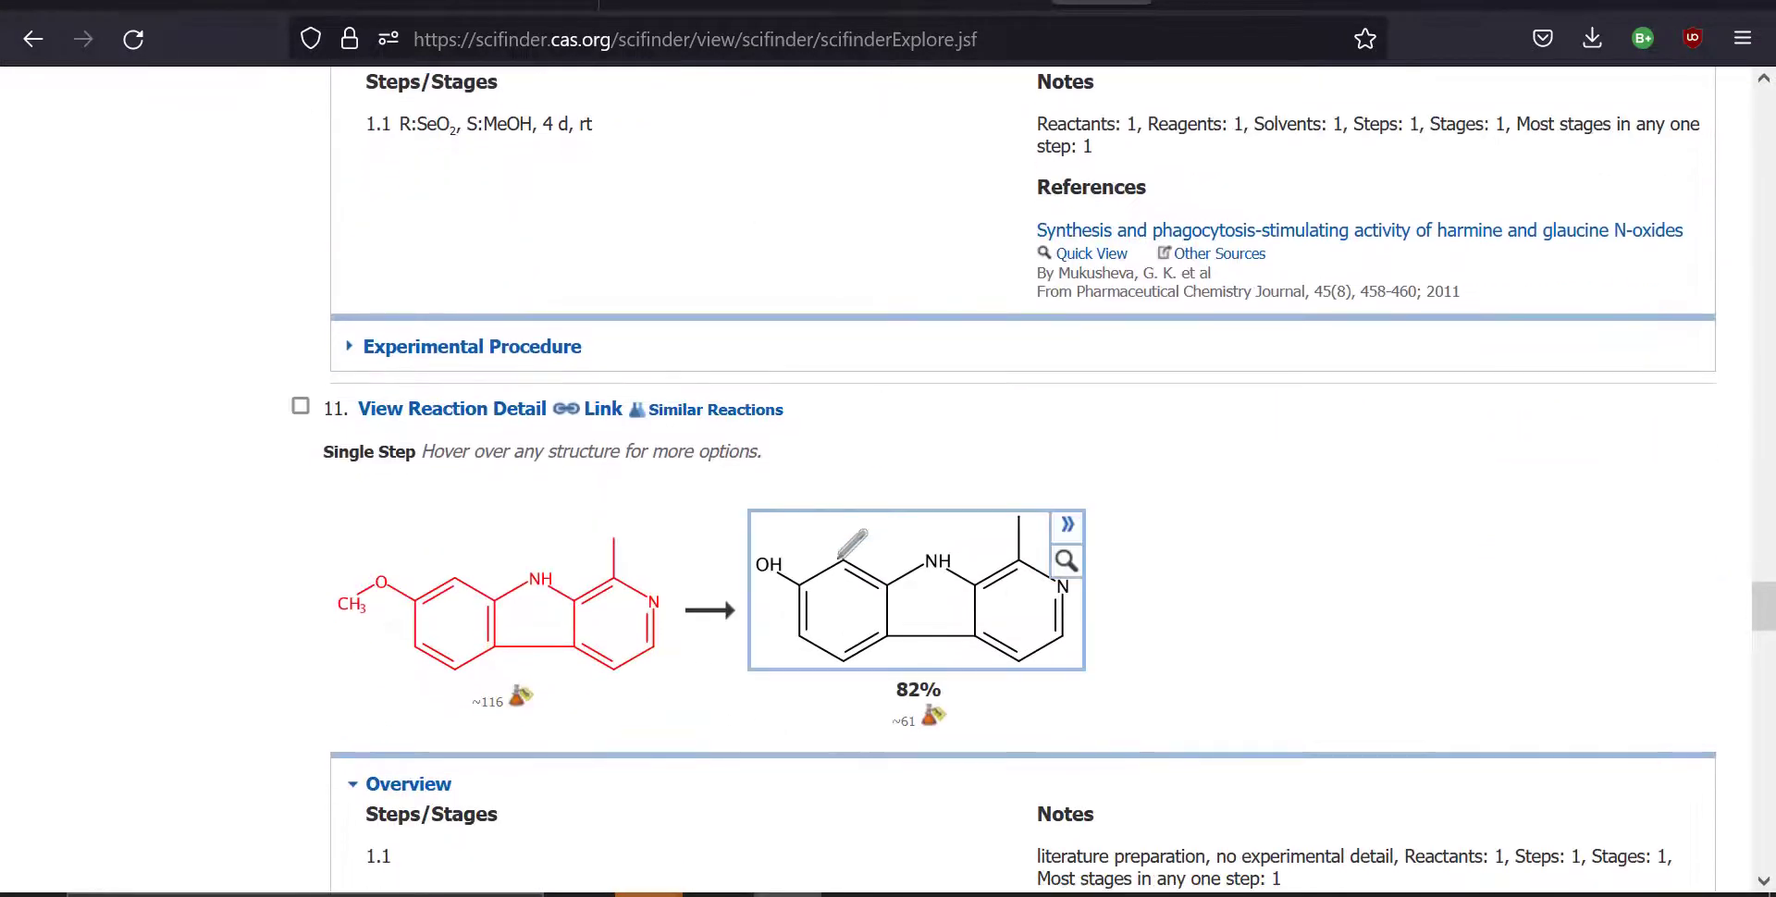
scroll(1118, 480, "down", 2)
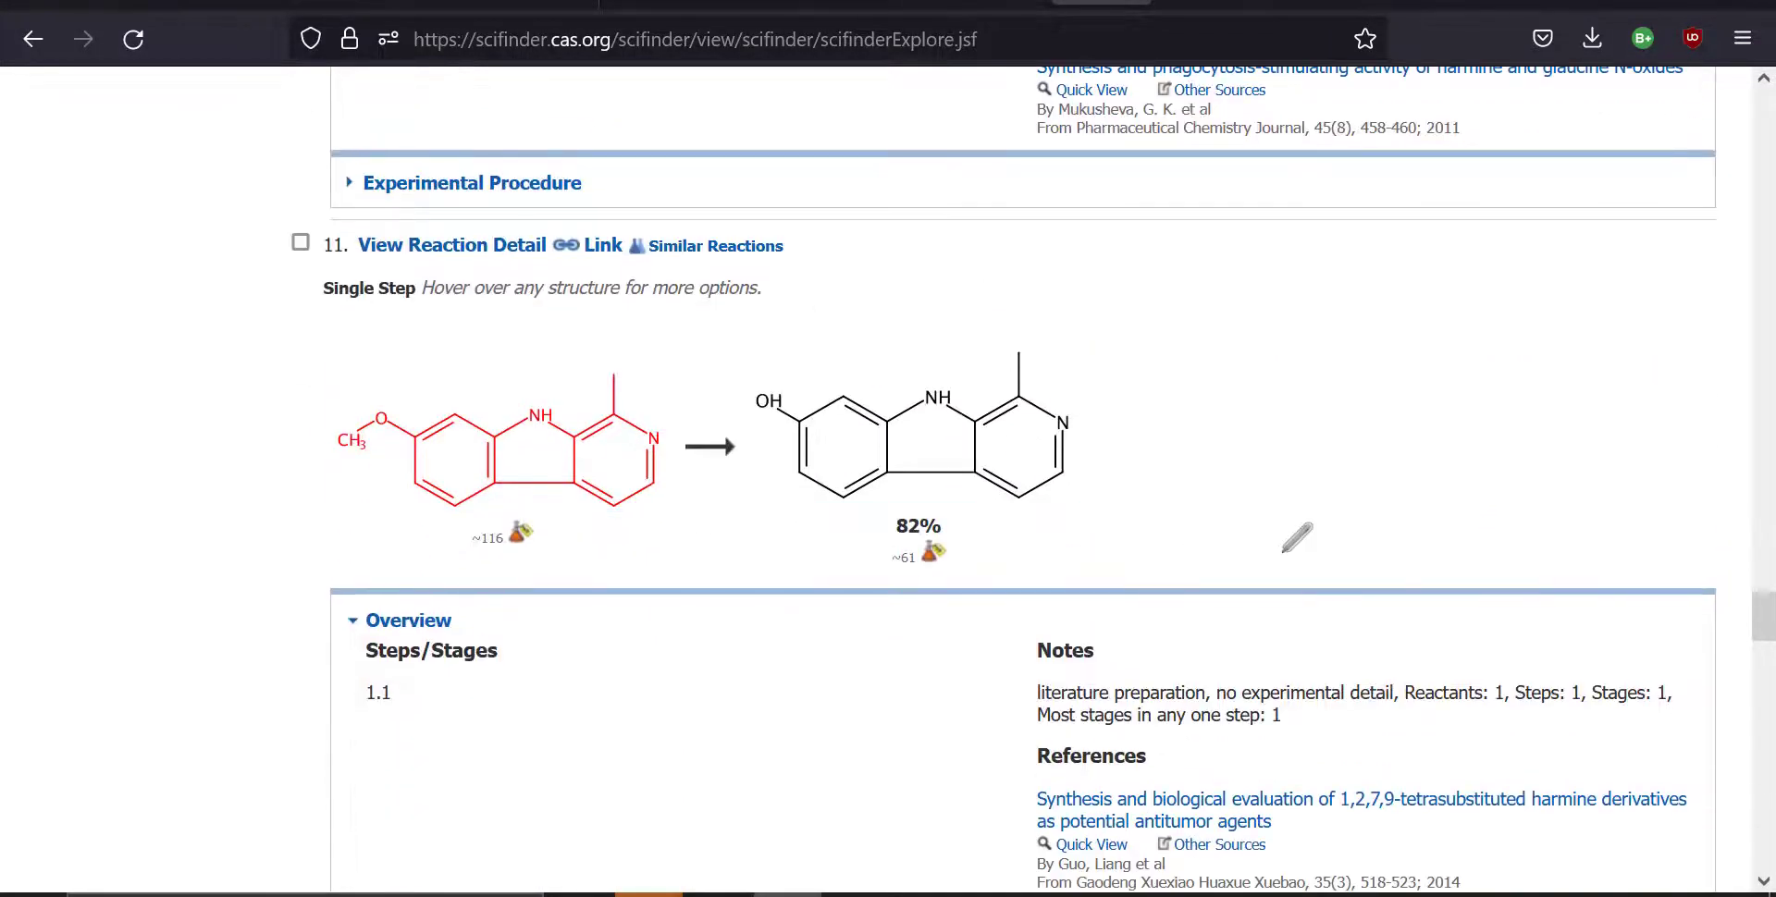
scroll(1145, 571, "down", 2)
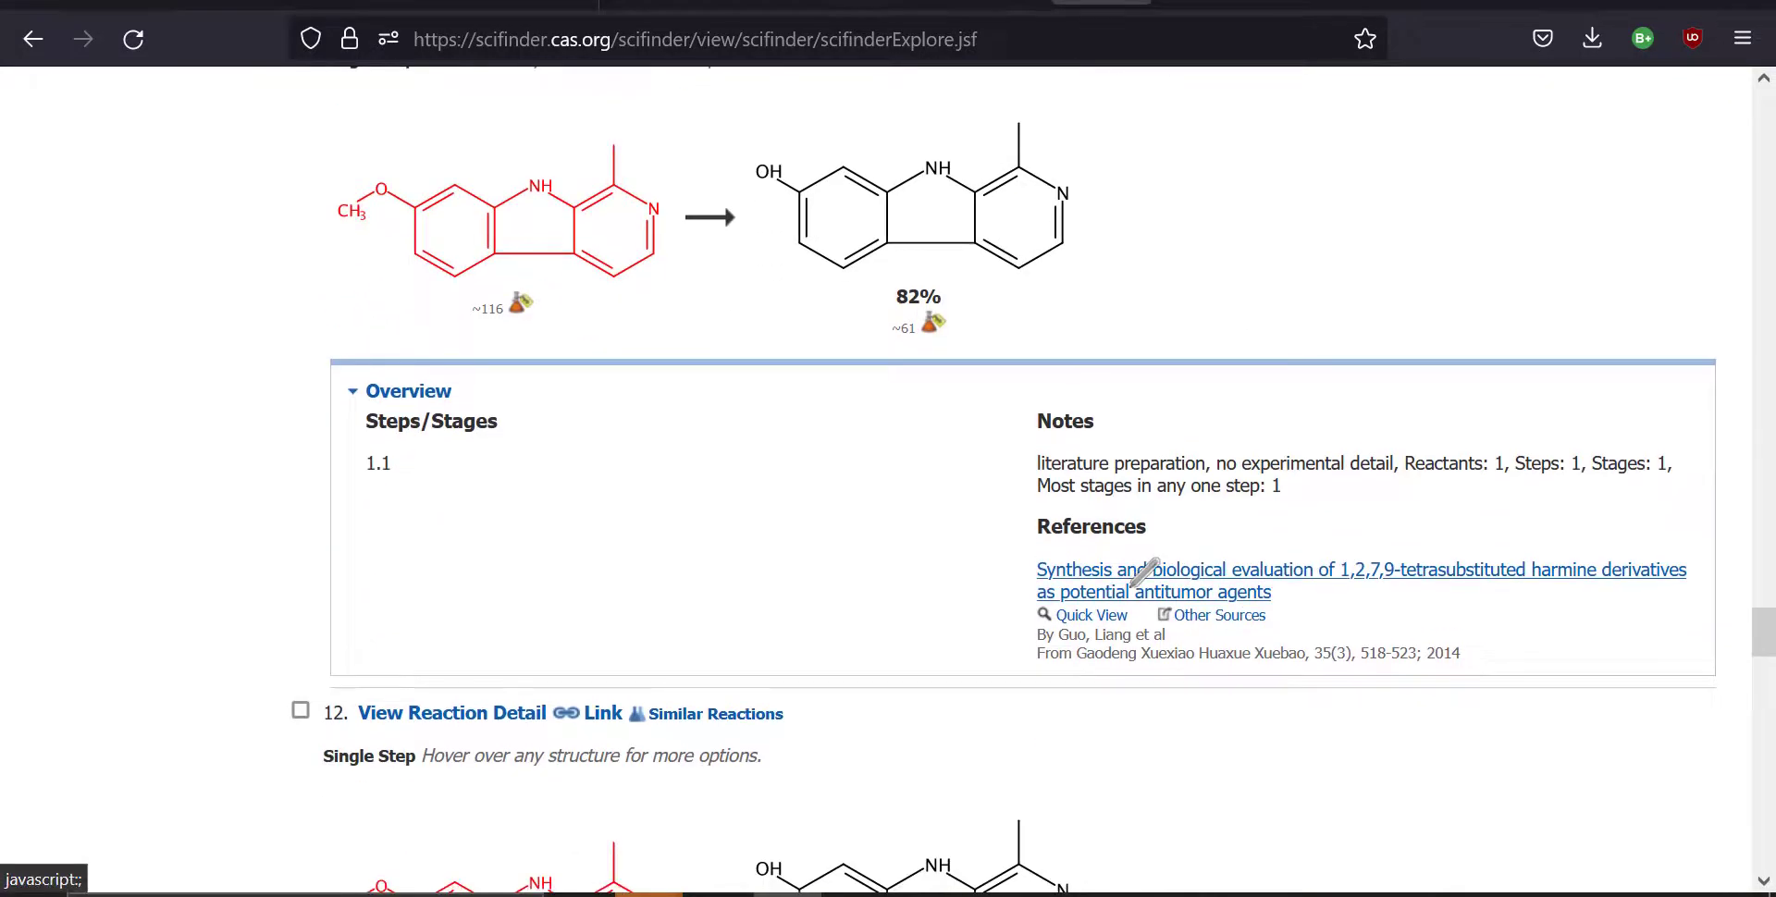
scroll(1144, 572, "up", 2)
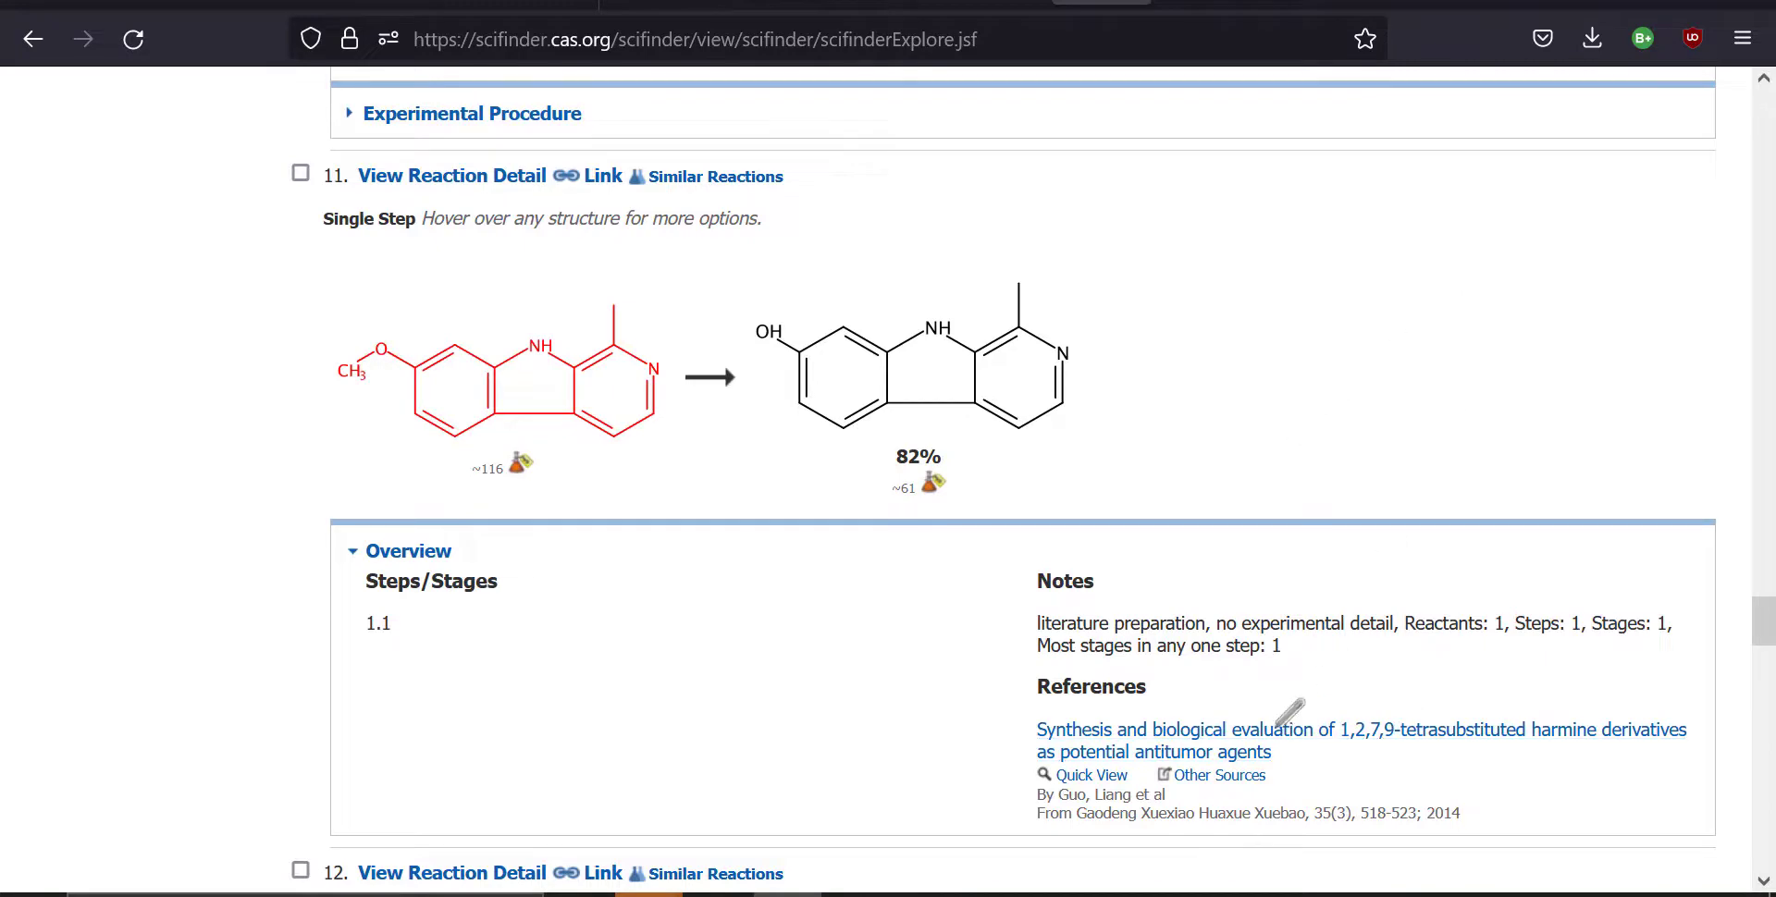
scroll(1281, 692, "down", 2)
scroll(1277, 592, "down", 4)
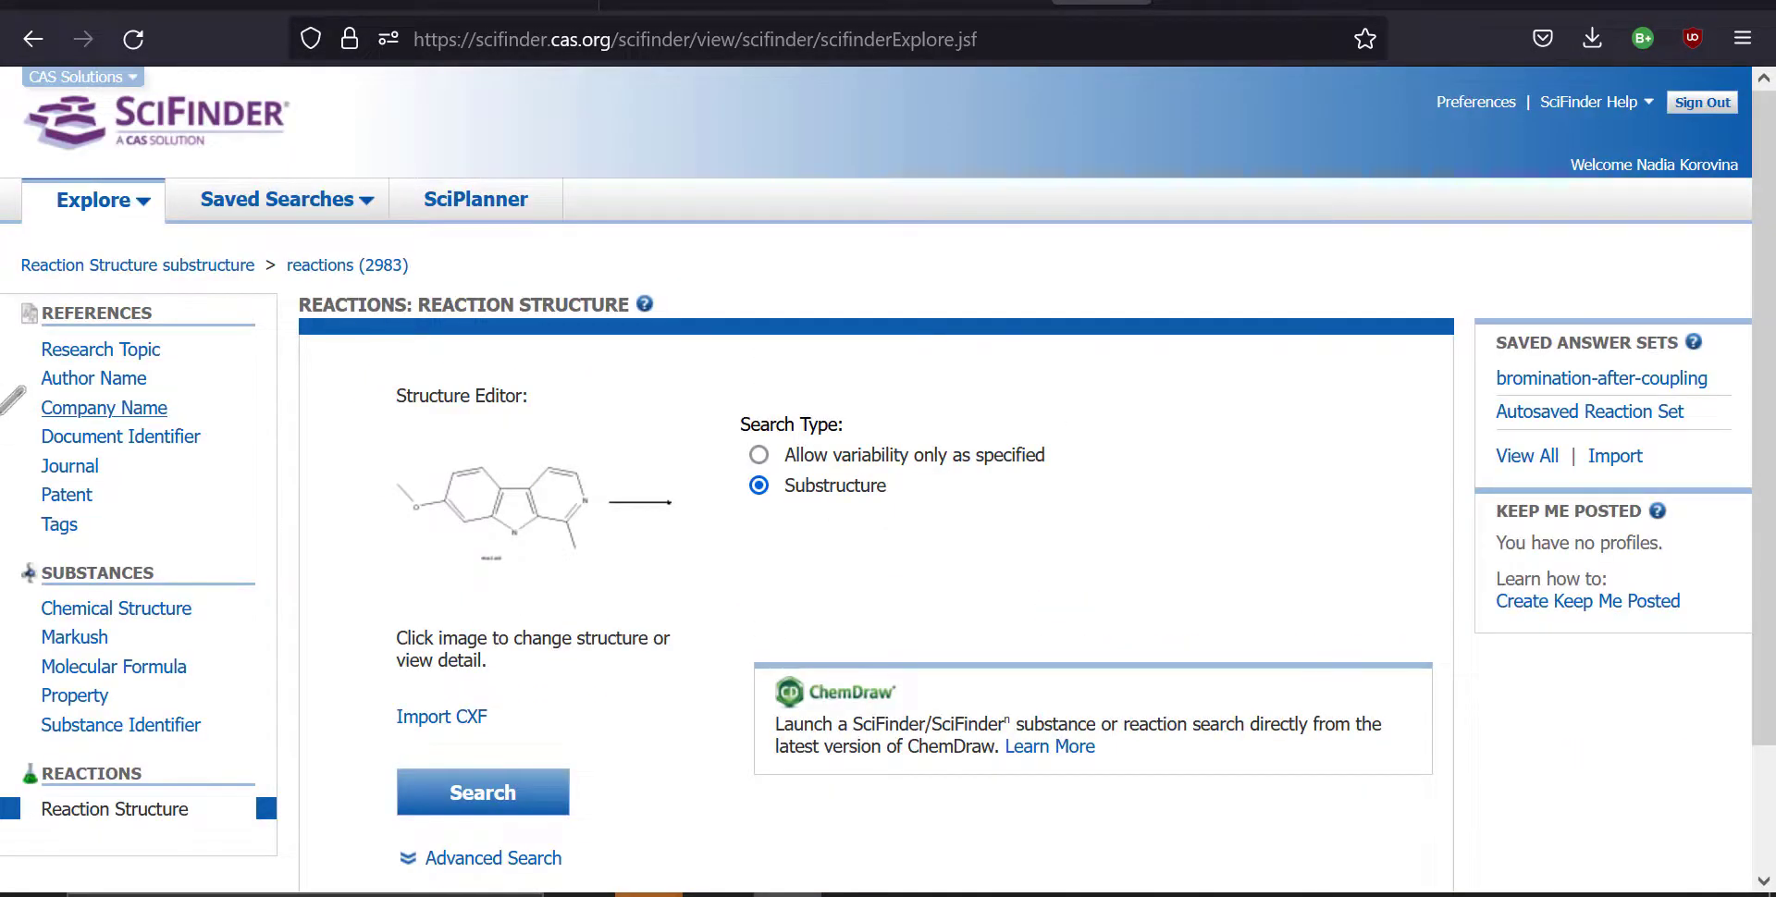